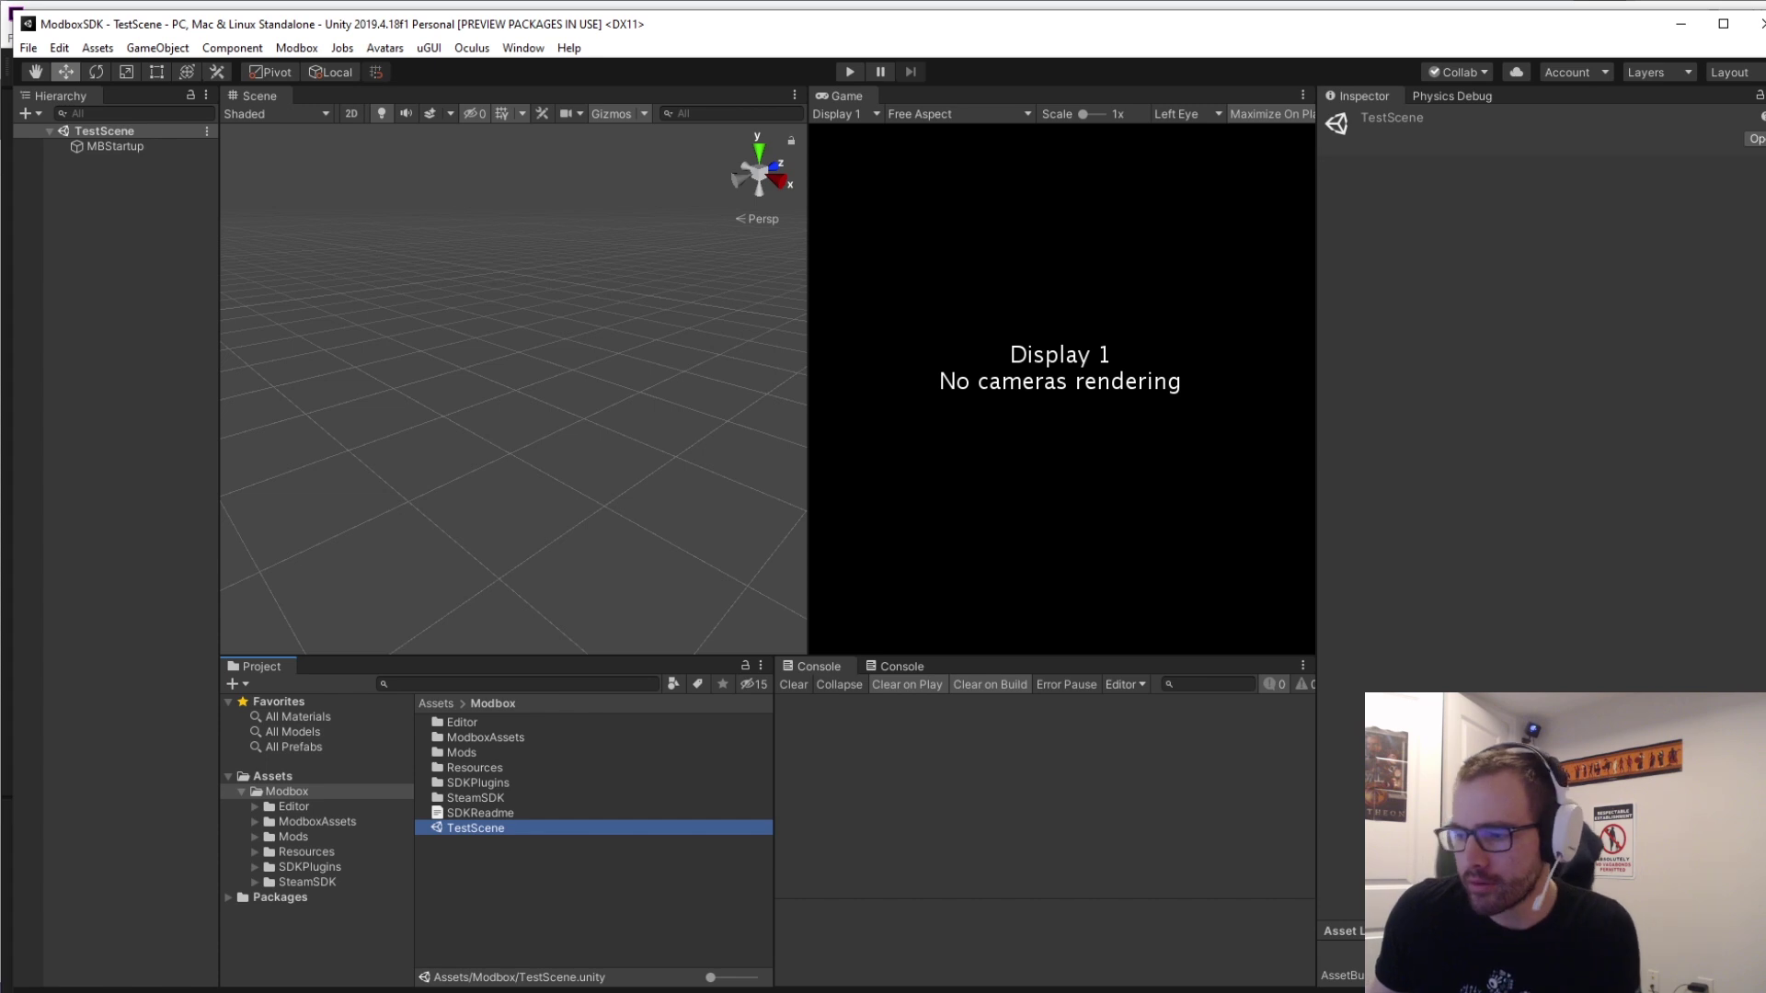
Review the MBStartup object's startup options and start Play mode.
left_click(112, 147)
left_click(1032, 360)
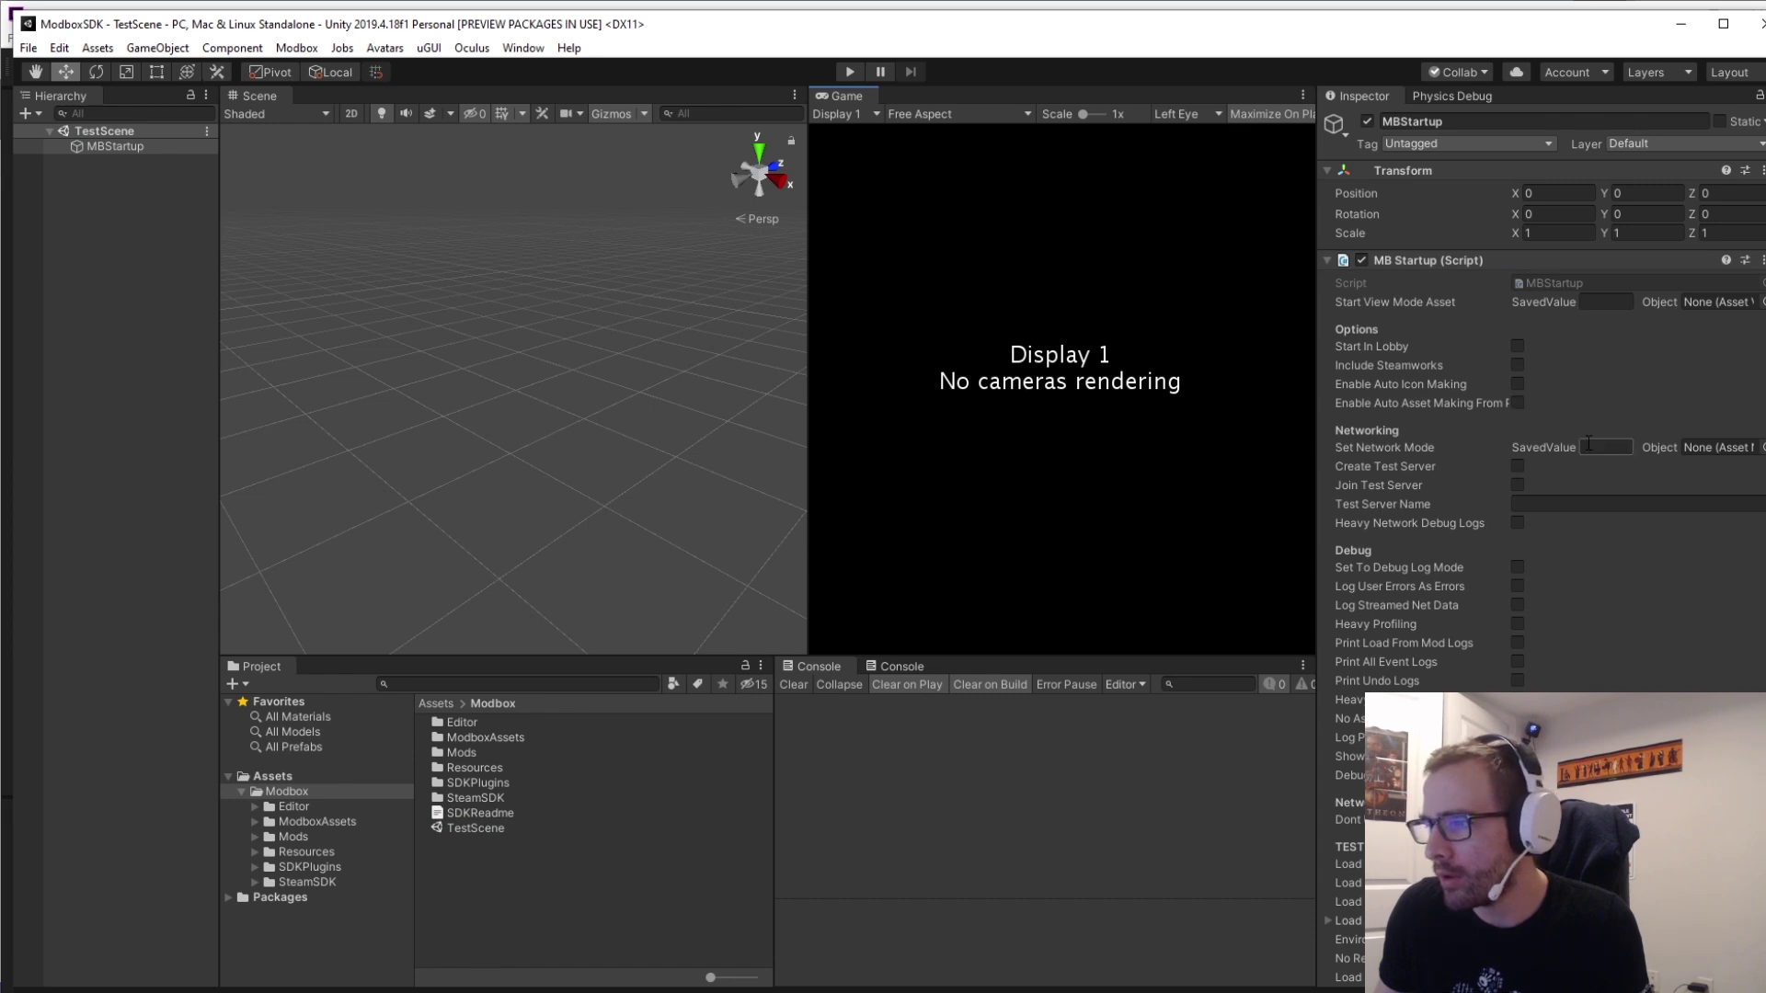
scroll(1481, 405, "down", 5)
scroll(1509, 540, "up", 5)
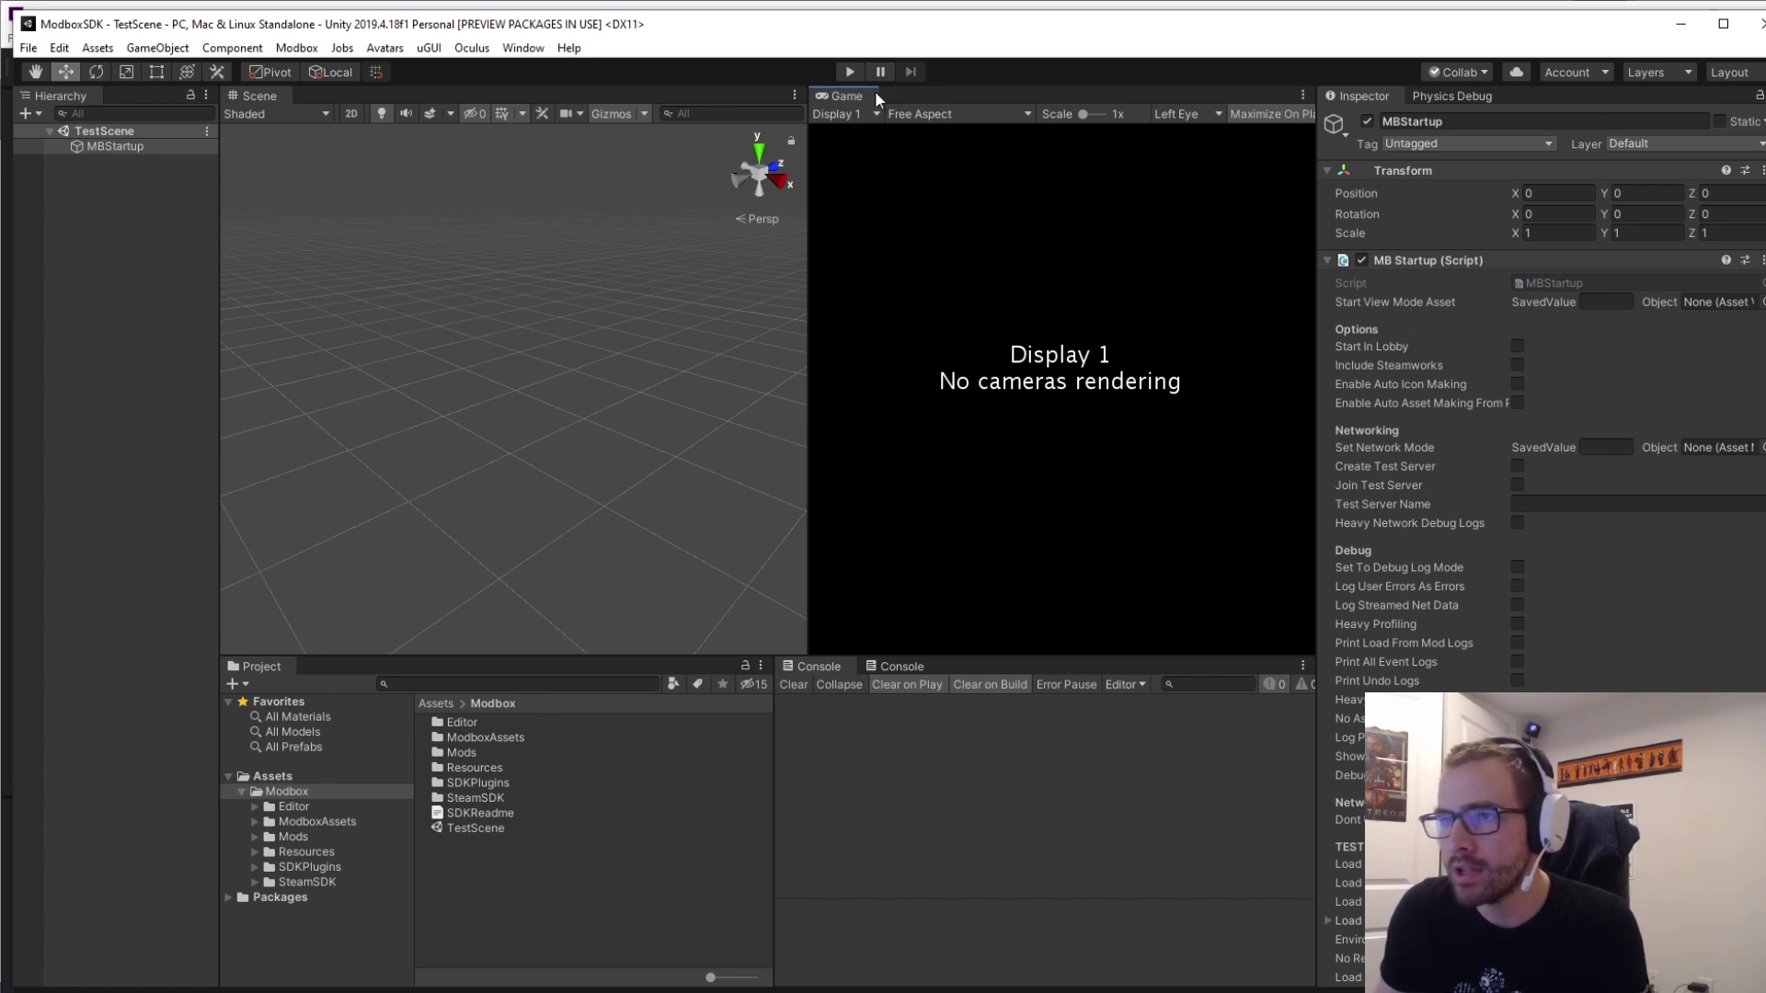
left_click(849, 71)
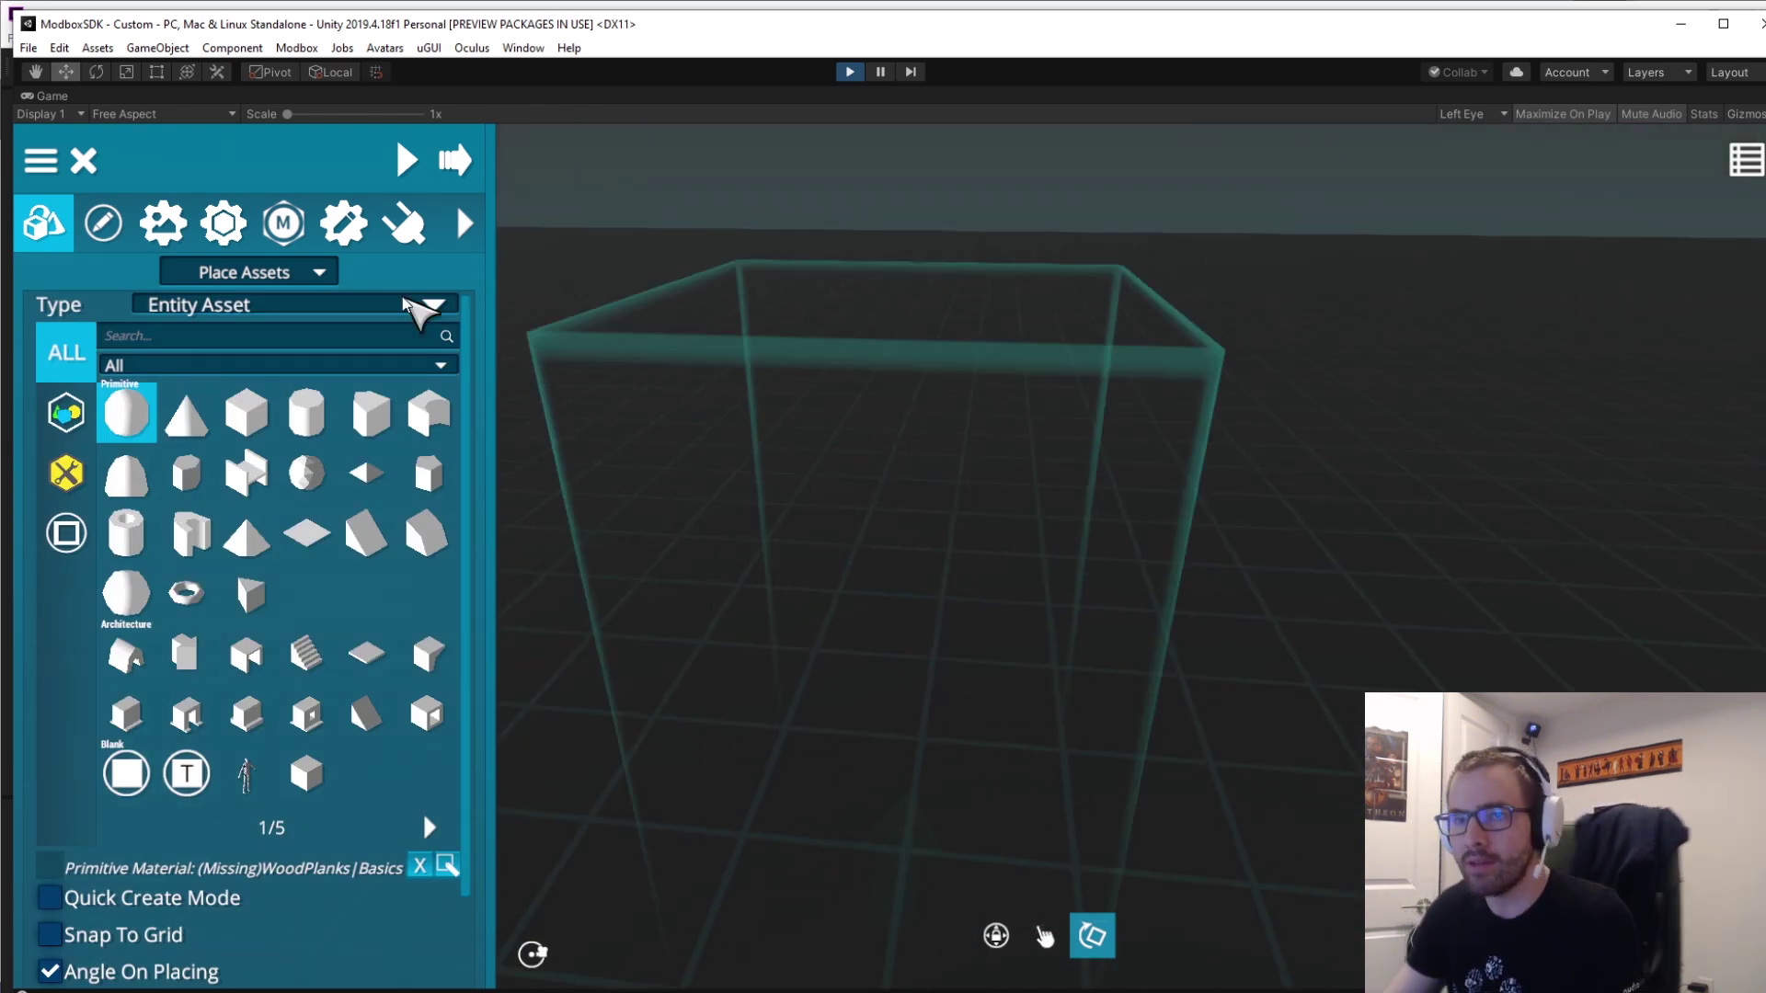
View the installed creation mods, look at the Modern Weapons mod's details and close the mod list.
left_click(223, 223)
left_click(295, 414)
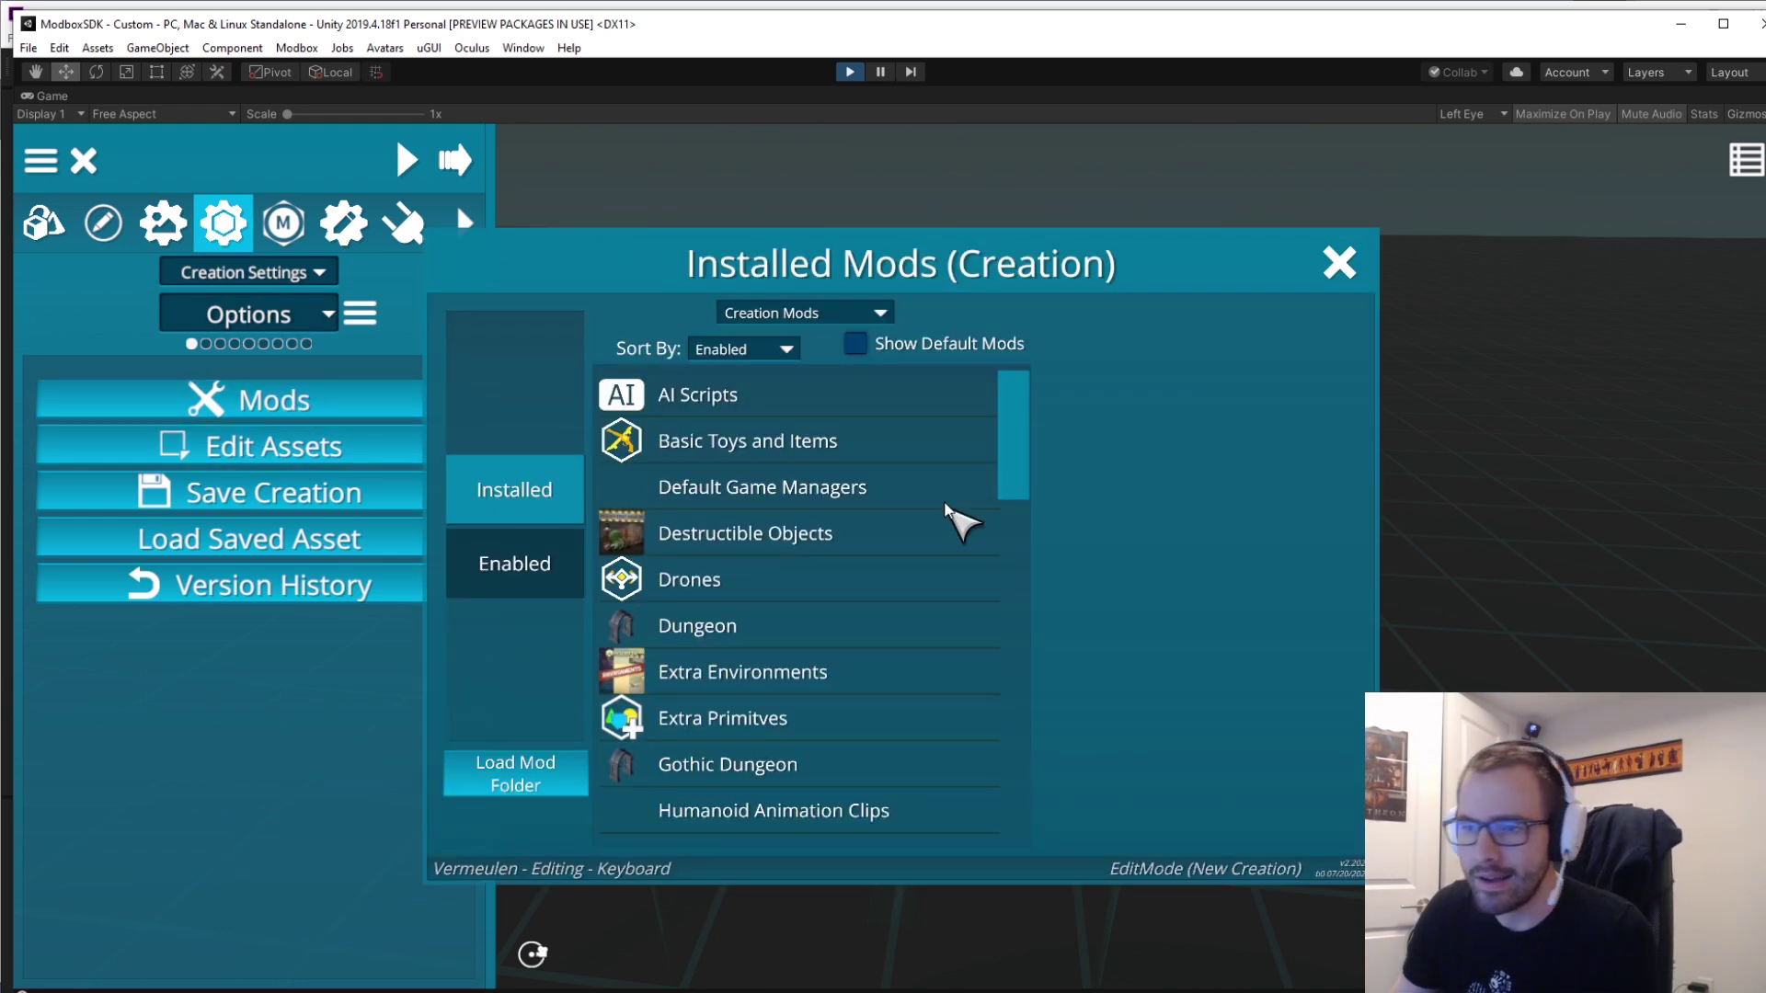
mouse_move(1021, 427)
left_mouse_down()
mouse_move(1007, 762)
mouse_move(1003, 433)
left_mouse_up()
left_click(857, 488)
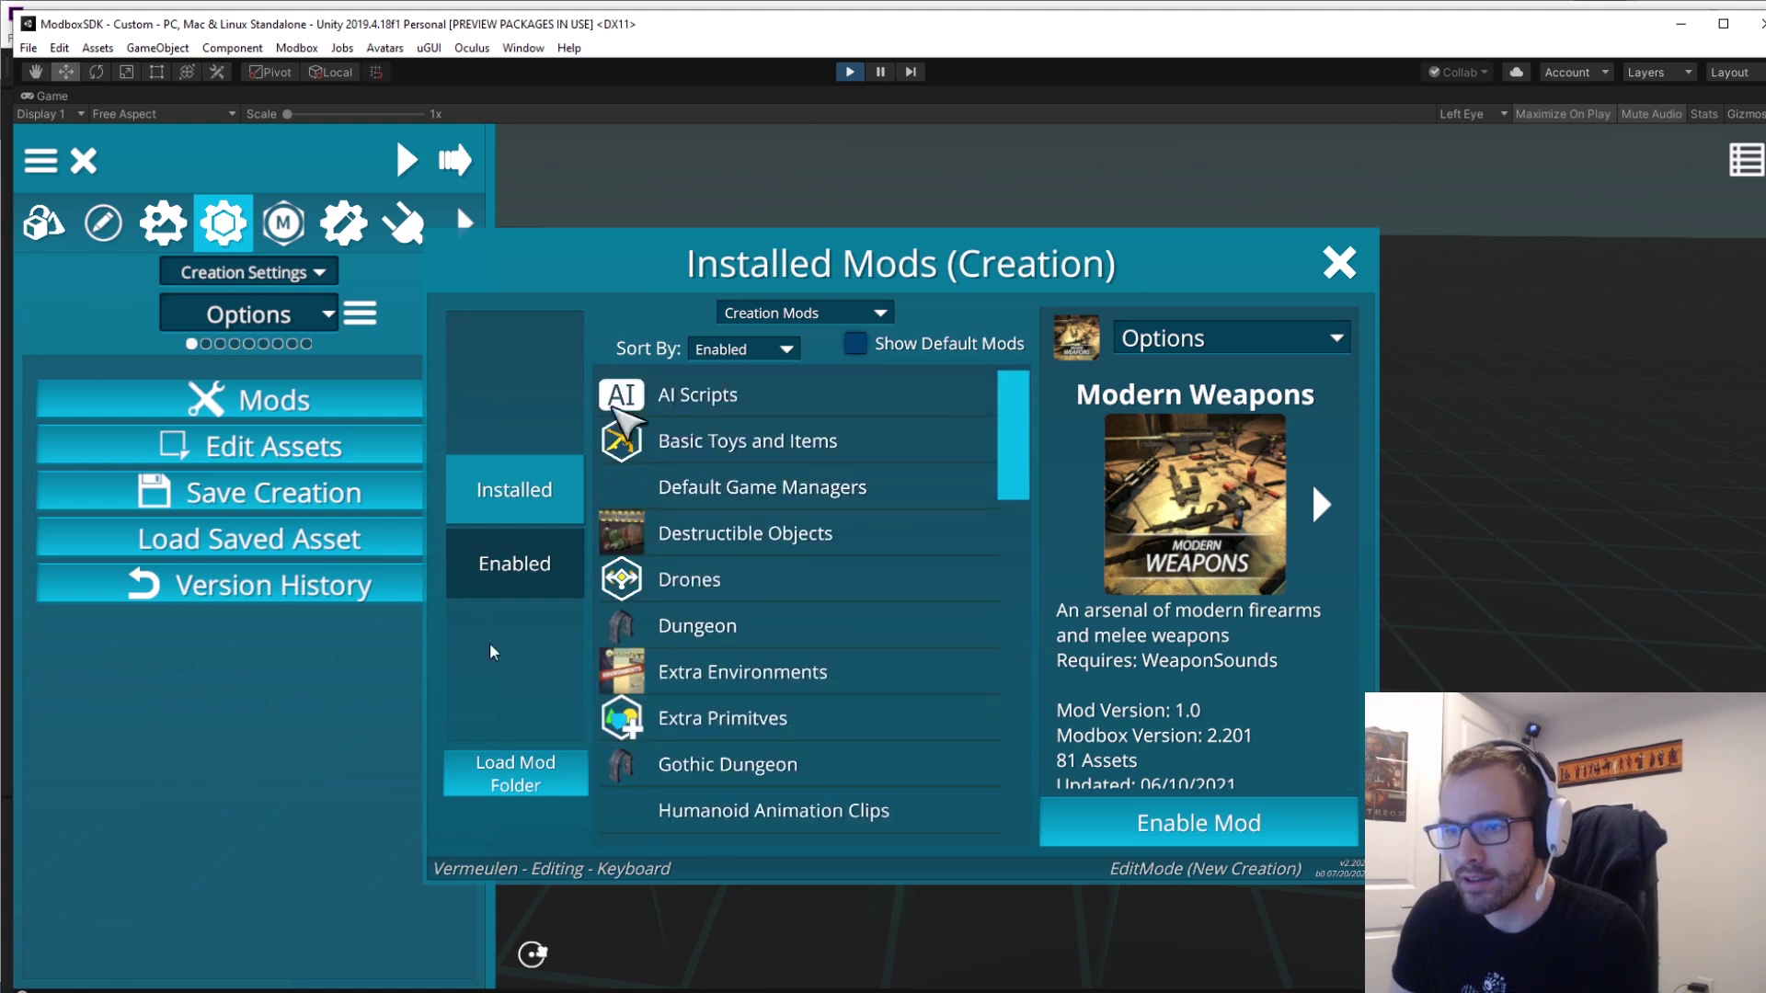
left_click(1339, 265)
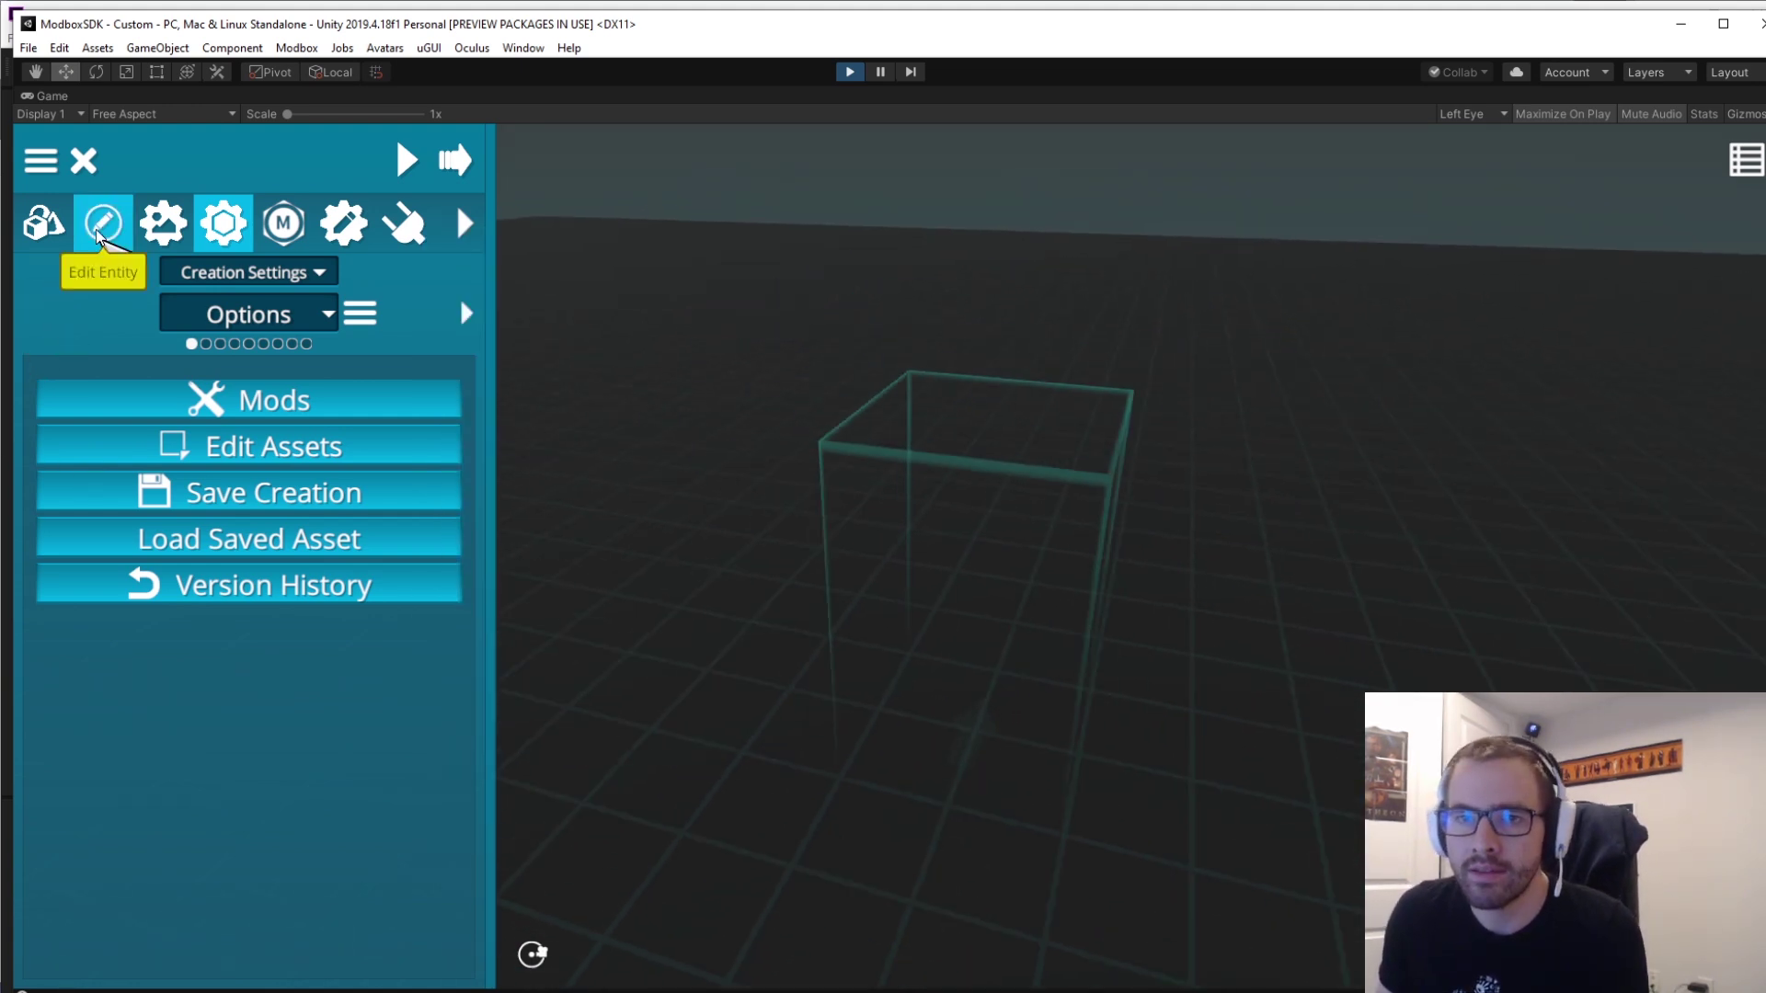
Return to asset placing and play-test the empty world with the player avatar.
left_click(42, 225)
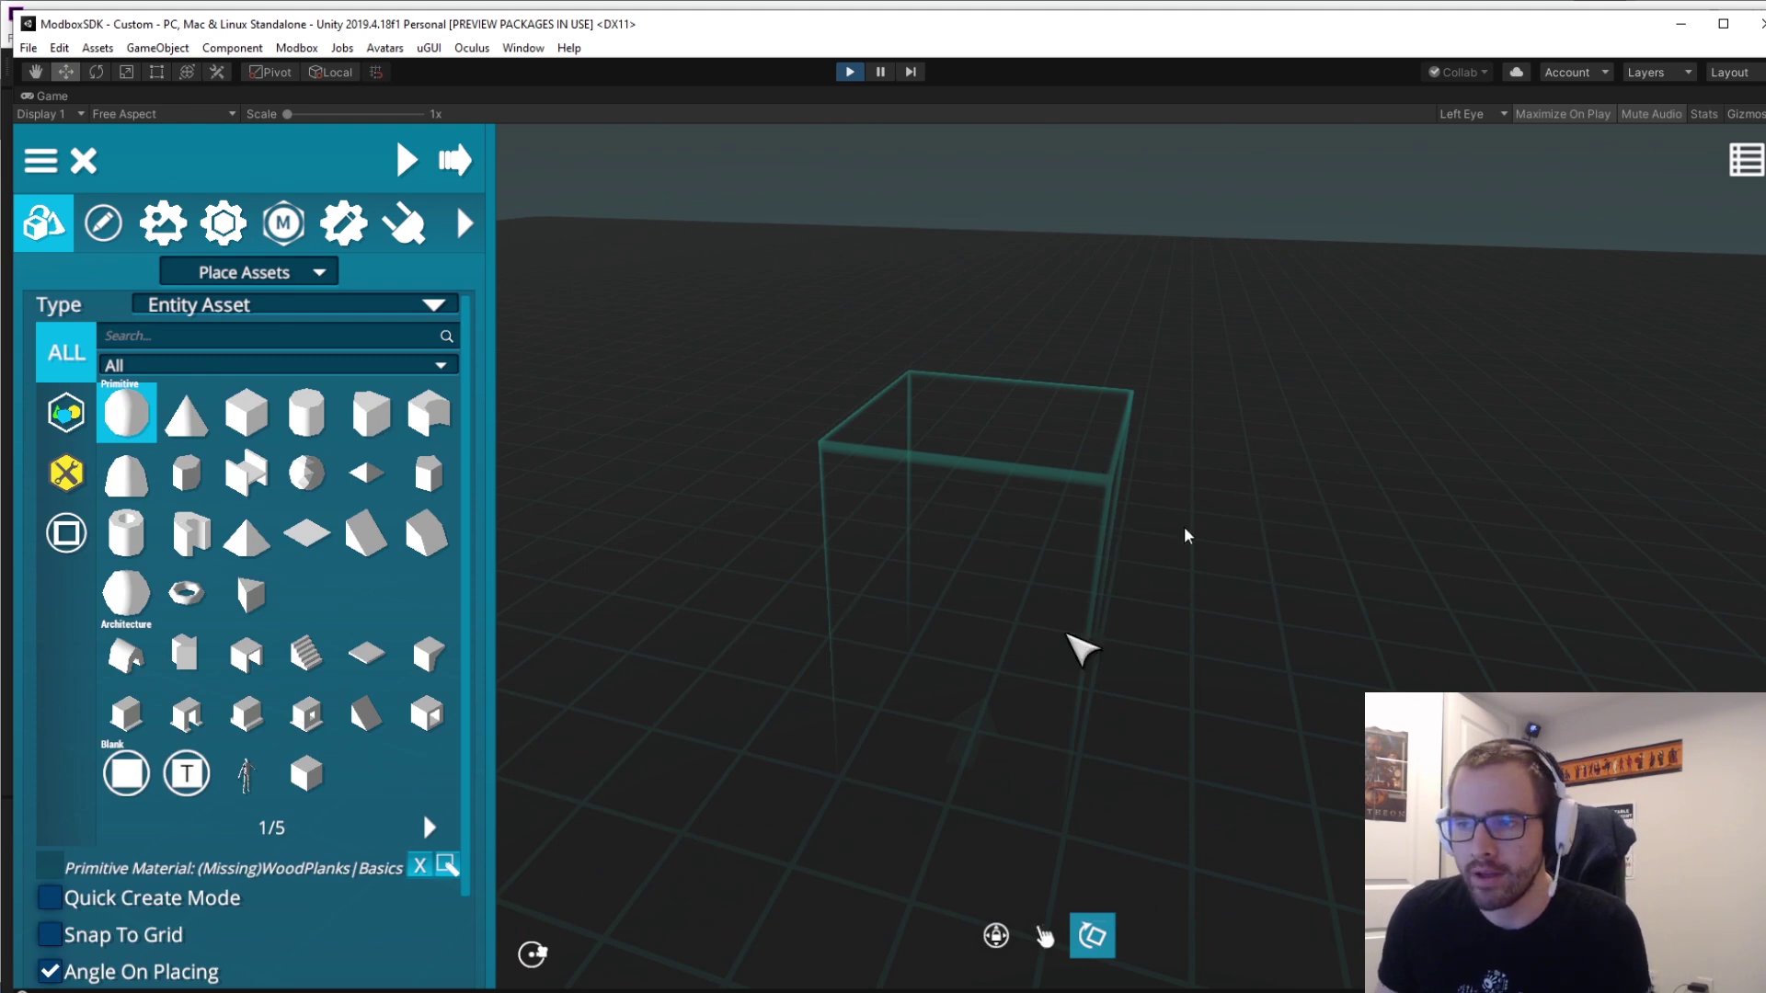
mouse_move(869, 621)
right_mouse_down()
mouse_move(869, 655)
mouse_move(869, 630)
right_mouse_up()
key("Escape")
left_click(847, 457)
key("w")
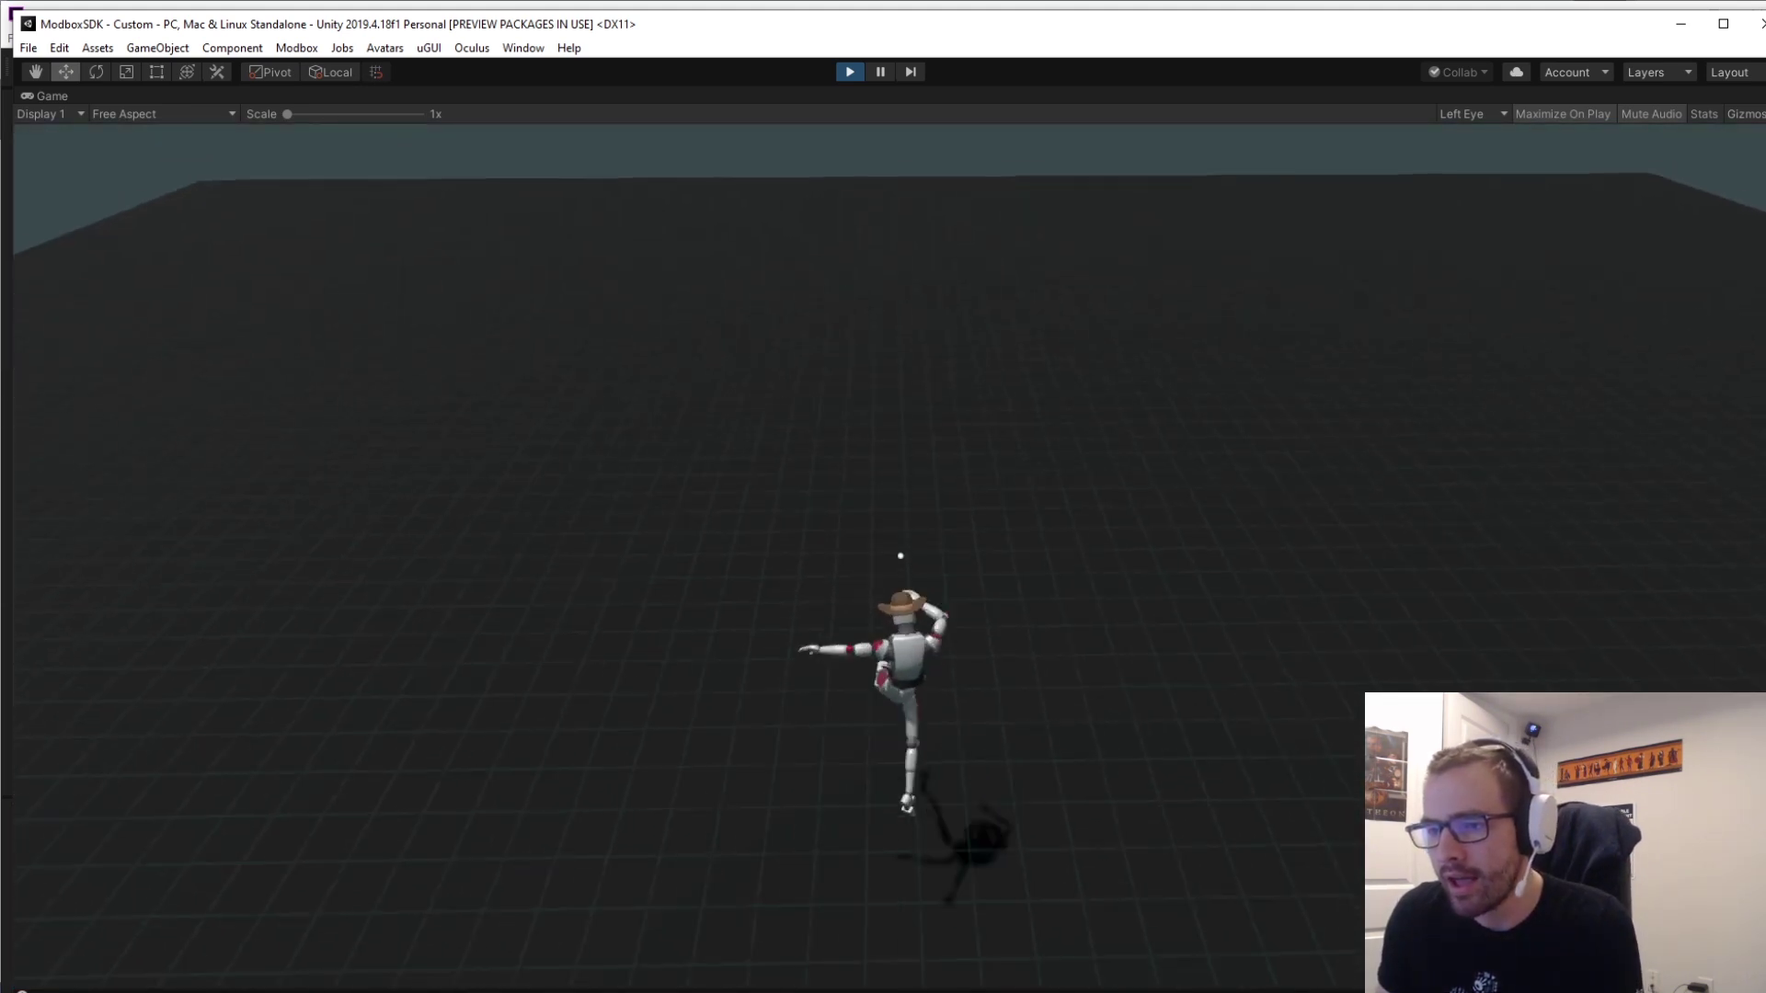
Go back to edit mode and place a primitive cube on the ground of the world.
key("Escape")
left_click(969, 436)
left_click(246, 413)
left_click(860, 524)
left_click_drag(860, 524, 983, 495)
left_click(788, 657)
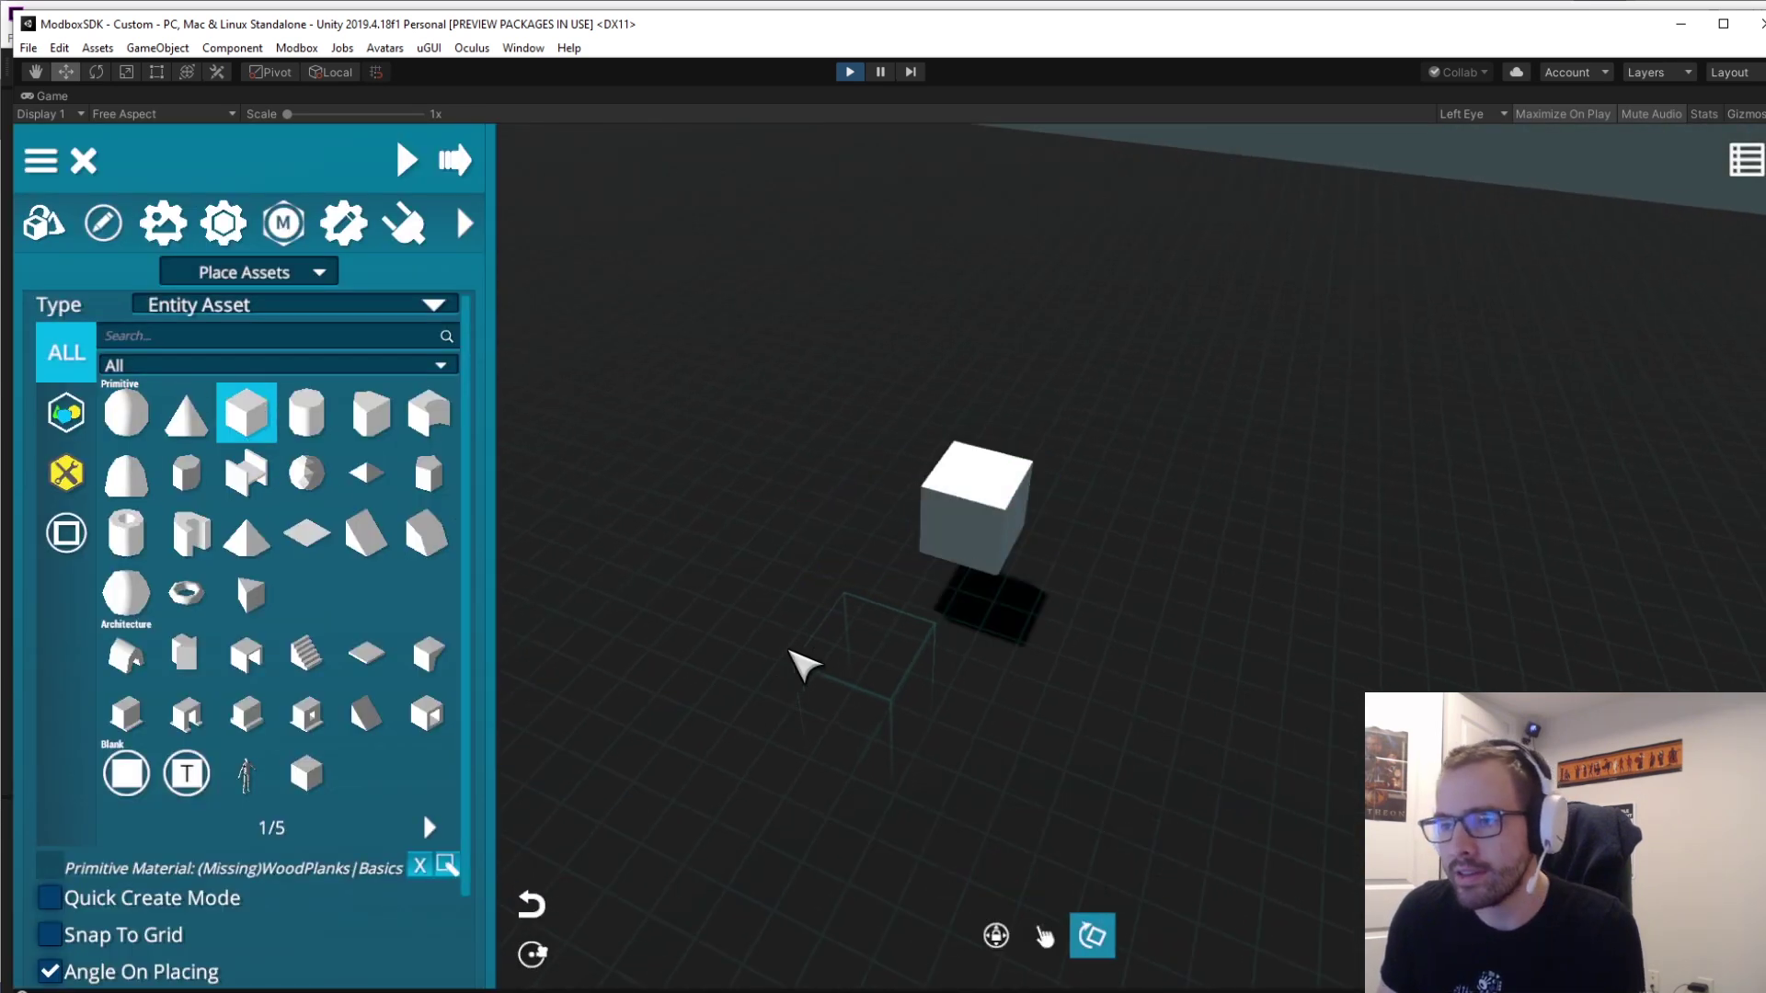
Play-test the creation by walking the avatar around beside the placed cube.
scroll(788, 657, "up", 4)
scroll(860, 557, "down", 5)
key("Escape")
left_click(848, 457)
key("w")
left_click_drag(901, 557, 900, 557)
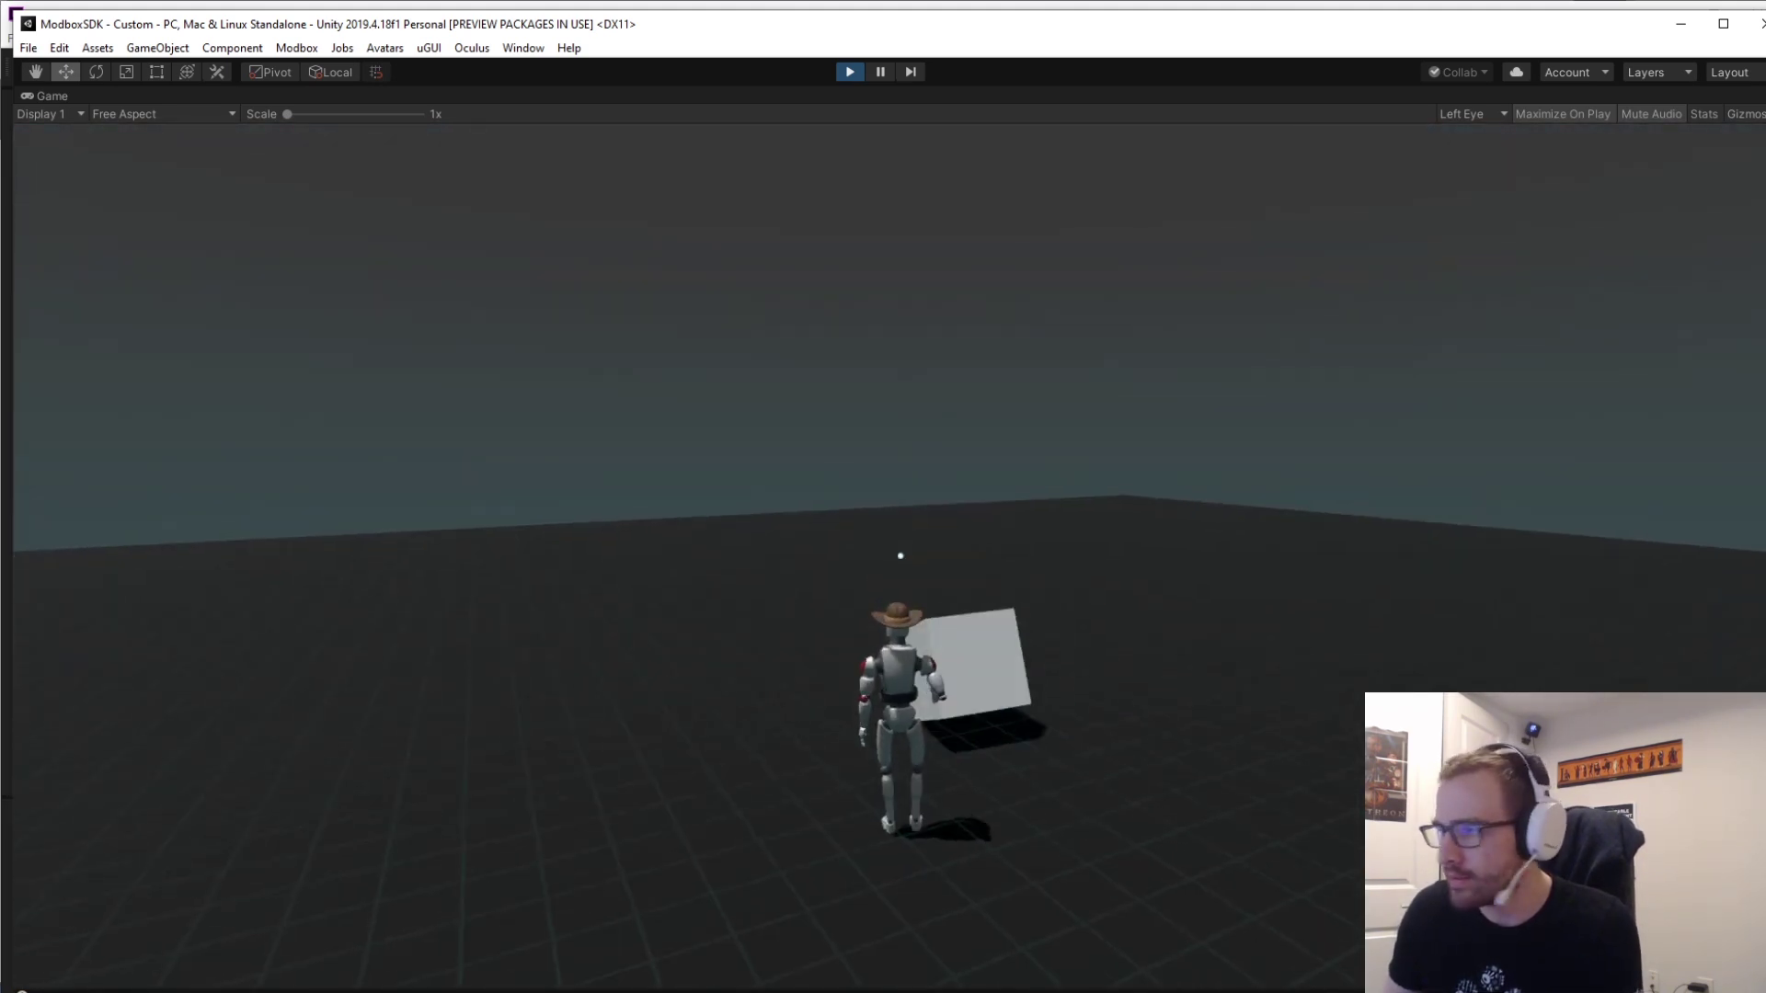
Restore the full editor layout during play and select the player character in the Scene view.
key("shift+space")
key("Escape")
right_click_drag(534, 336, 487, 271)
key("s")
key("w")
left_click(492, 269)
key("s")
Examine the entity components on the player's avatar object, including Ent Main and Ent Transform, and stop Play mode.
left_click(153, 190)
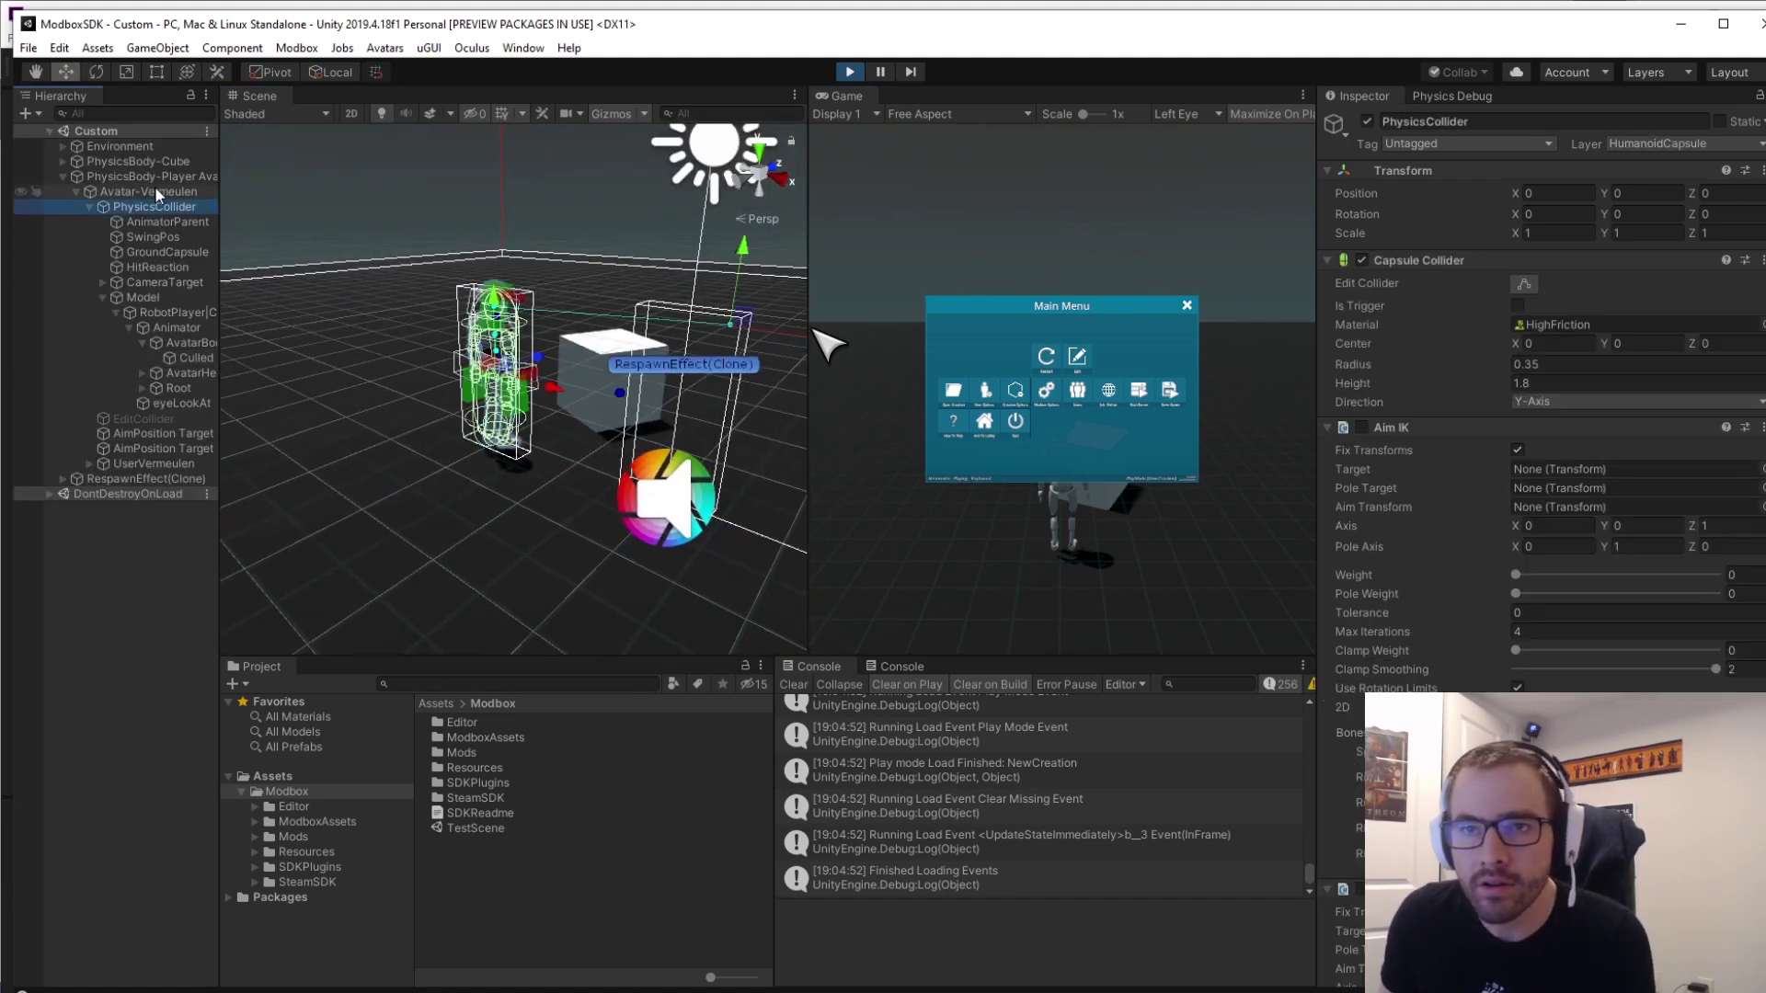
scroll(1497, 427, "down", 15)
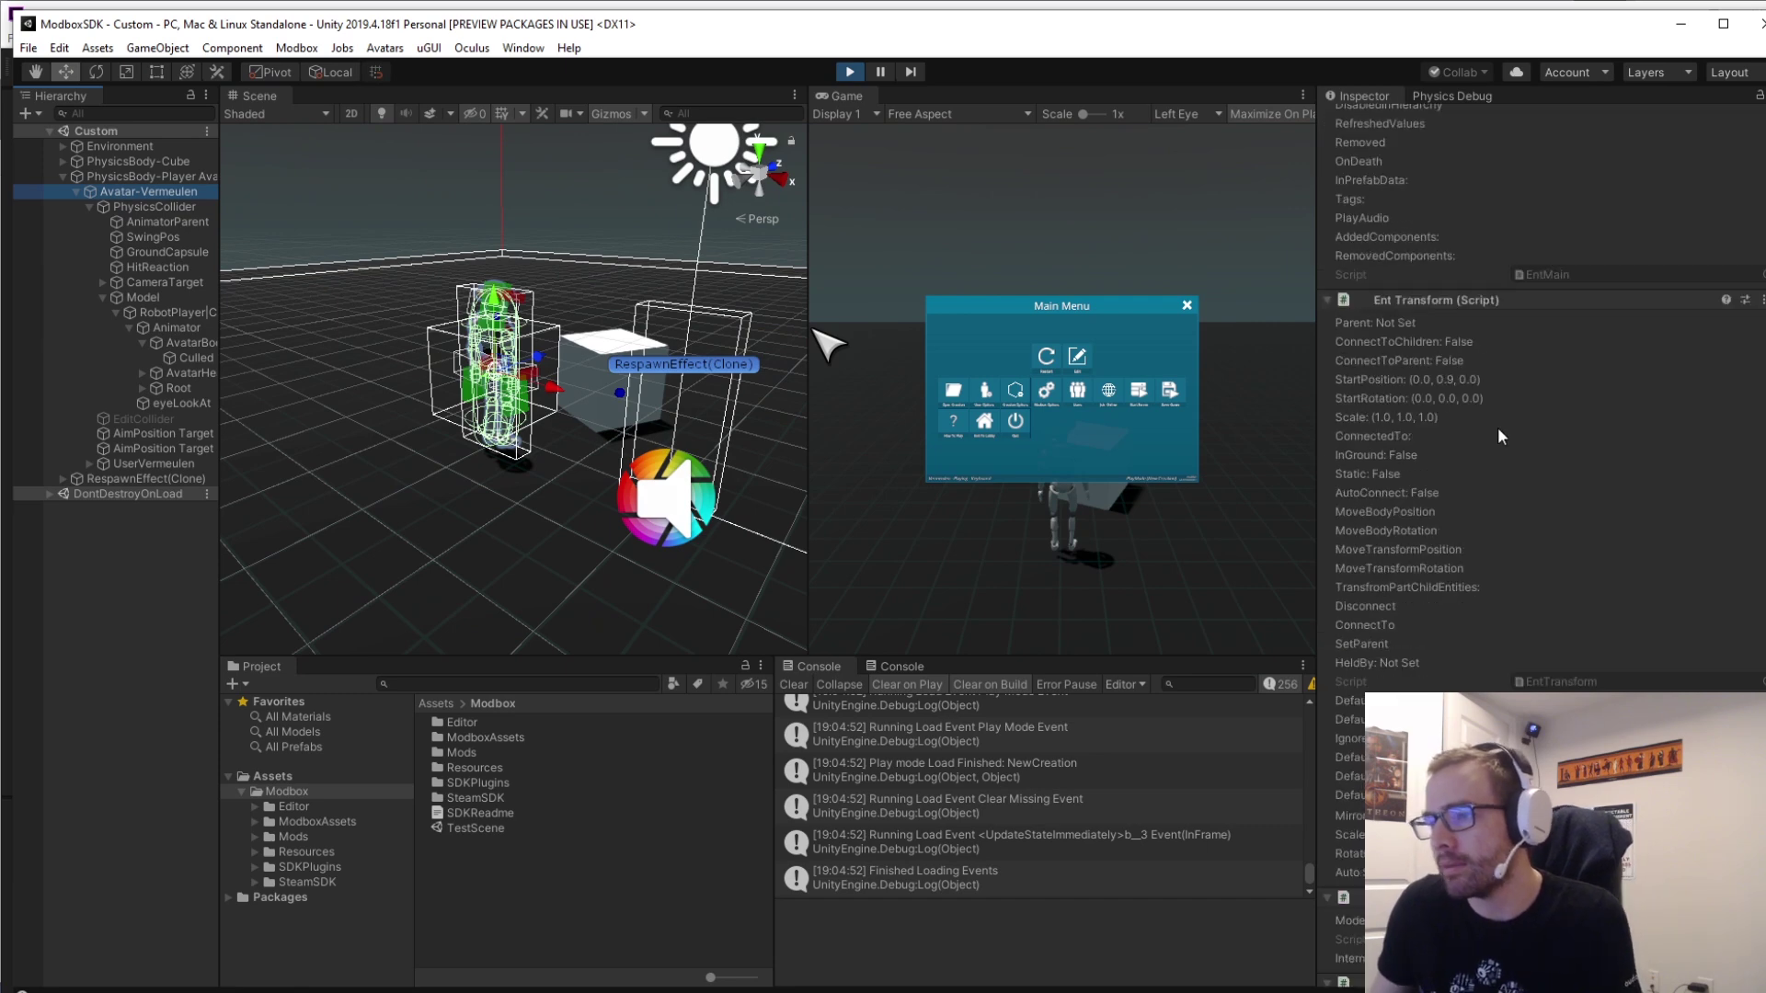
scroll(1526, 441, "up", 15)
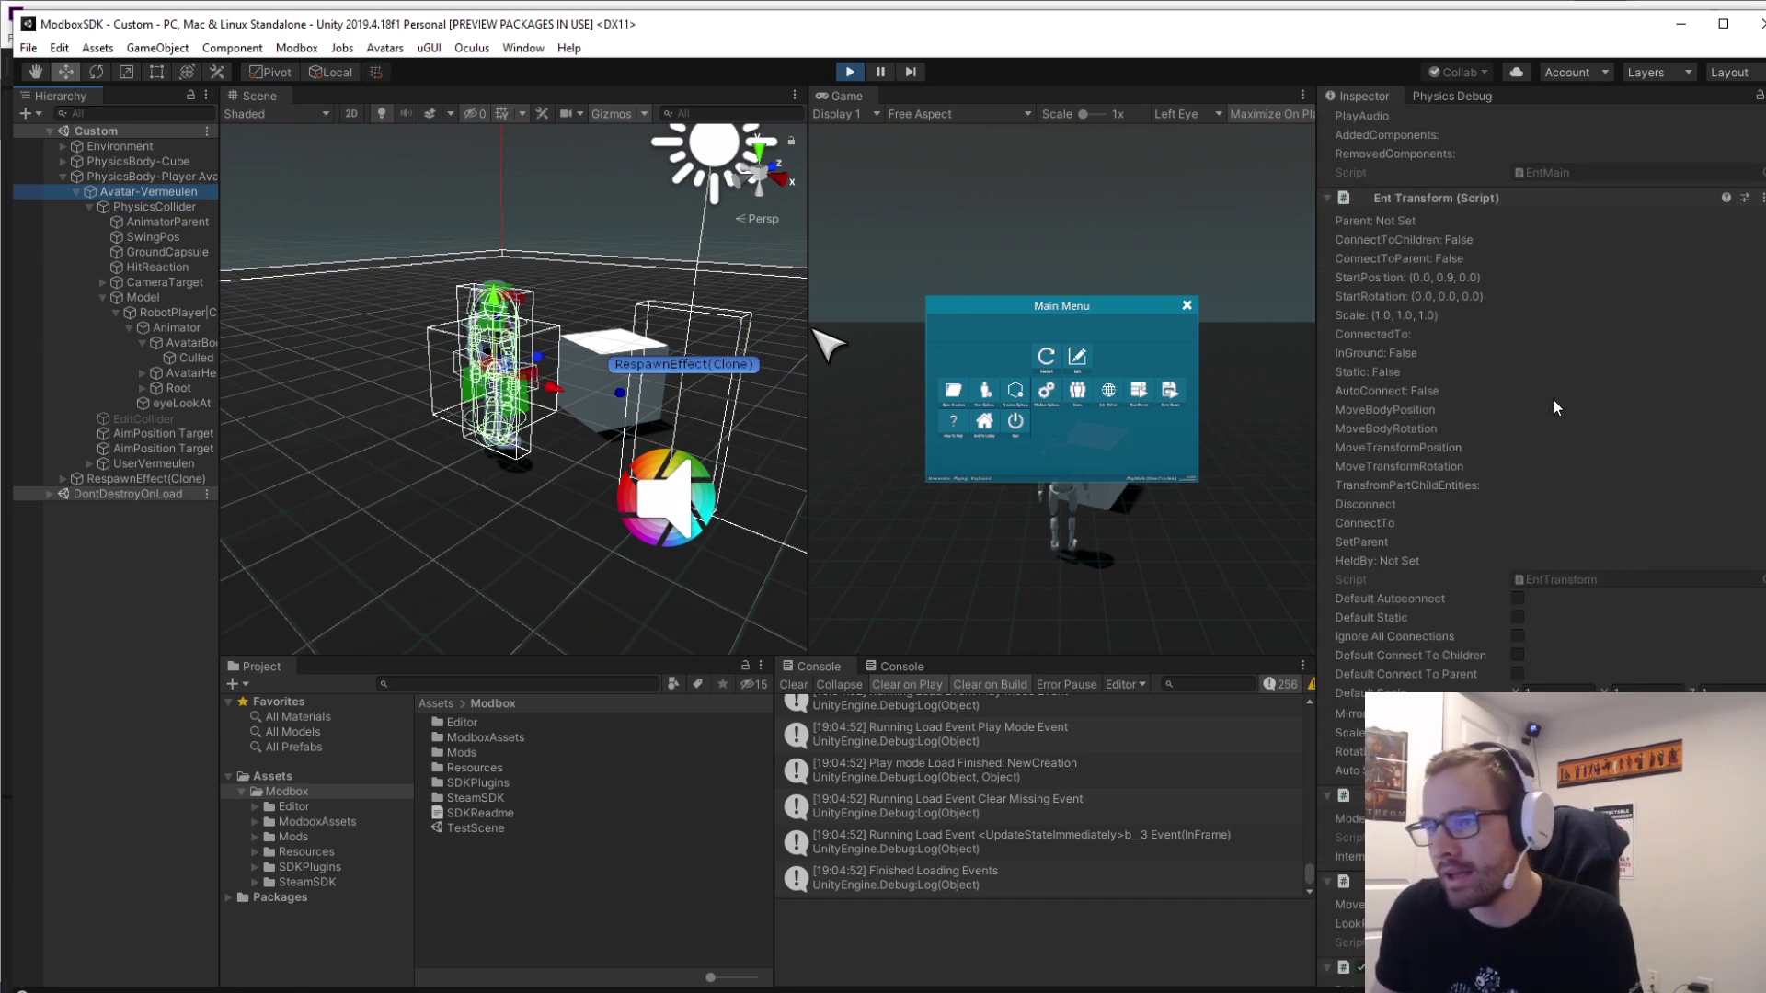
left_click(844, 75)
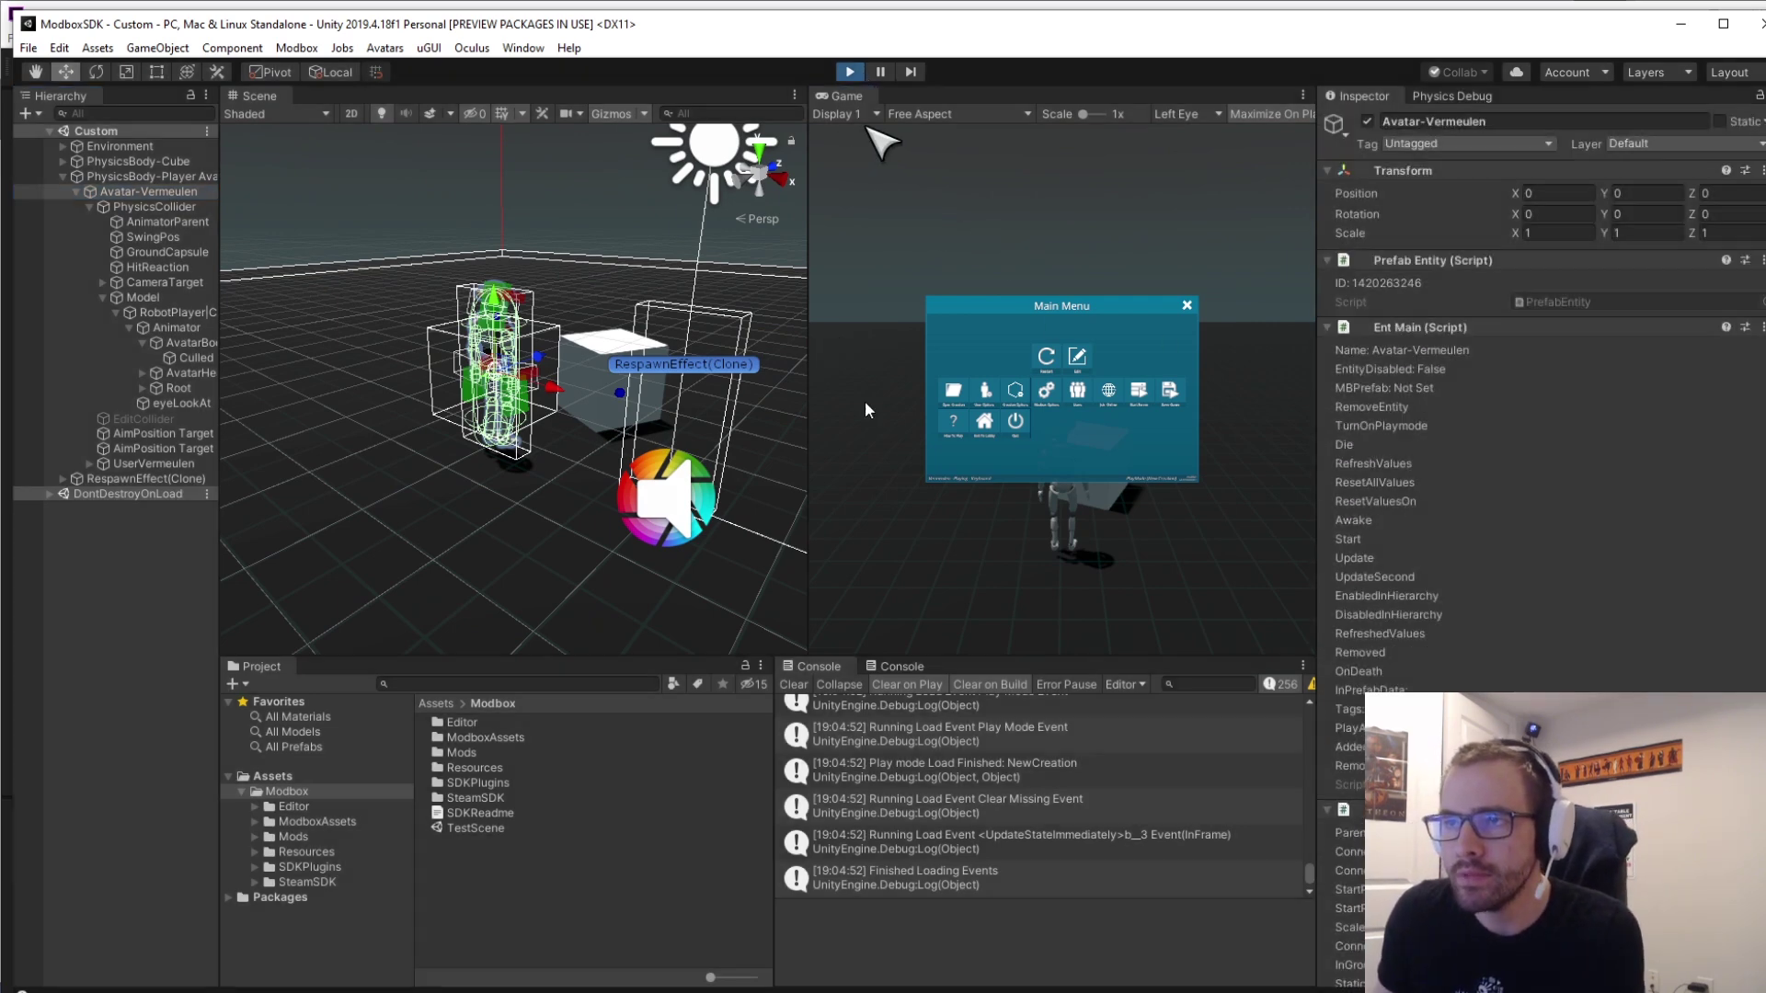
Browse from the project's Mods folder through the Core mod into its Entities folder.
left_click(350, 836)
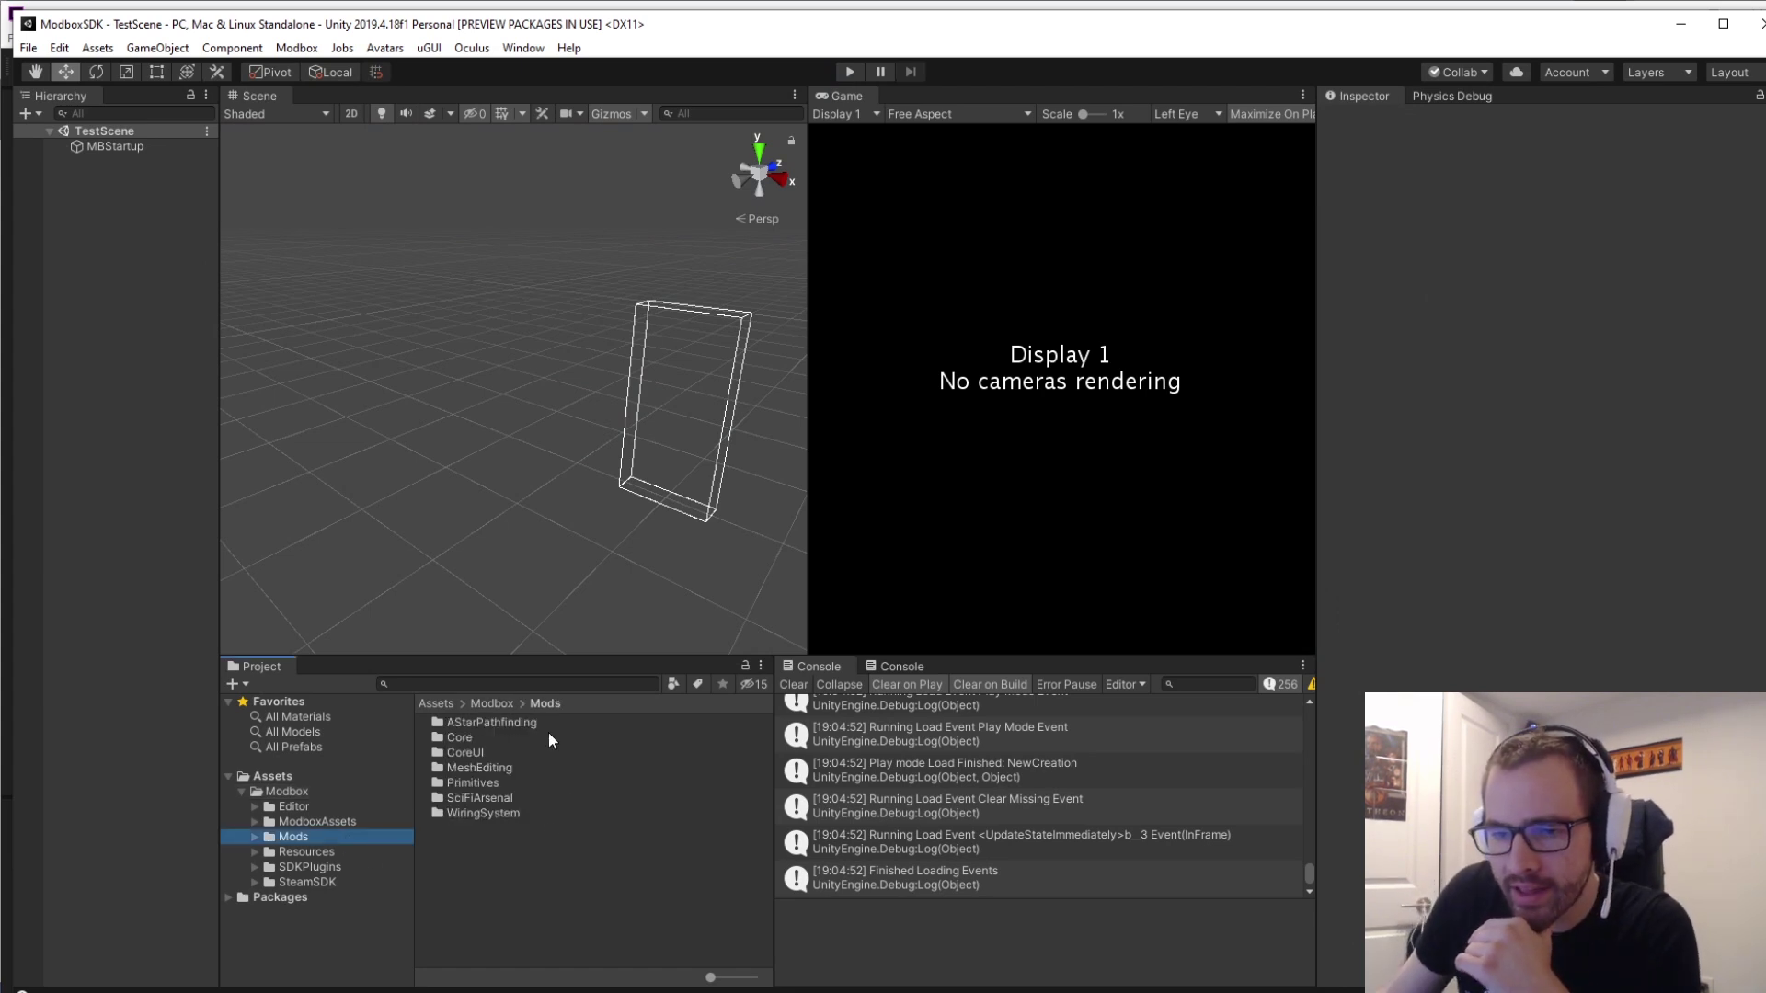
double_click(442, 738)
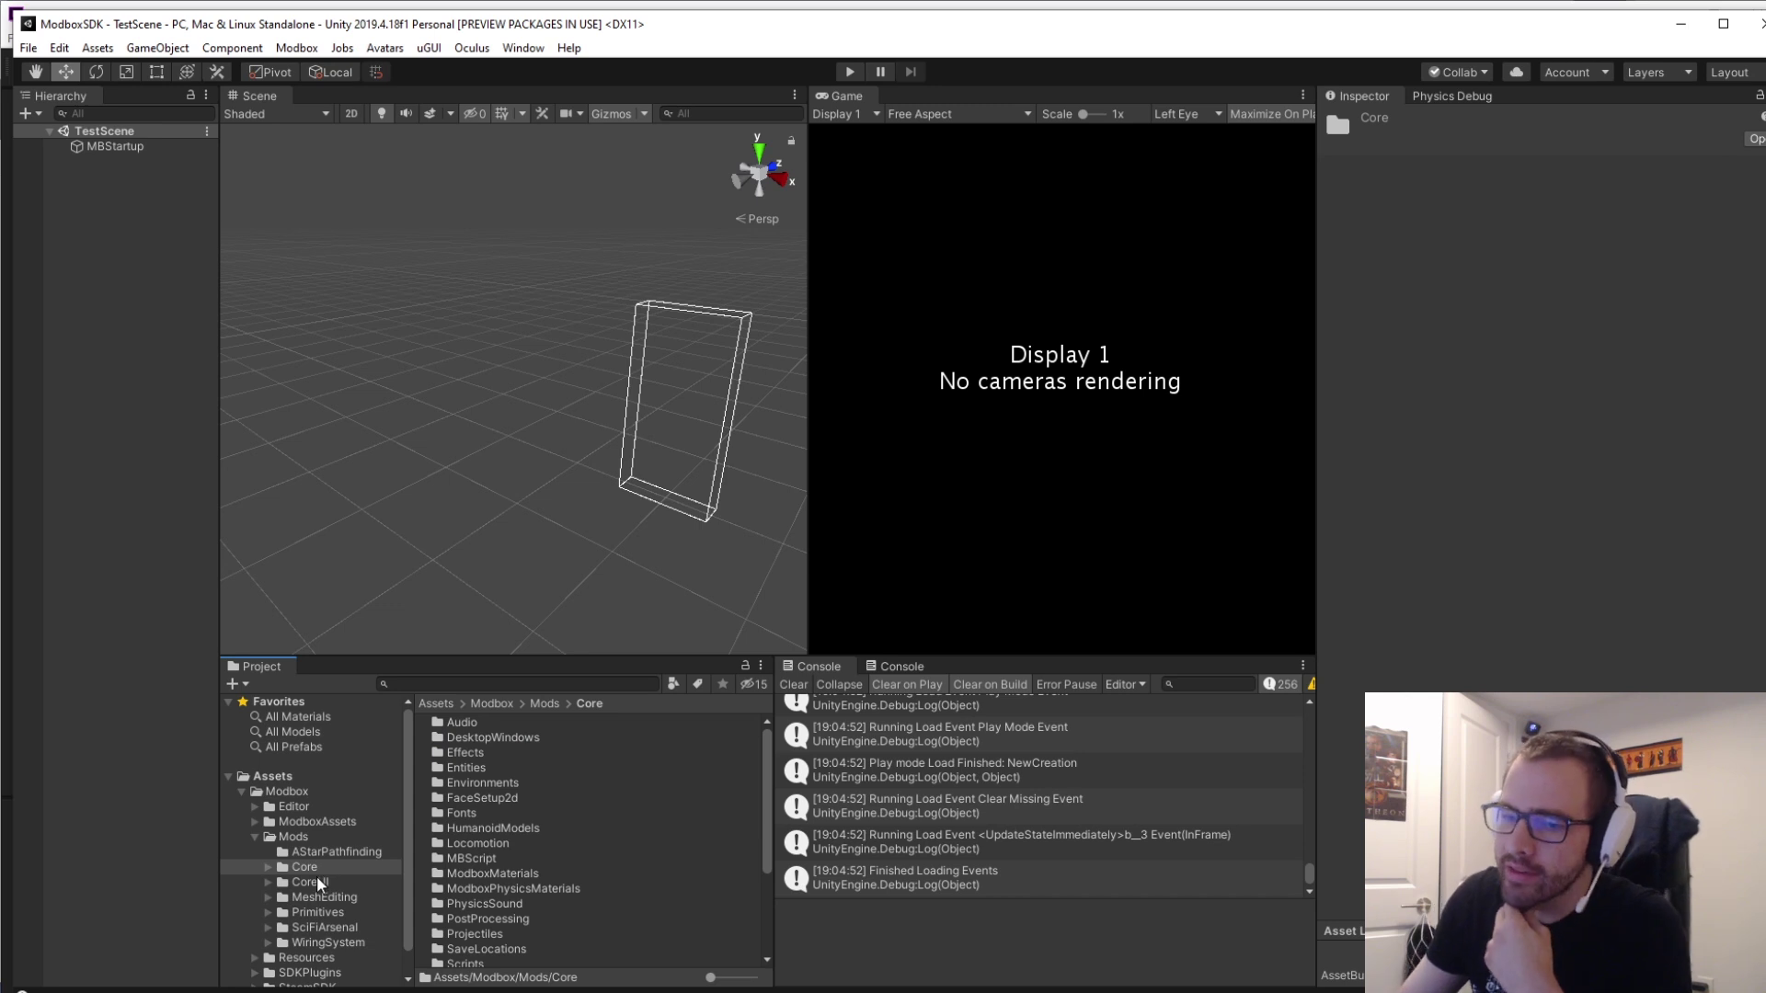
scroll(555, 814, "down", 3)
scroll(552, 800, "up", 3)
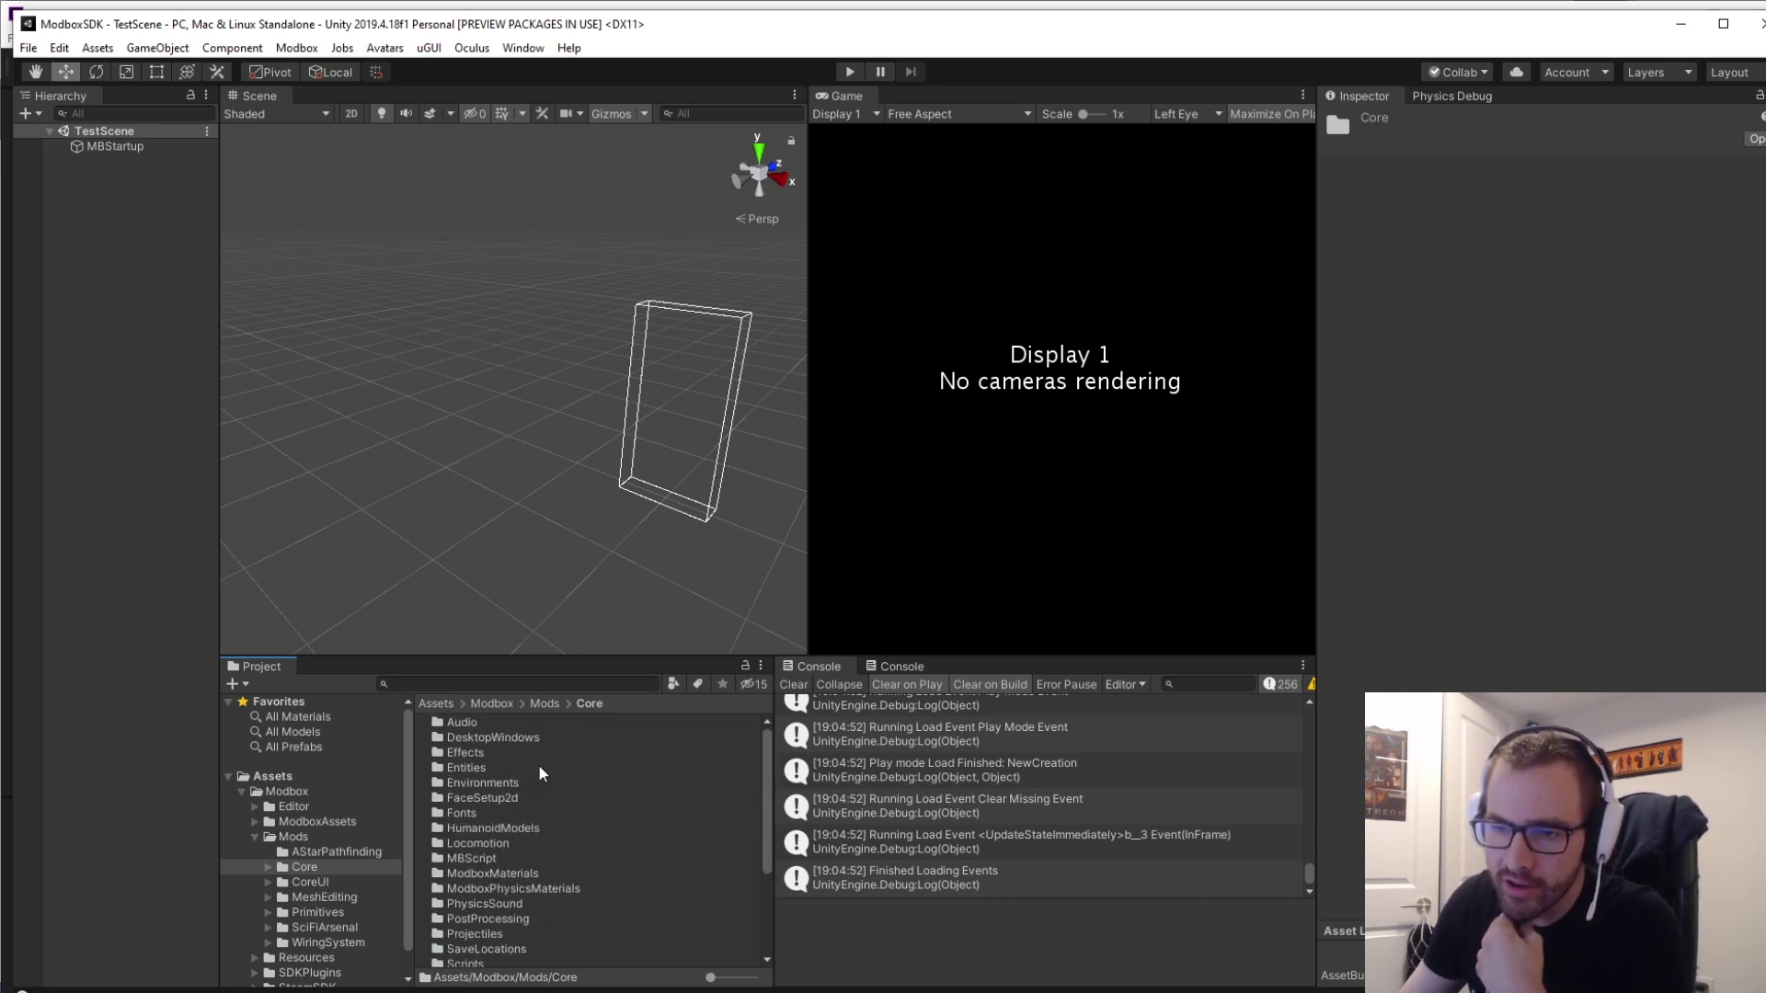
double_click(491, 770)
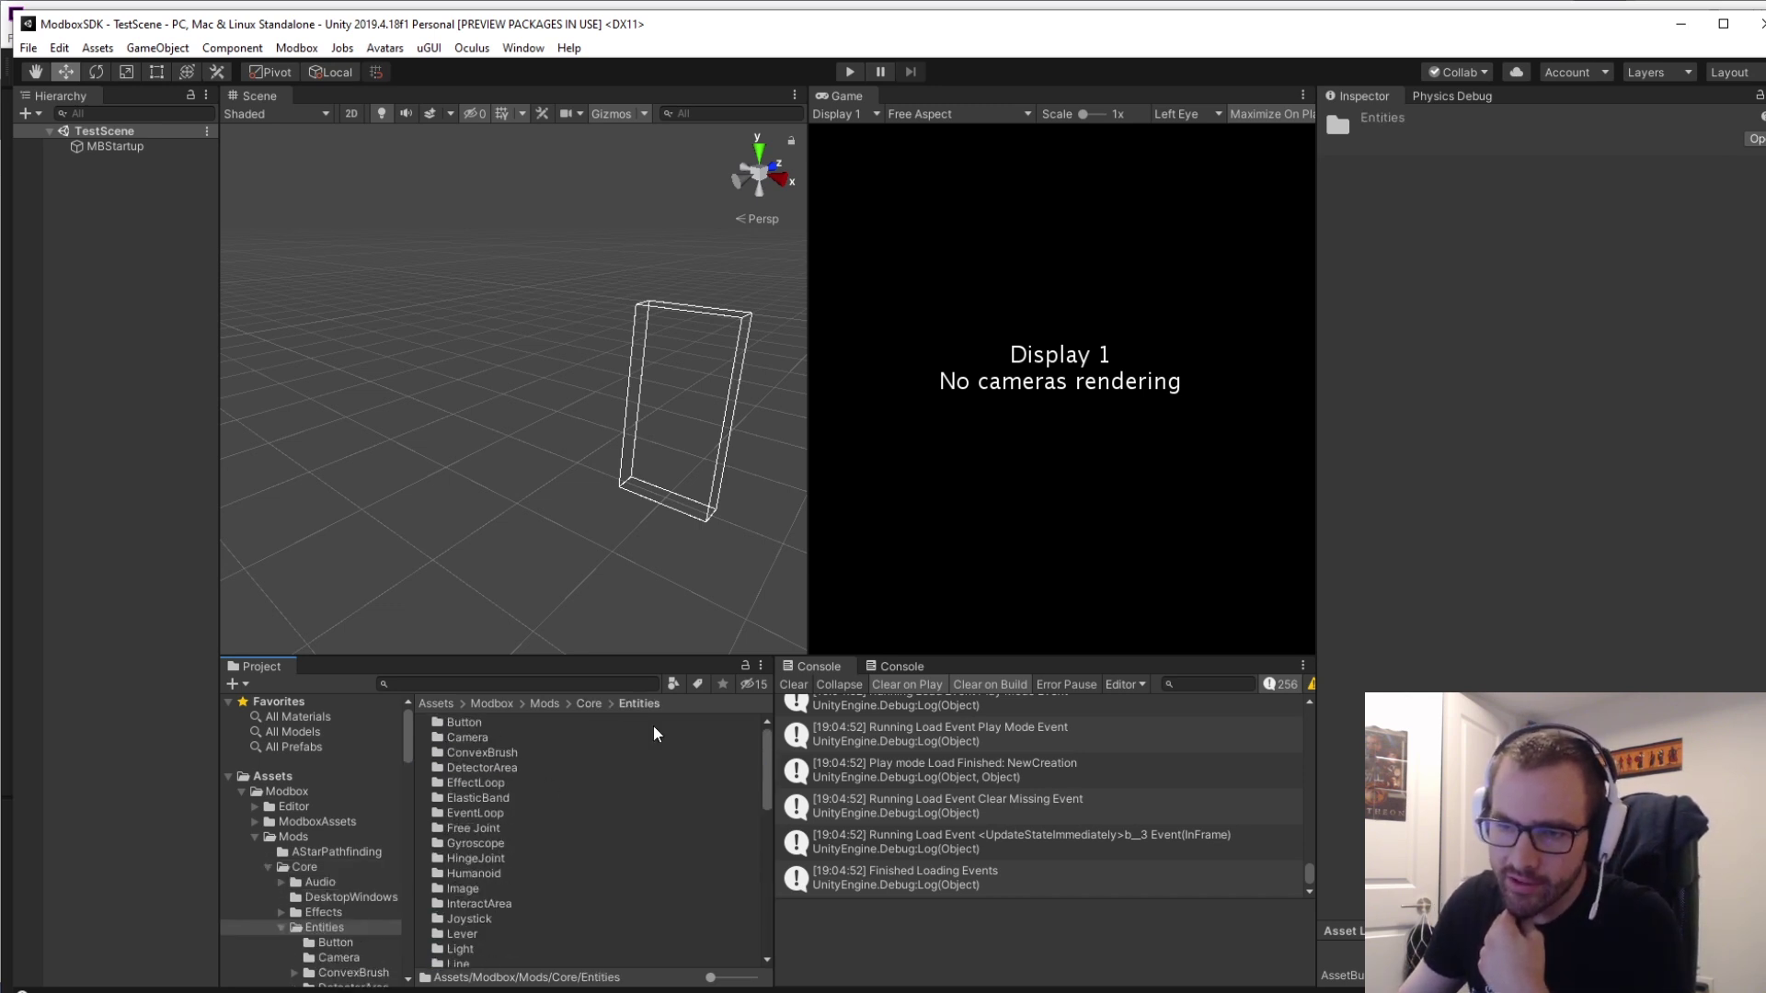
Collapse the Core folder and show the contents of the CoreUI mod folder.
left_click(268, 867)
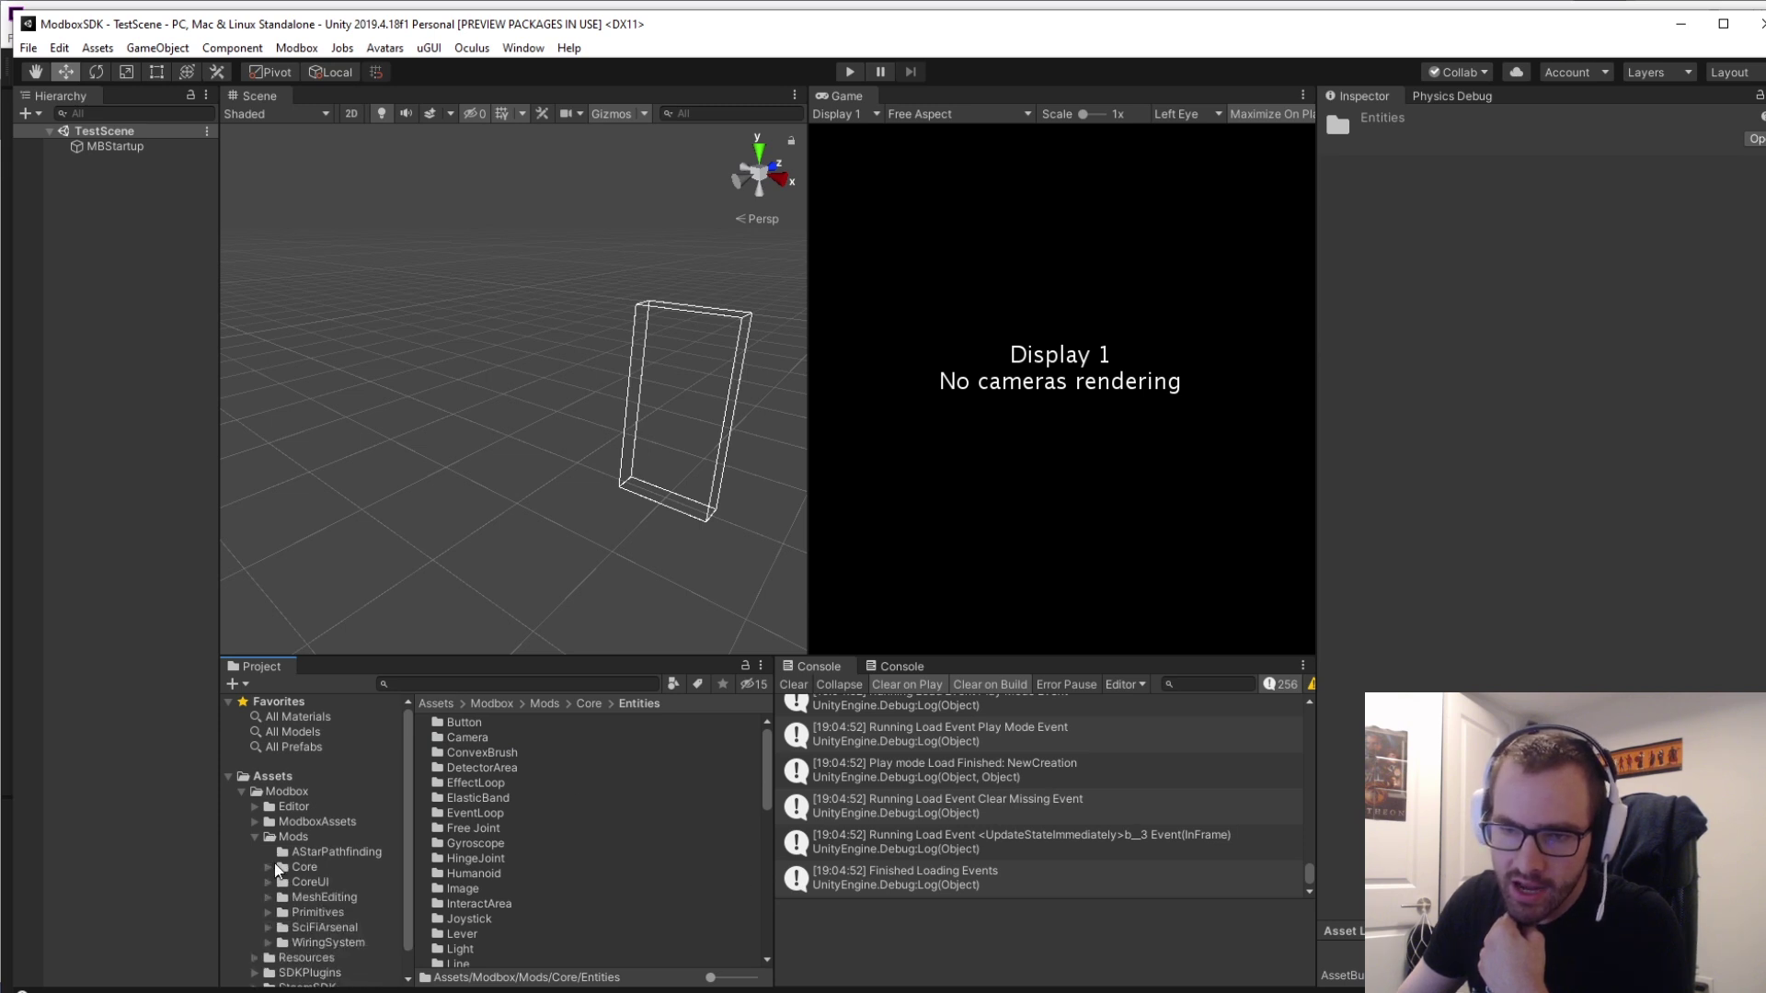
scroll(349, 892, "down", 1)
left_click(346, 867)
left_click(311, 854)
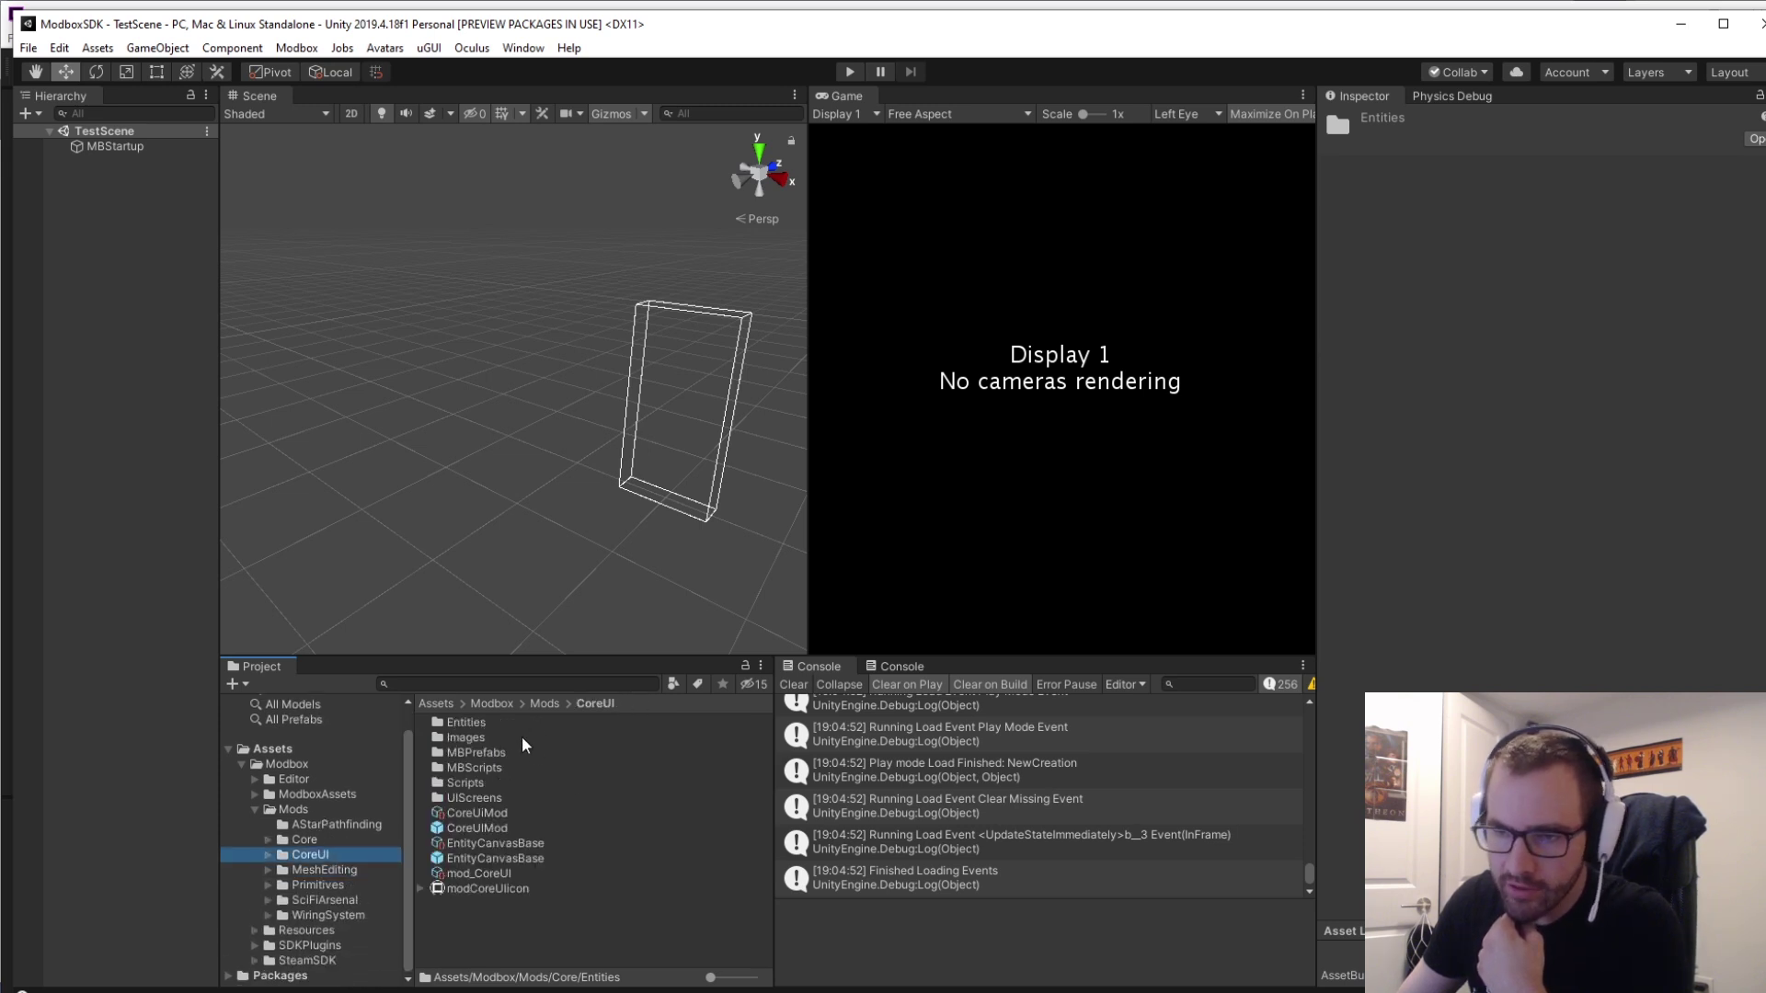
Open the EnergyWeapons folder among the SciFiArsenal mod's Entities.
left_click(346, 902)
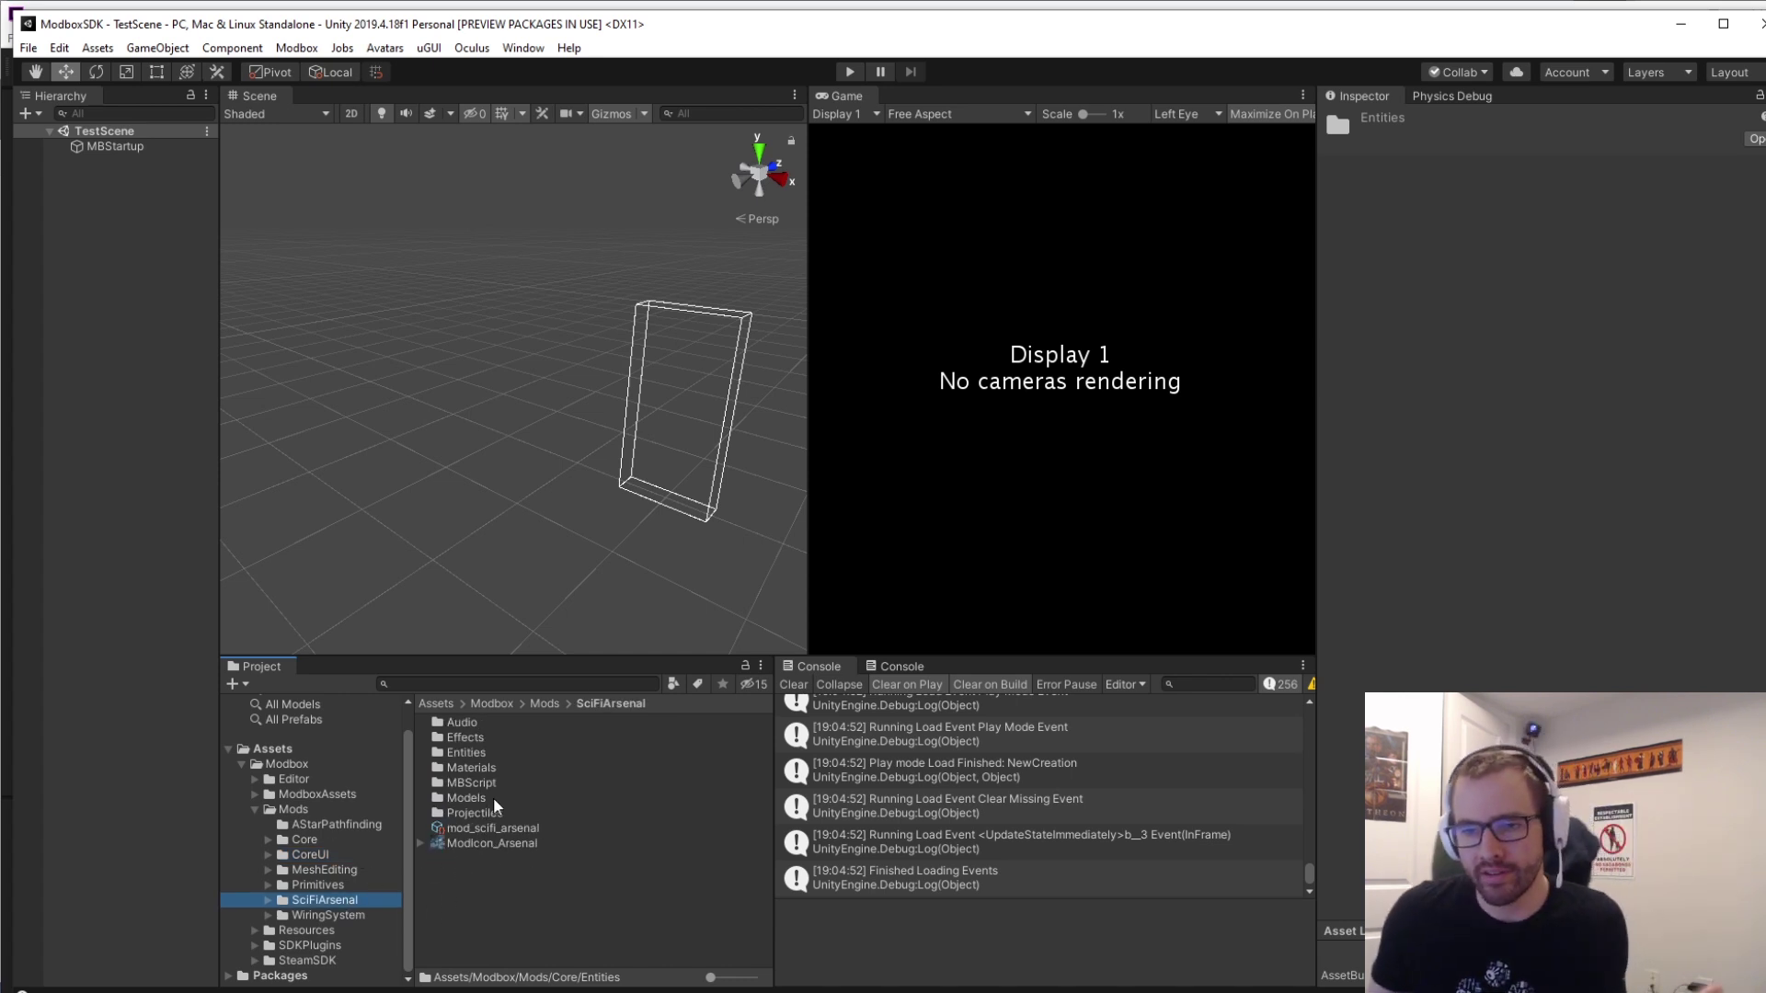
double_click(489, 754)
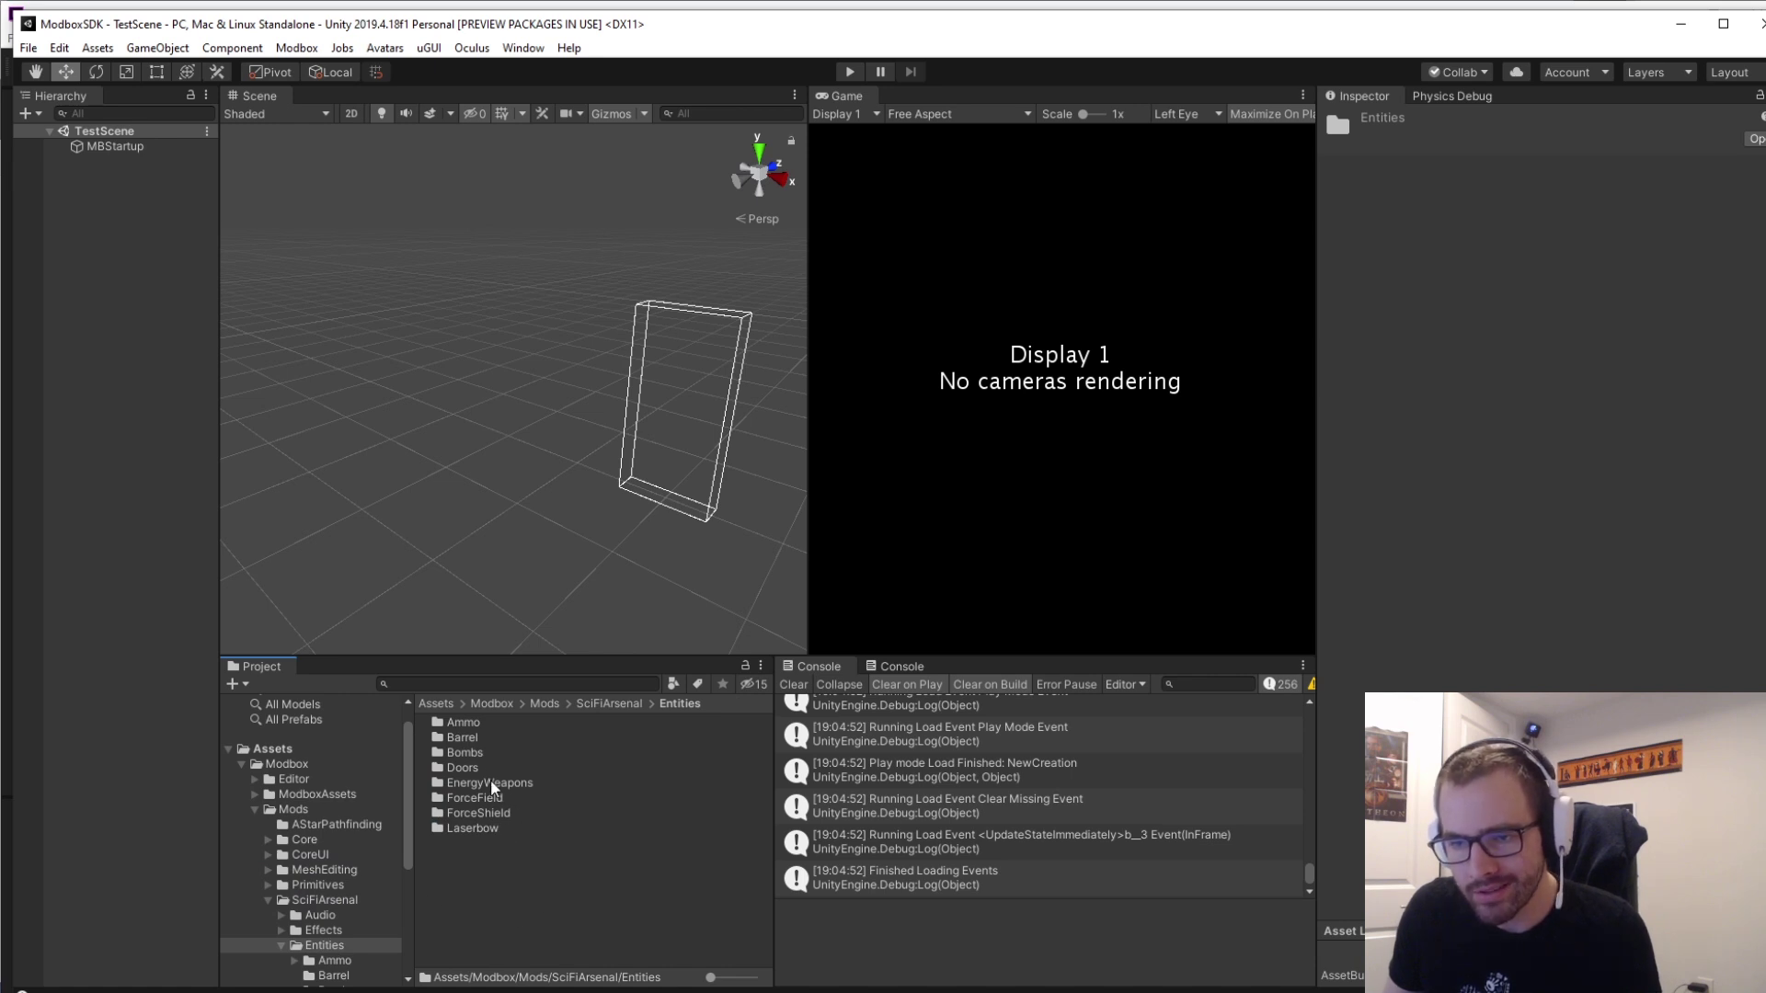
double_click(505, 784)
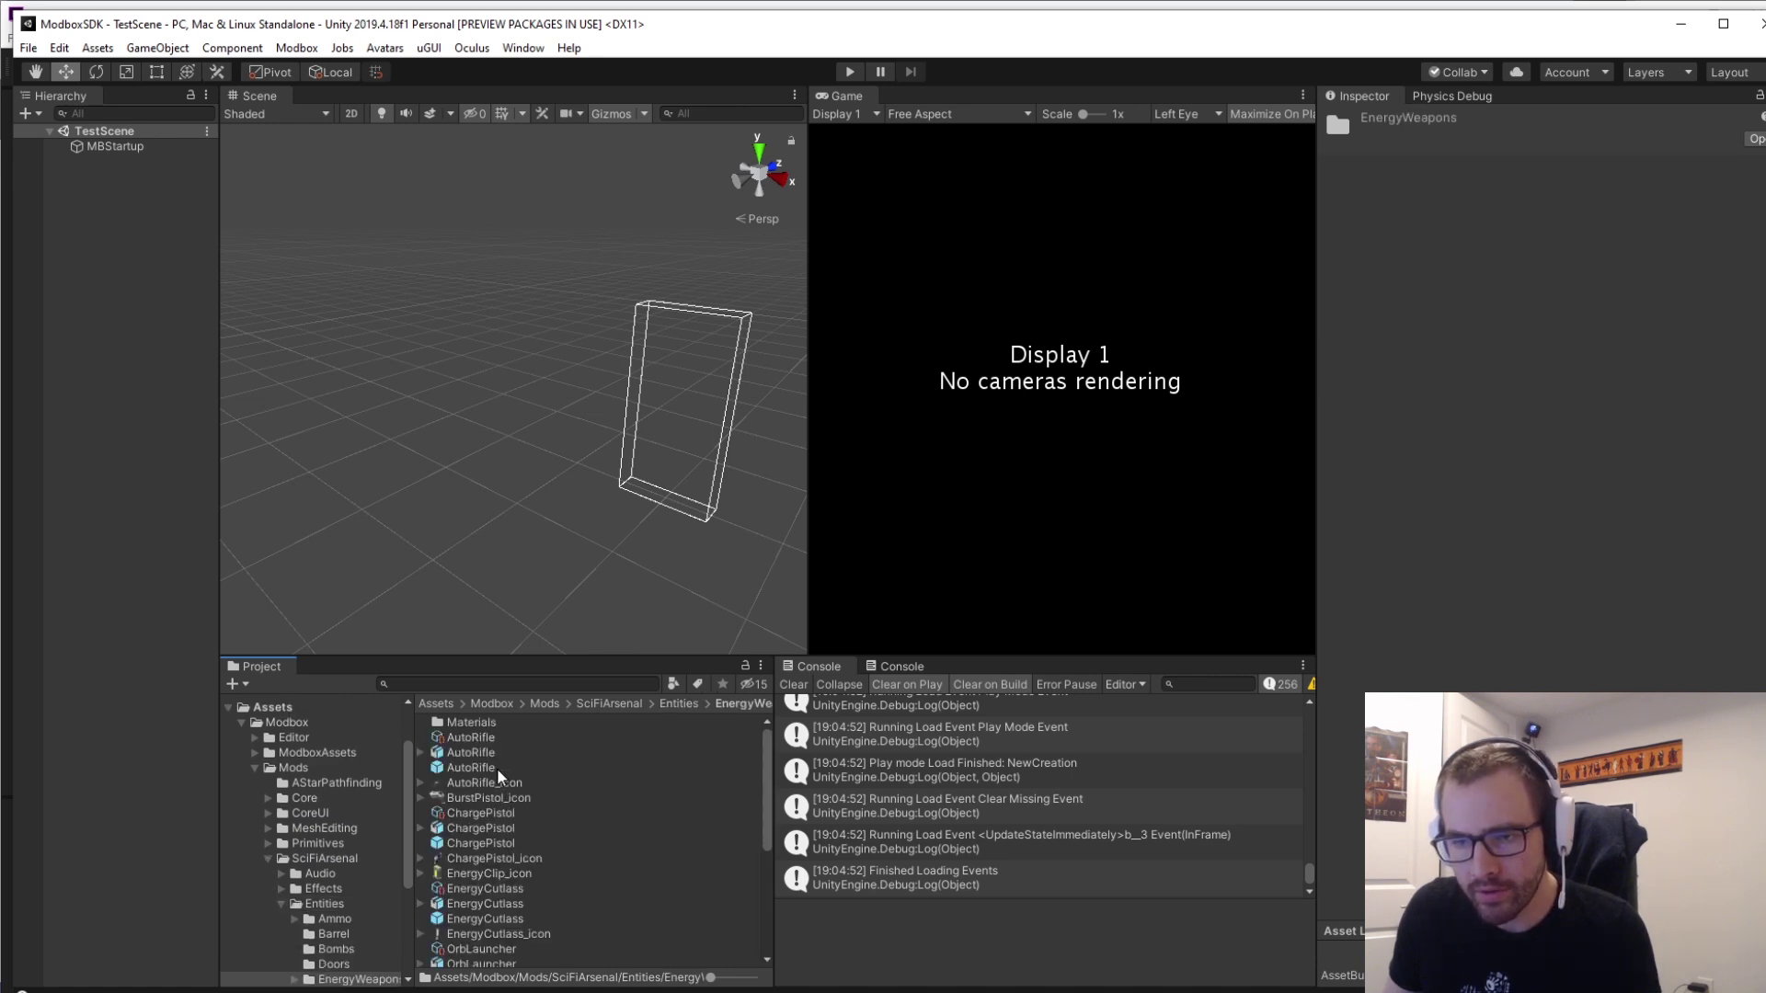
Widen the Inspector and open the AutoRifle prefab for editing.
left_click(499, 767)
left_click_drag(1319, 545, 1074, 545)
double_click(516, 769)
right_click_drag(498, 316, 313, 445)
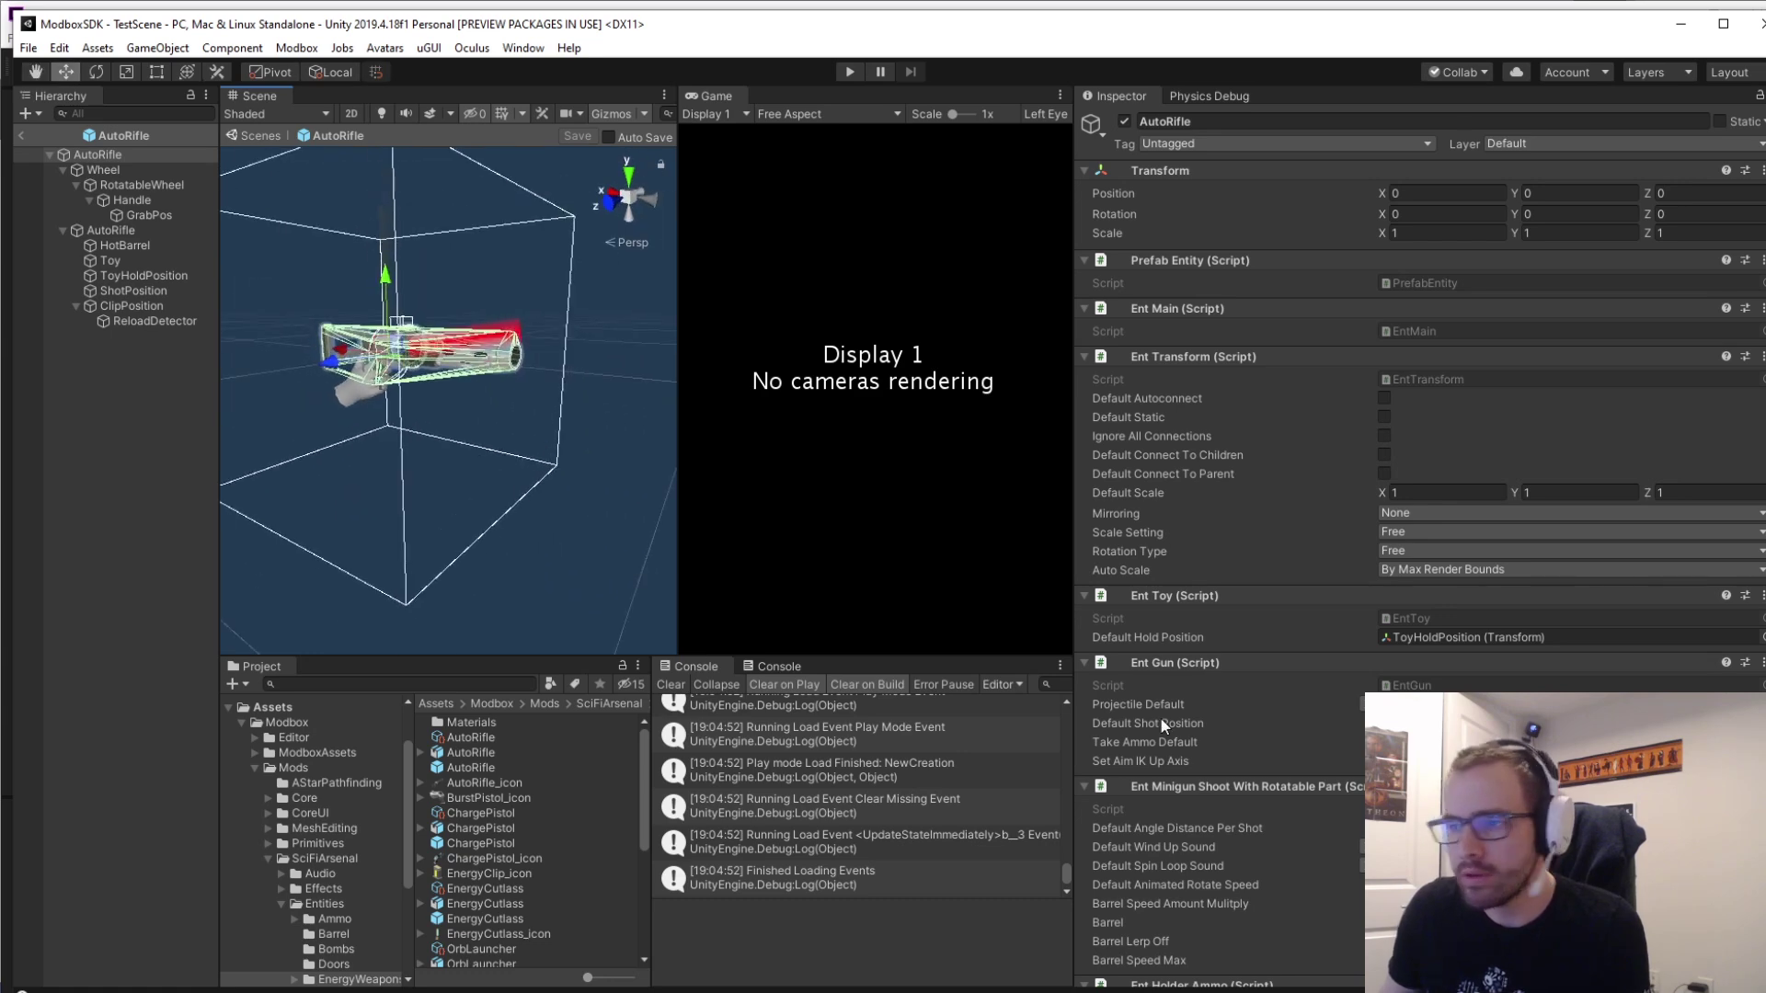
Review the AutoRifle's components and open the EntRotatablePartOneAxis script in Visual Studio.
scroll(1272, 638, "down", 15)
scroll(1350, 334, "up", 15)
scroll(1319, 449, "down", 15)
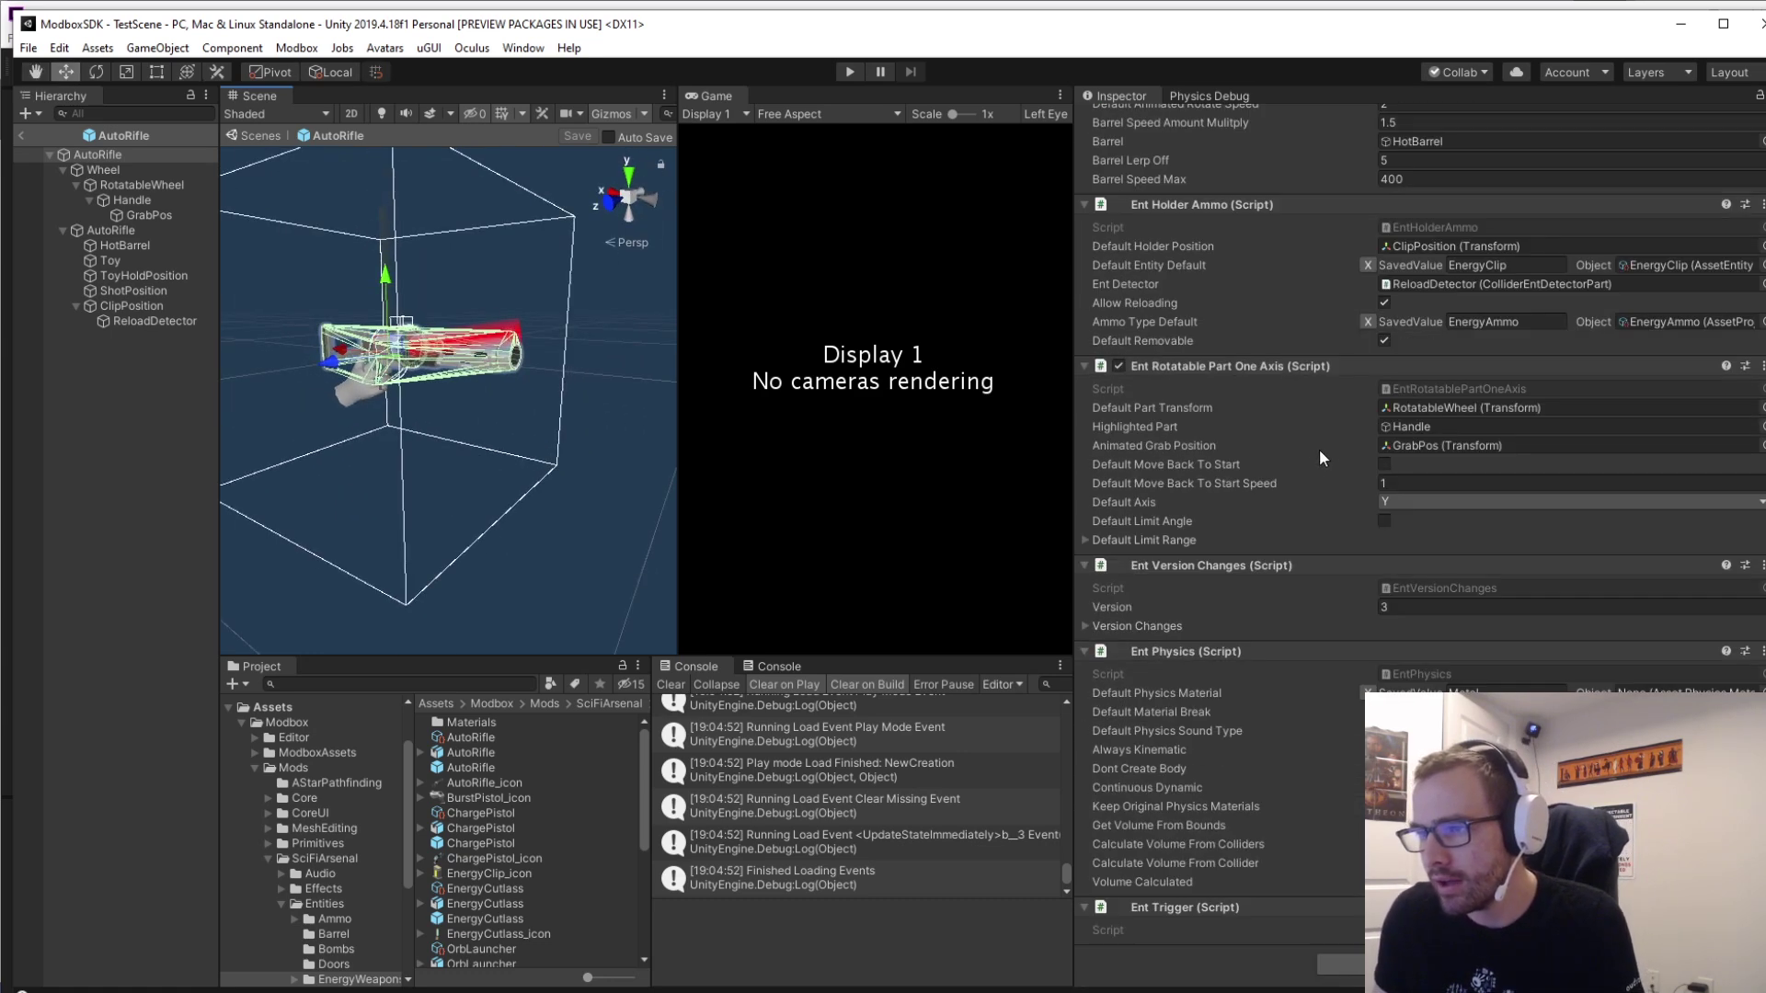
left_click(1553, 383)
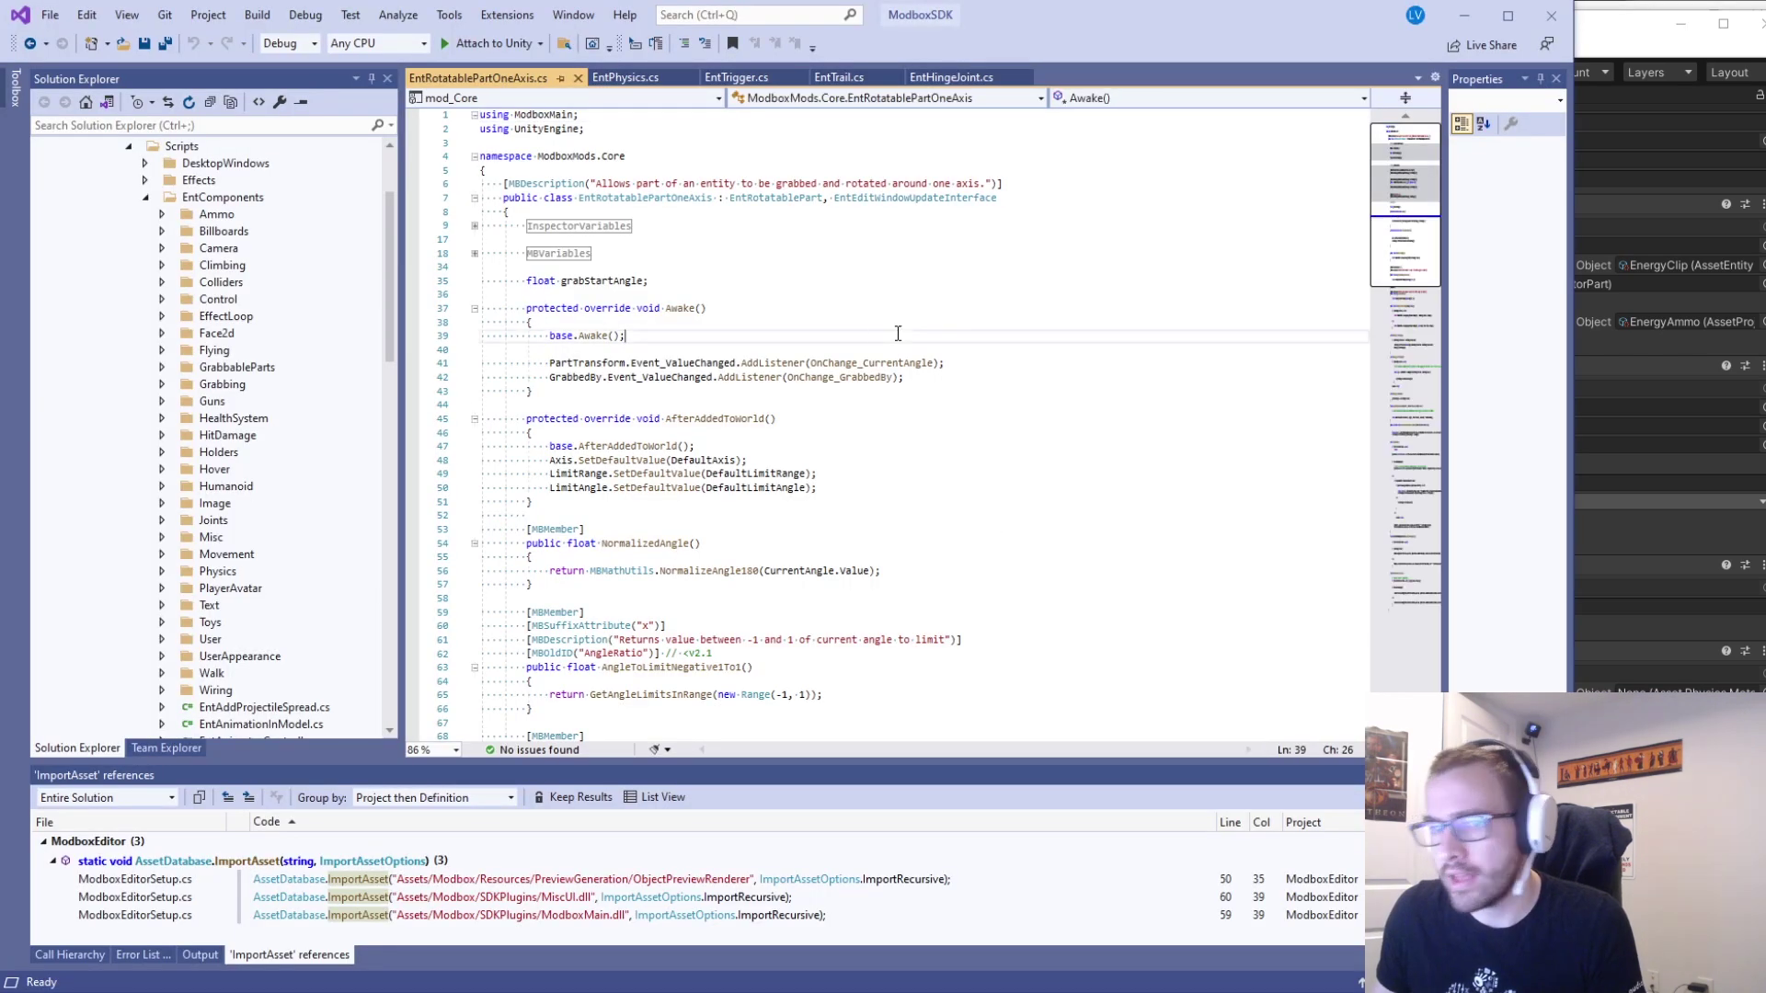
Look through the solution's mod_Core scripts, especially the component scripts in EntComponents.
scroll(248, 324, "down", 15)
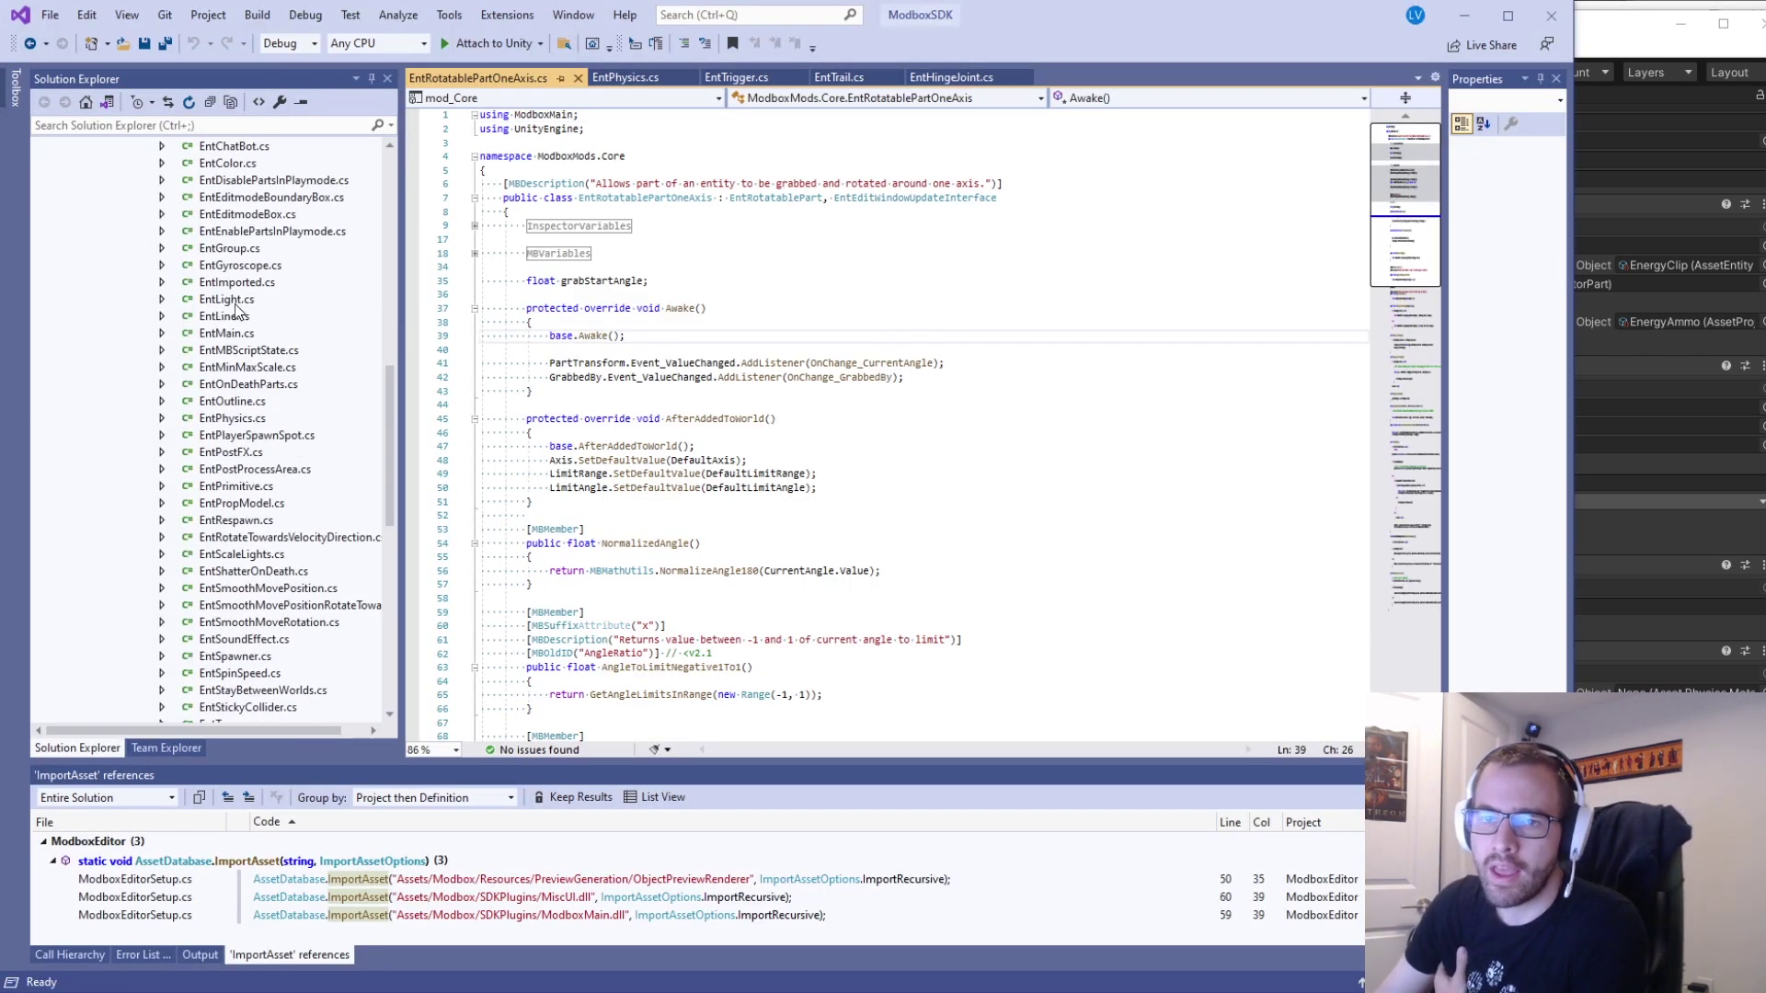
left_click(890, 242)
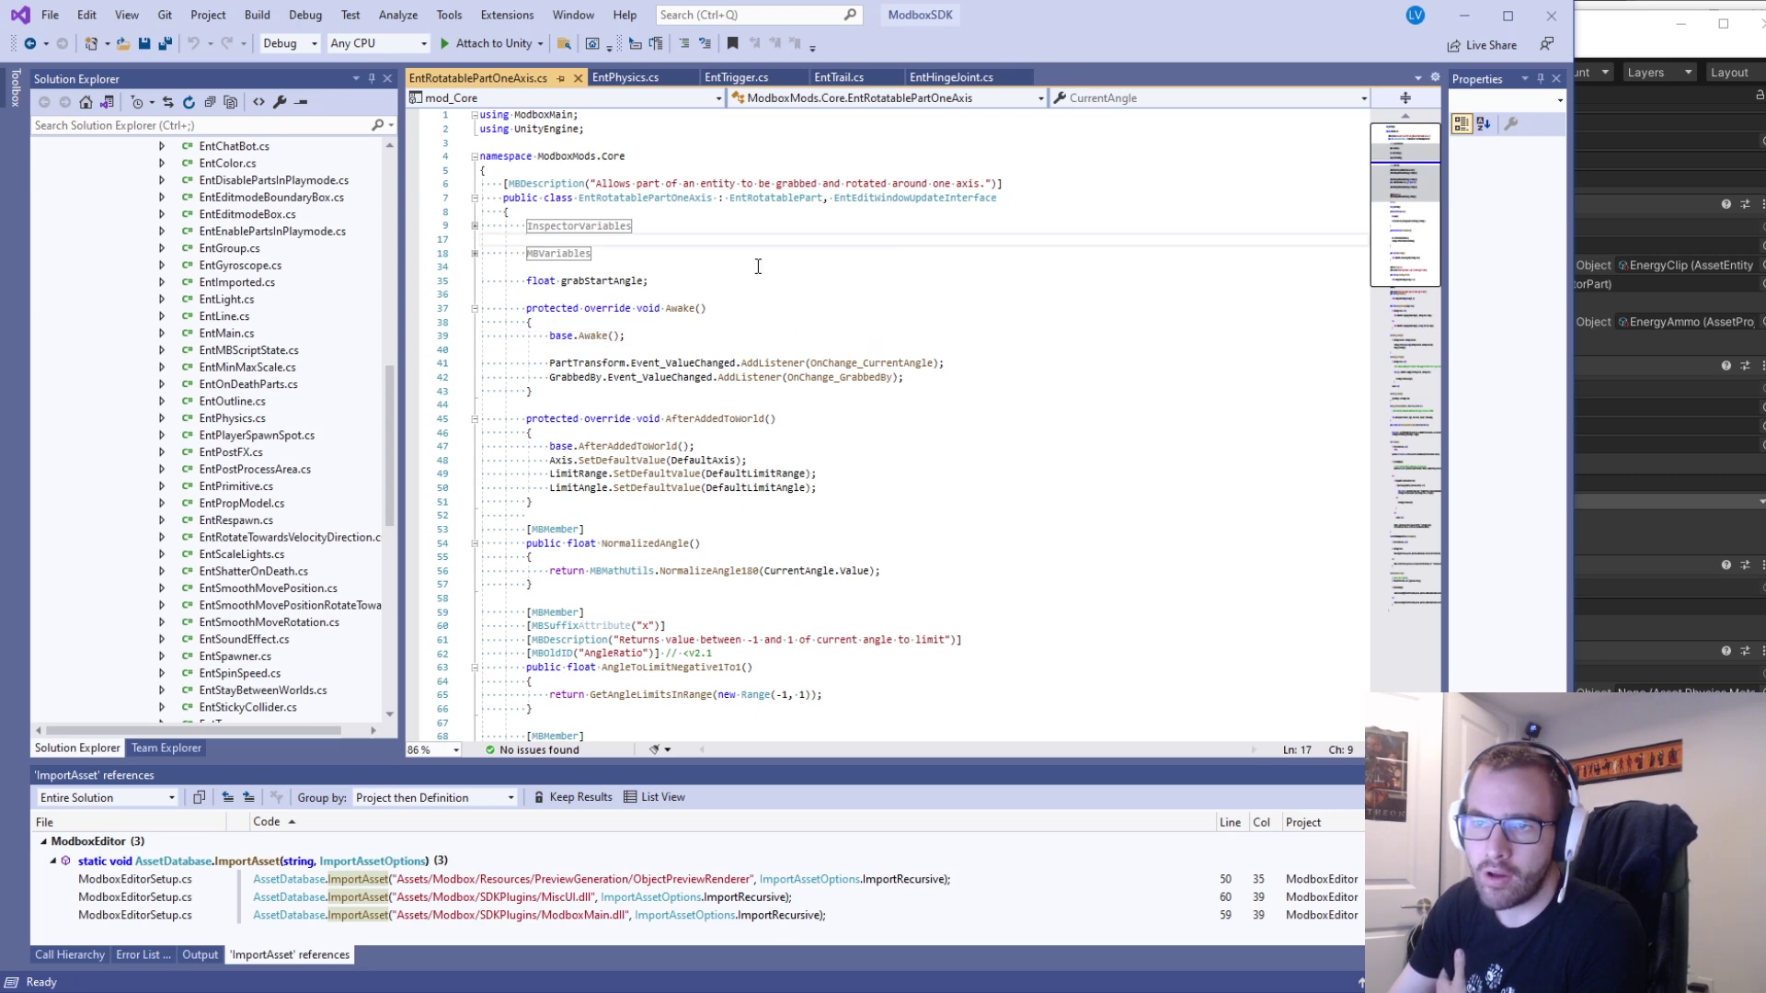
scroll(301, 368, "up", 11)
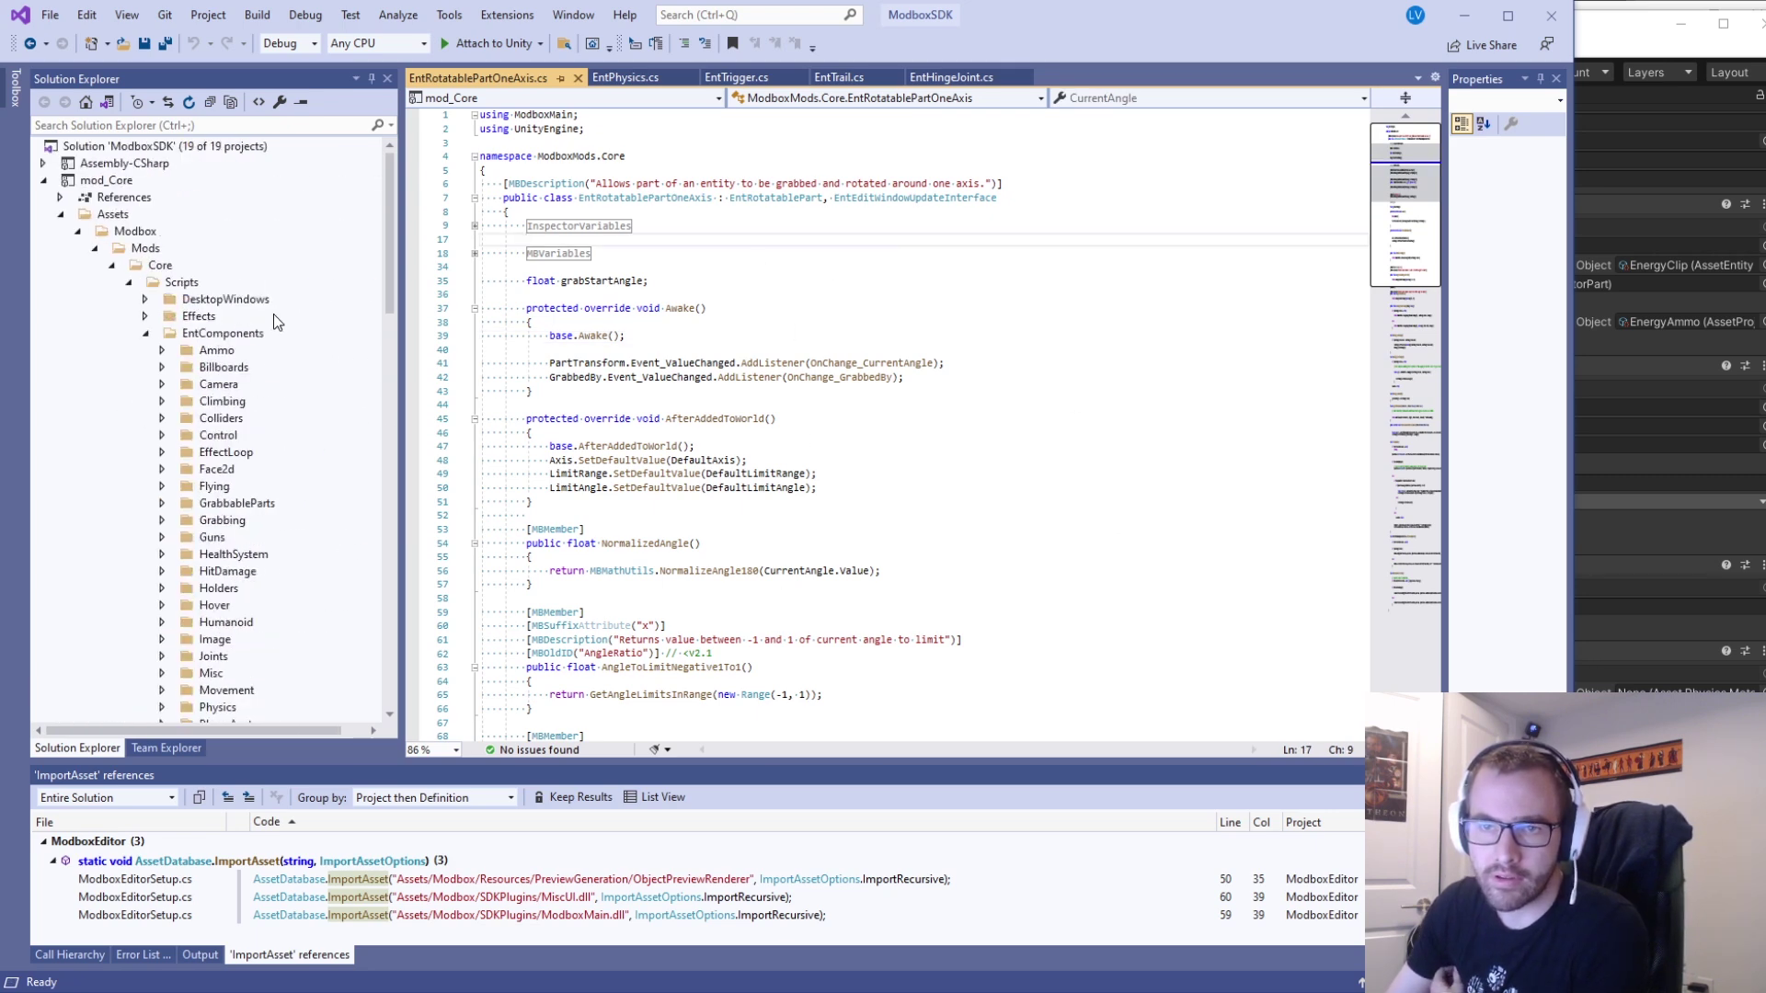
scroll(302, 353, "down", 10)
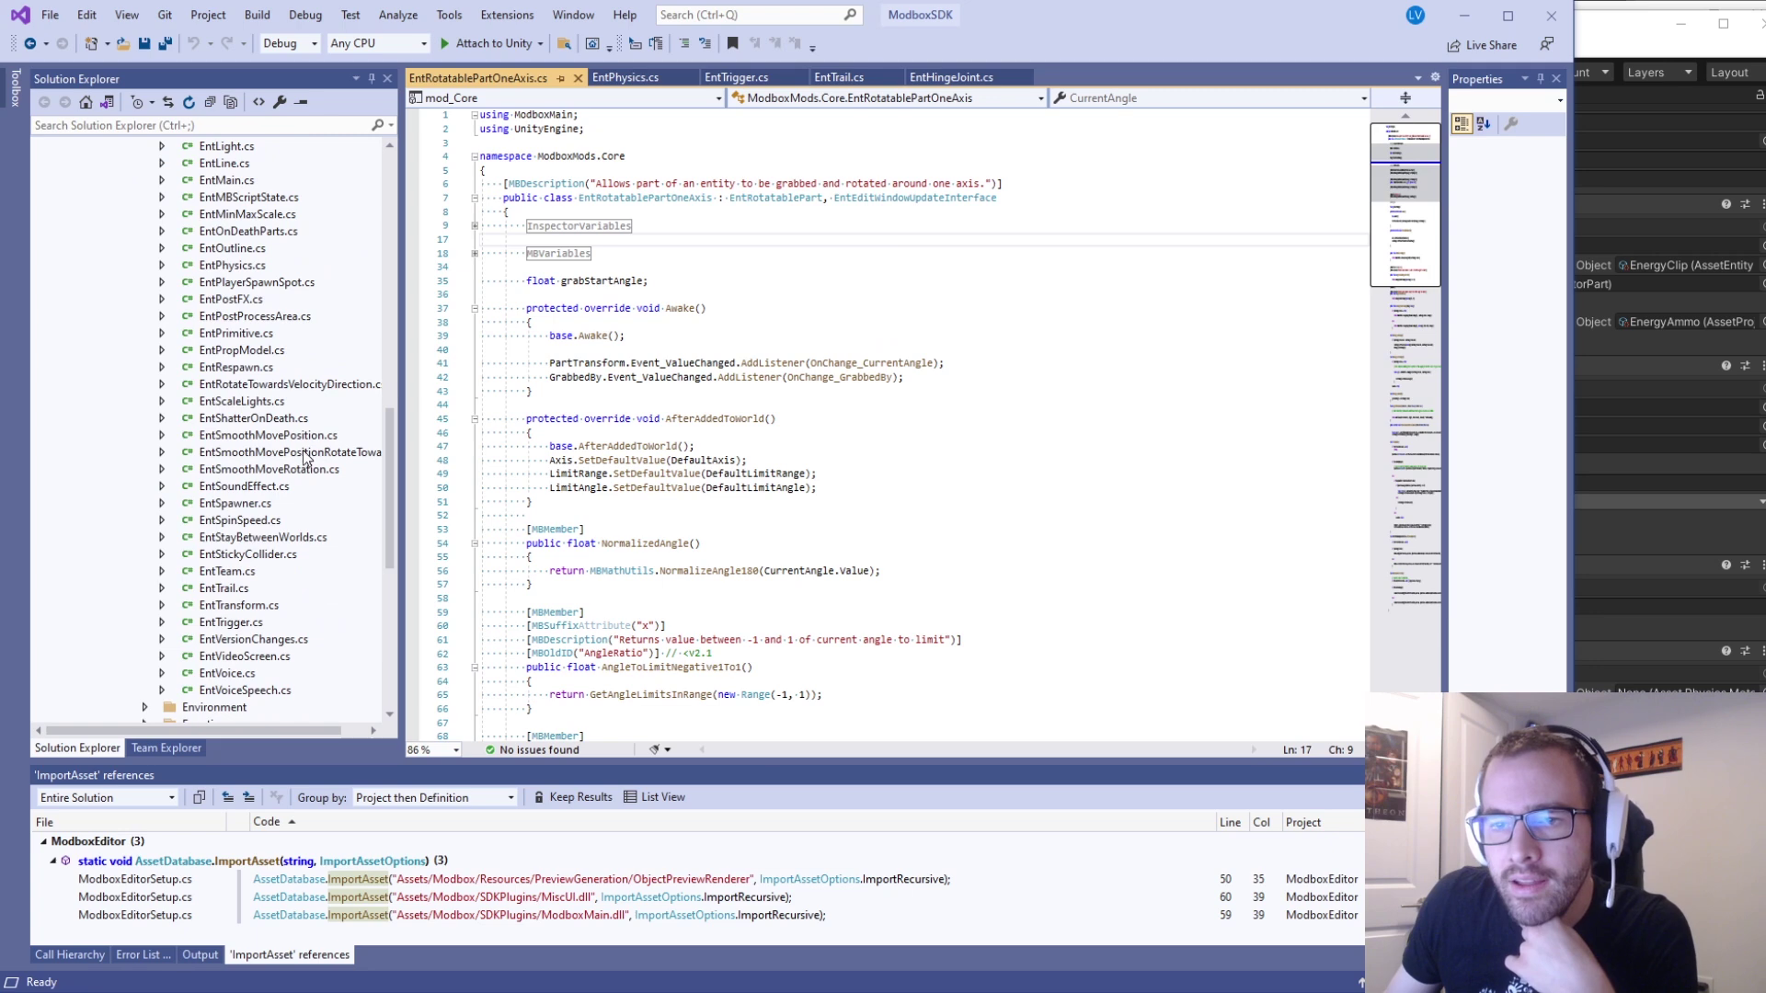
scroll(285, 248, "up", 15)
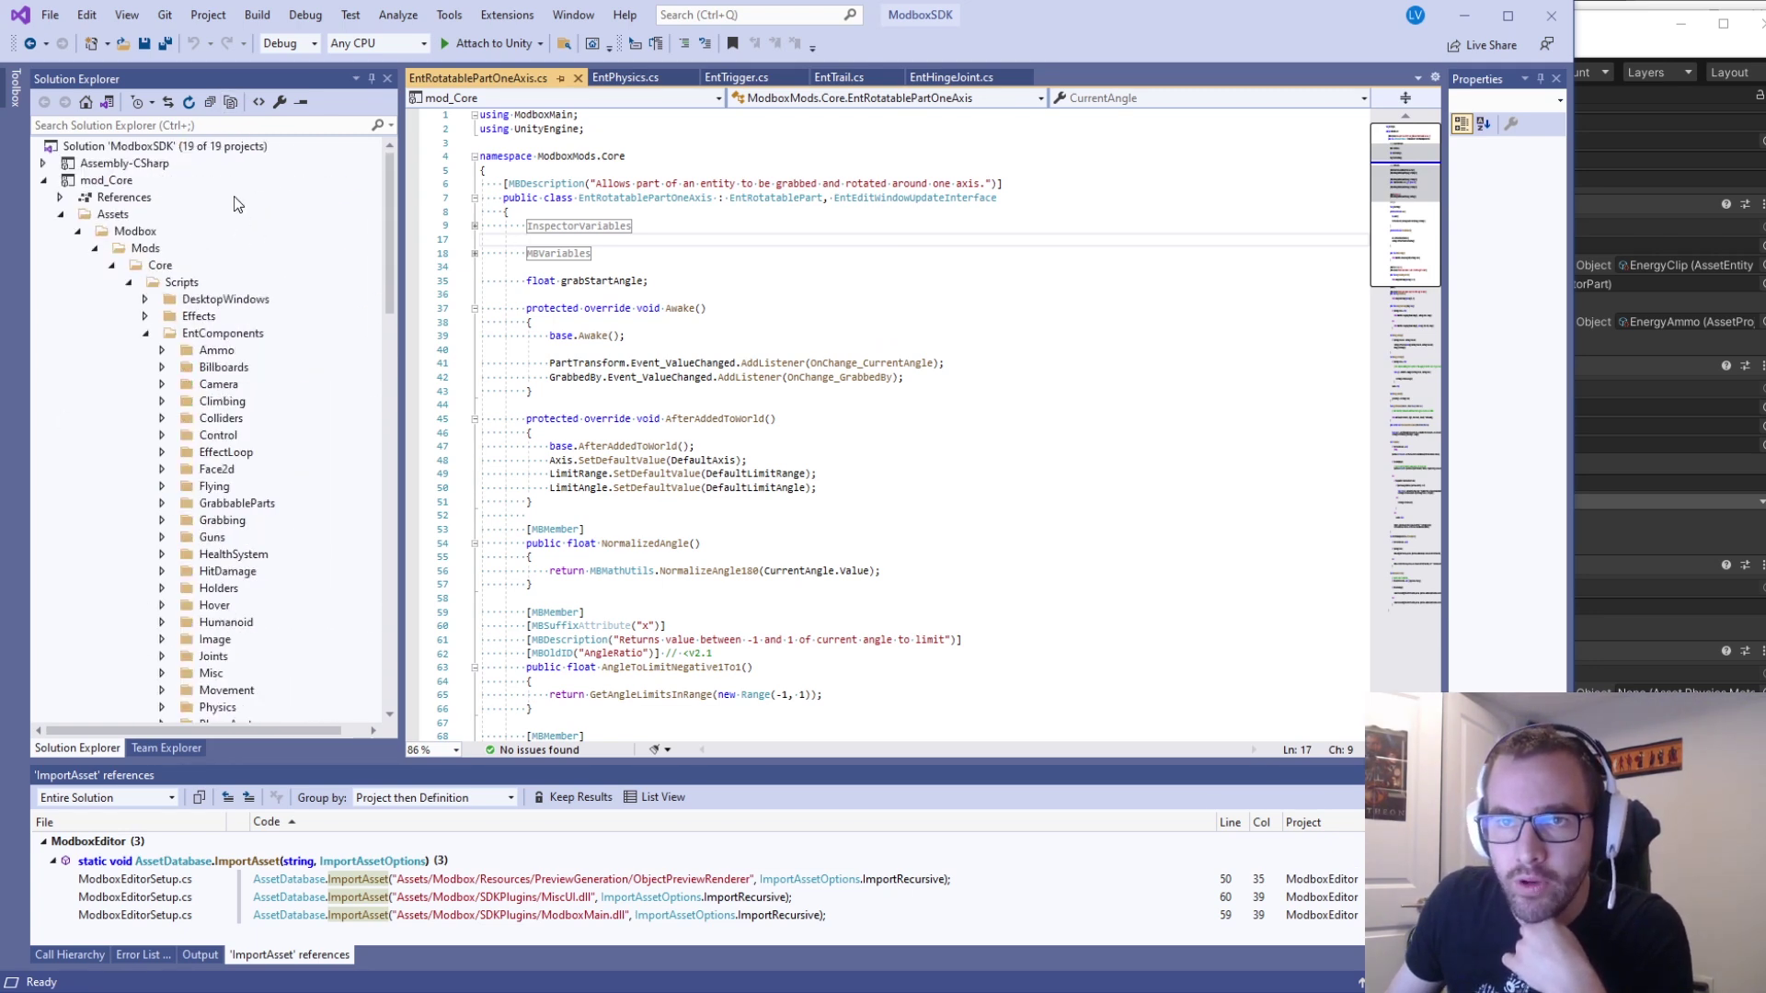
scroll(334, 263, "down", 20)
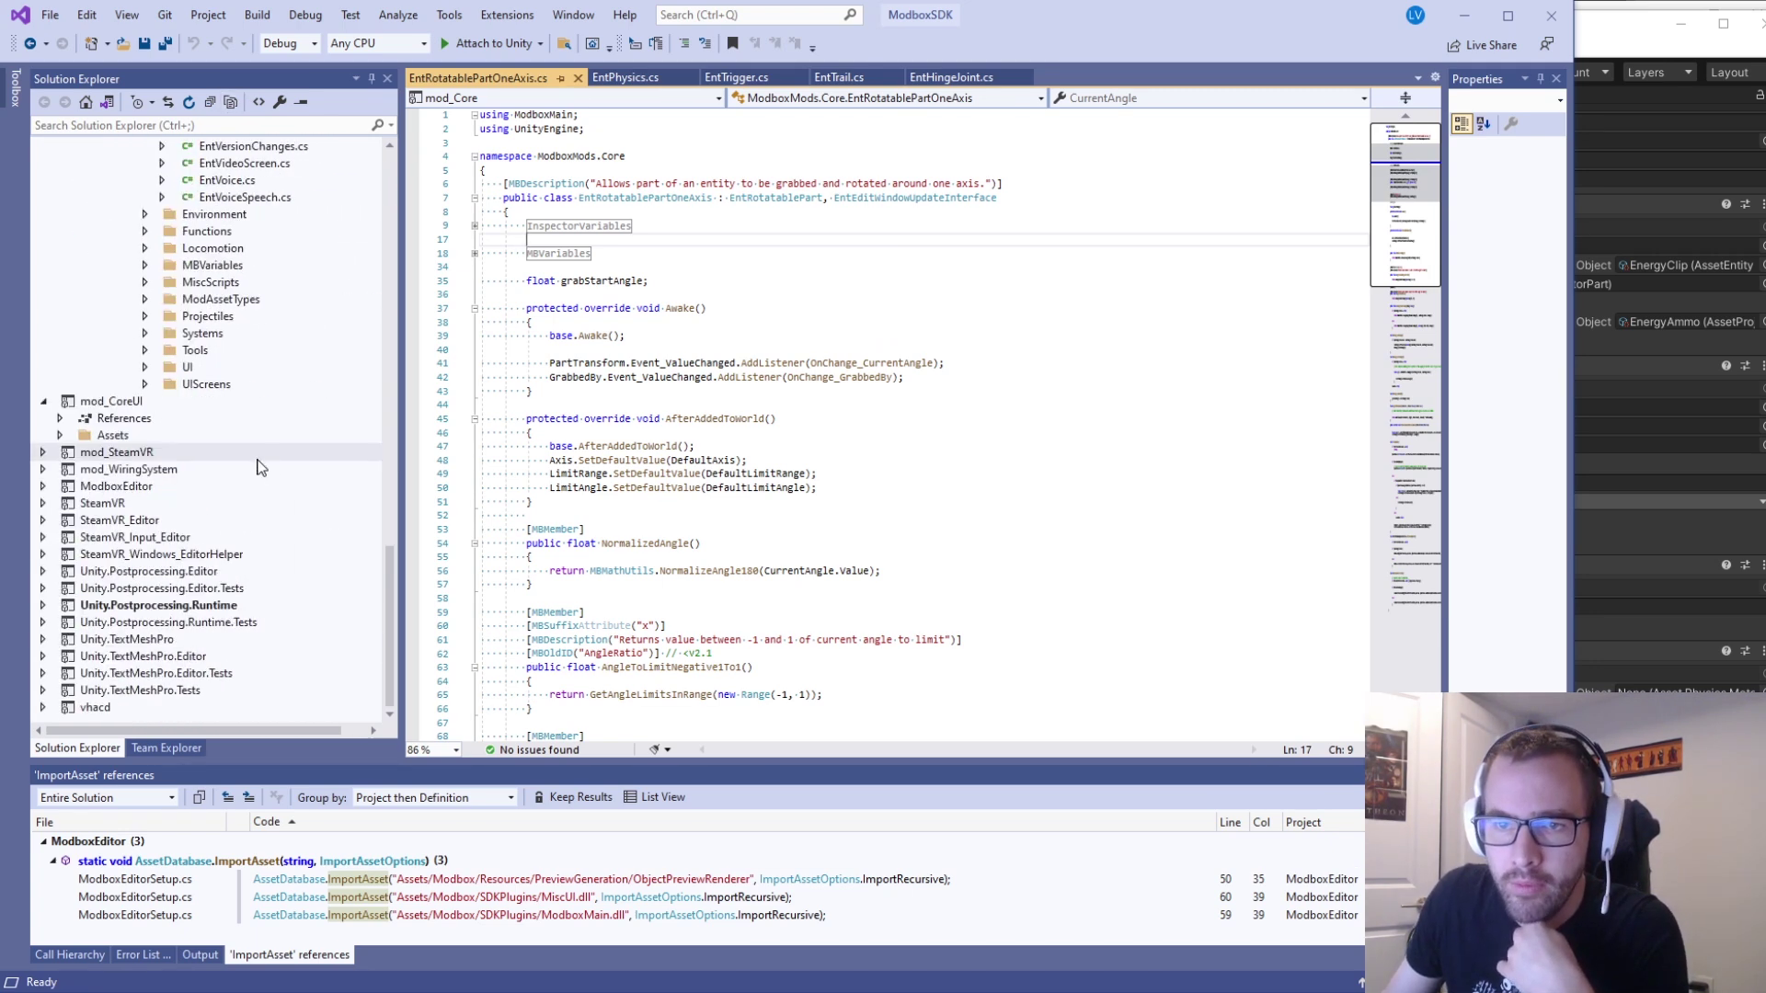
Expand the mod_CoreUI project down to the CoreUI folder's Scripts and look back over the core component scripts.
left_click(61, 451)
left_click(79, 469)
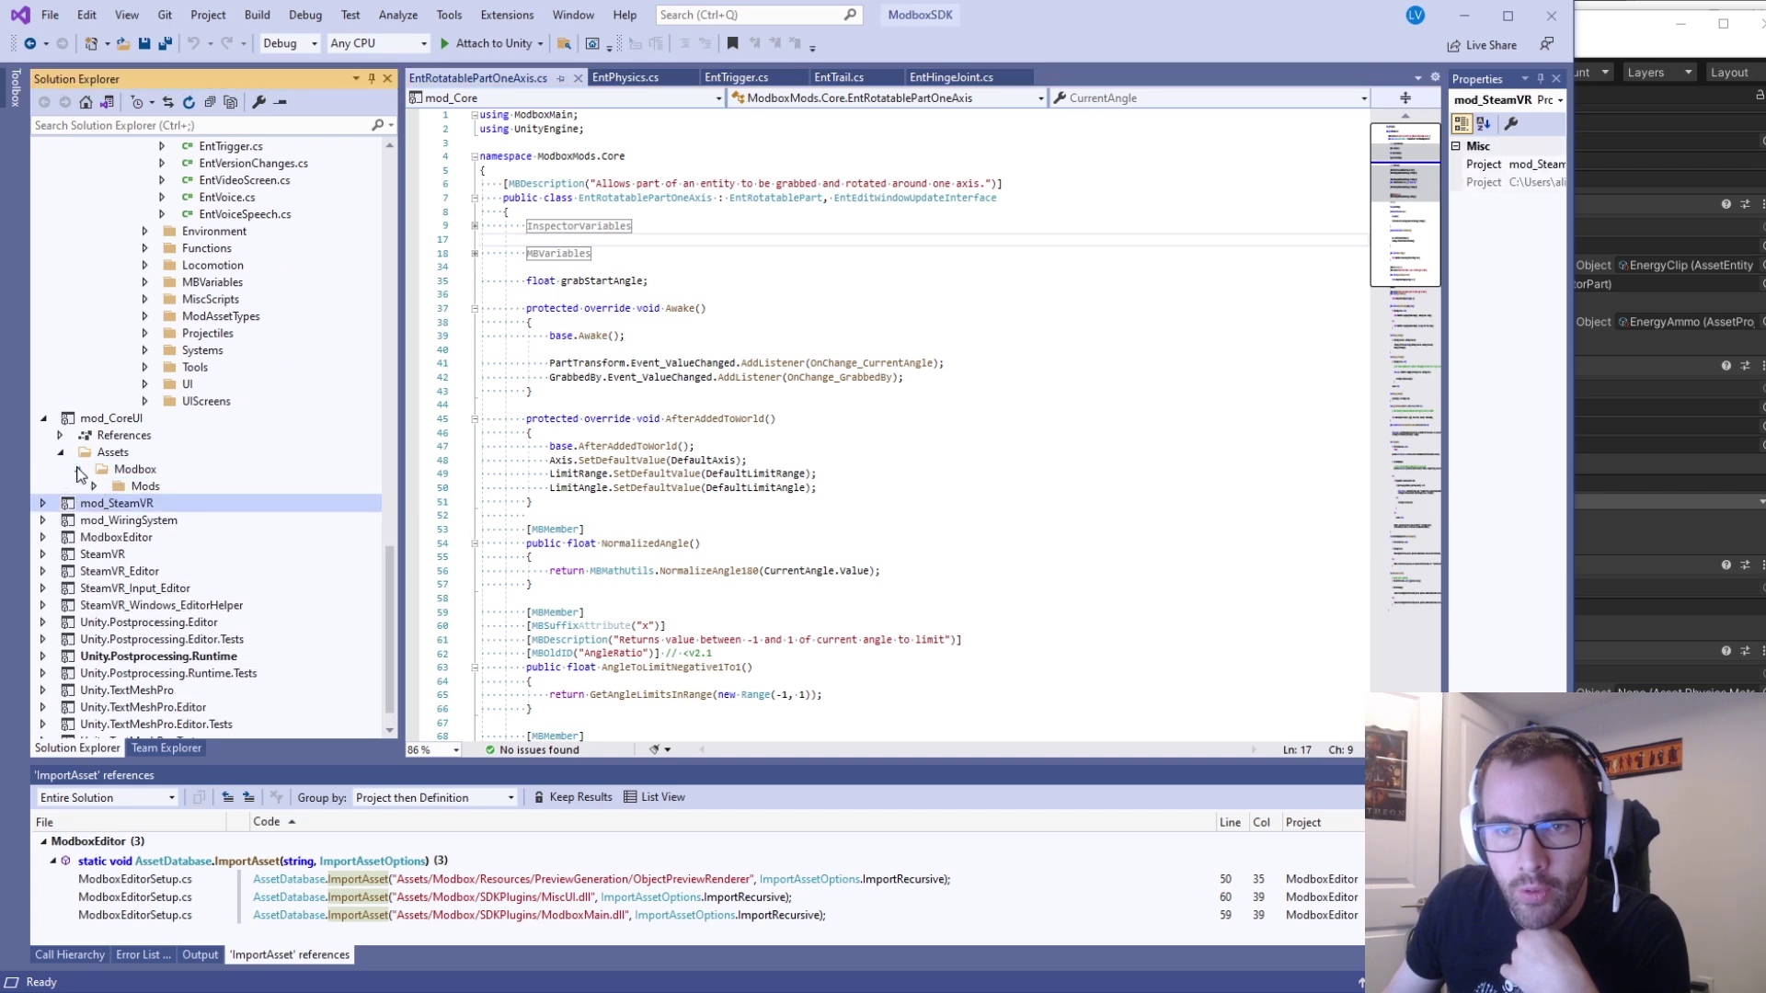
left_click(94, 486)
left_click(110, 504)
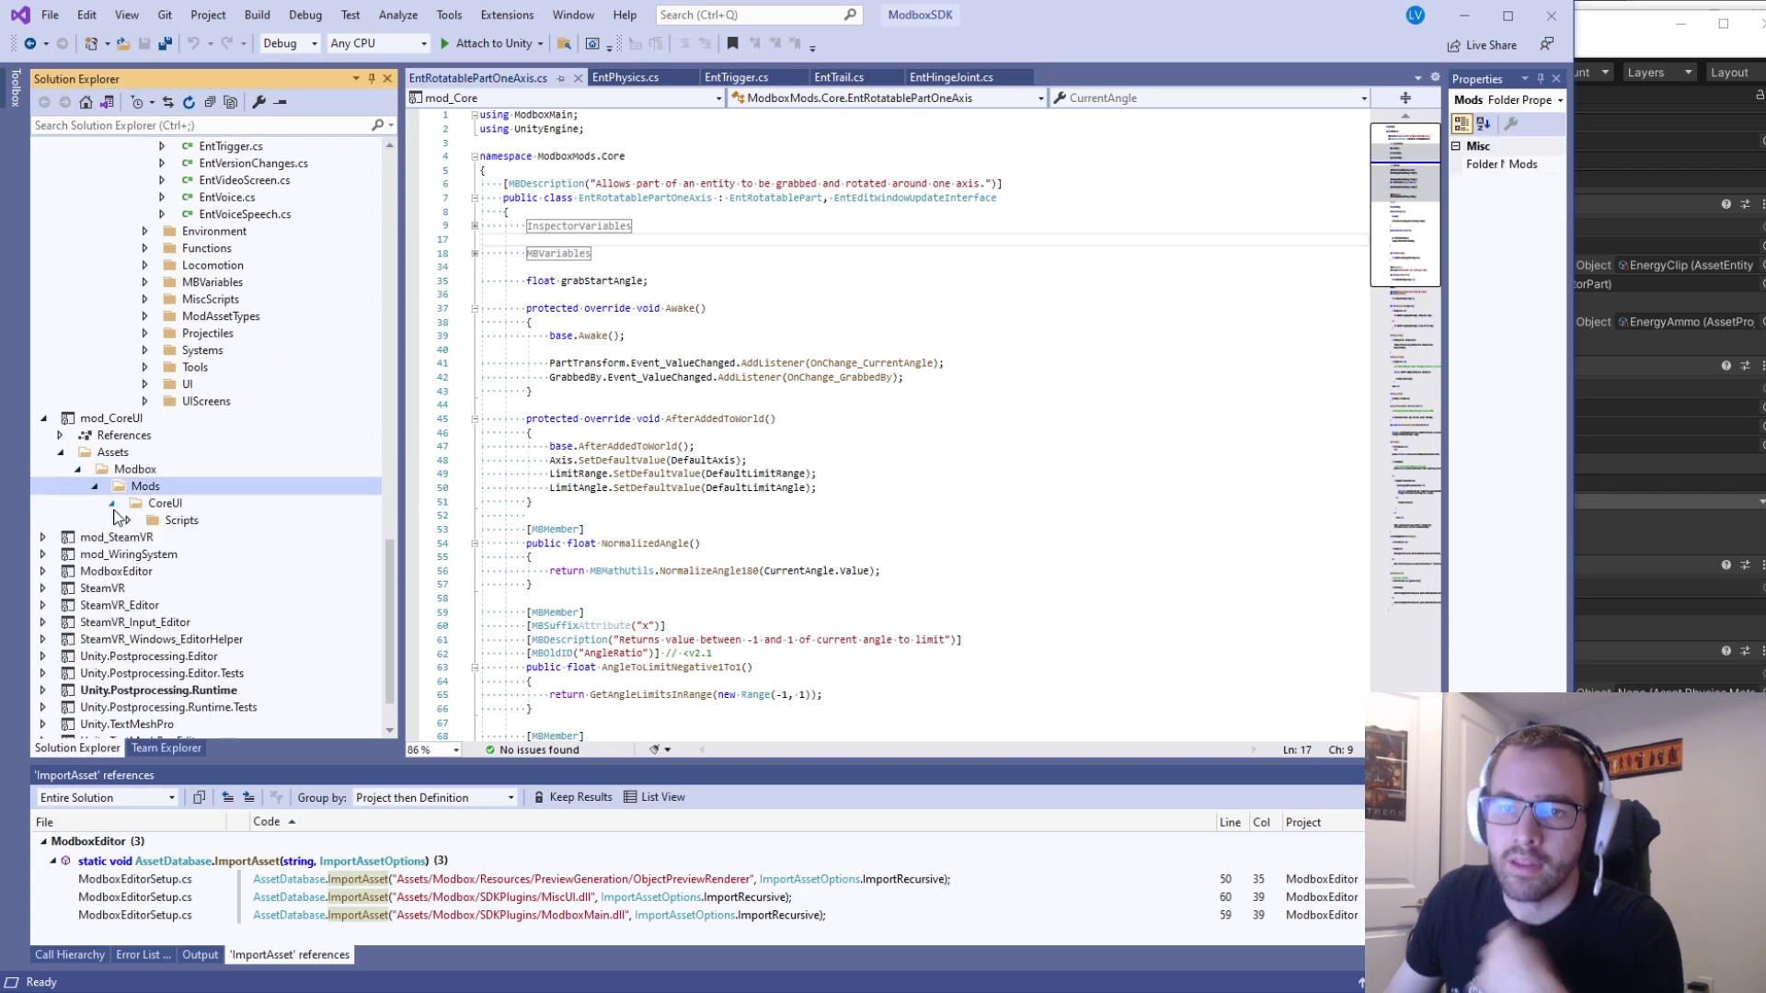
scroll(313, 405, "up", 4)
scroll(313, 405, "up", 6)
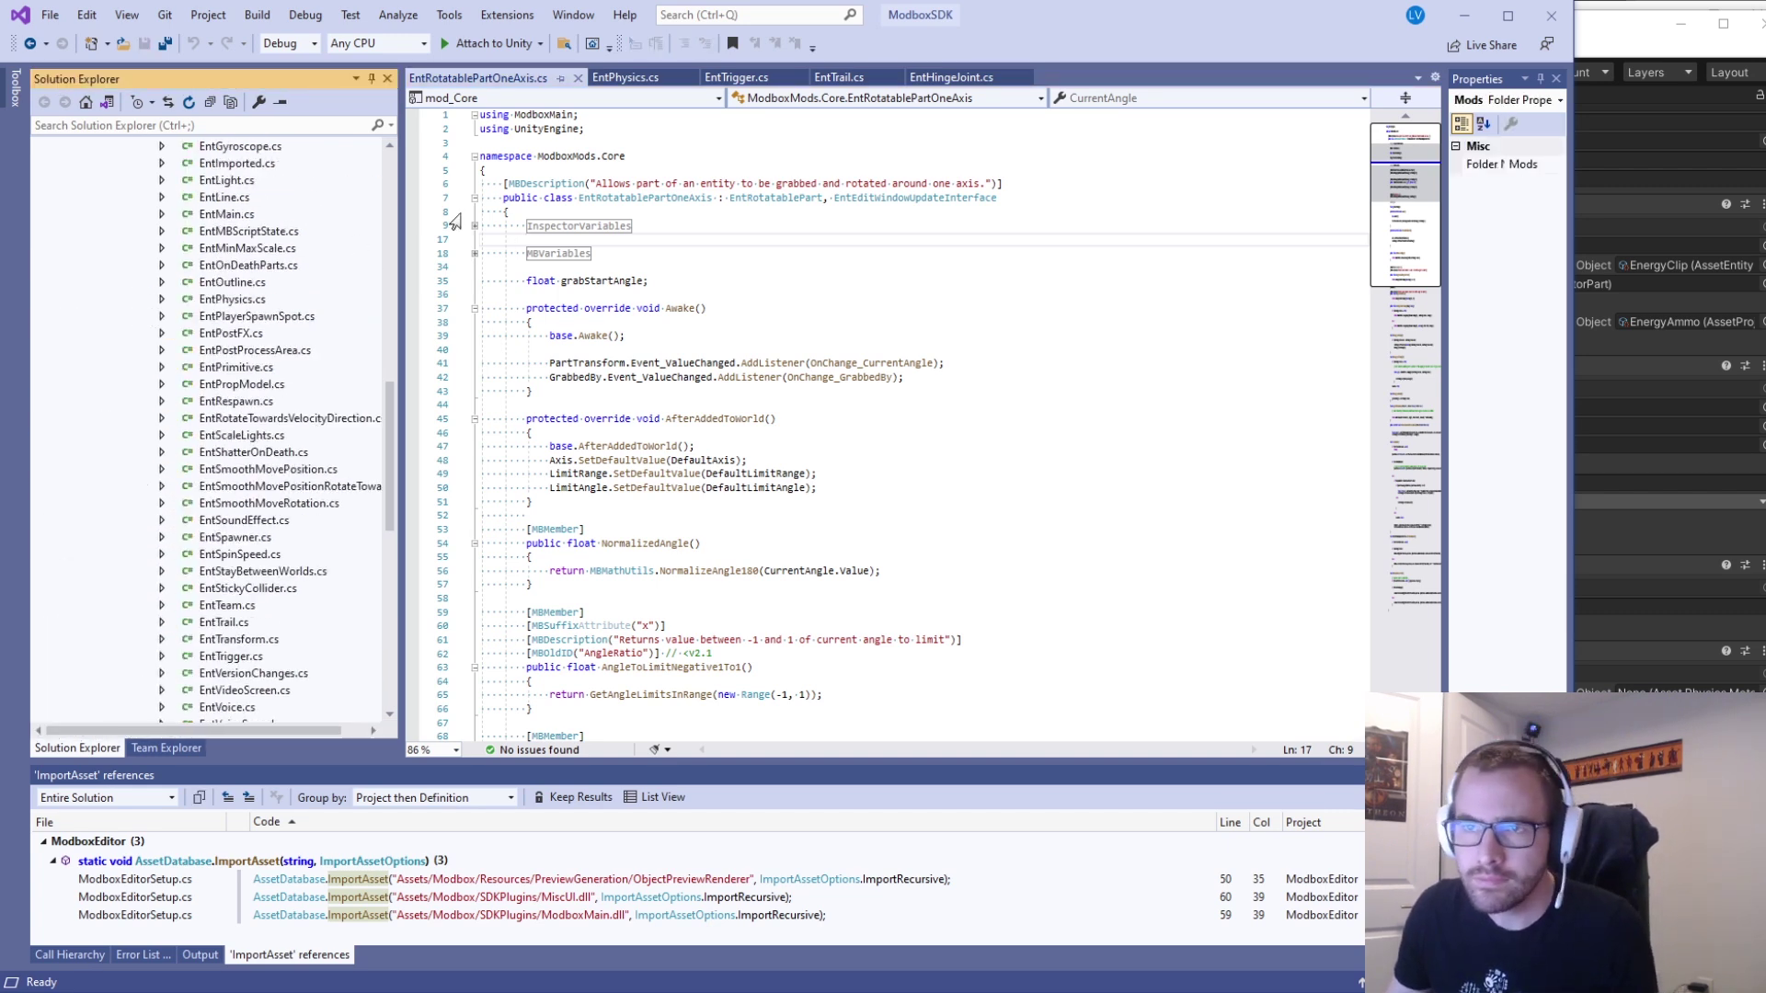
Look through the EntHingeJoint script's variables, from its class declaration down to the saved joint values.
left_click(692, 252)
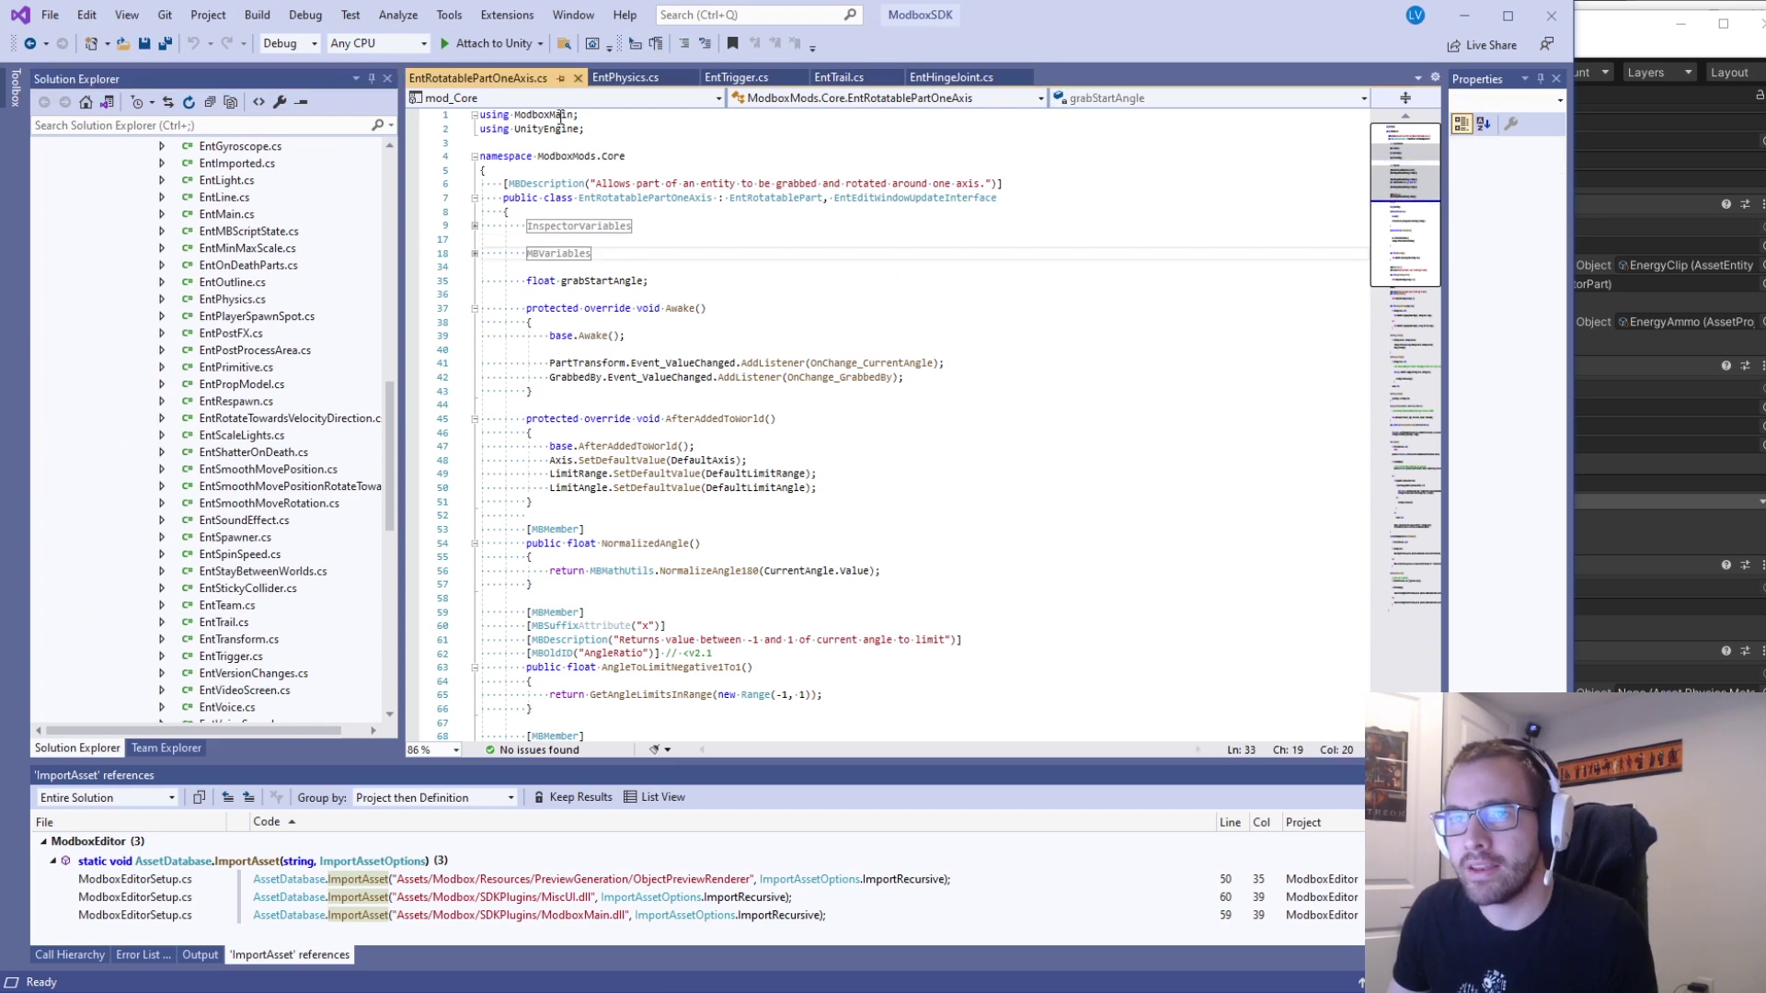
left_click(951, 78)
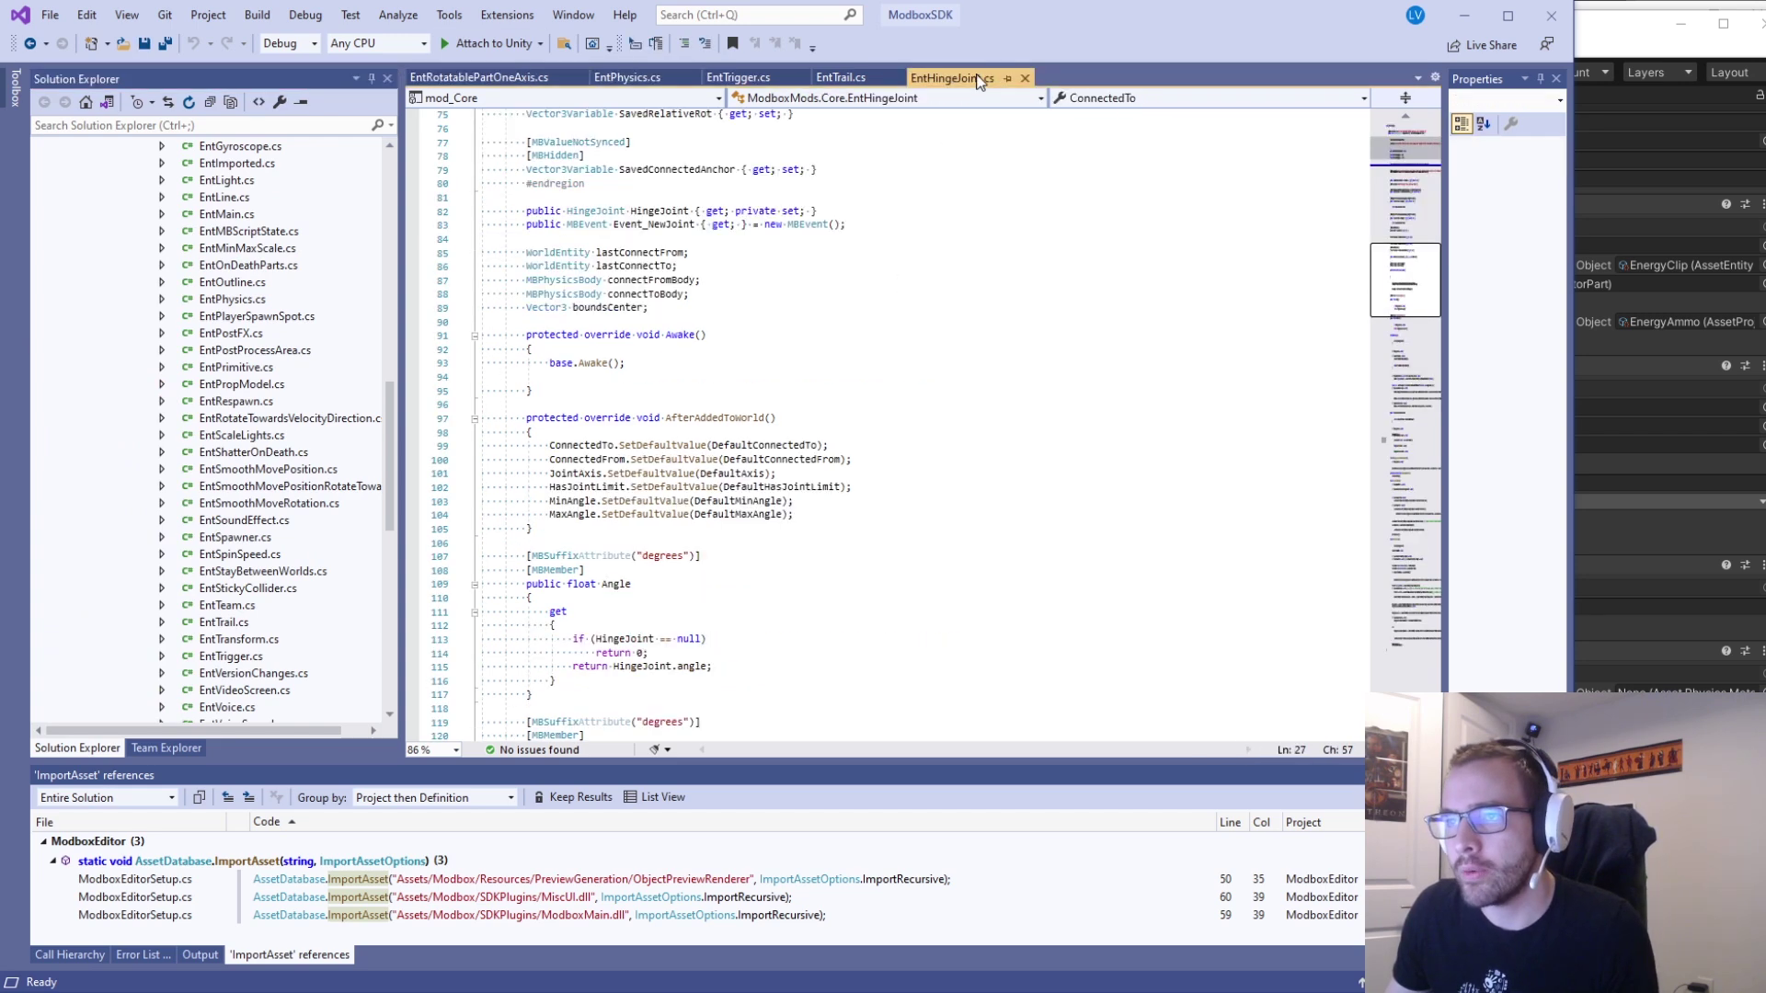
left_click(858, 276)
scroll(858, 276, "up", 20)
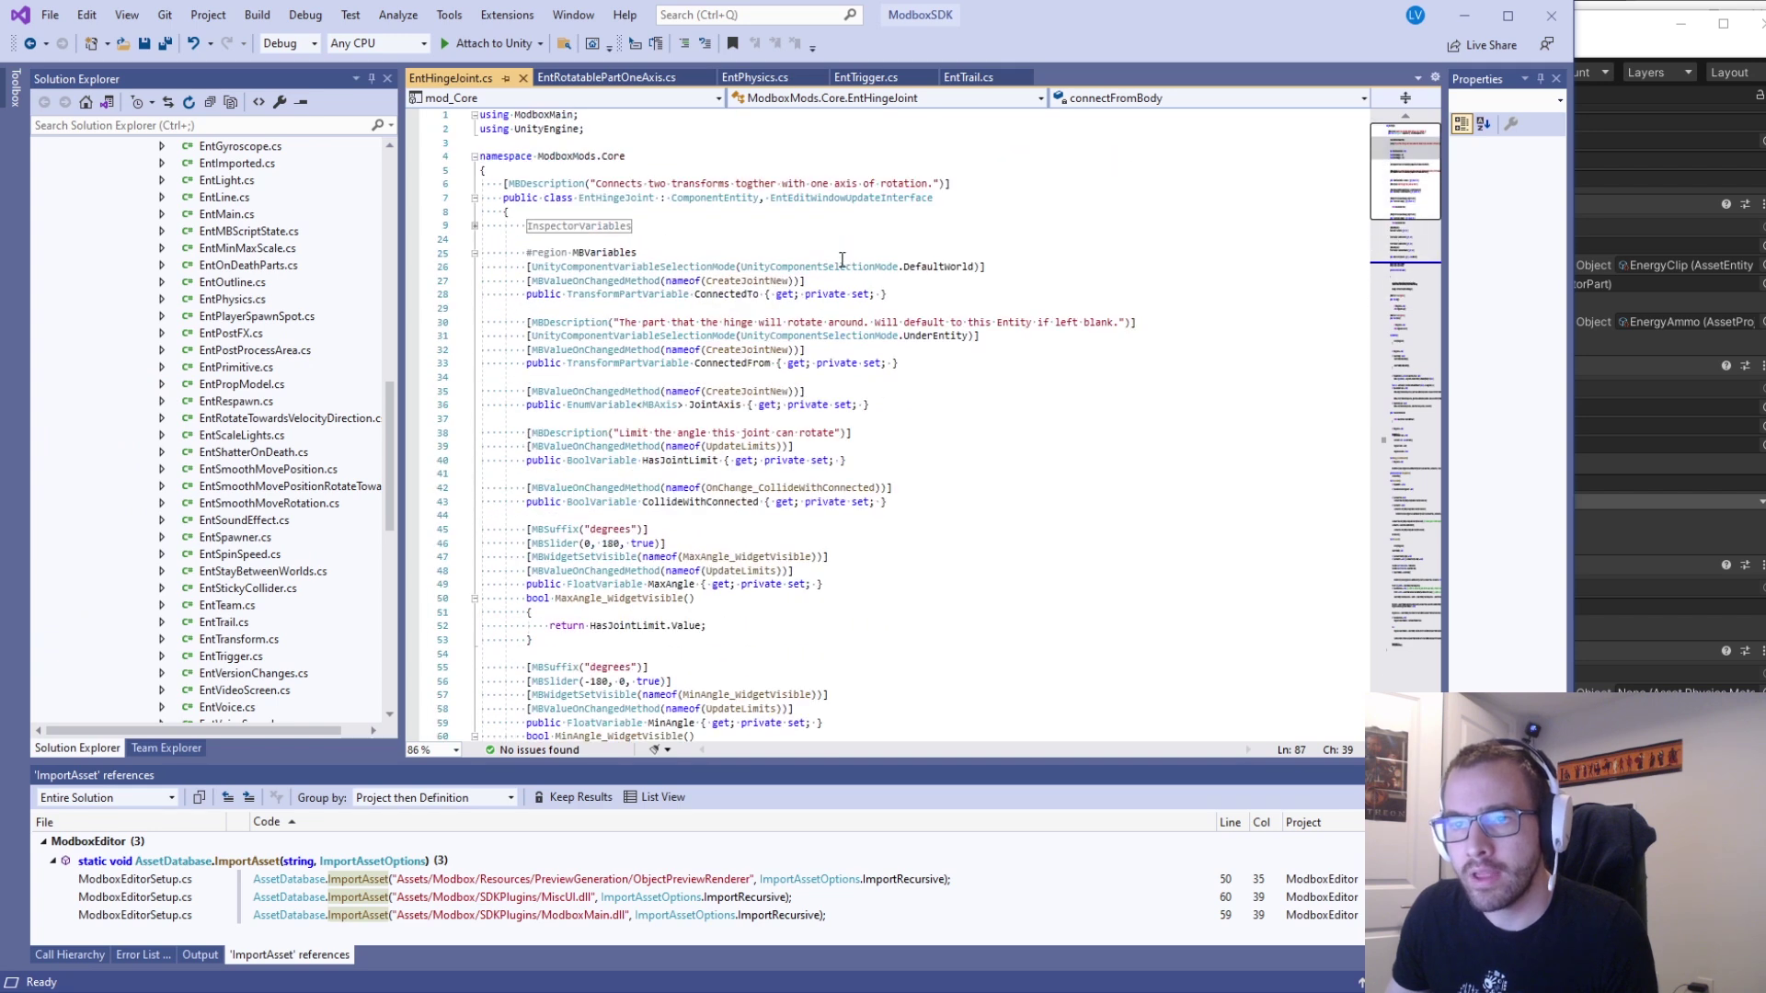
scroll(873, 351, "down", 9)
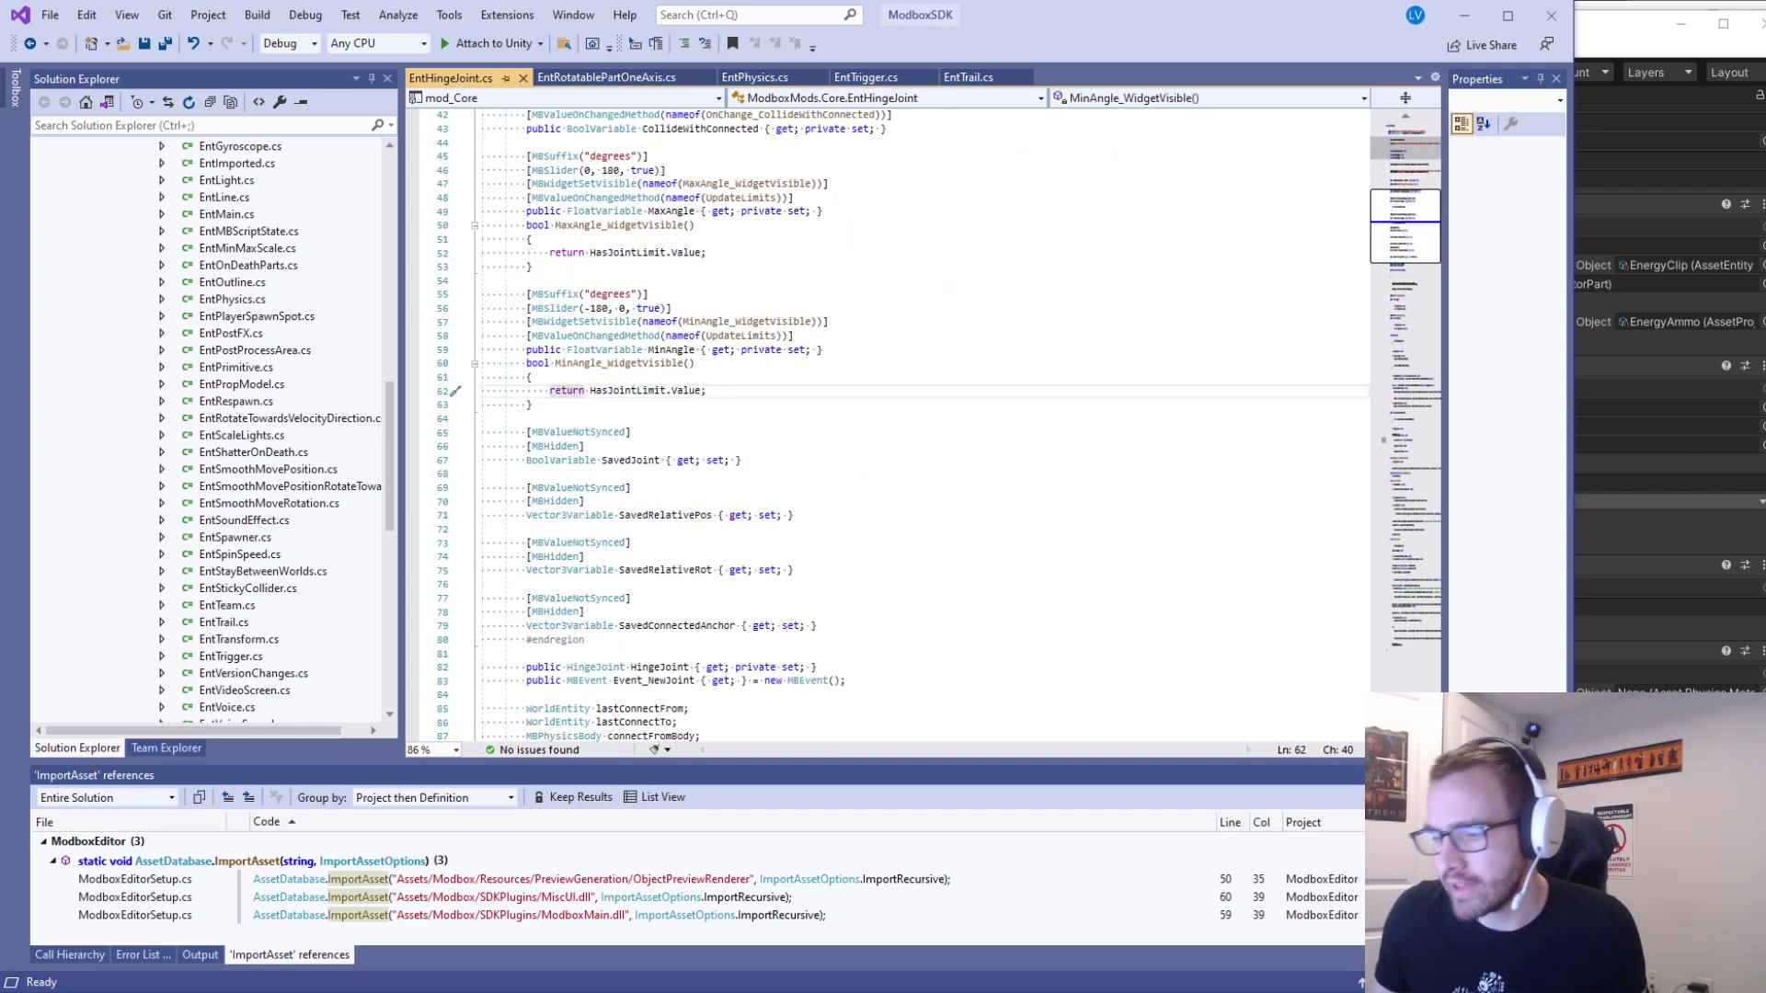
Switch to the Modbox documentation in the browser and view the About Modbox and Modbox Unity SDK Guide pages.
key("alt+Tab")
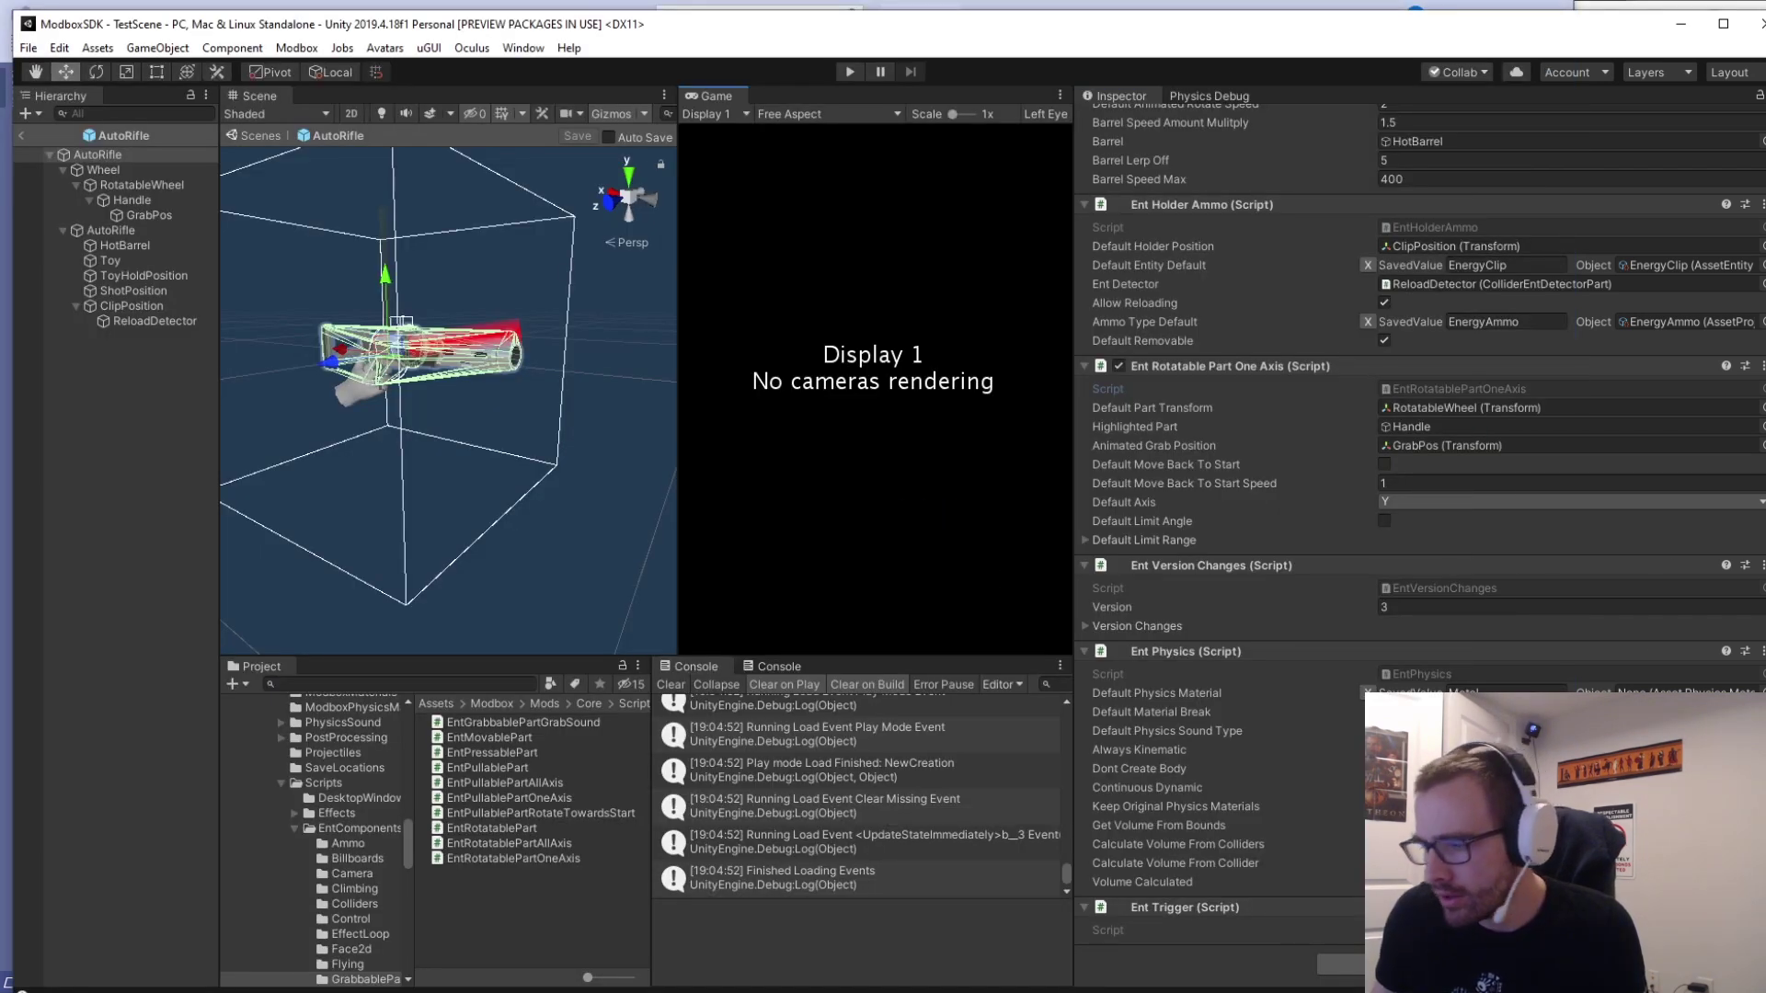
key("alt+Tab")
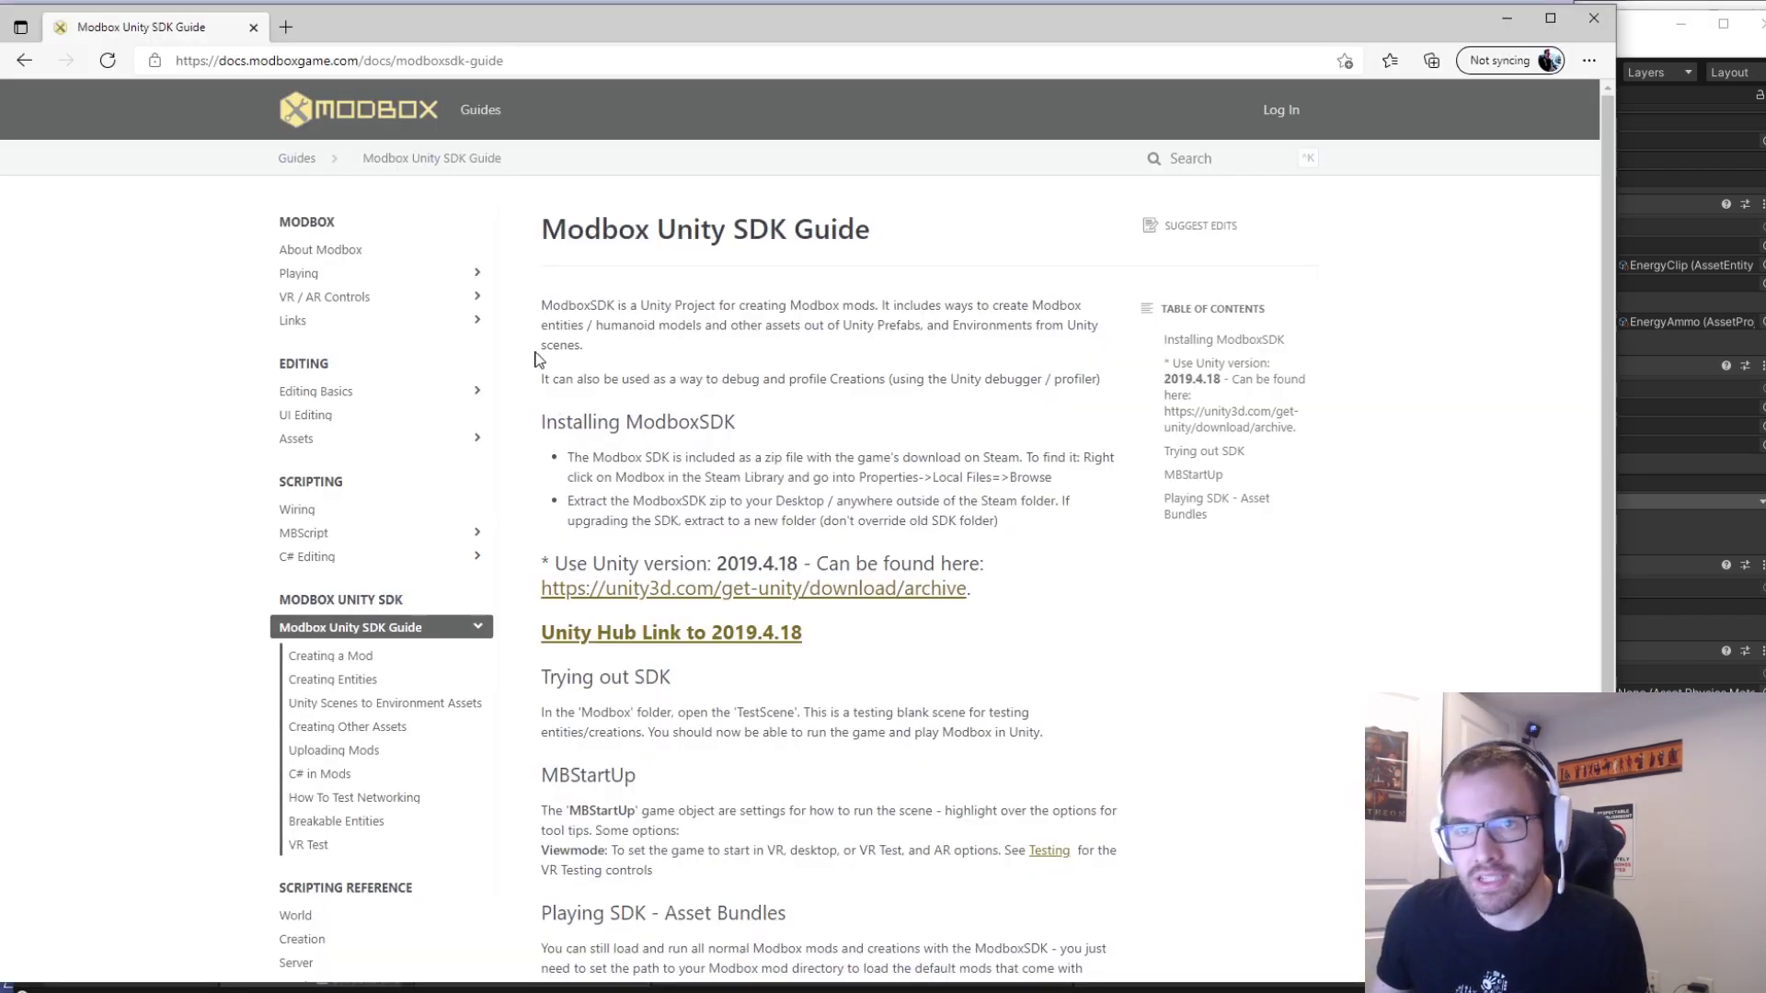
left_click(333, 250)
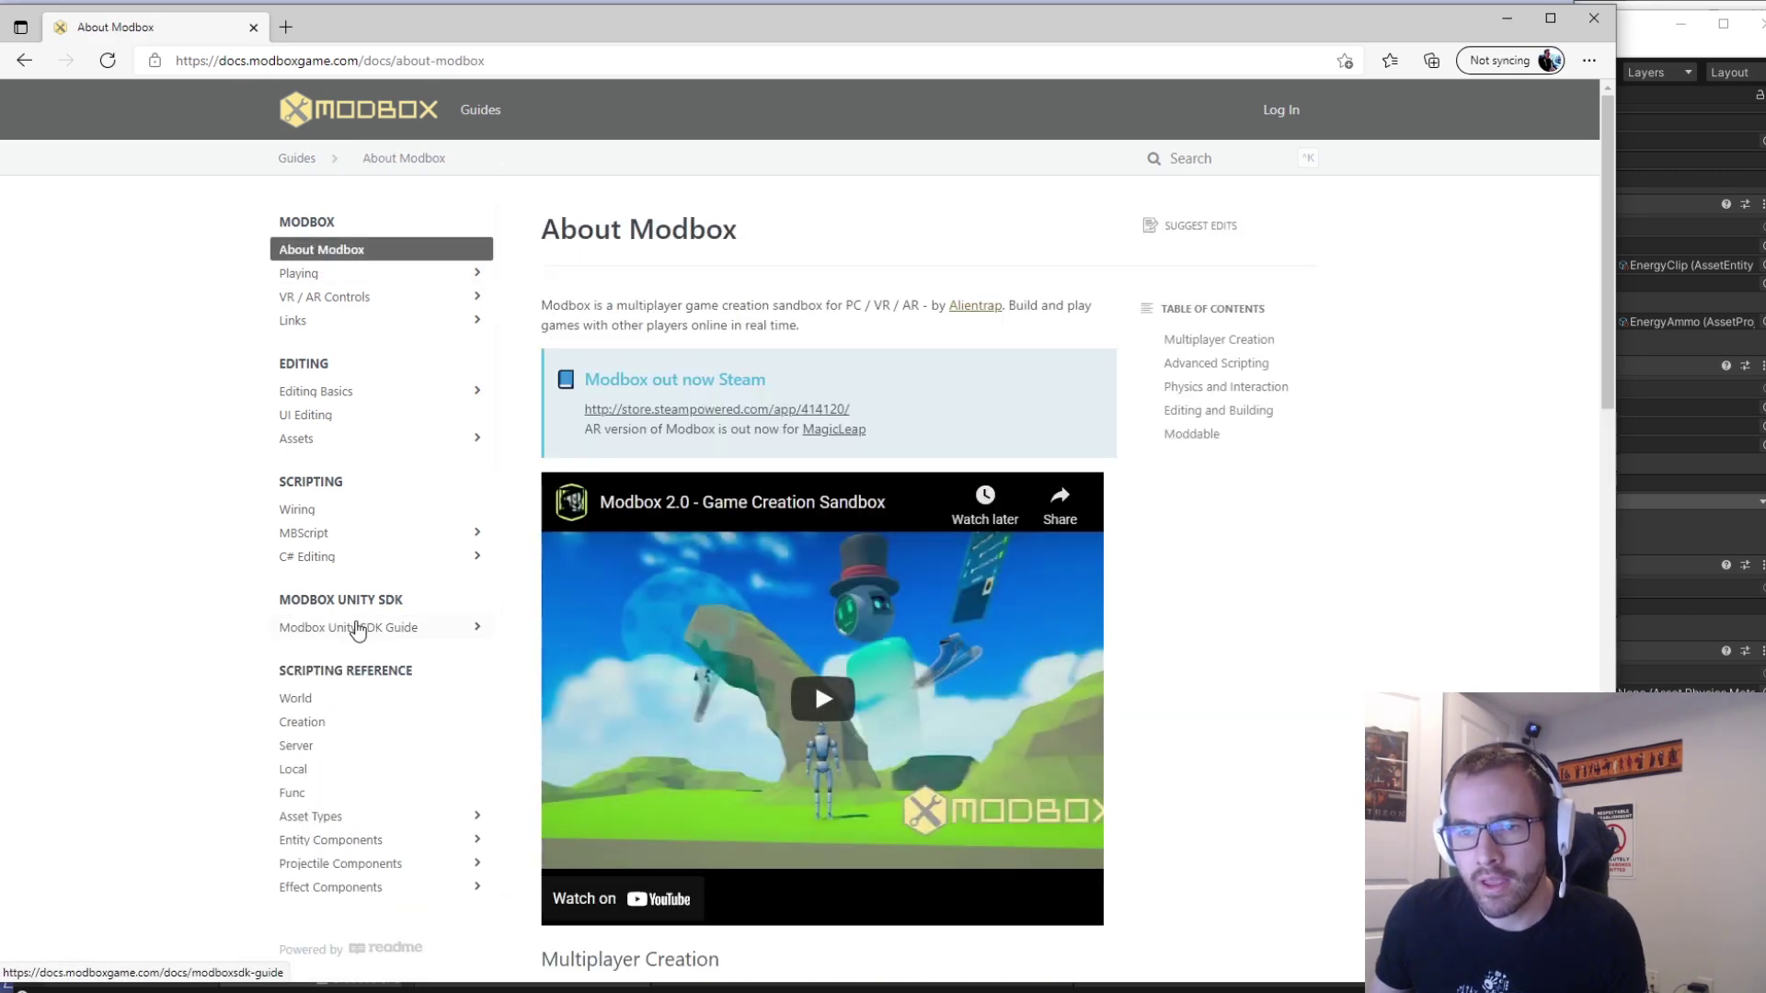
left_click(357, 629)
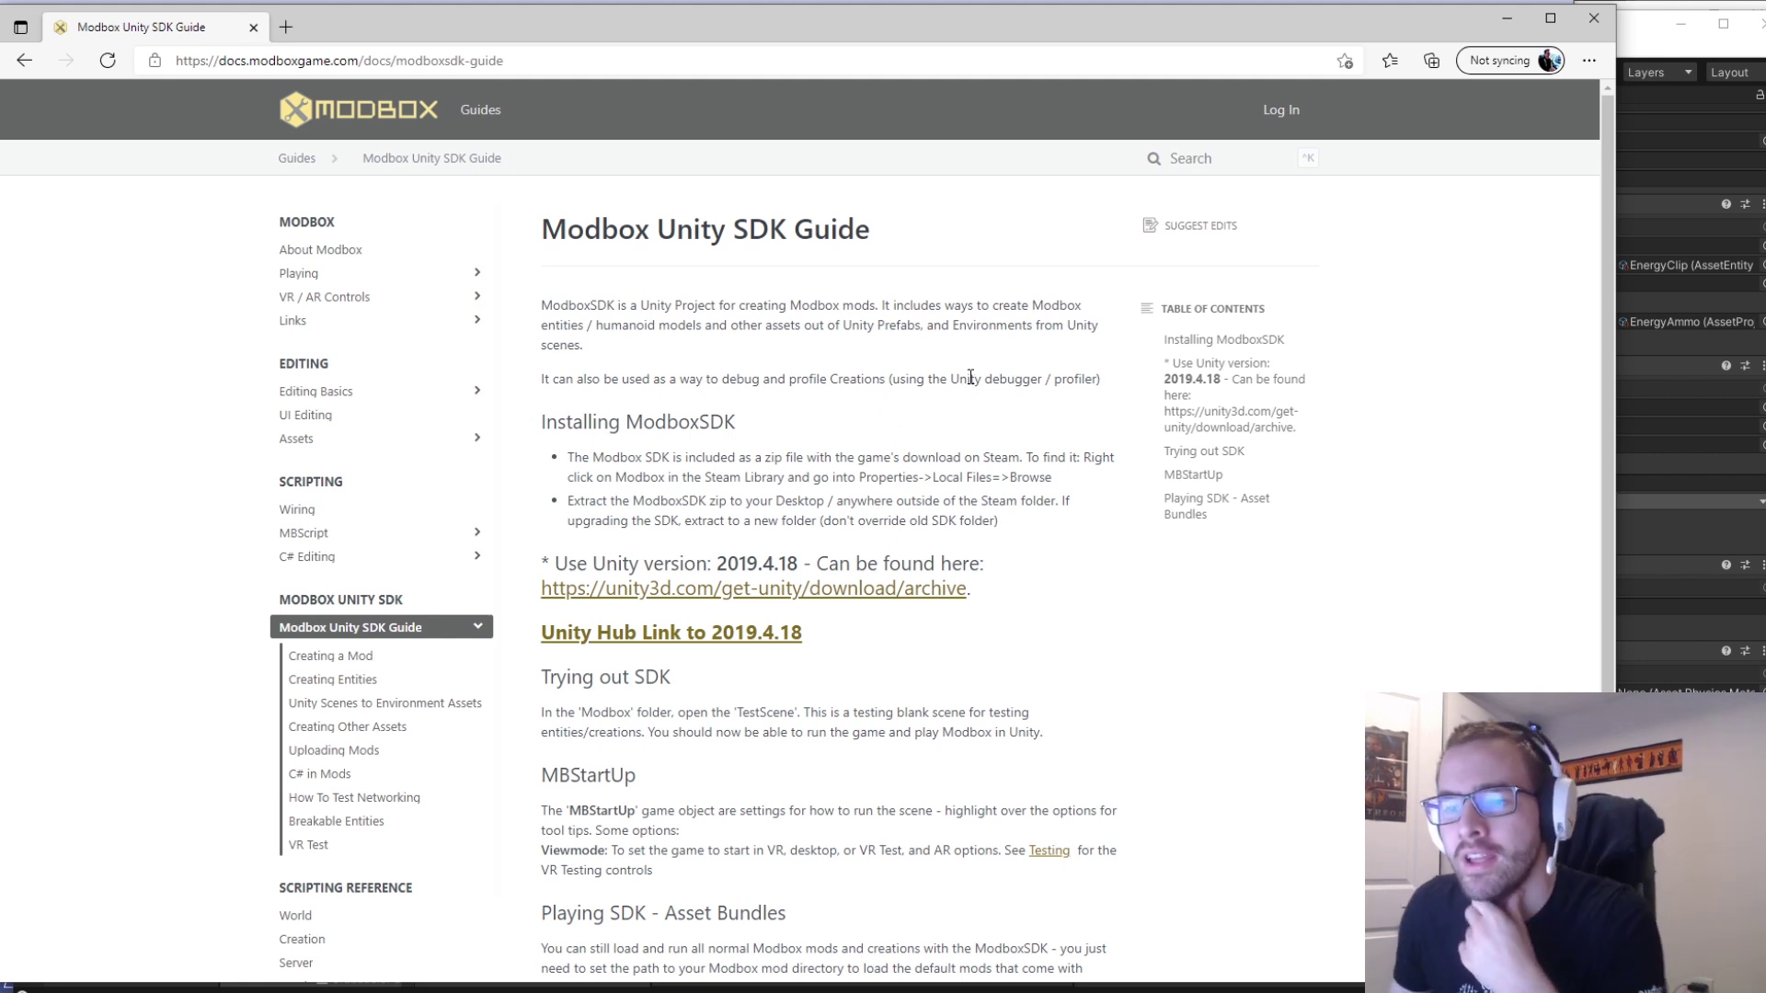
scroll(905, 395, "down", 3)
scroll(801, 395, "up", 3)
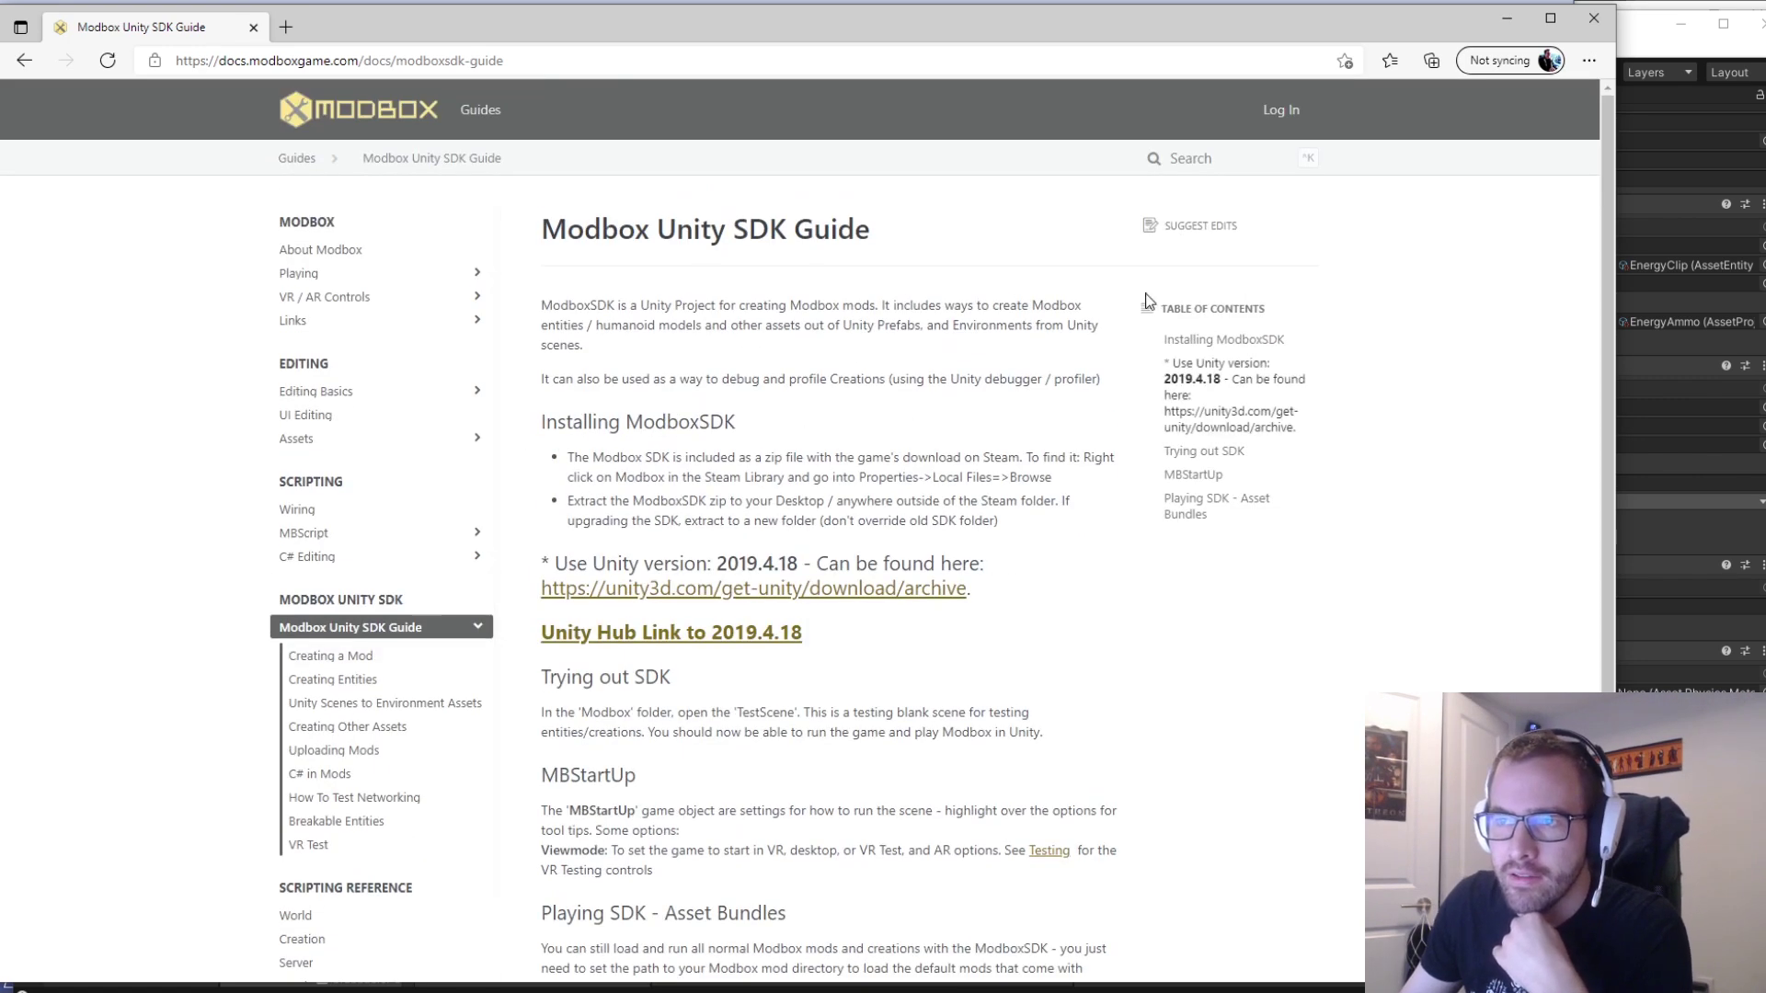
Browse the SDK guide pages Creating a Mod, Creating Entities, Unity Scenes to Environment Assets and C# in Mods.
left_click(337, 657)
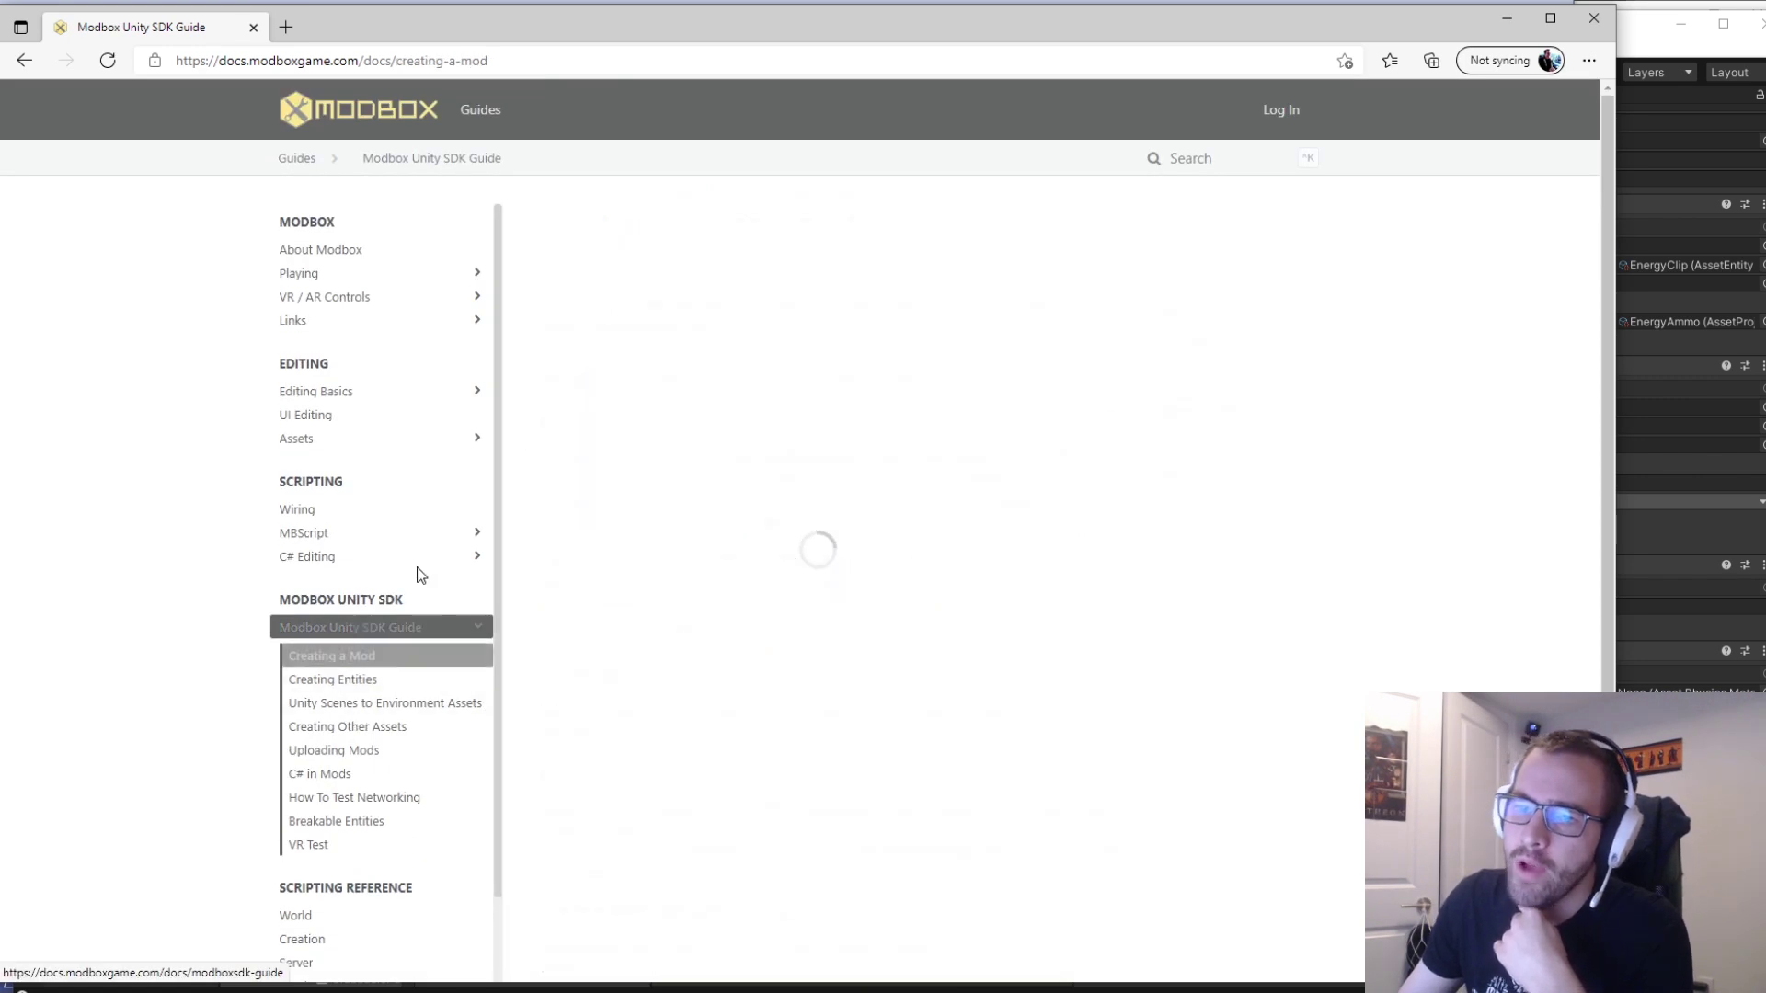
scroll(375, 562, "down", 2)
left_click(368, 564)
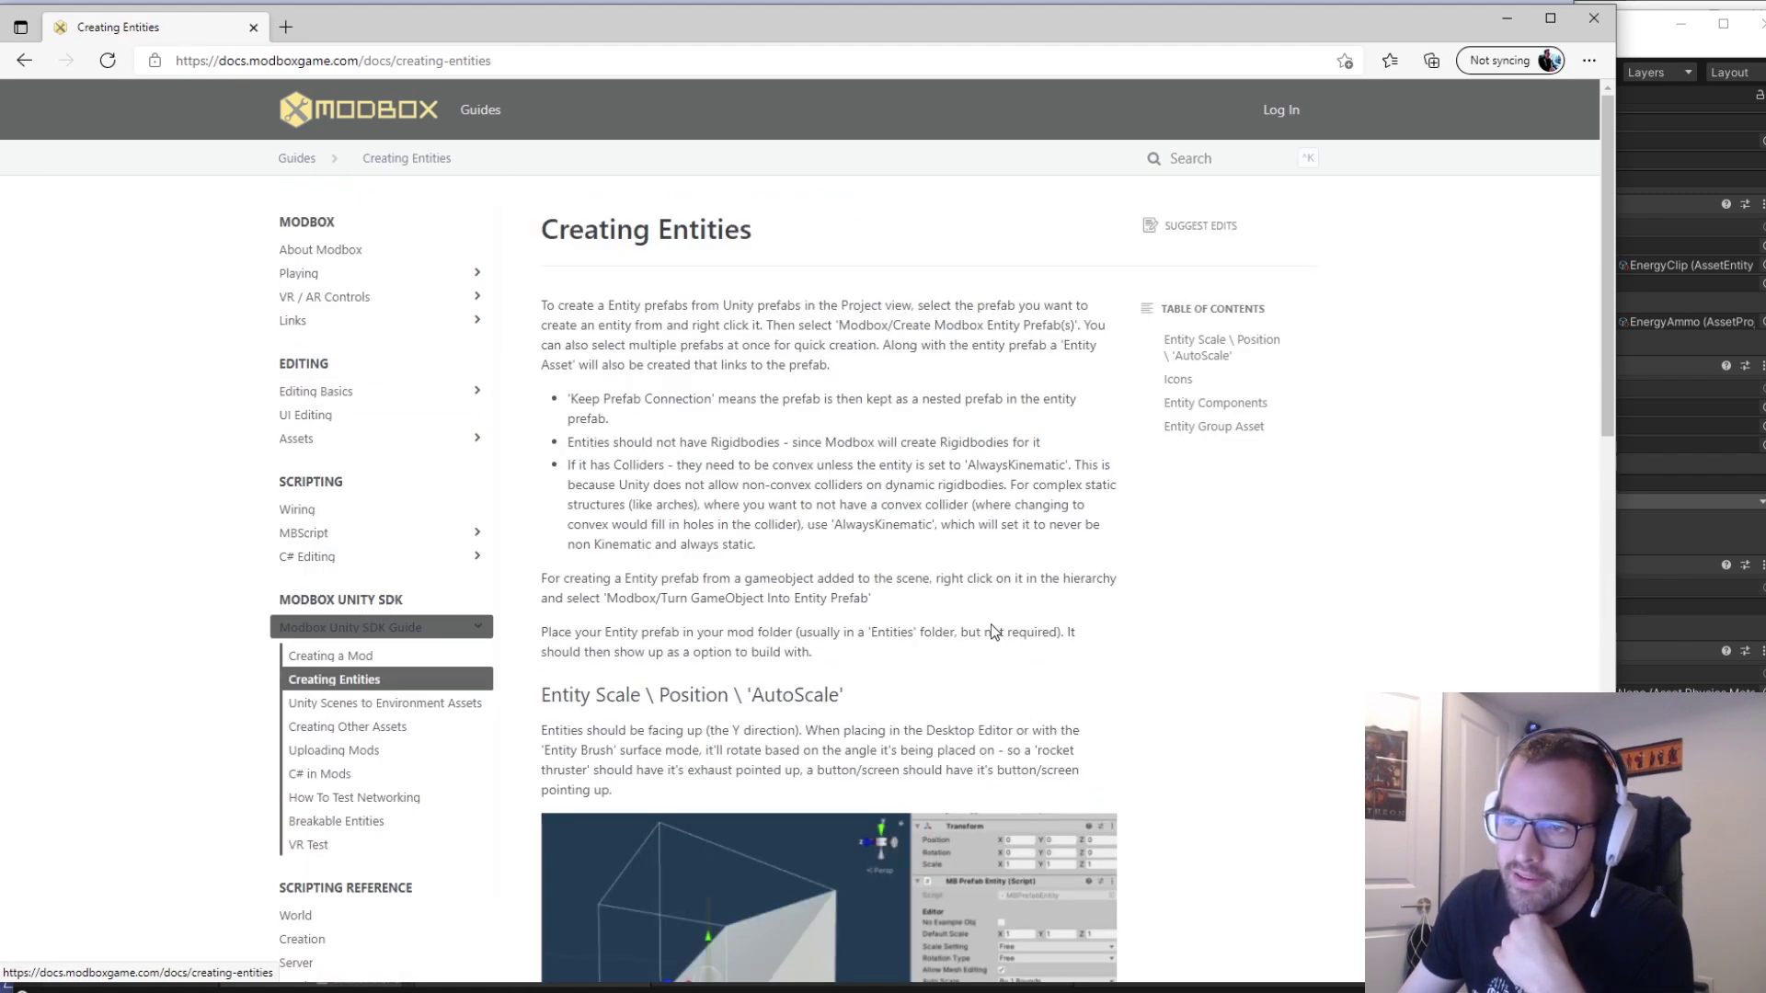
scroll(919, 460, "down", 10)
left_click(368, 600)
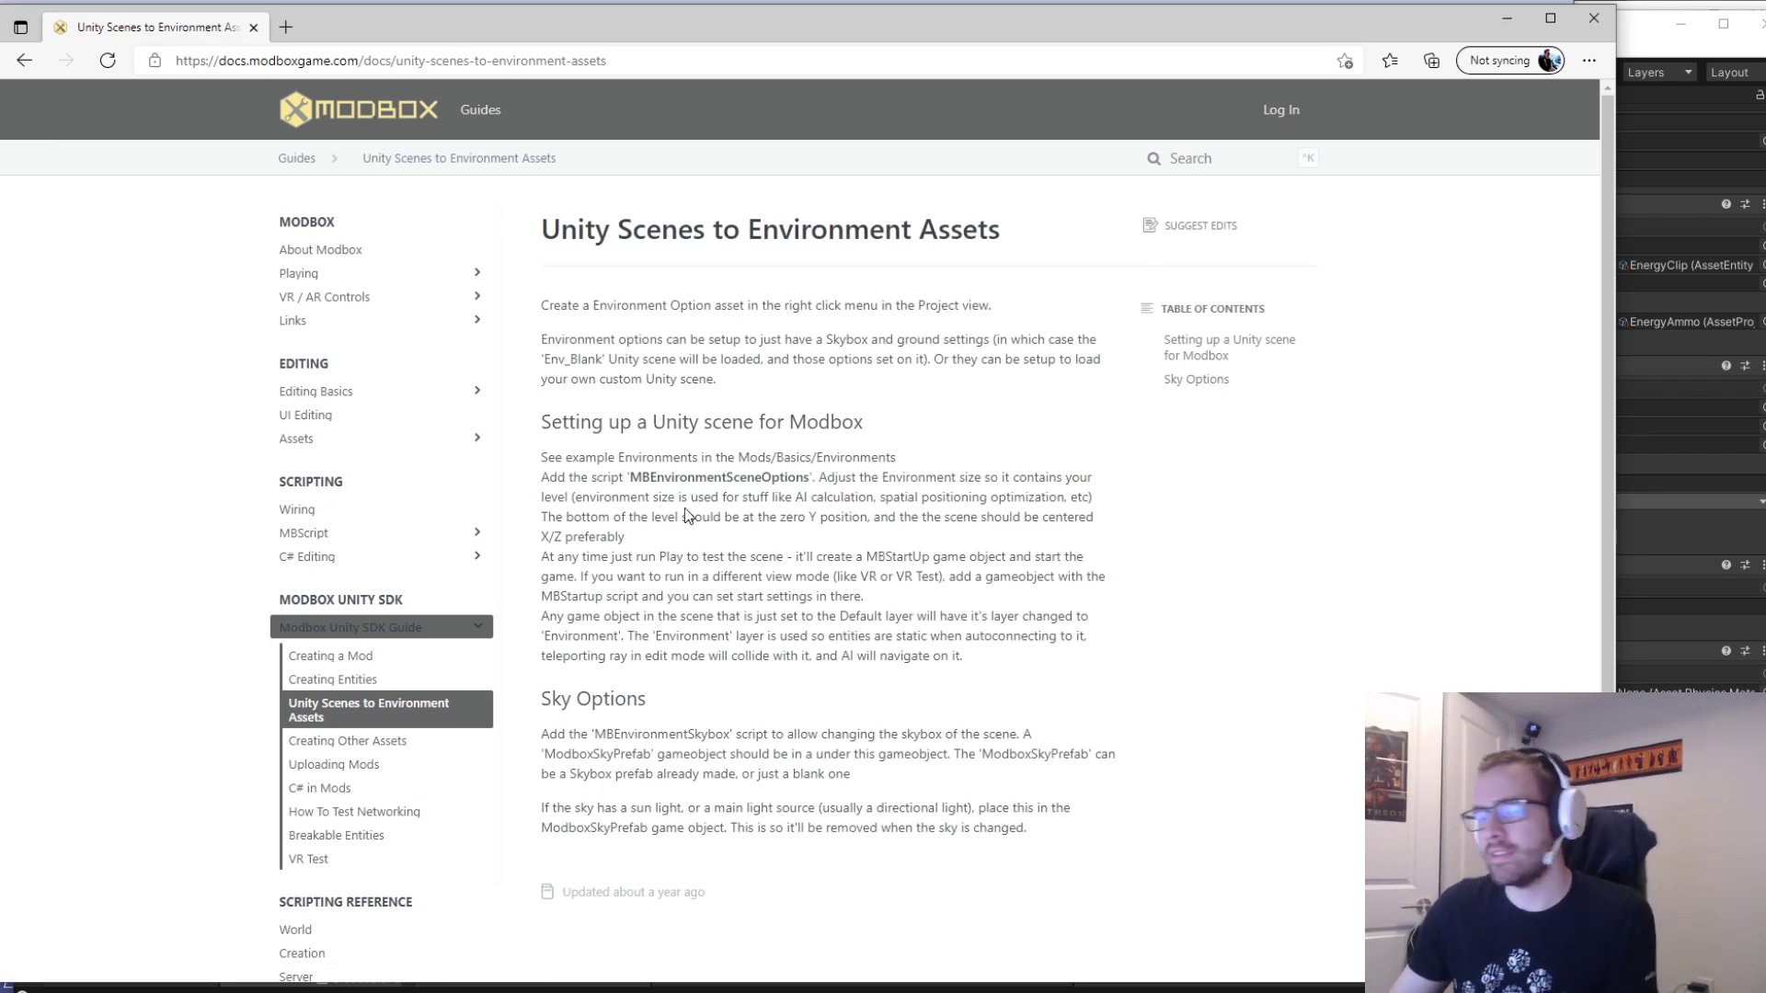
left_click(329, 785)
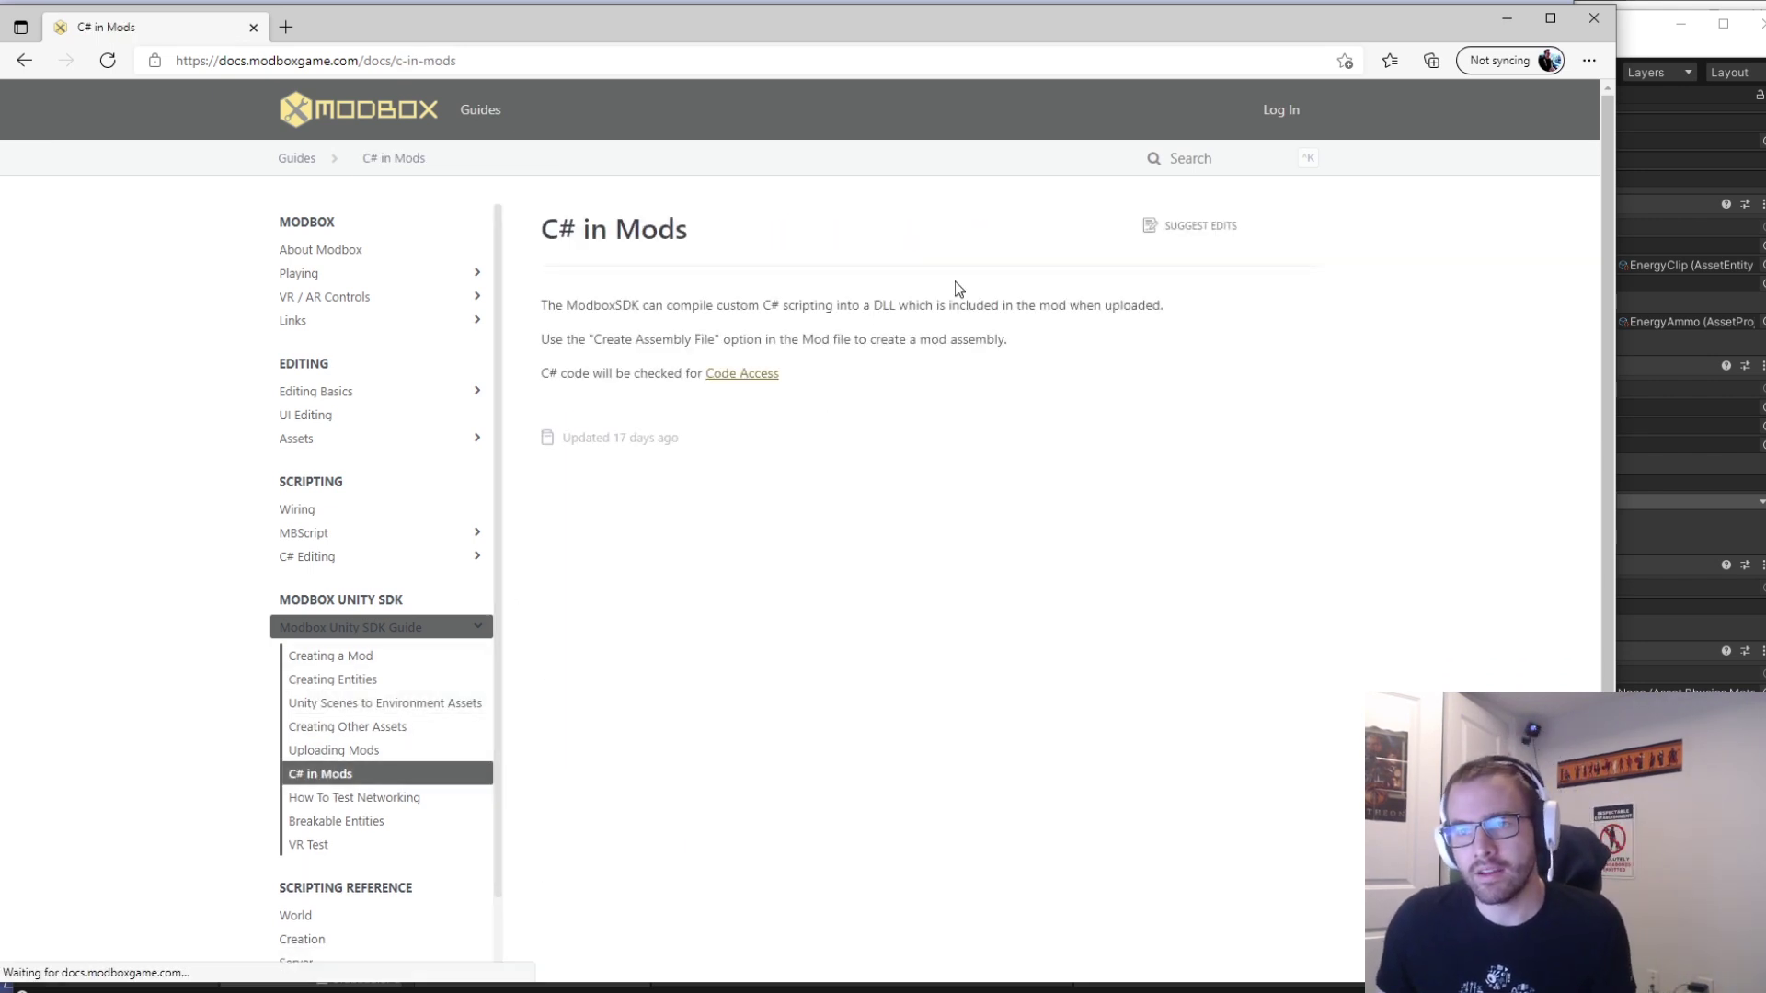
Open the C# Editing documentation and examine the namespace whitelist on its Code Access page.
scroll(322, 565, "down", 1)
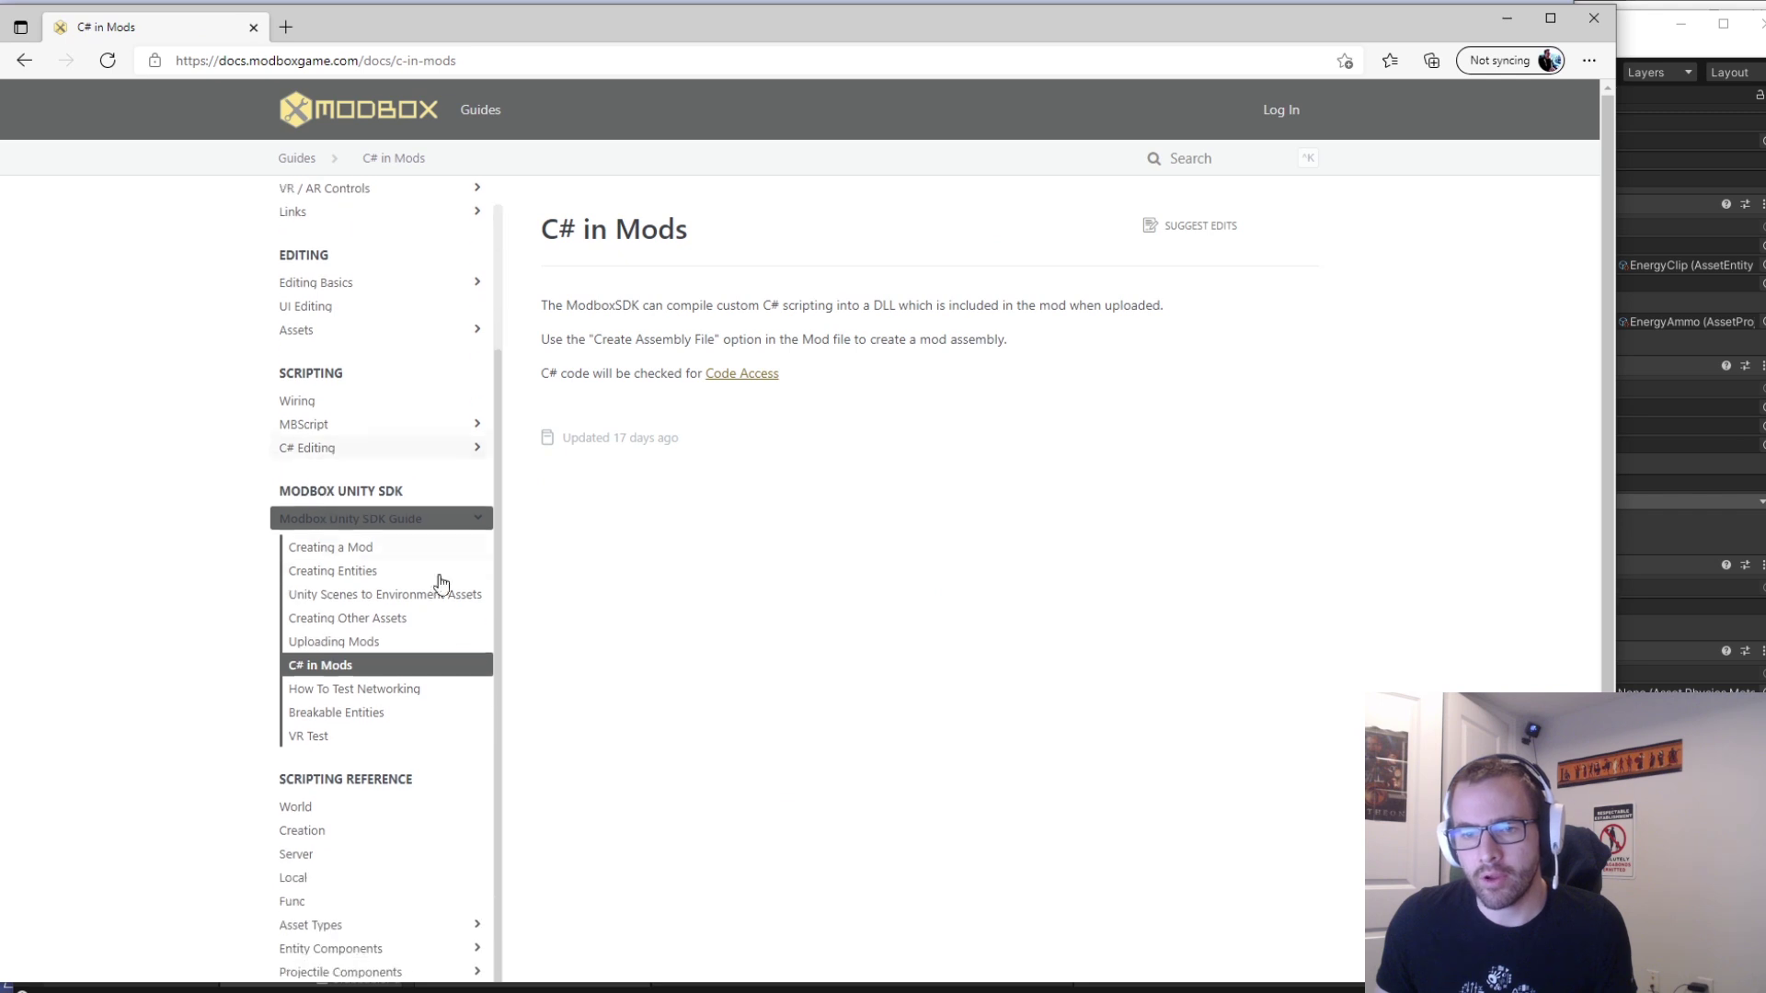
left_click(336, 451)
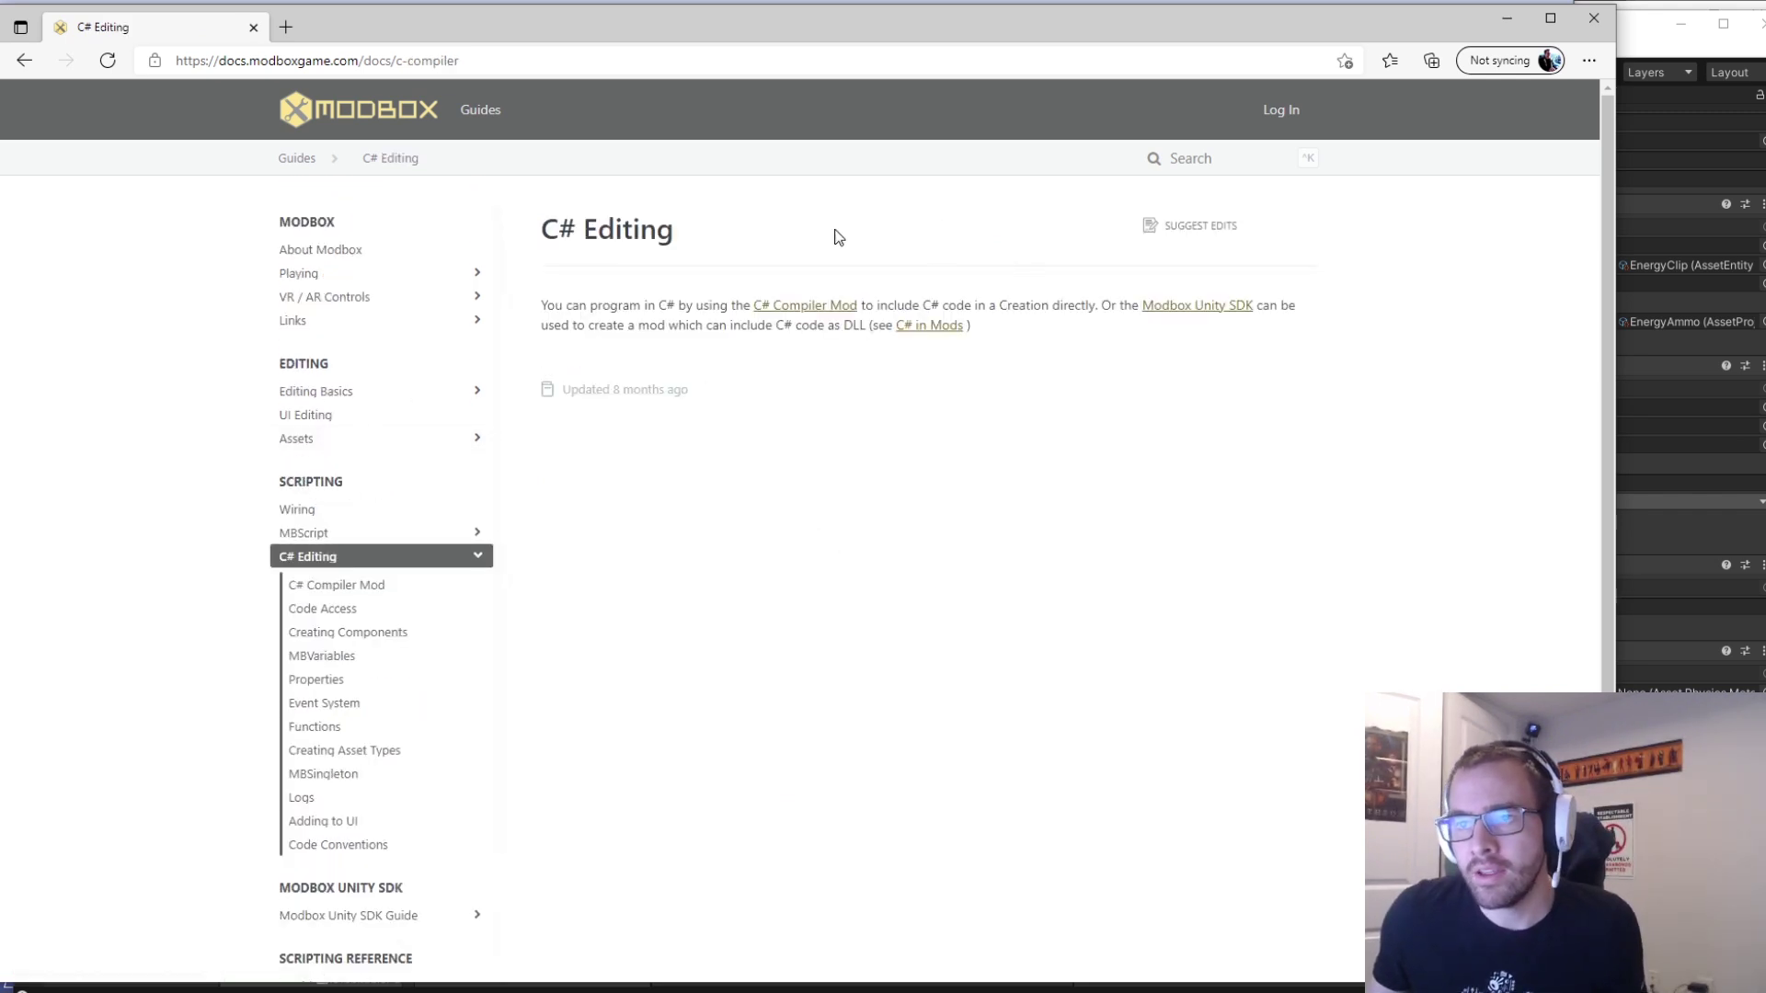
left_click(339, 617)
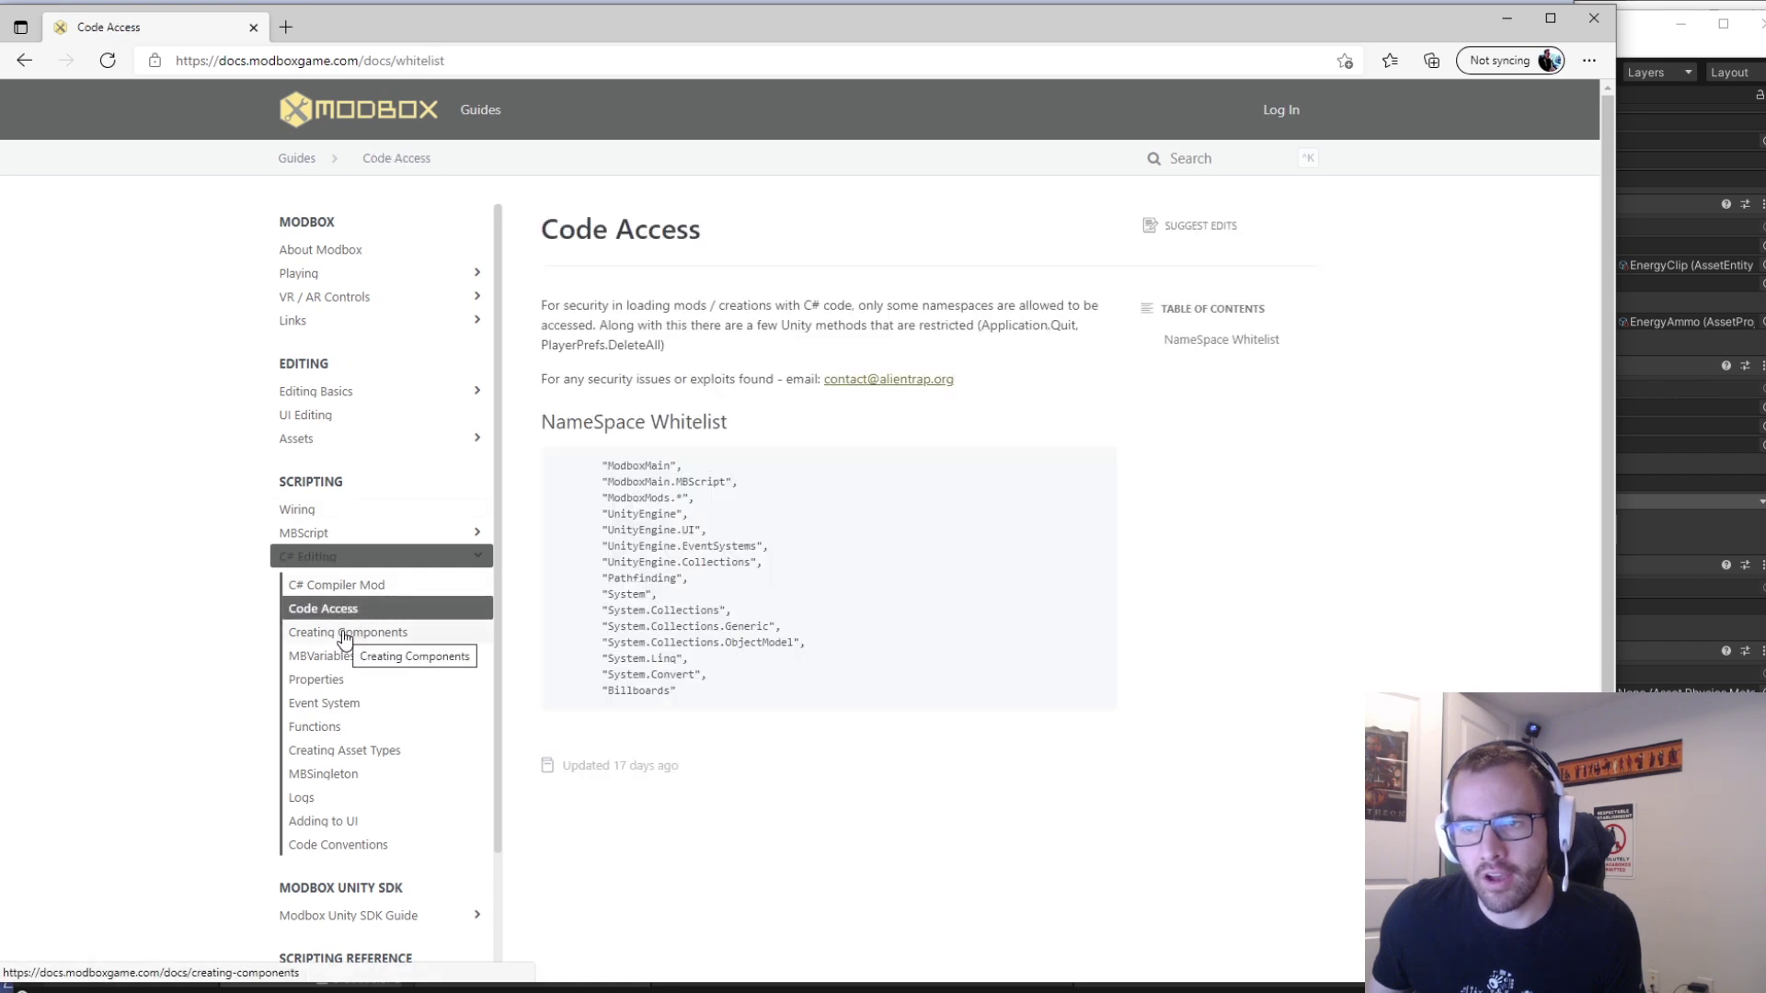
left_click(346, 632)
left_click(362, 607)
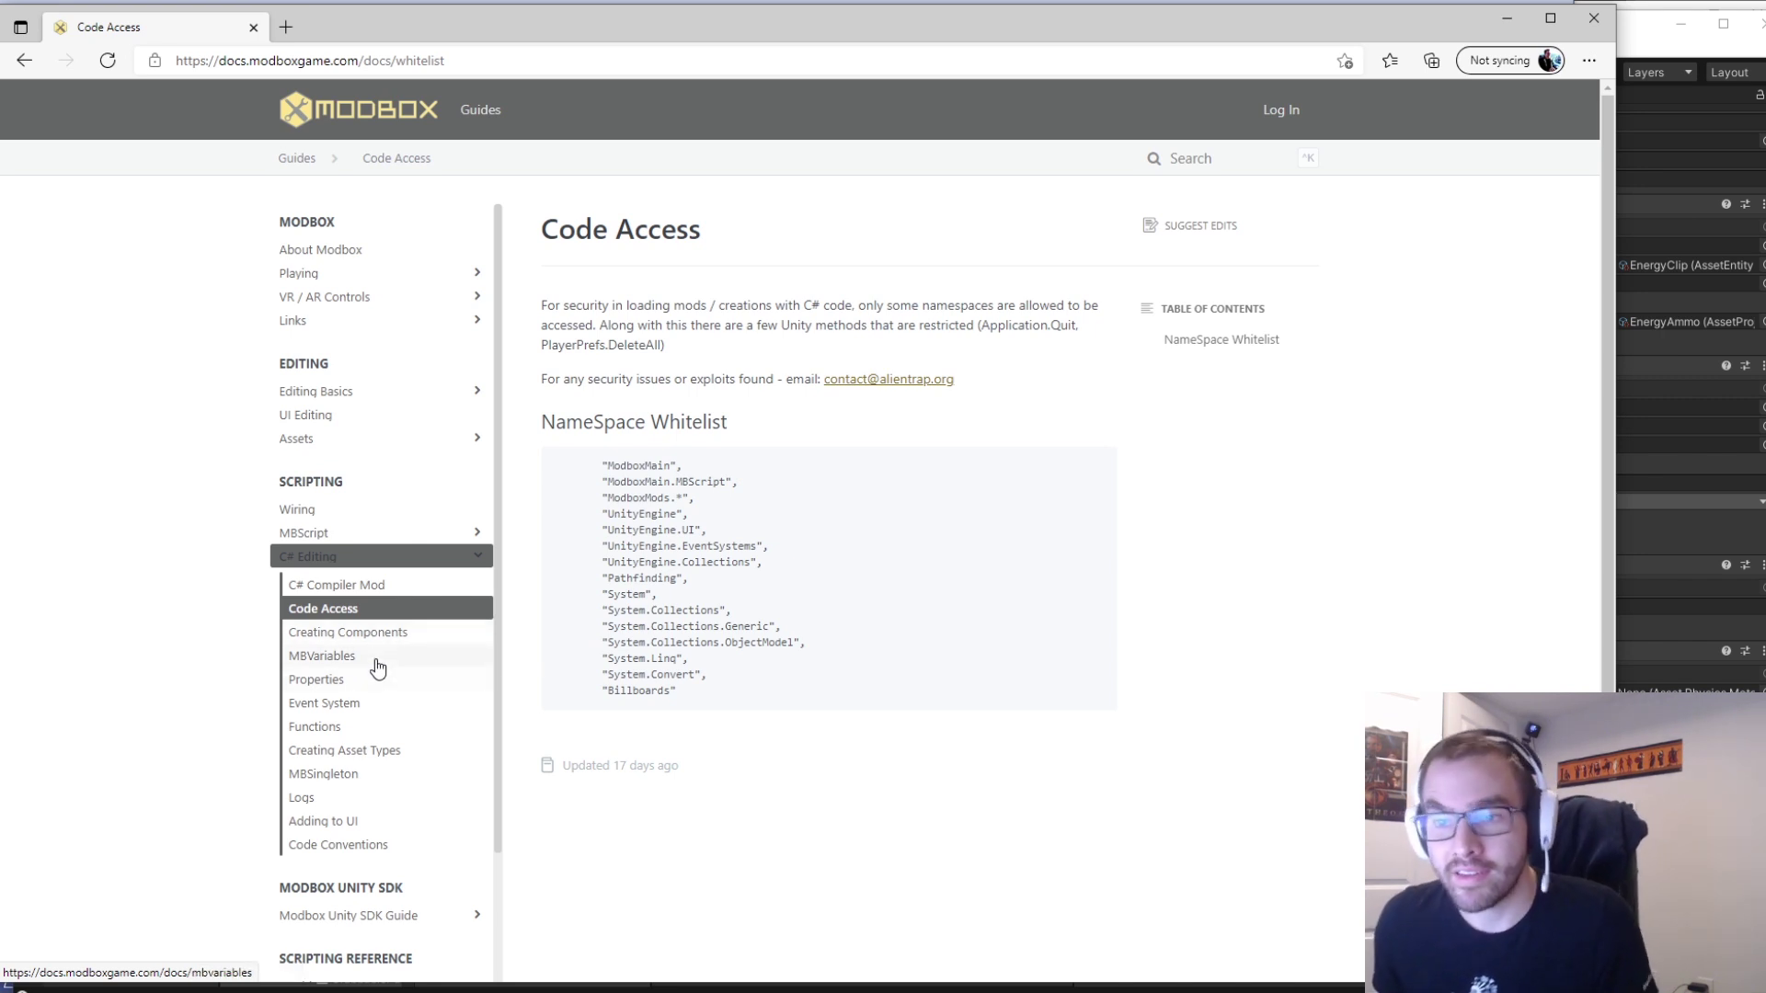
left_click_drag(556, 460, 796, 543)
left_click(754, 715)
left_click(796, 543)
View the Creating Components page and read through the MBVariables page with its code examples.
left_click(351, 635)
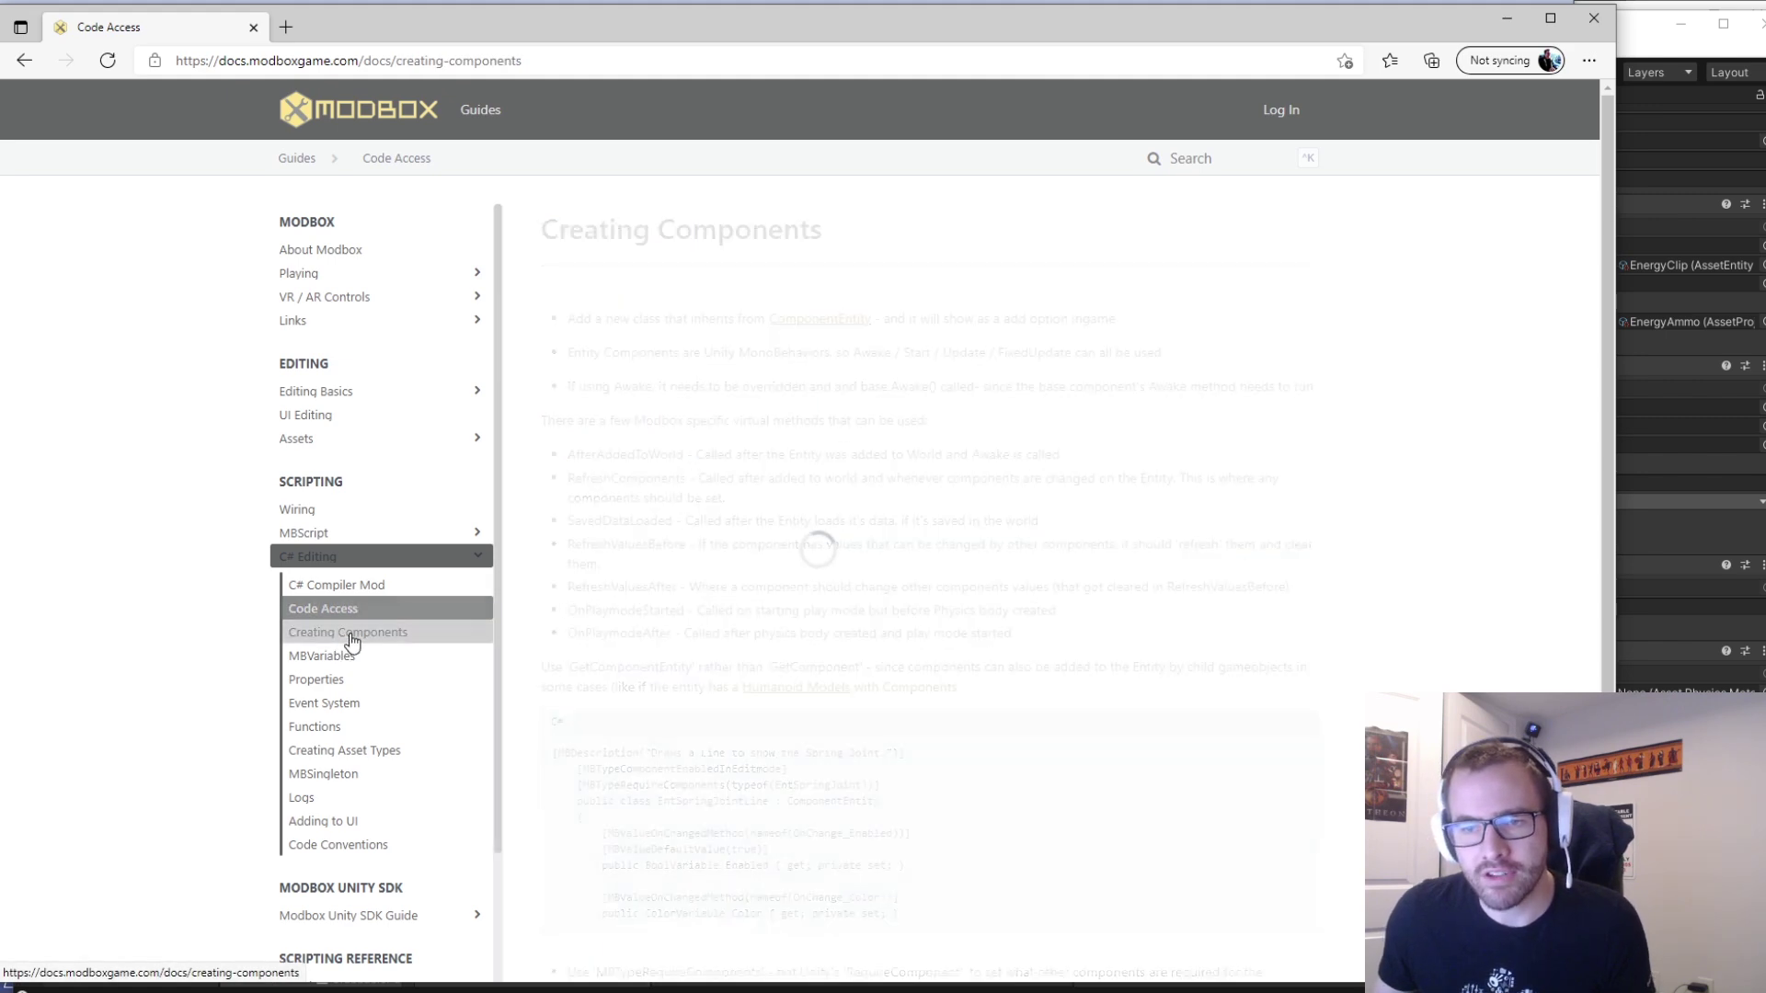
scroll(947, 451, "down", 2)
scroll(710, 346, "up", 2)
left_click(363, 657)
scroll(957, 452, "down", 8)
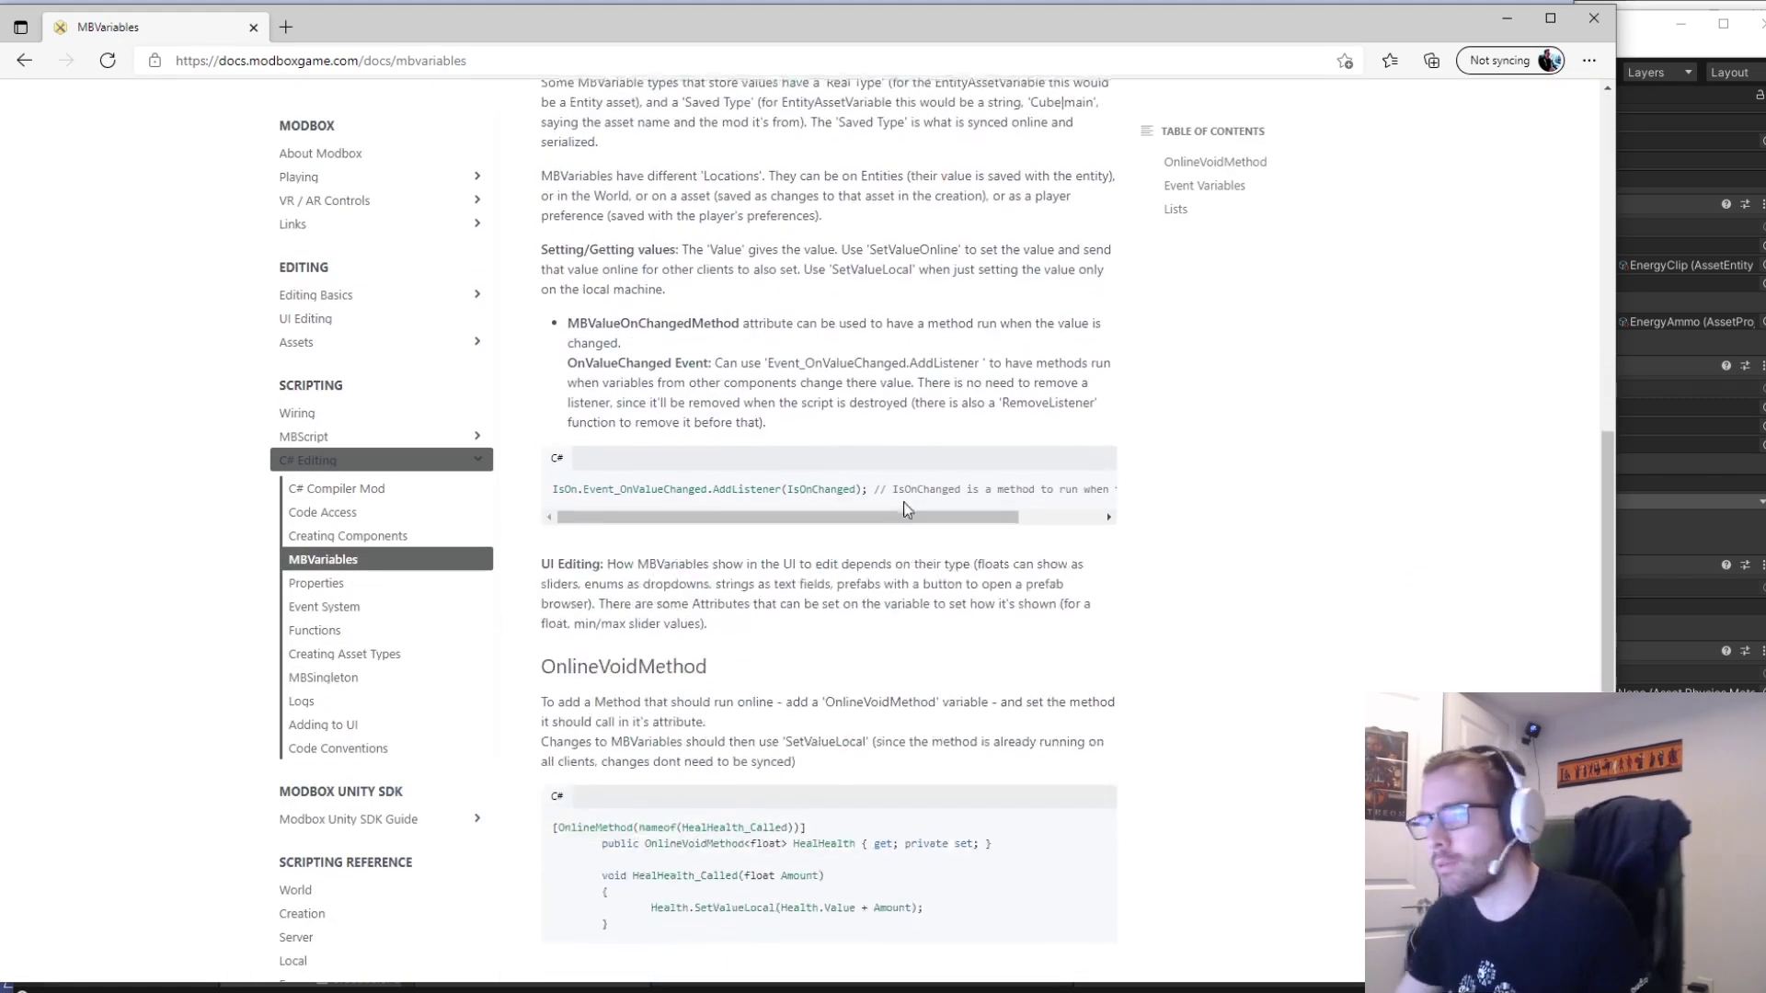
scroll(883, 469, "up", 8)
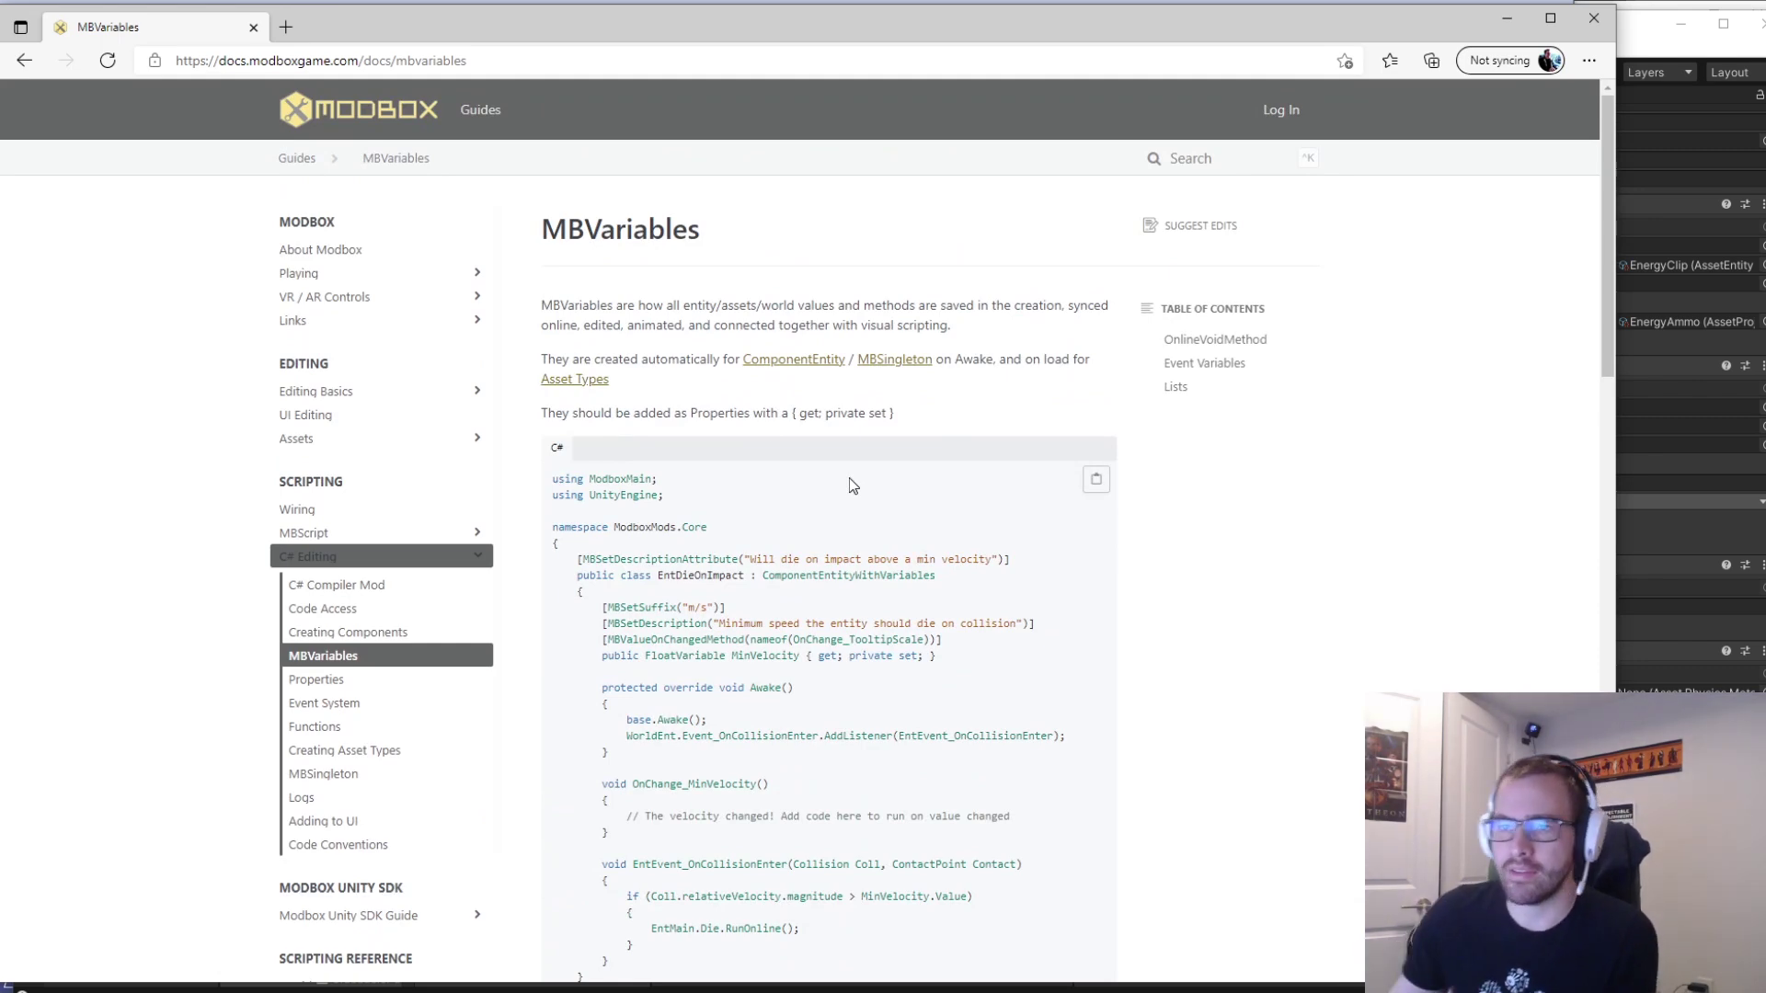
scroll(686, 621, "down", 6)
scroll(874, 334, "up", 6)
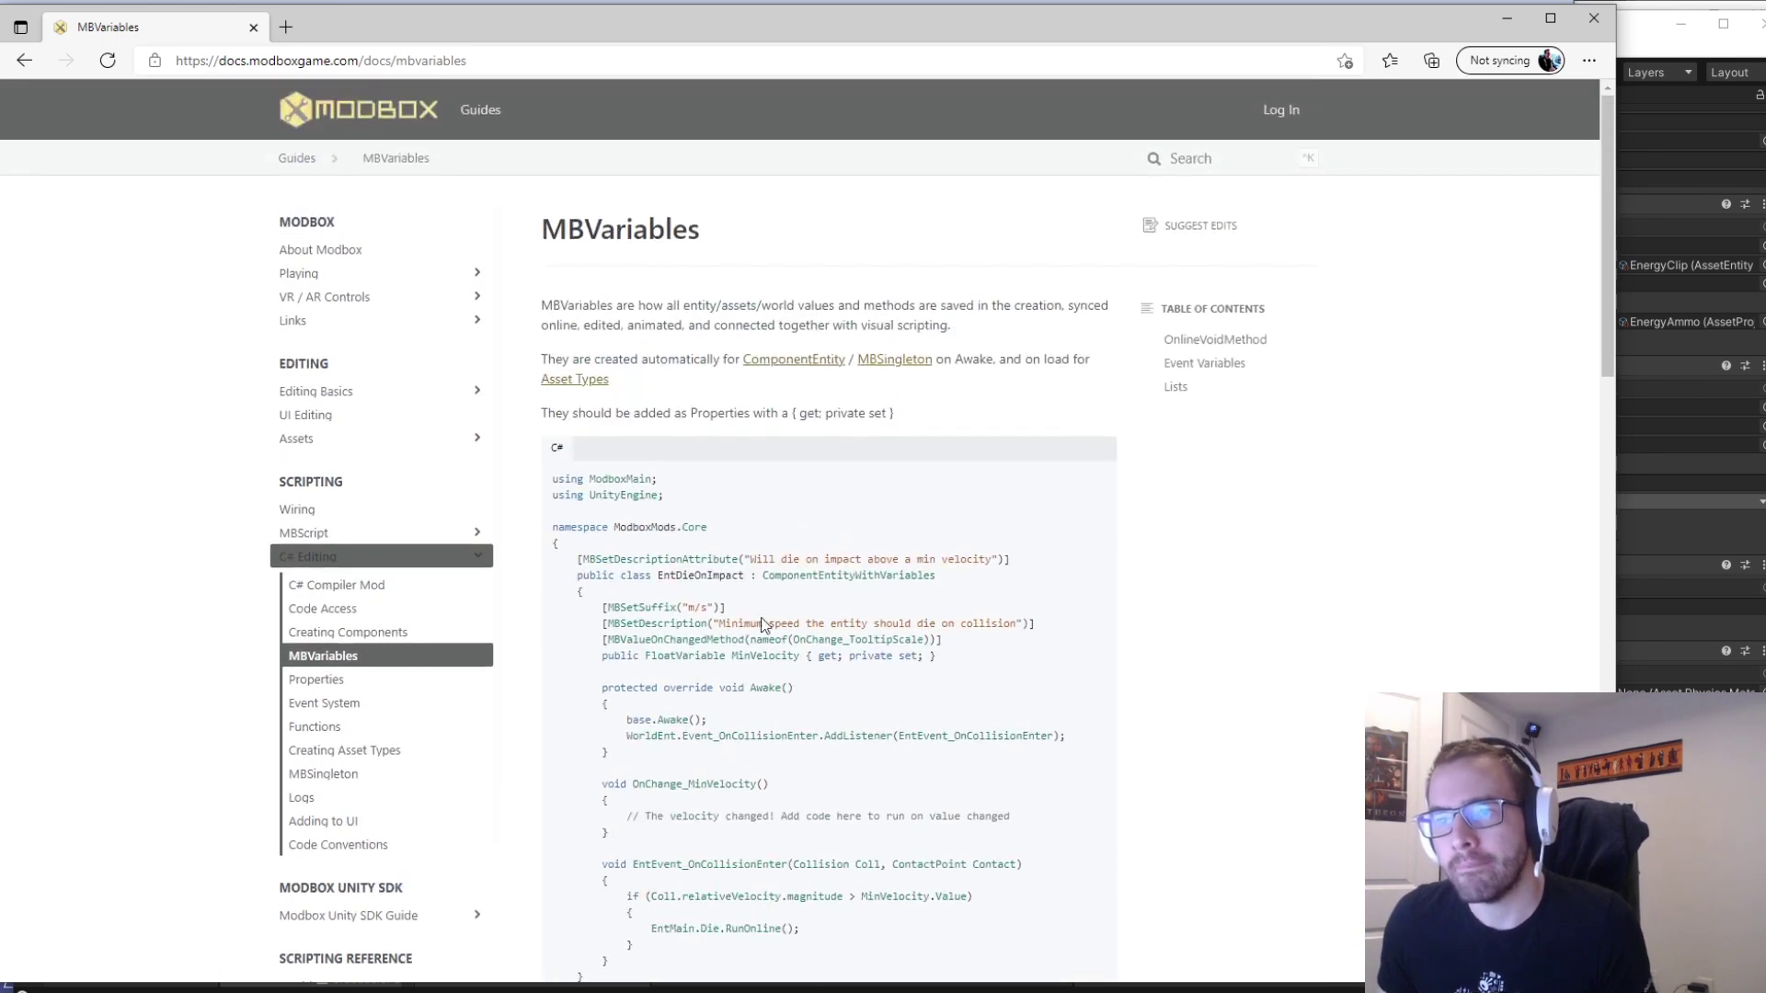
scroll(856, 408, "down", 5)
View the Properties and Functions pages and return to the C# Editing overview.
left_click(337, 591)
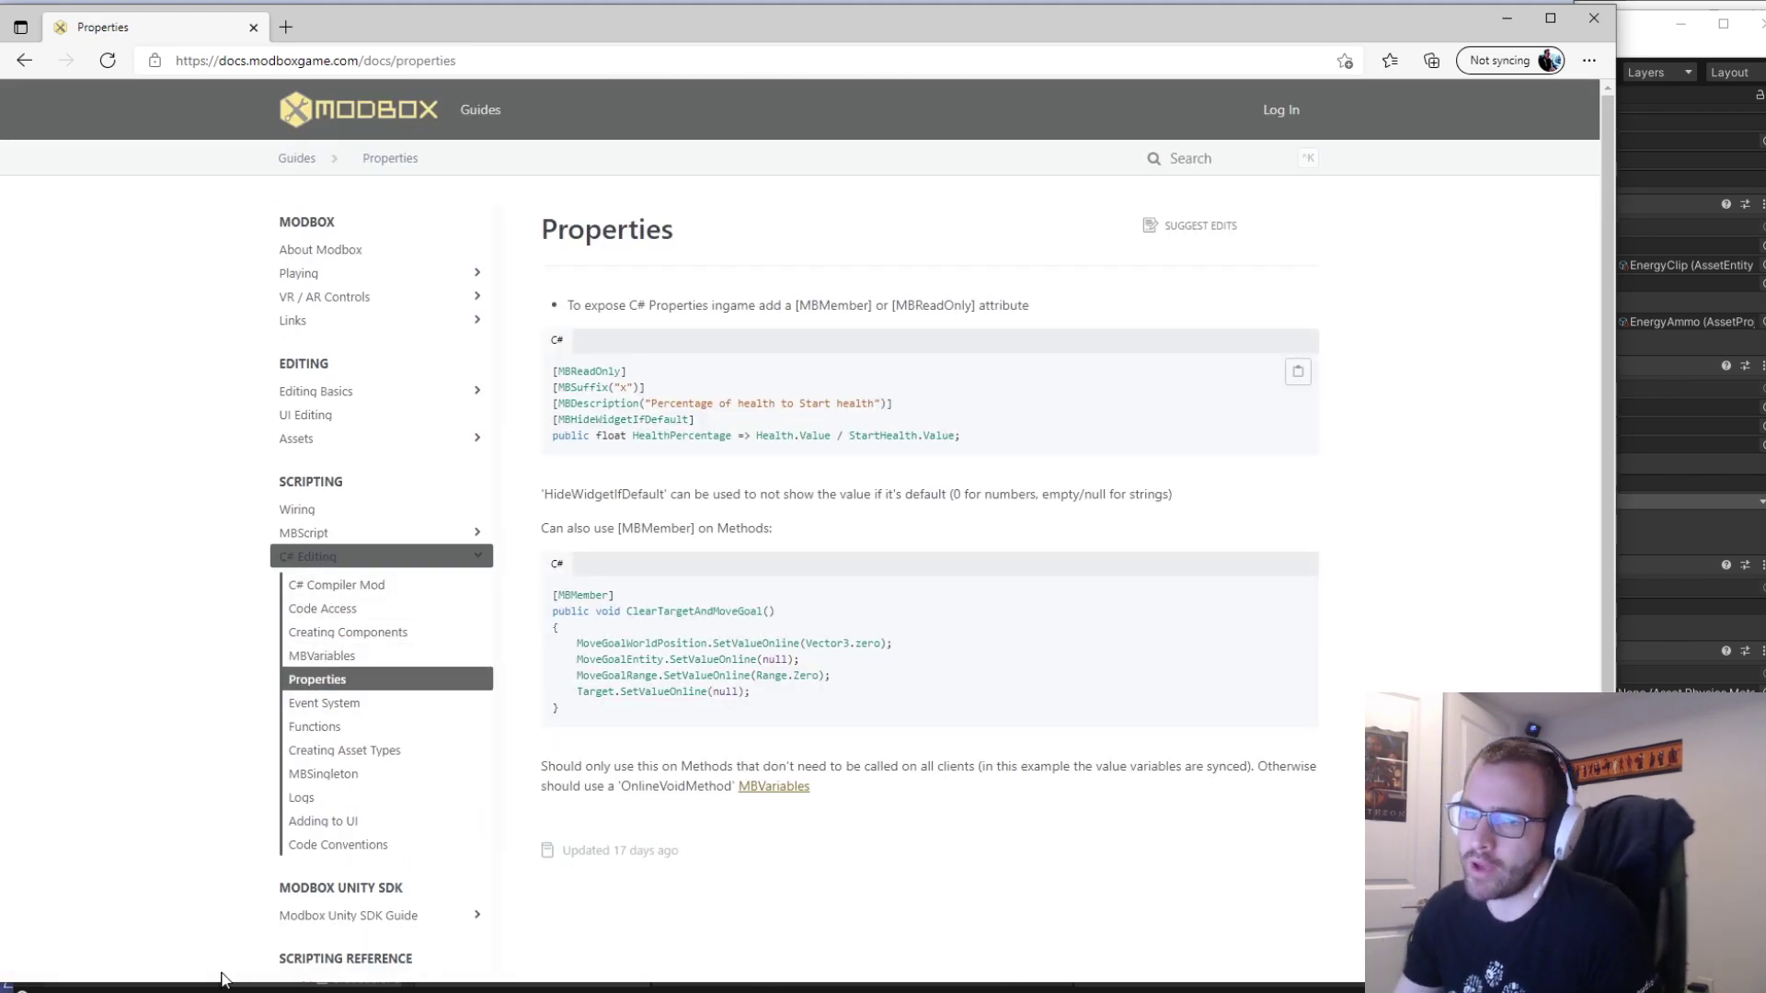
left_click(340, 725)
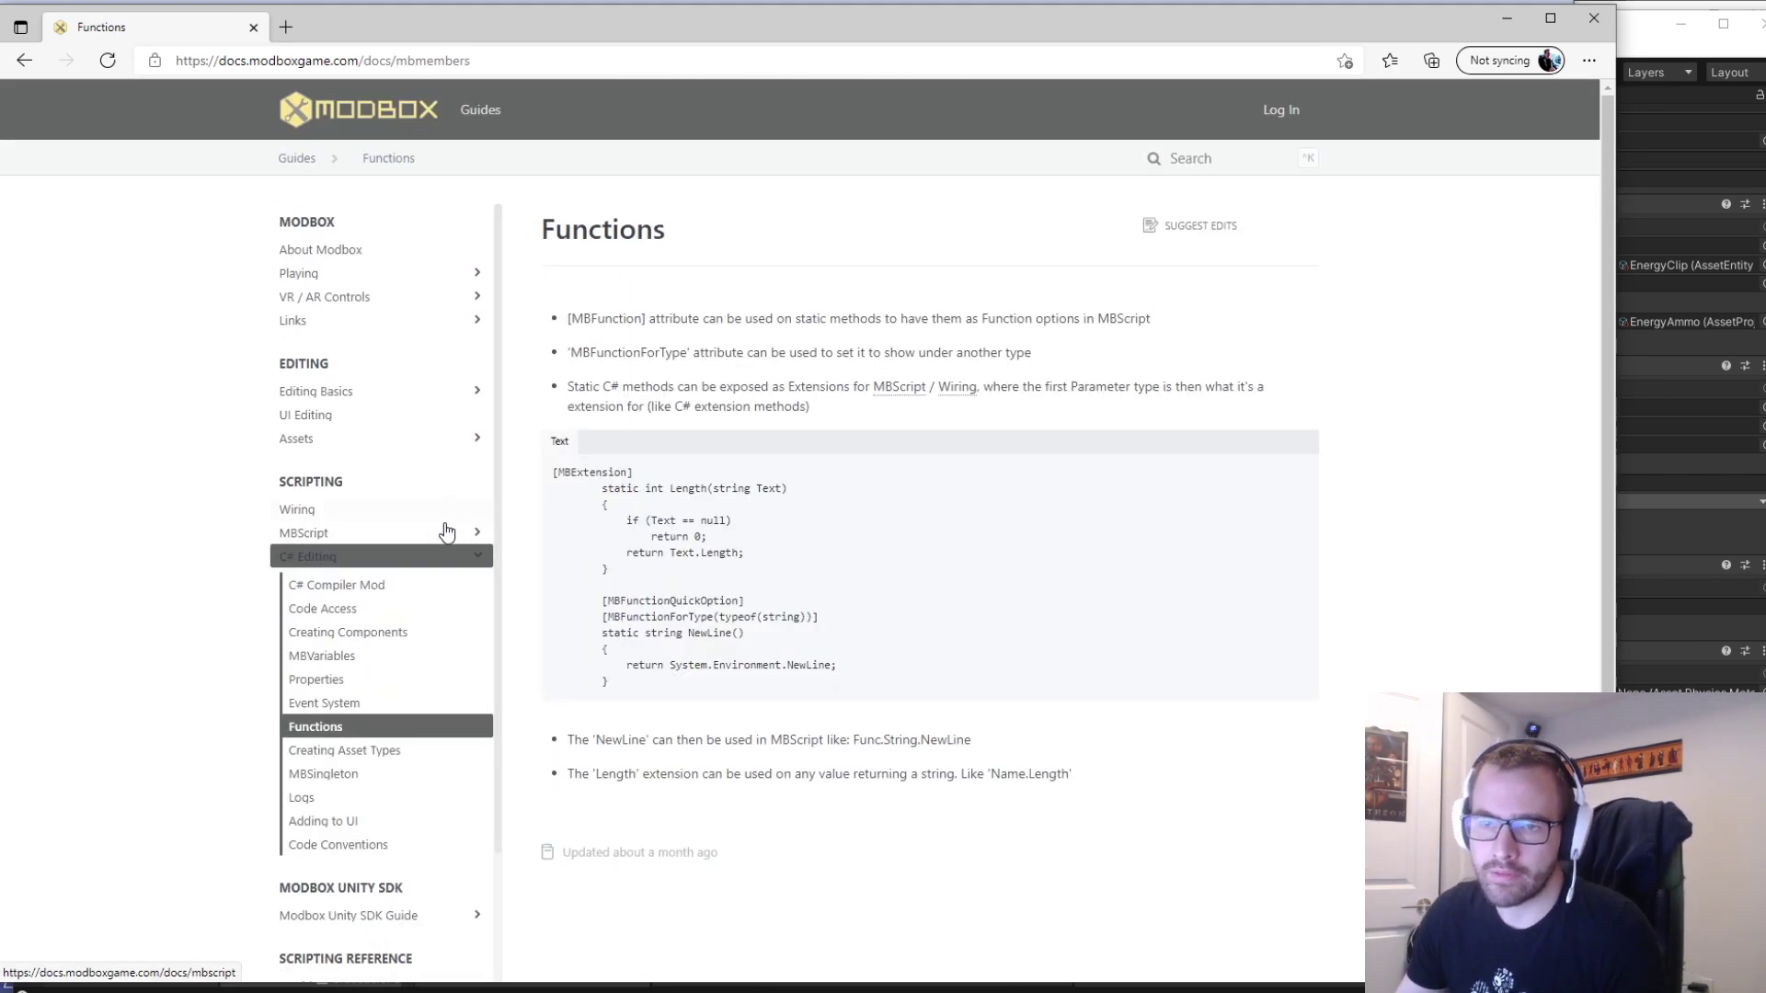
left_click(386, 556)
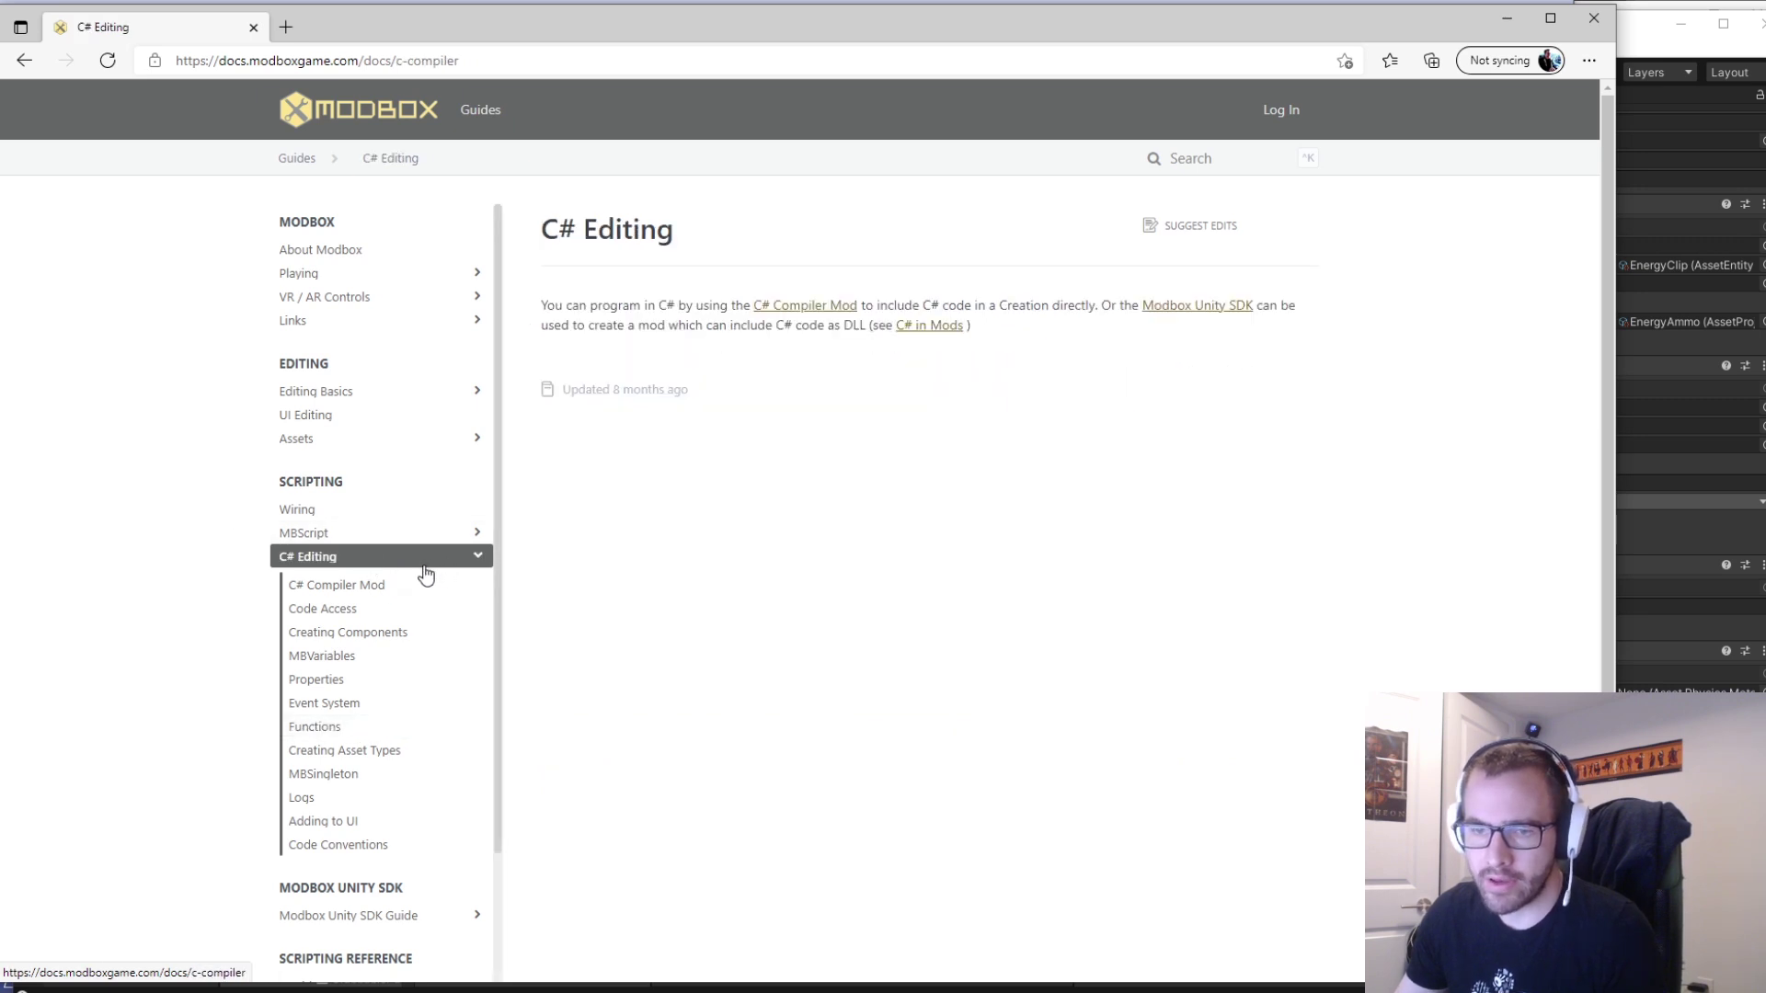
scroll(426, 571, "down", 2)
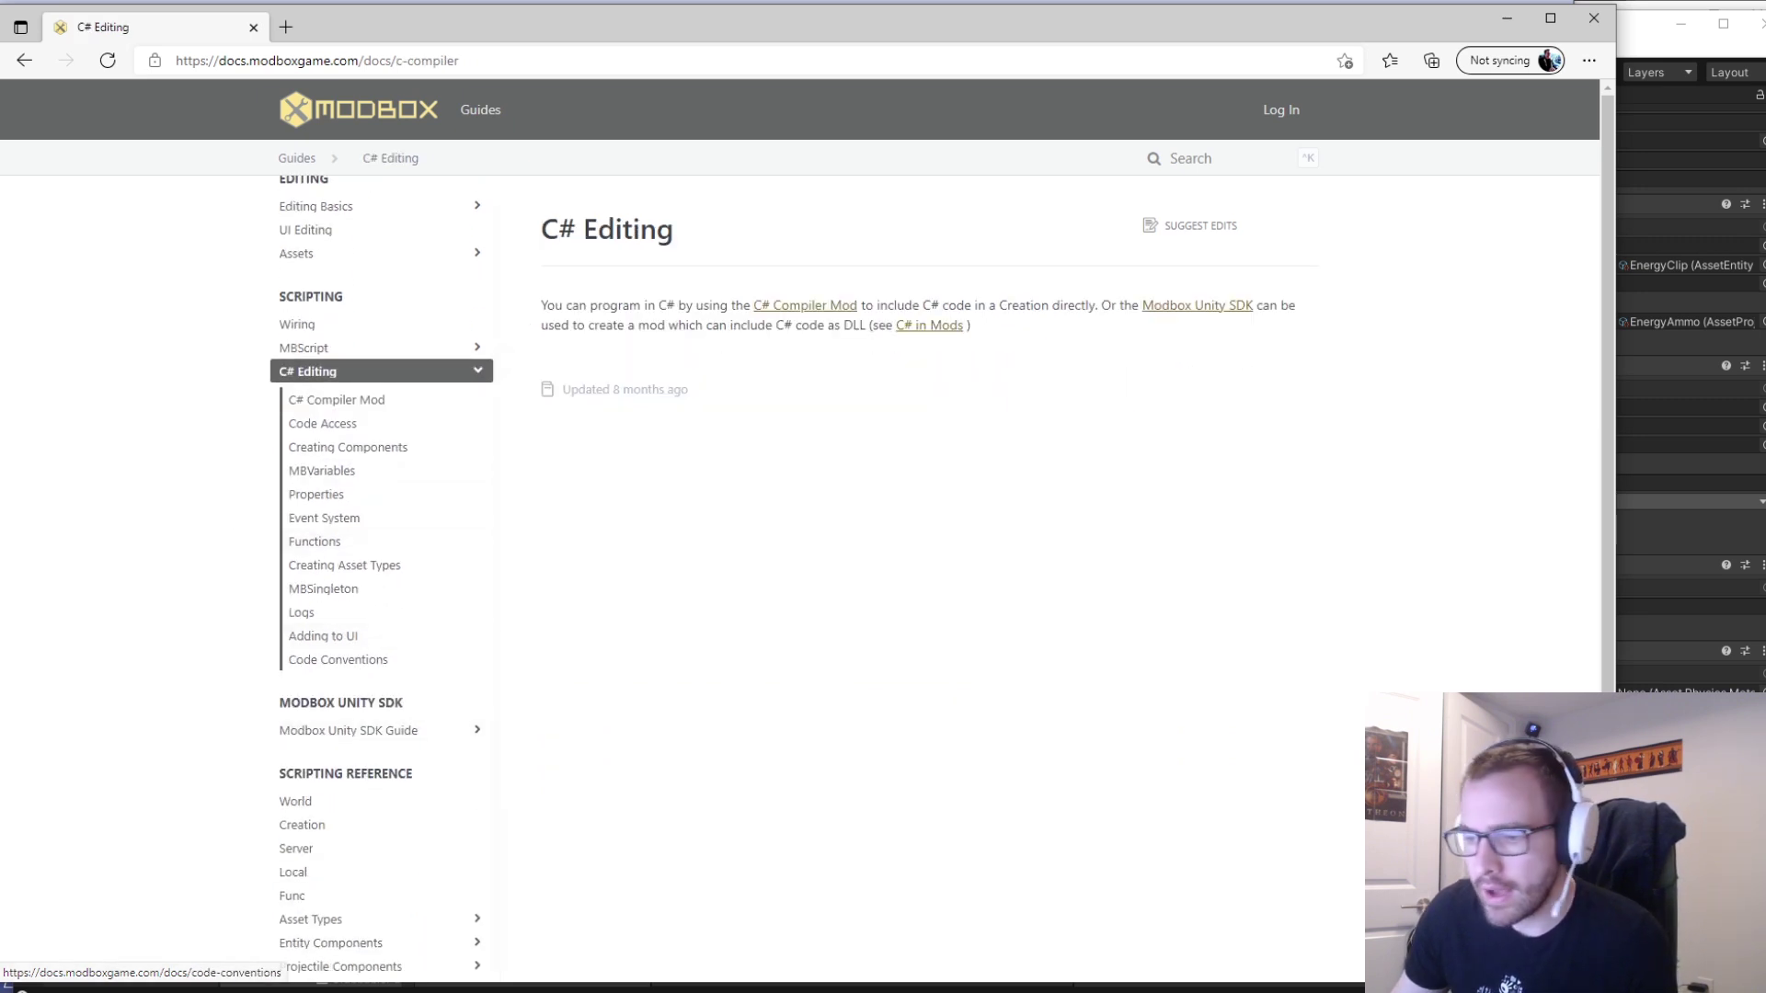
Switch back to Unity, leave the AutoRifle prefab and collapse the Core and SciFiArsenal mod folders.
key("alt+Tab")
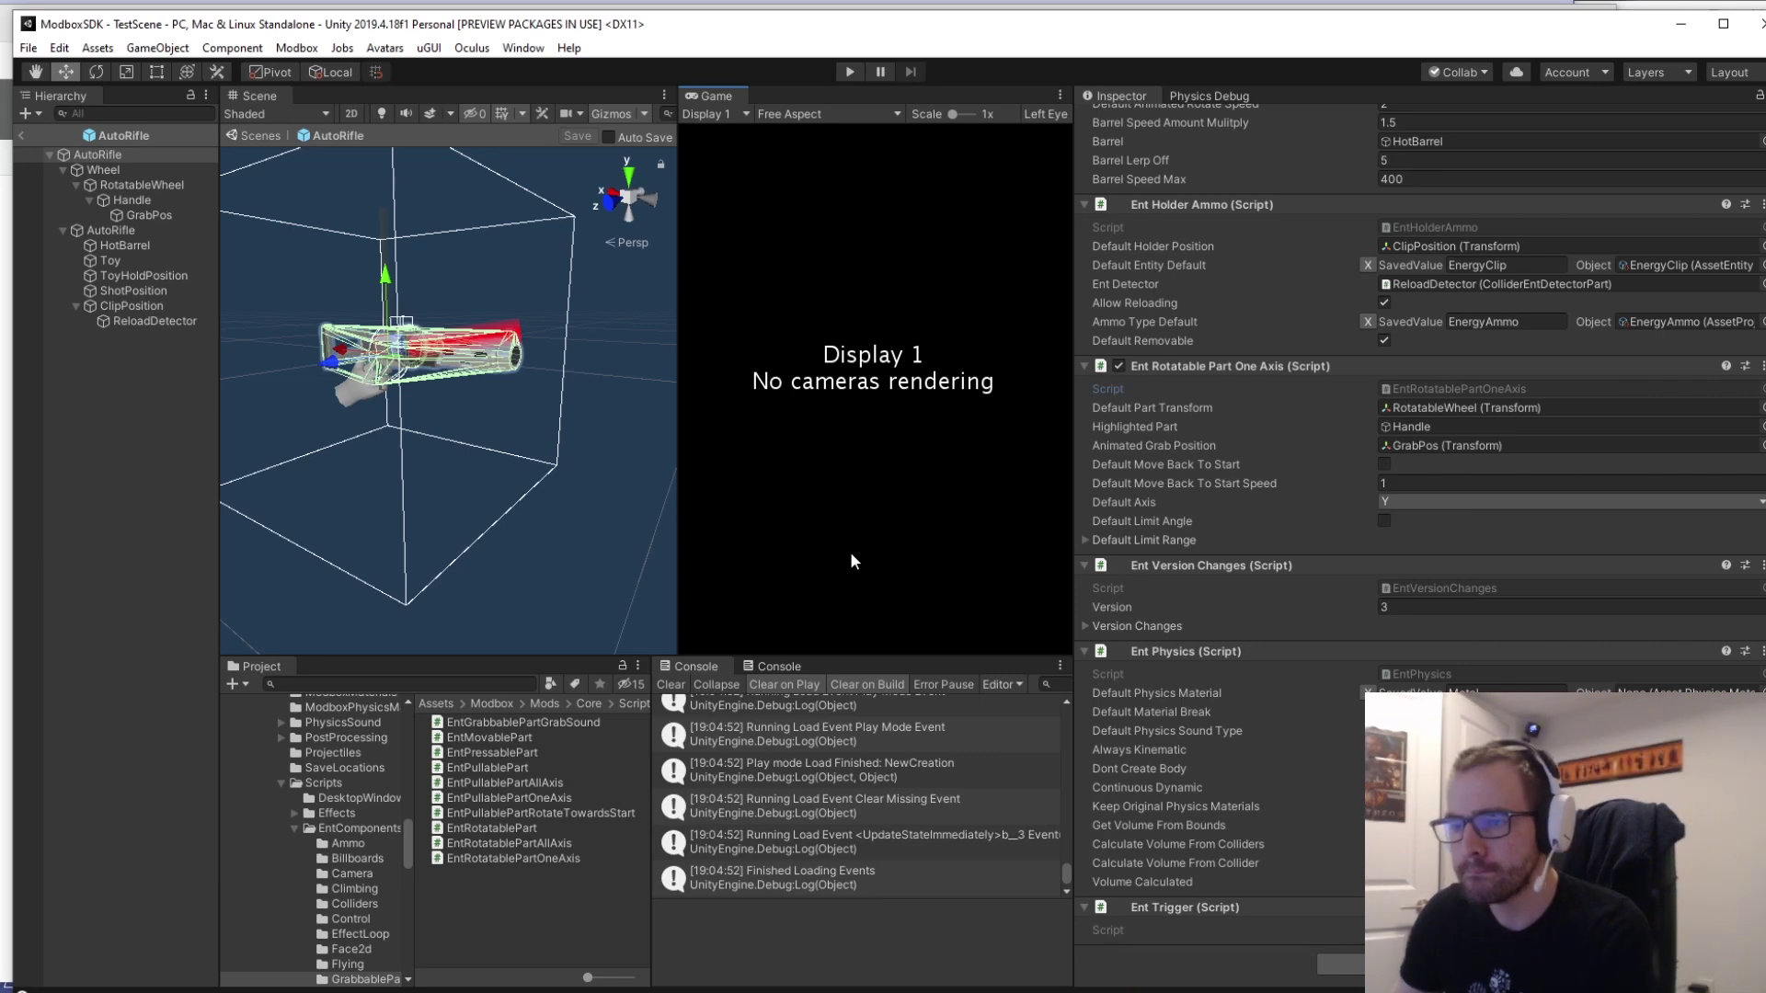
left_click(20, 135)
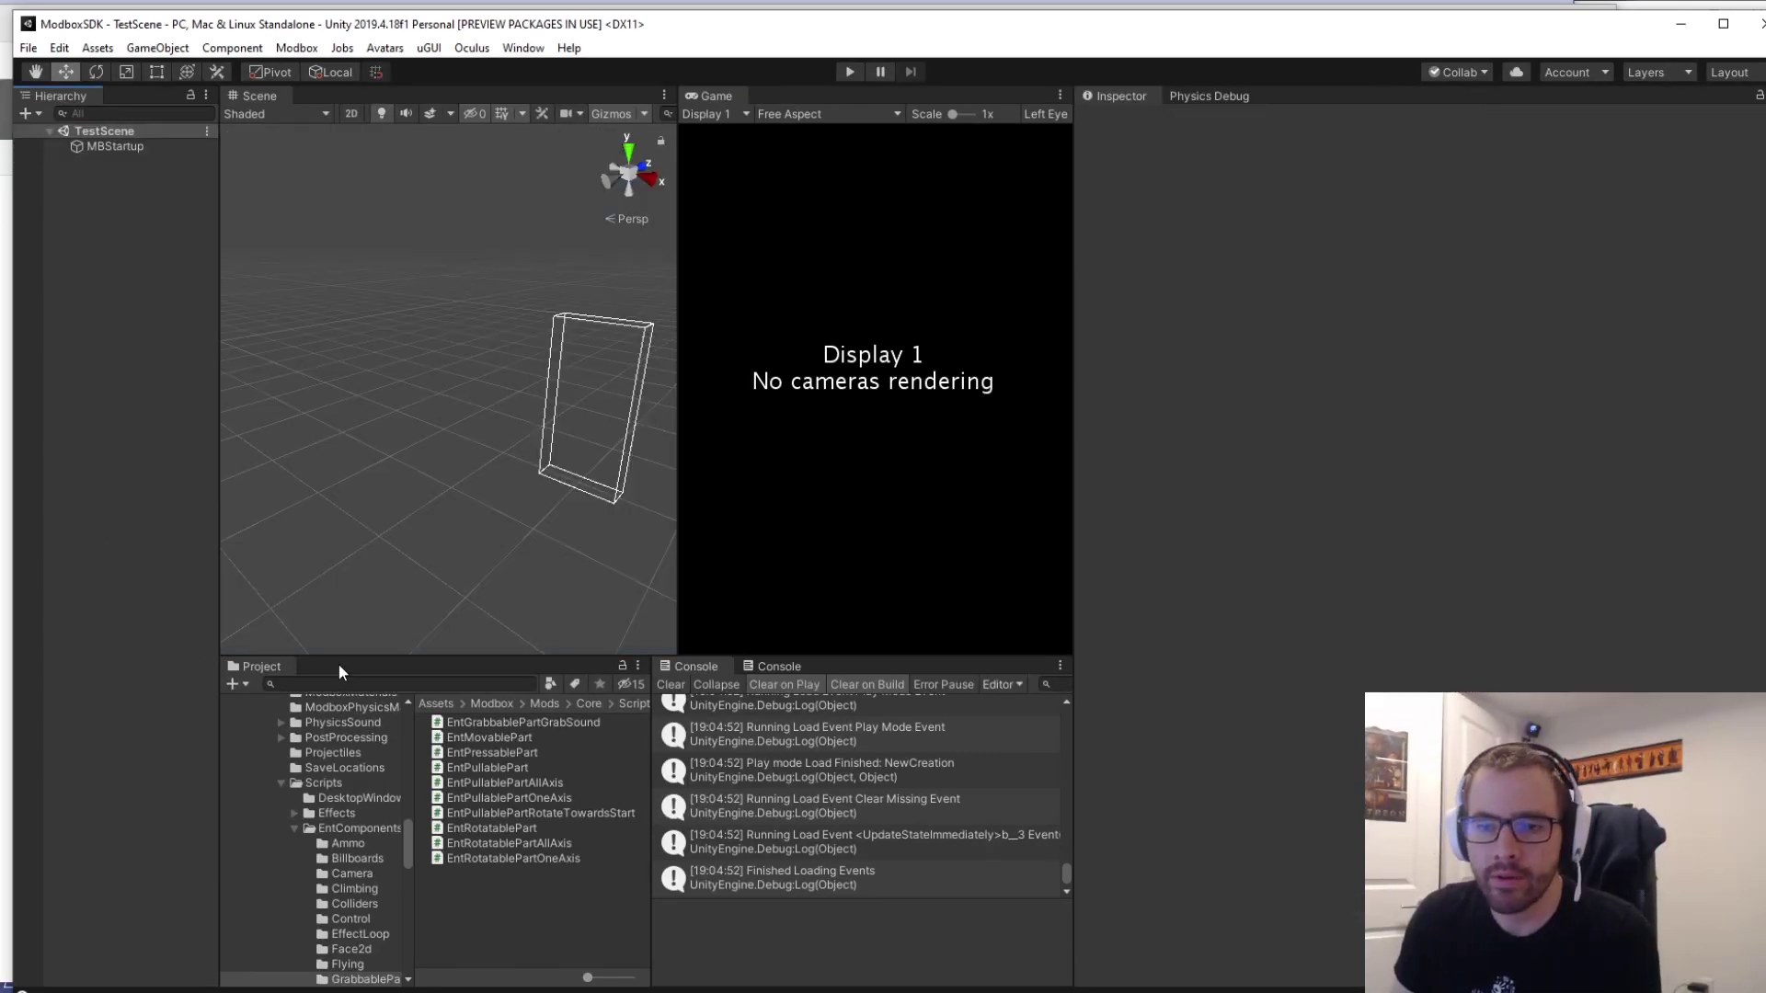
scroll(351, 802, "up", 10)
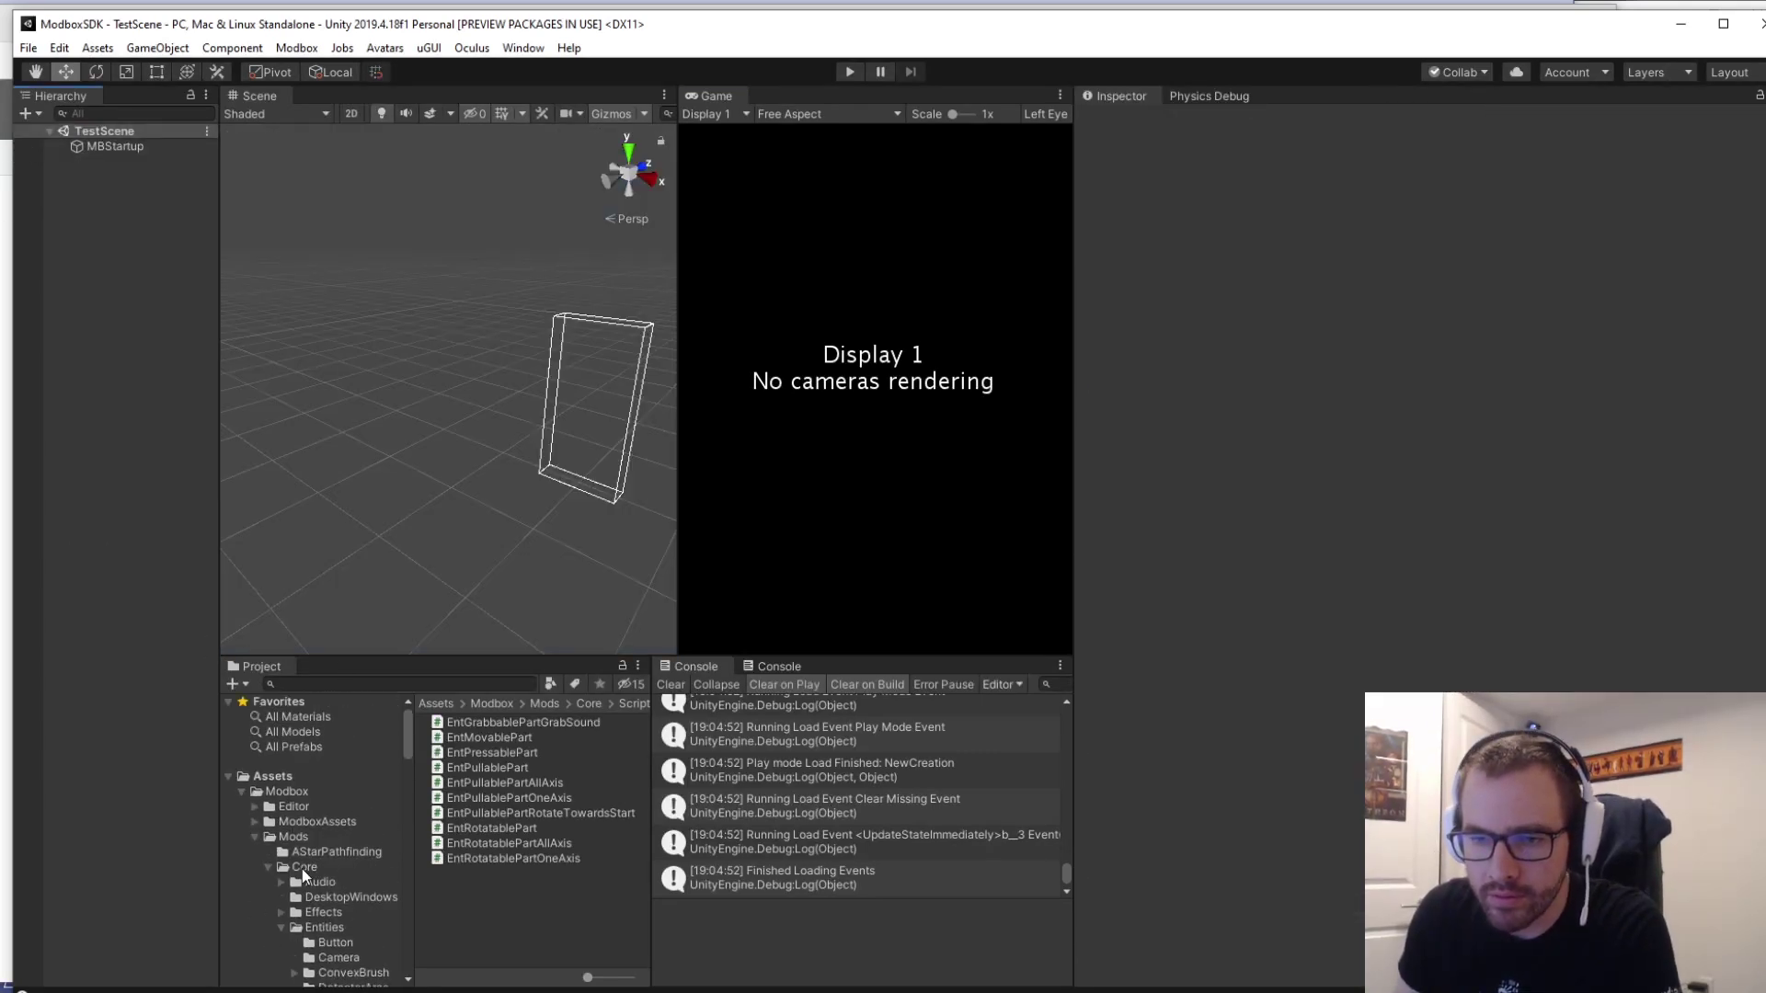
left_click(269, 867)
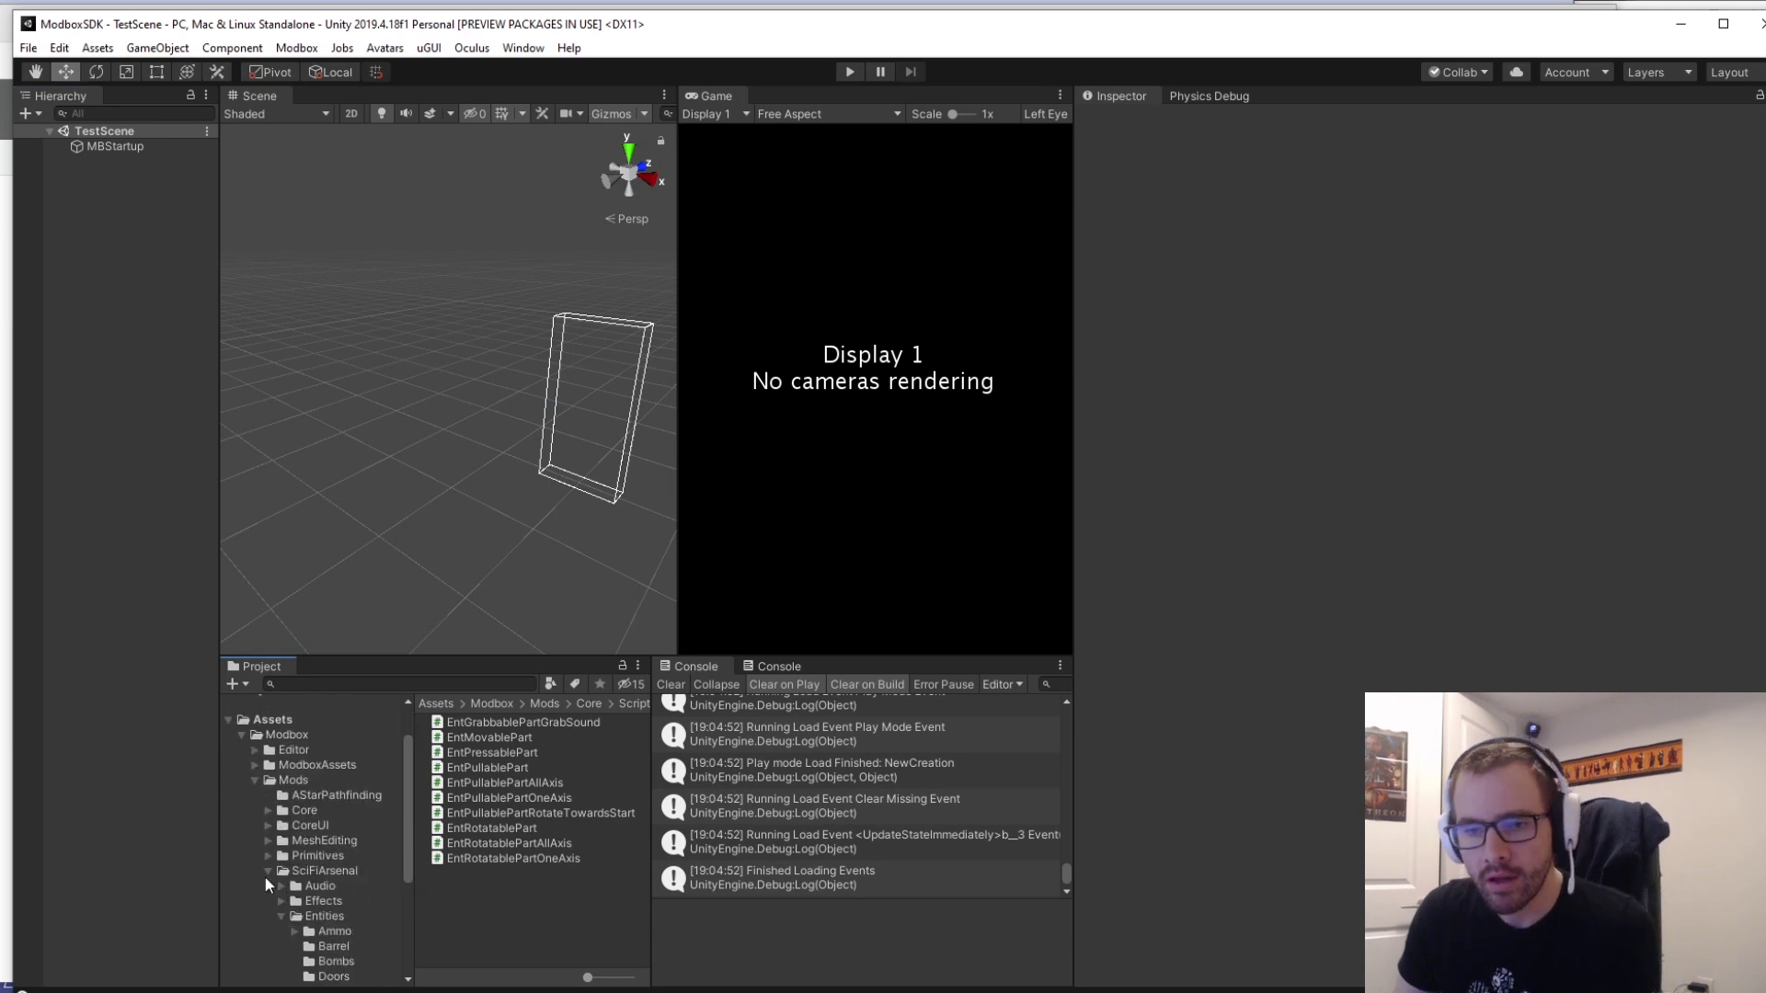
scroll(268, 881, "down", 1)
Start creating a new Modbox mod and name it ExampleMod.
left_click(315, 54)
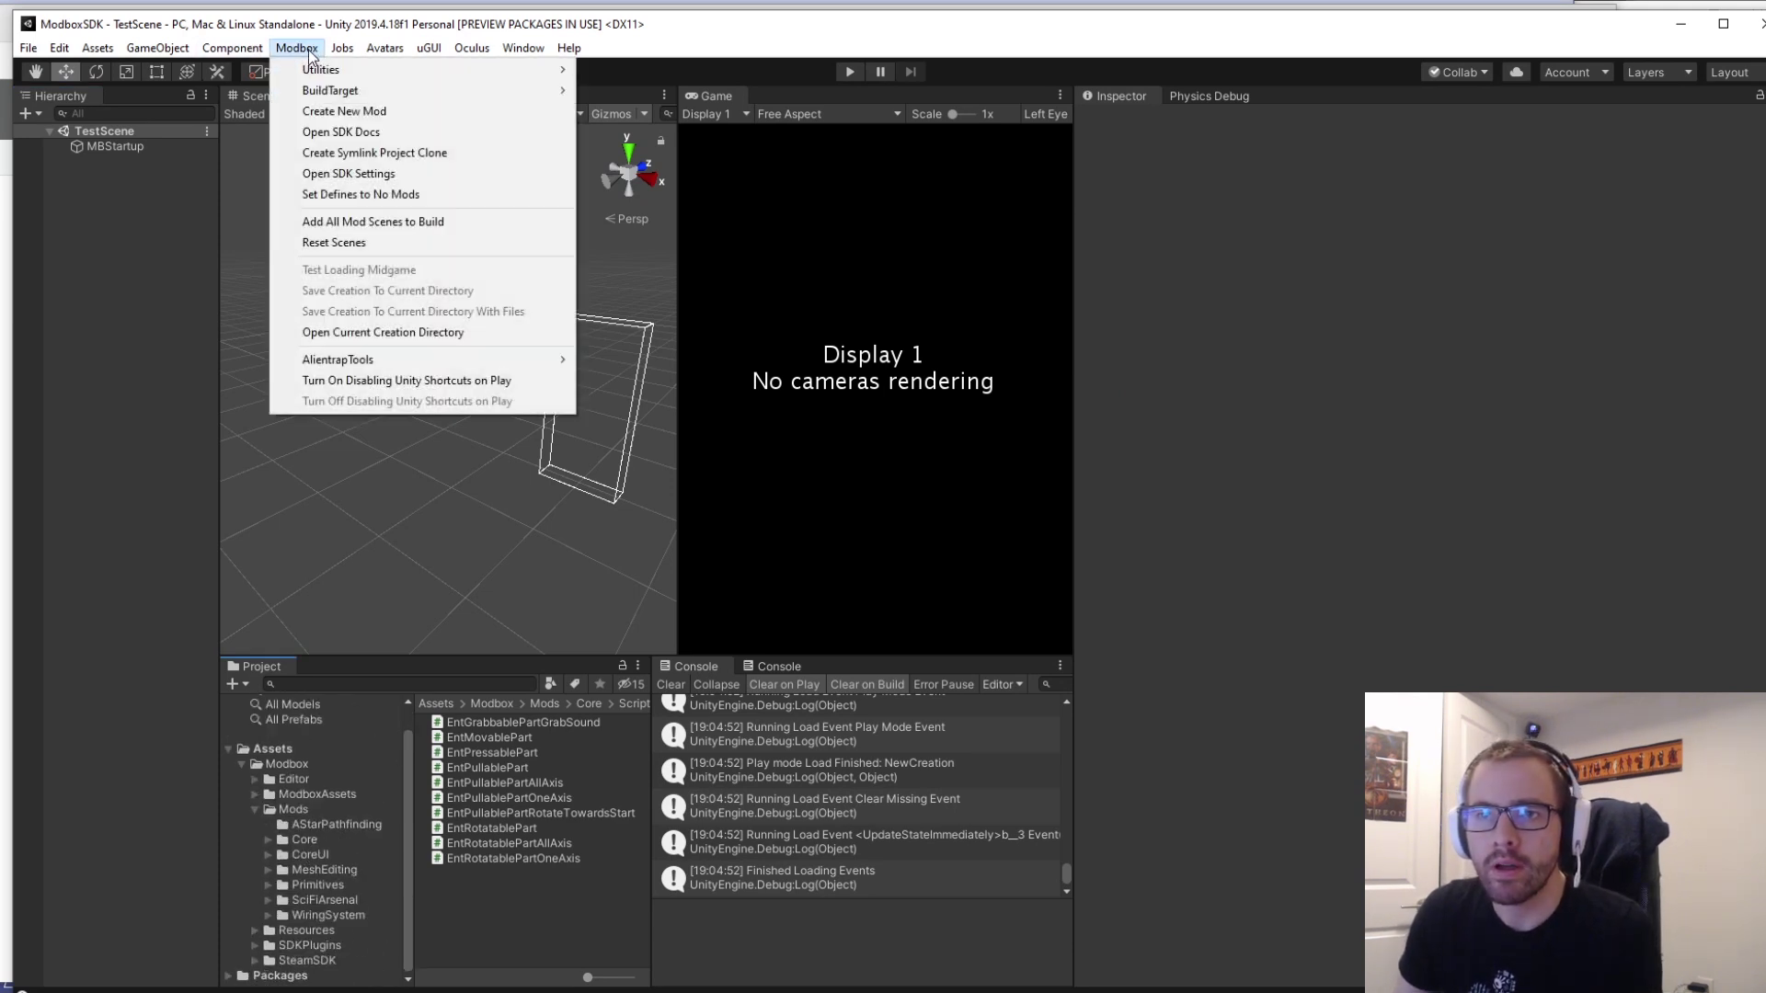
left_click(401, 110)
type("E")
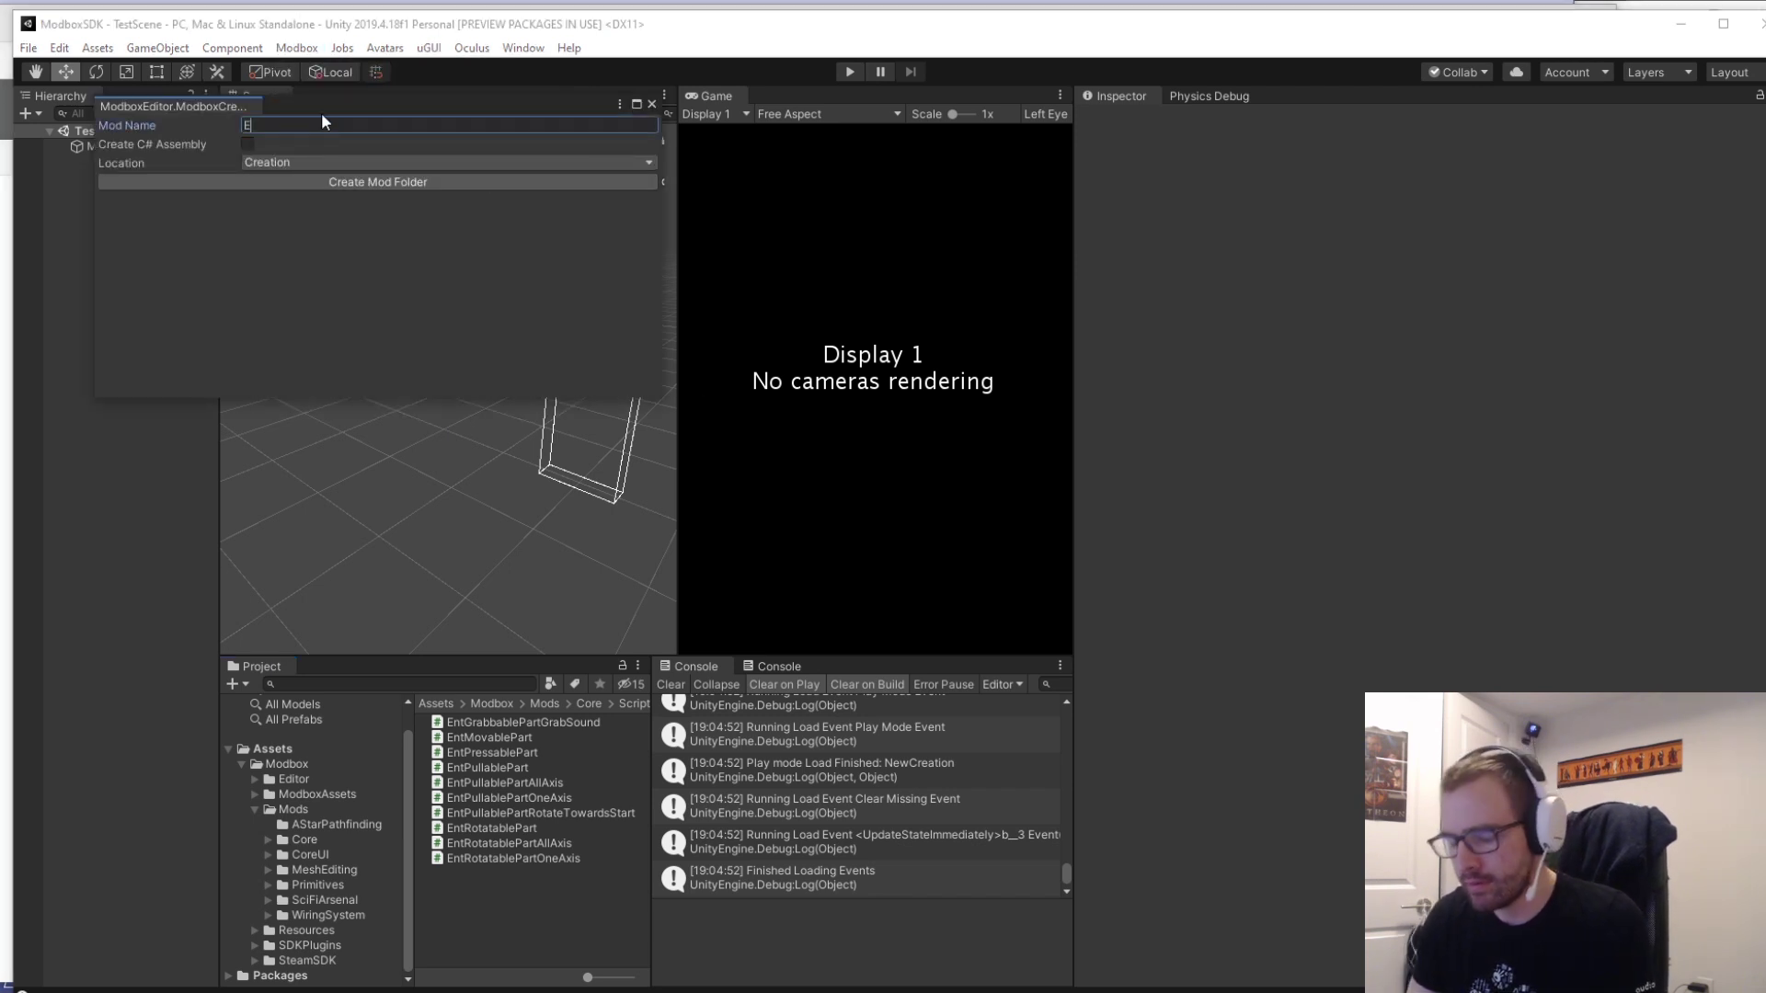
type("xampleMoid")
key("BackSpace")
key("BackSpace")
type("d")
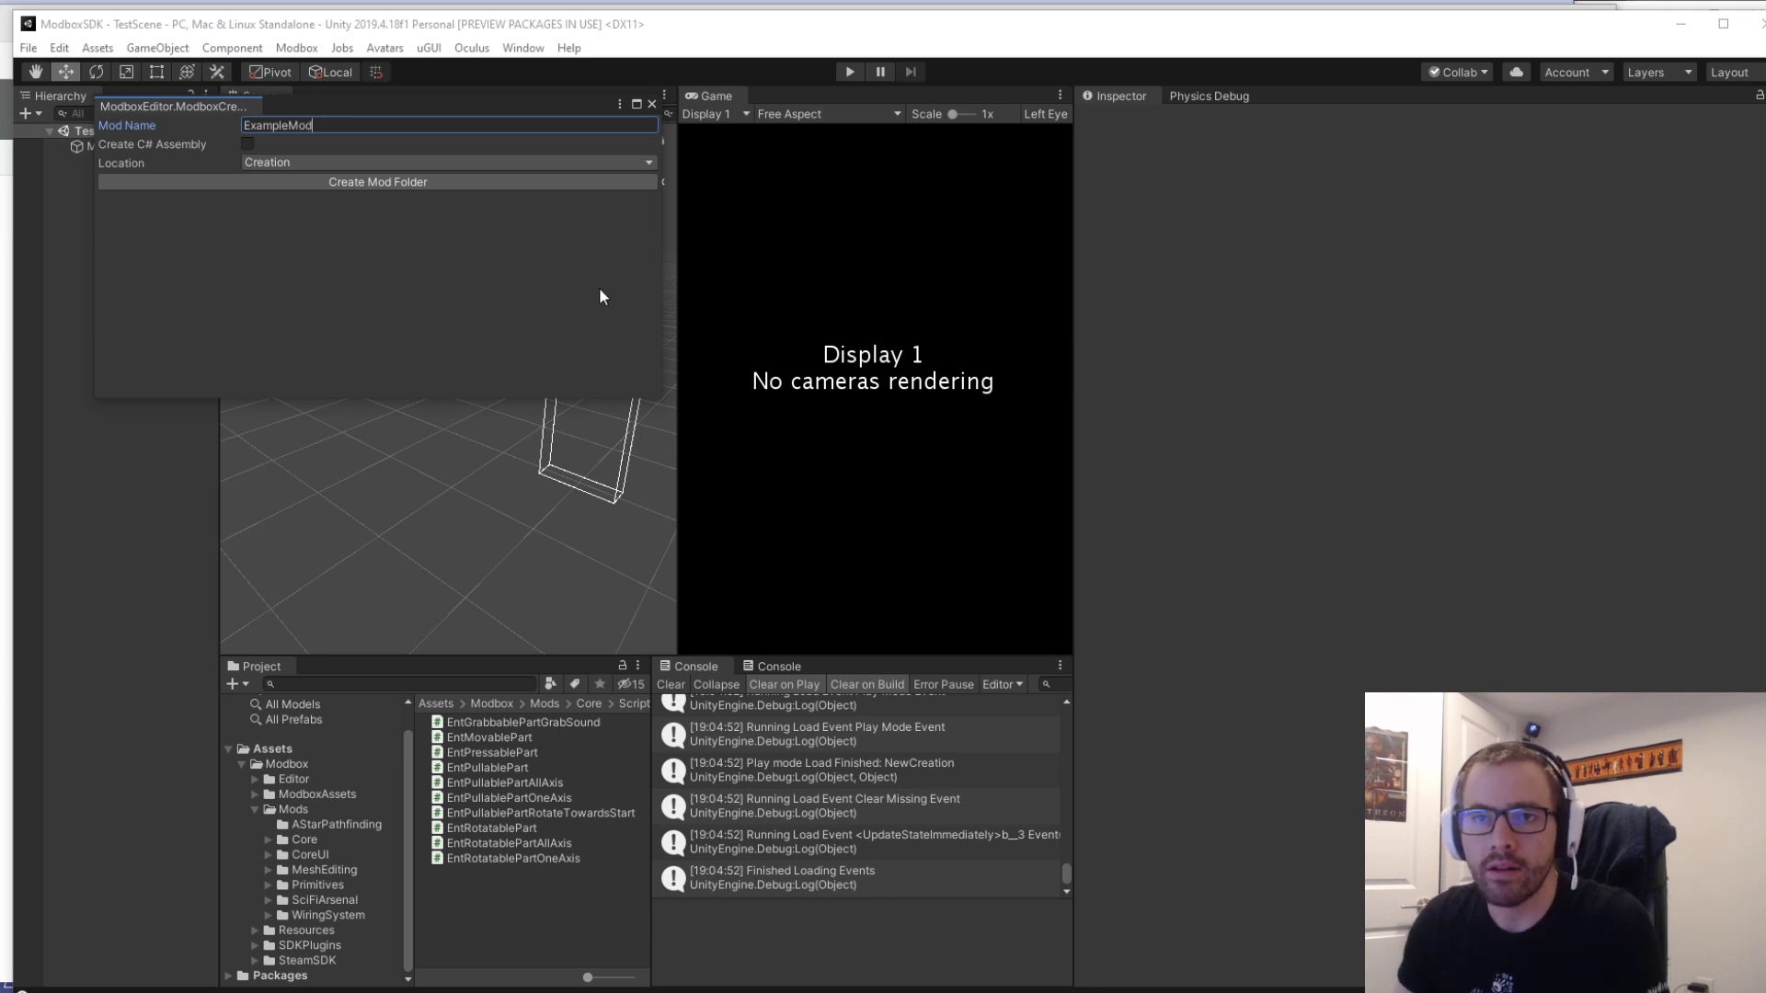
Enable the C# assembly and mod system script options for ExampleMod and create its mod folder.
left_click(248, 145)
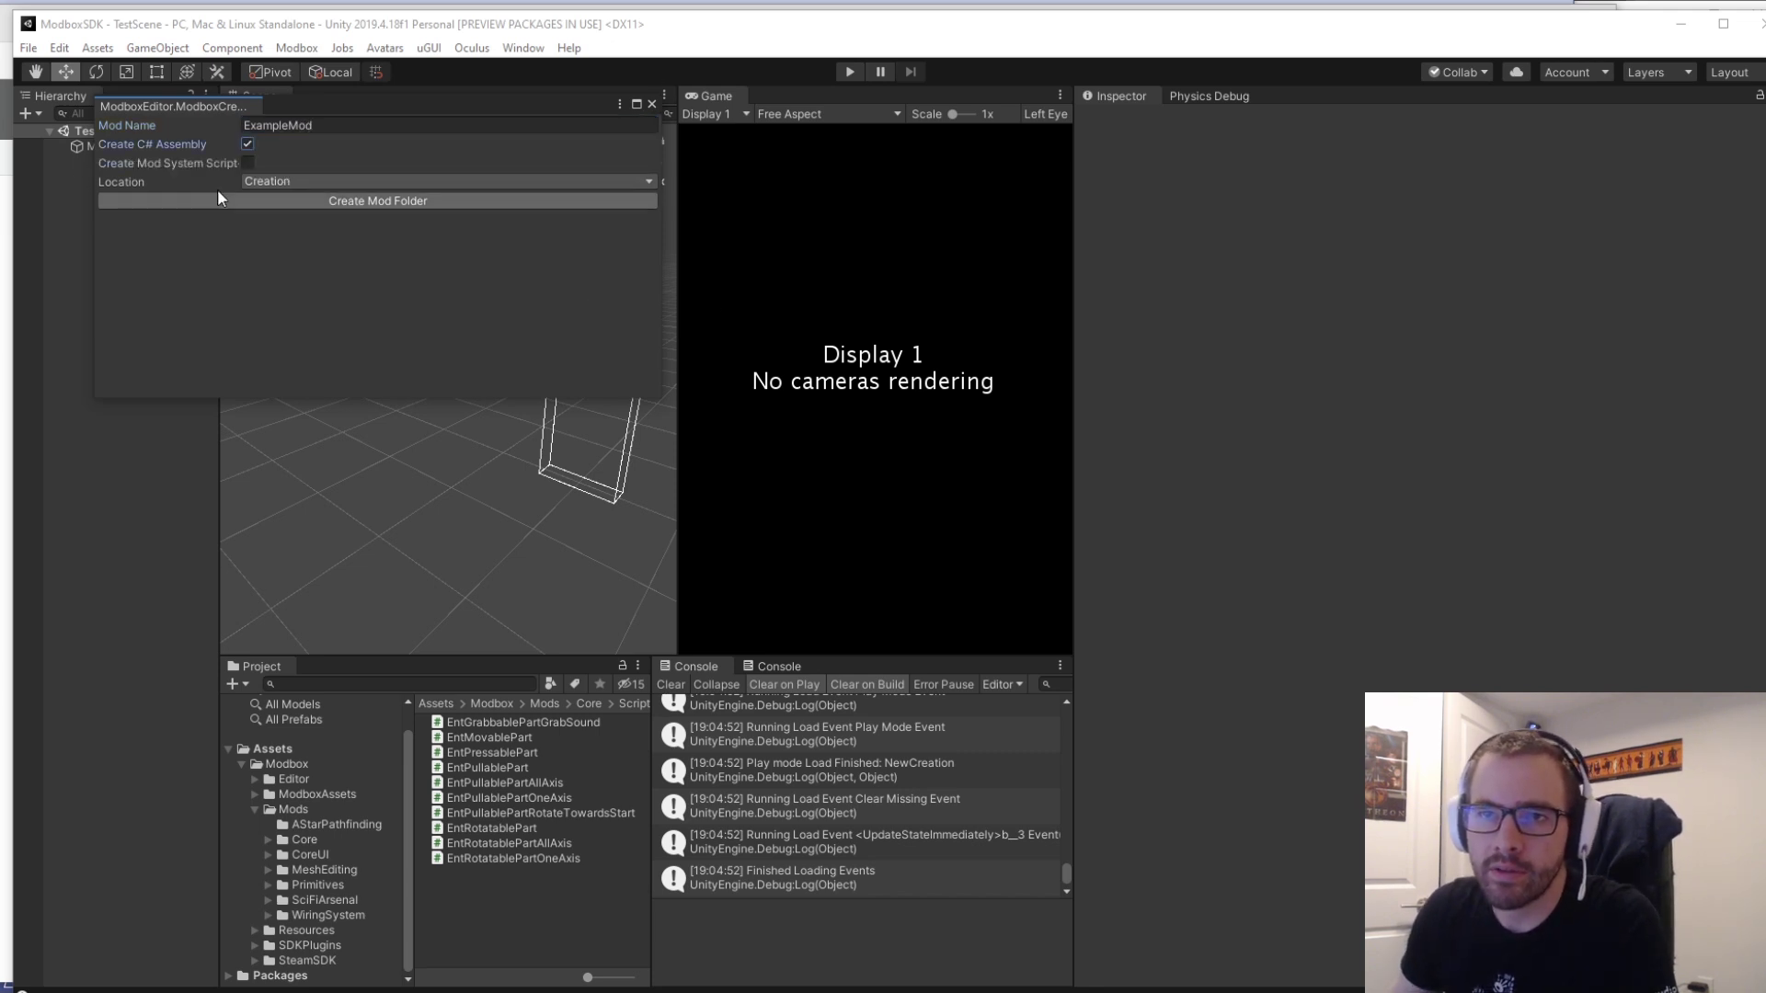
left_click_drag(406, 103, 570, 263)
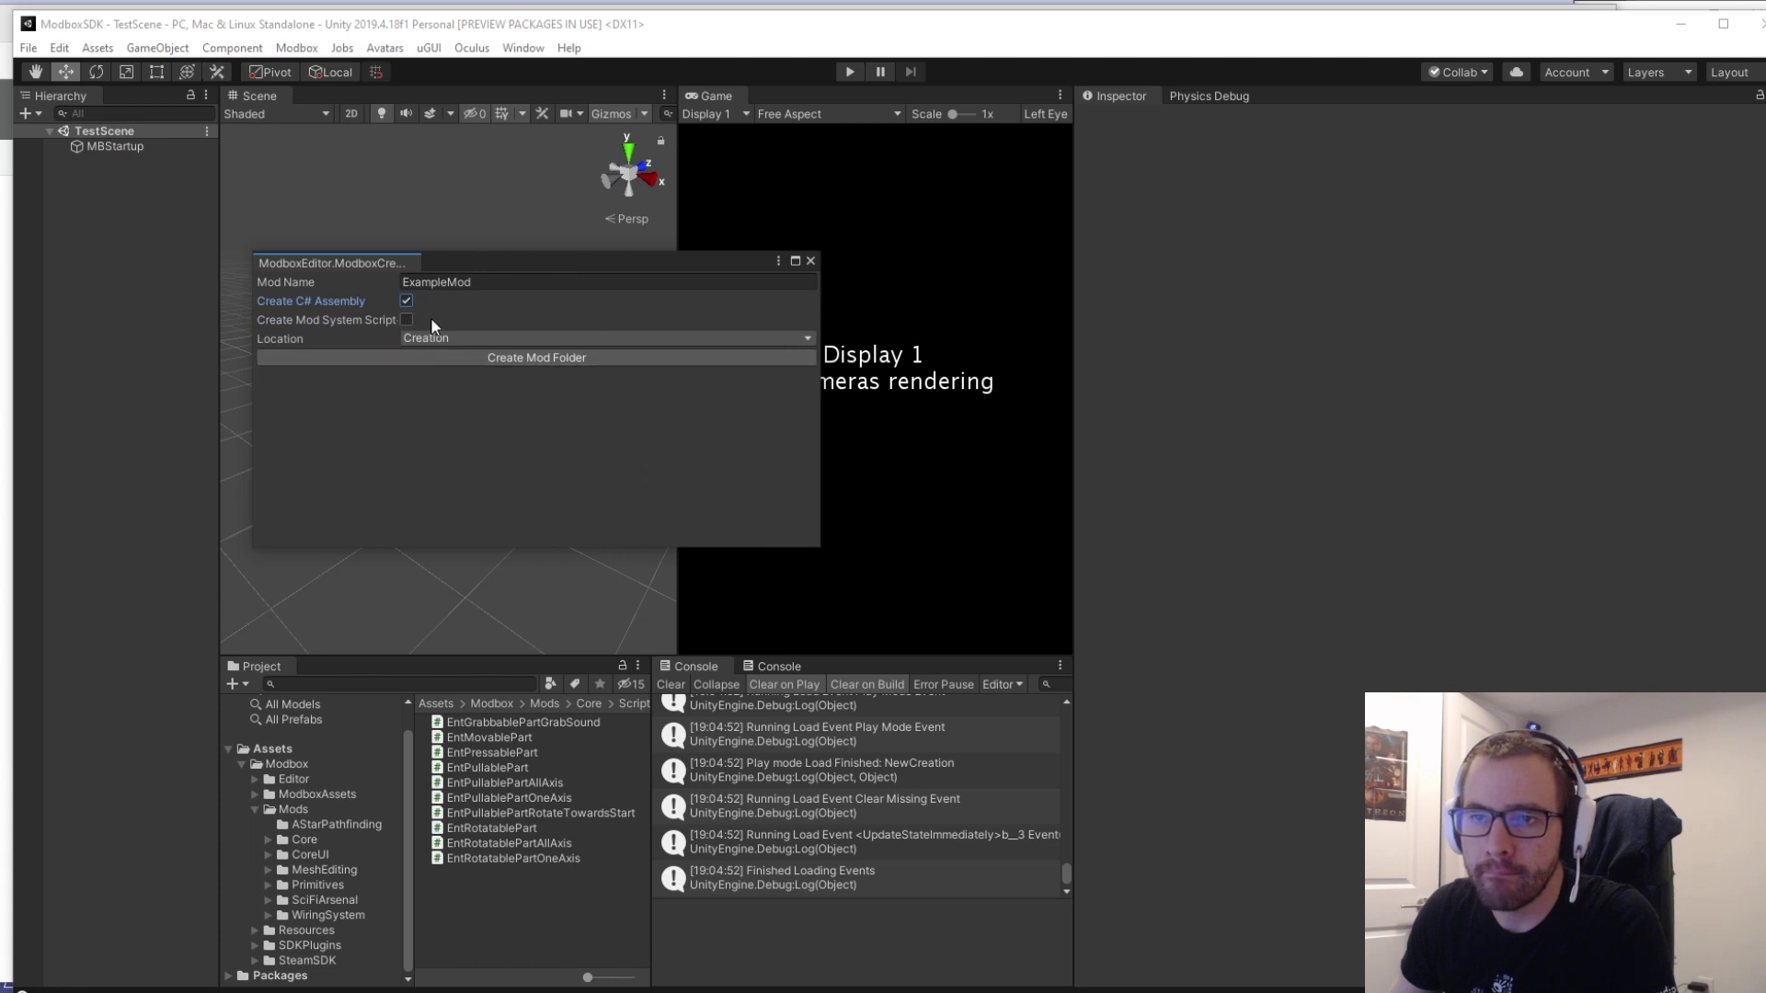
left_click(504, 357)
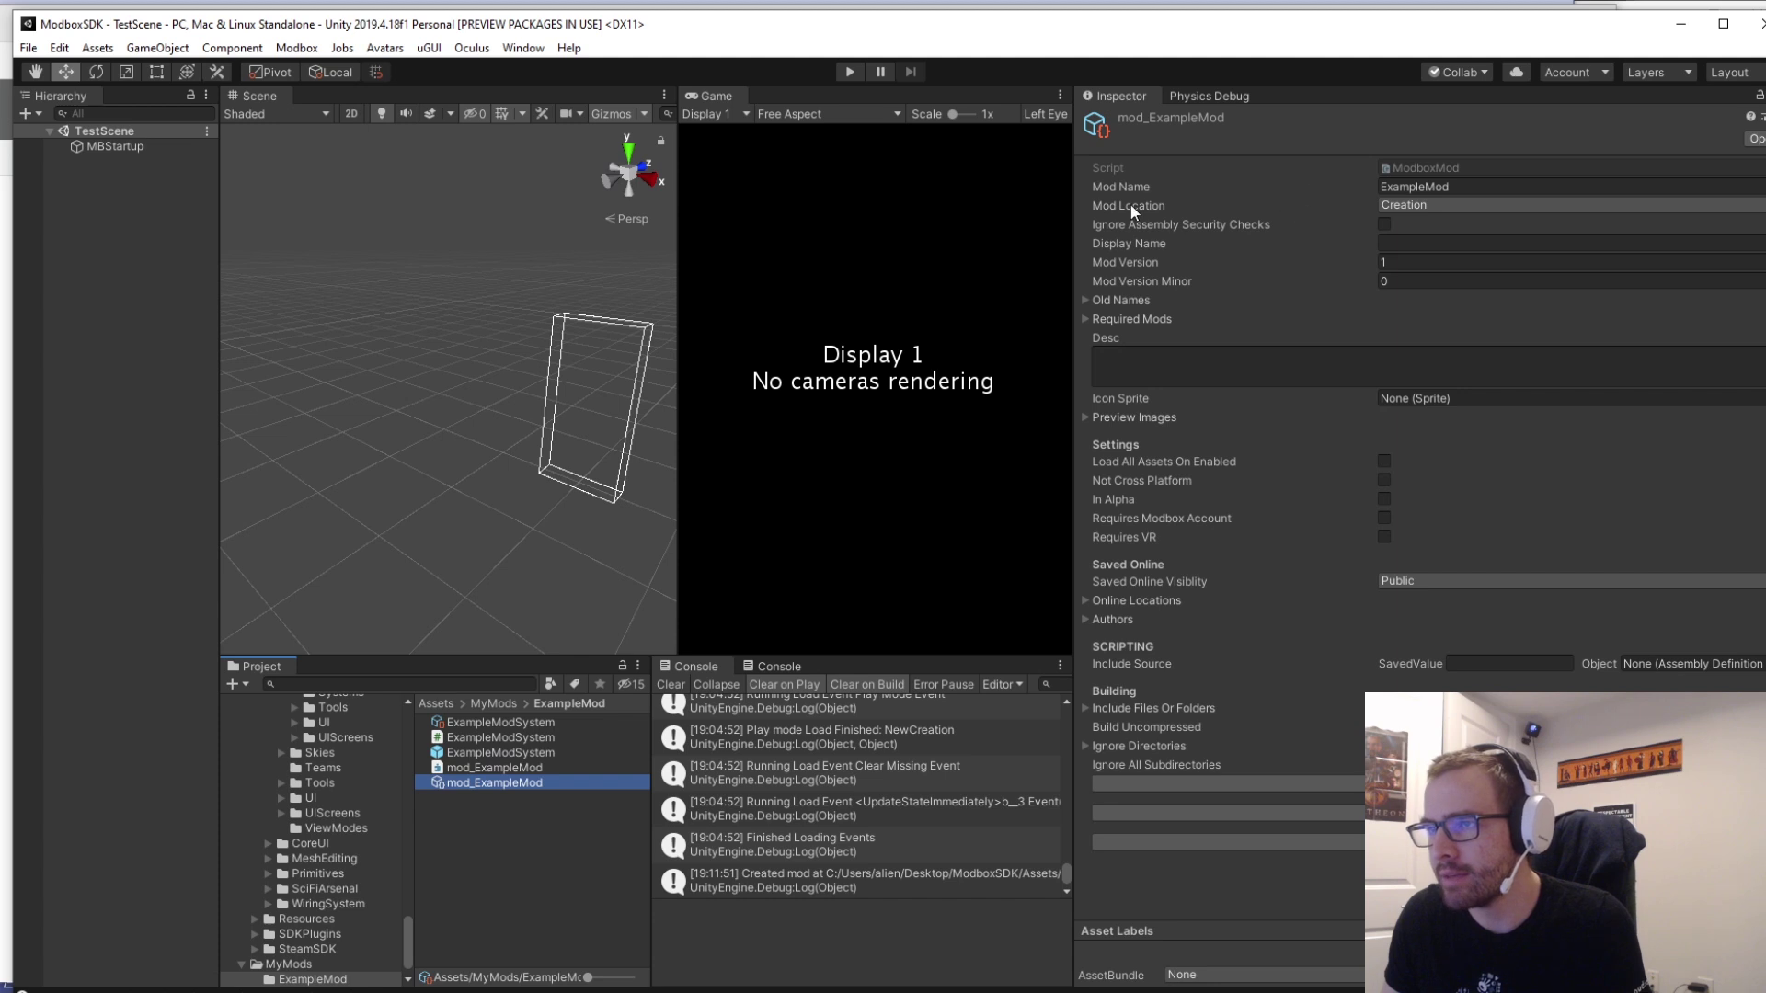
Review the mod_ExampleMod settings, including the saved online visibility and online locations, and deselect the asset.
left_click(1352, 366)
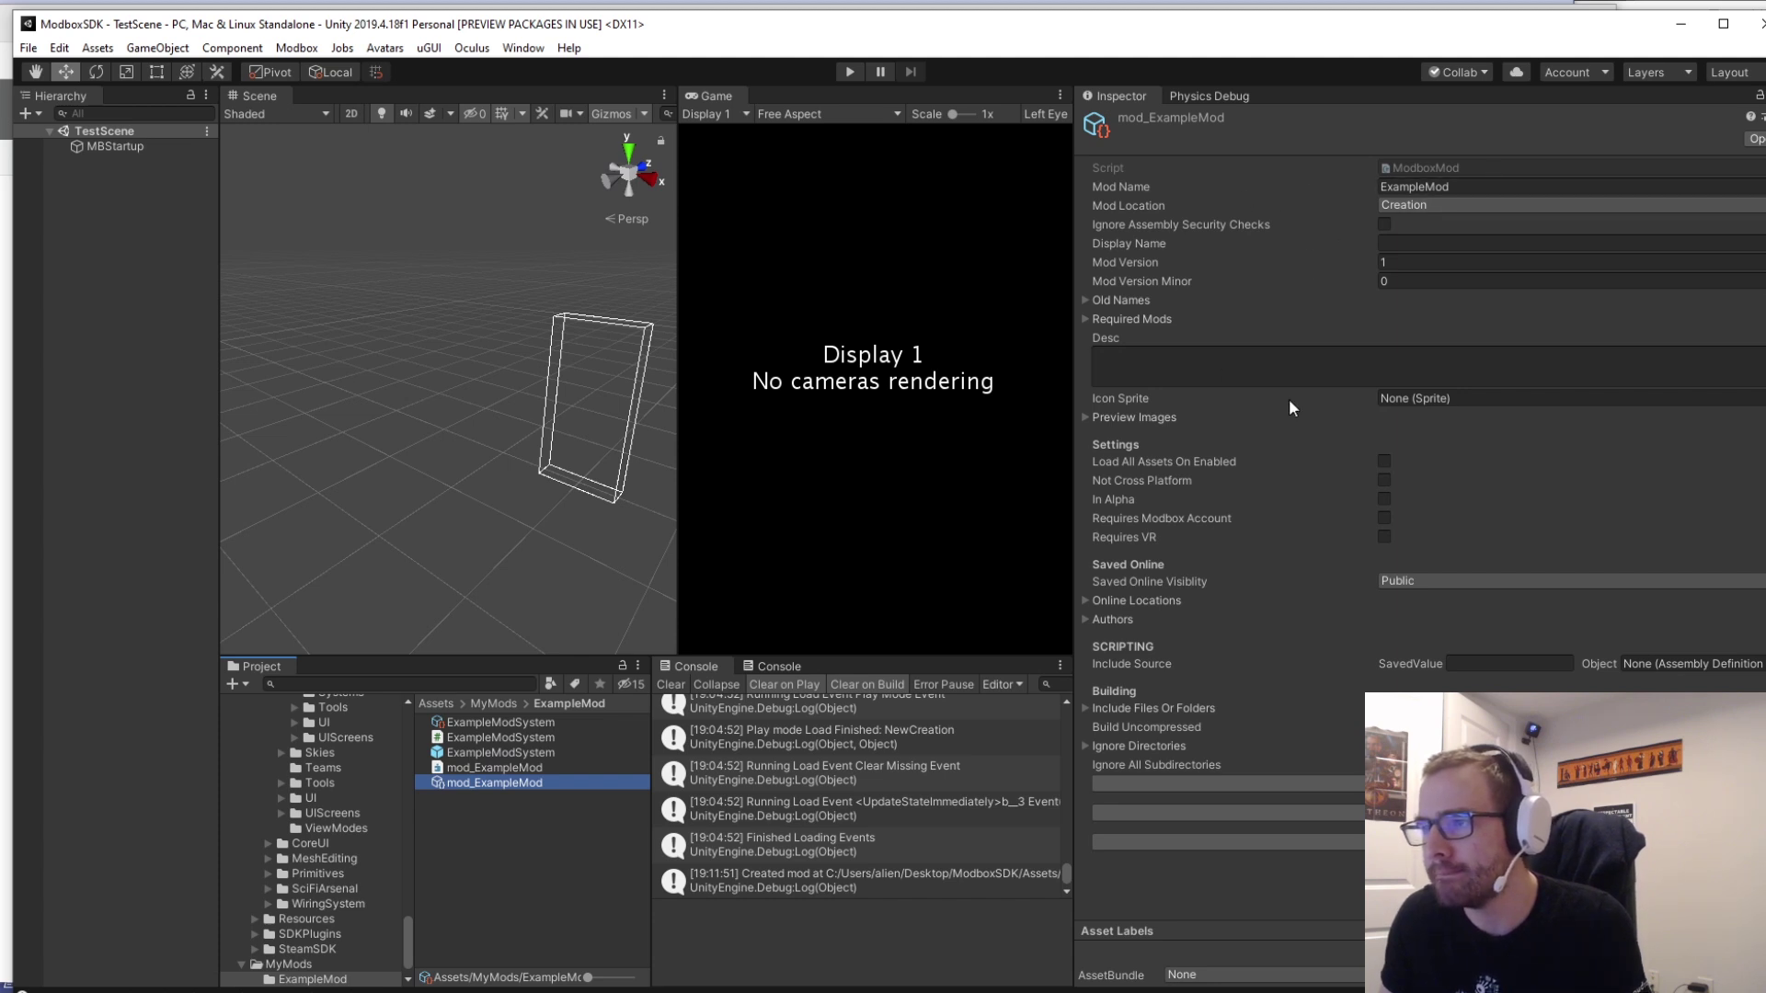
left_click(1442, 580)
left_click(1442, 586)
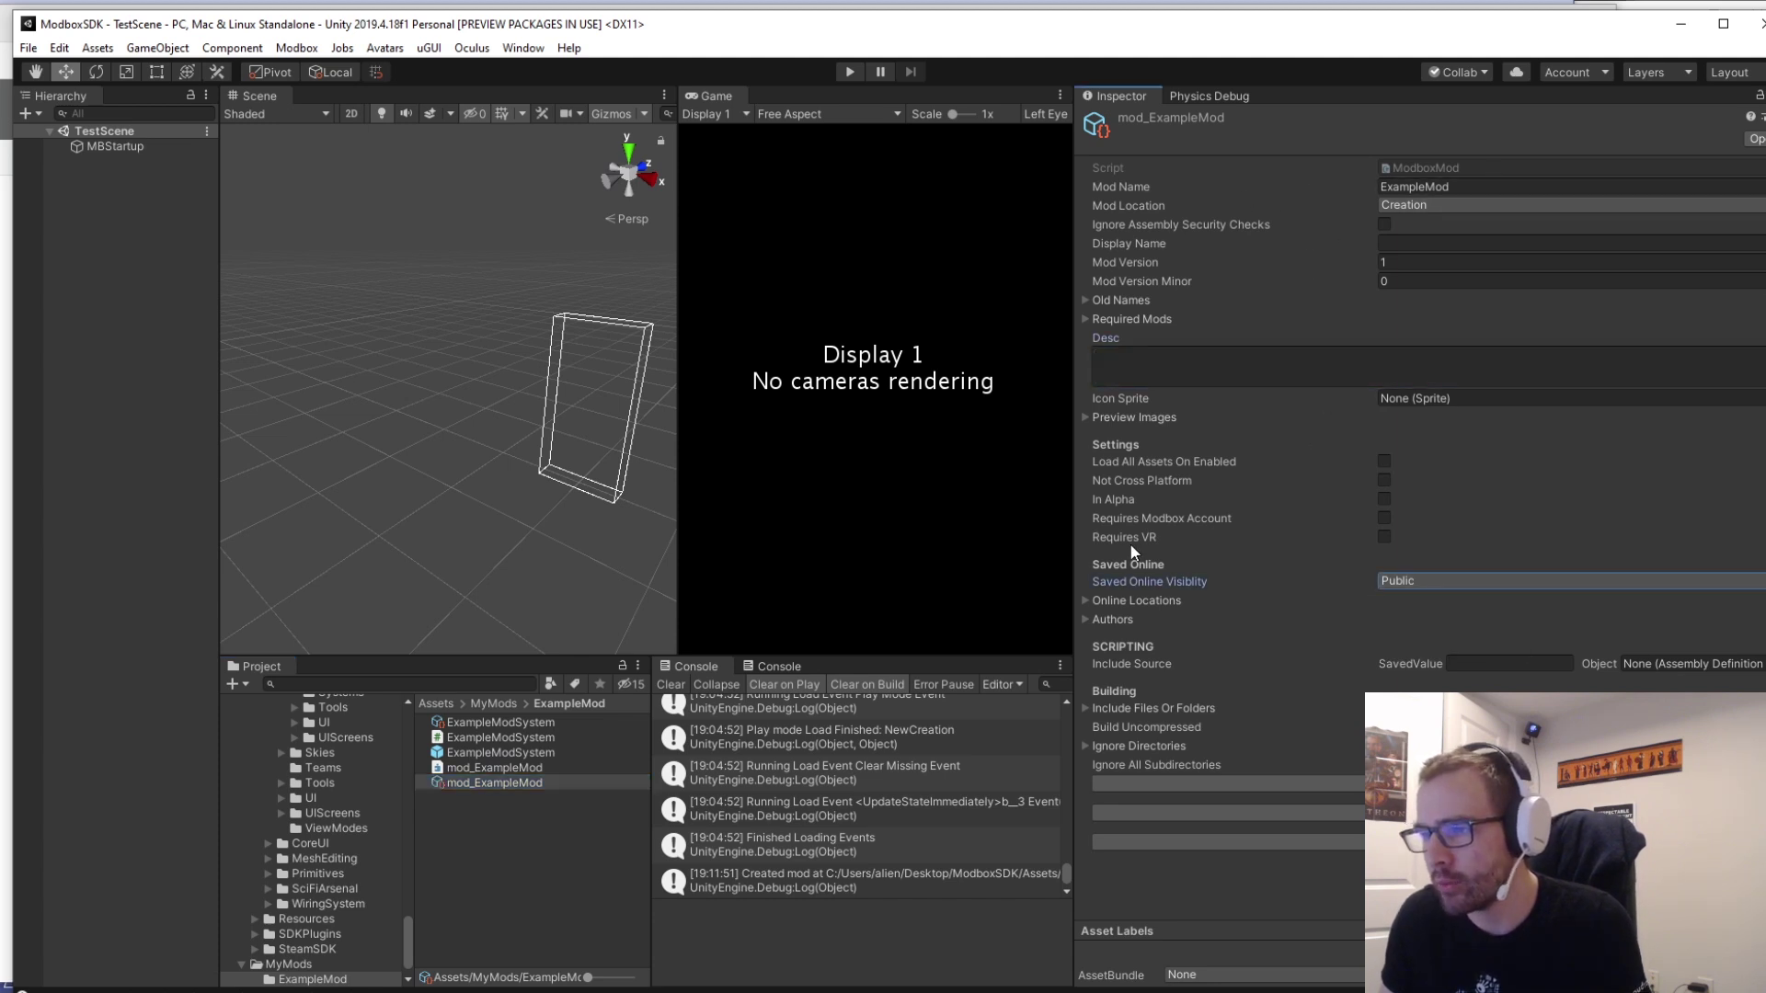
left_click(1139, 602)
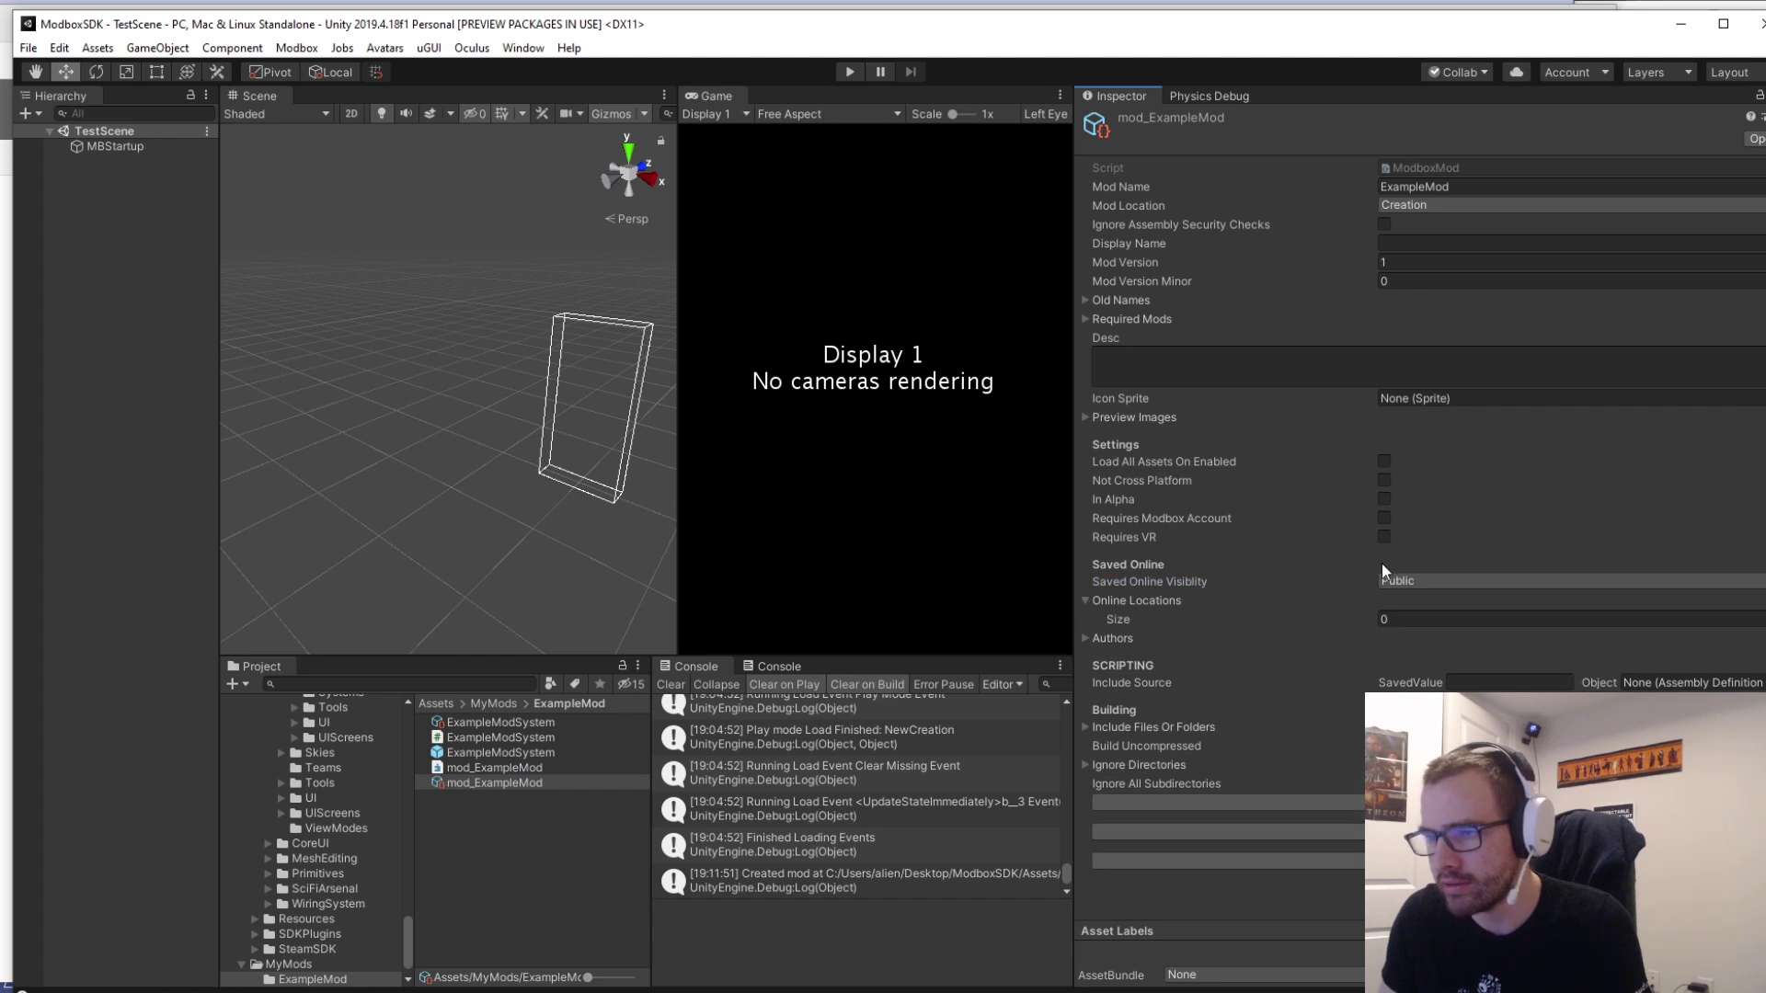
left_click(504, 820)
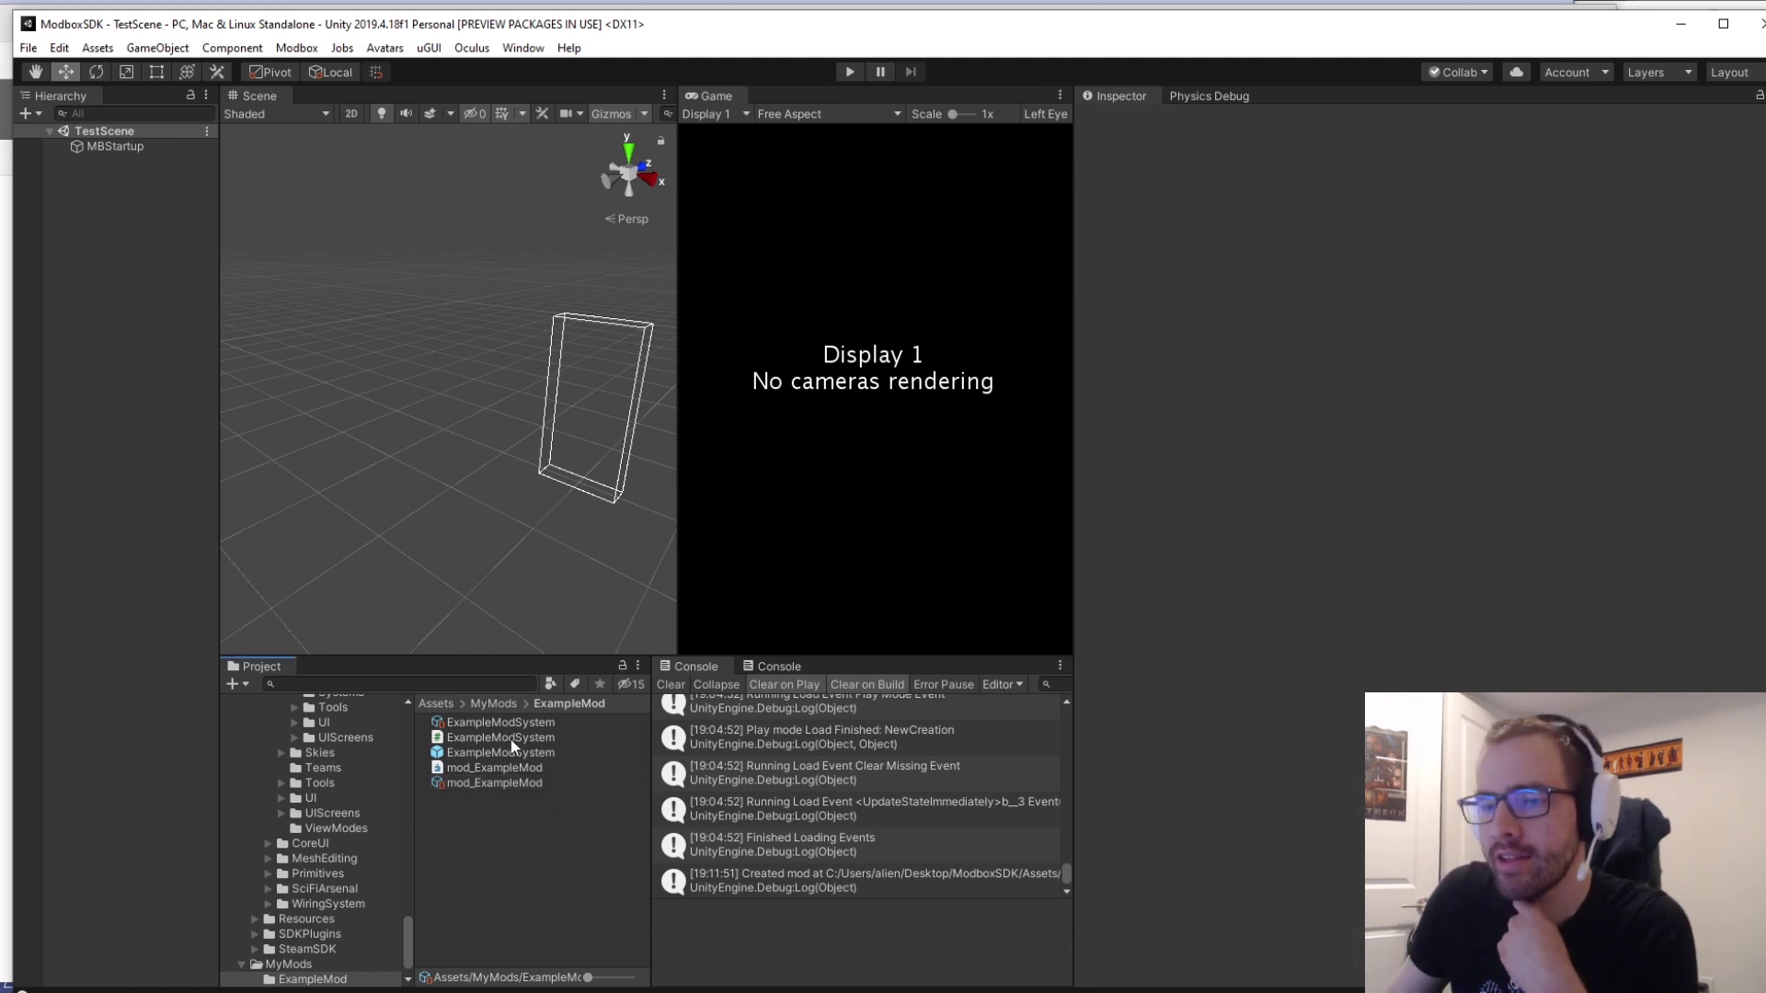
Inspect the ExampleModSystem prefab, script and mod system asset, plus the mod_ExampleMod assembly definition.
left_click(526, 750)
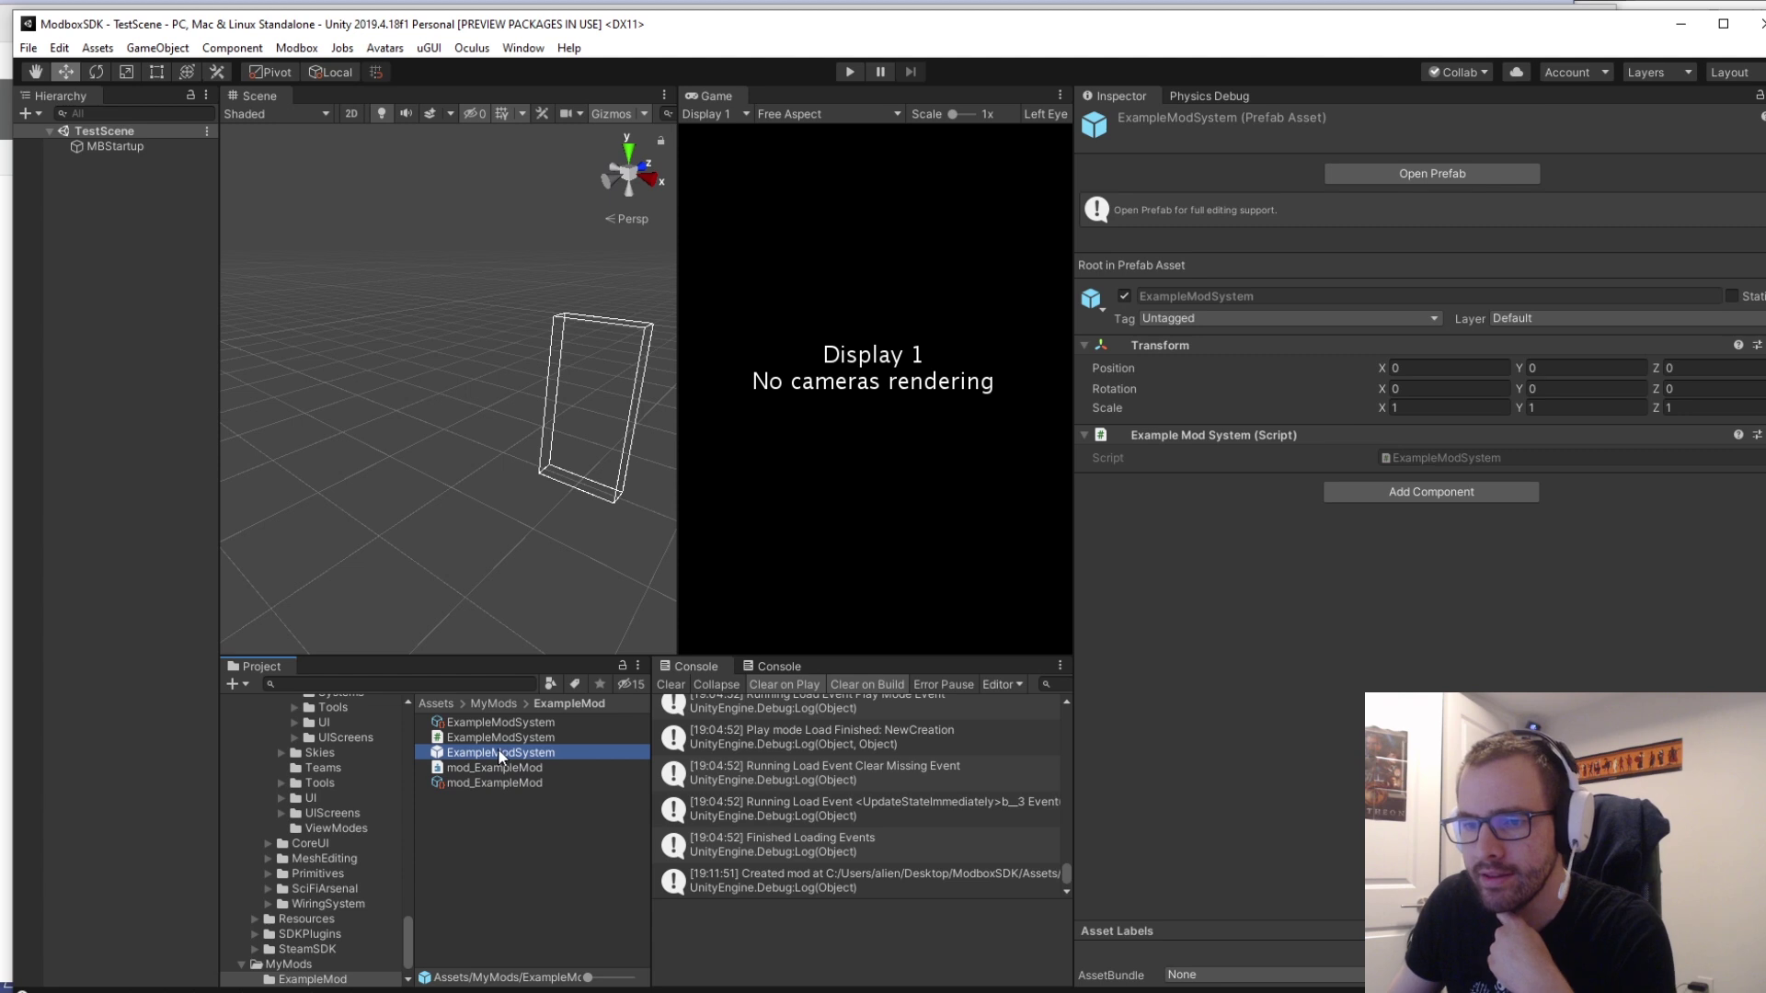
left_click(510, 733)
left_click(512, 722)
left_click(516, 747)
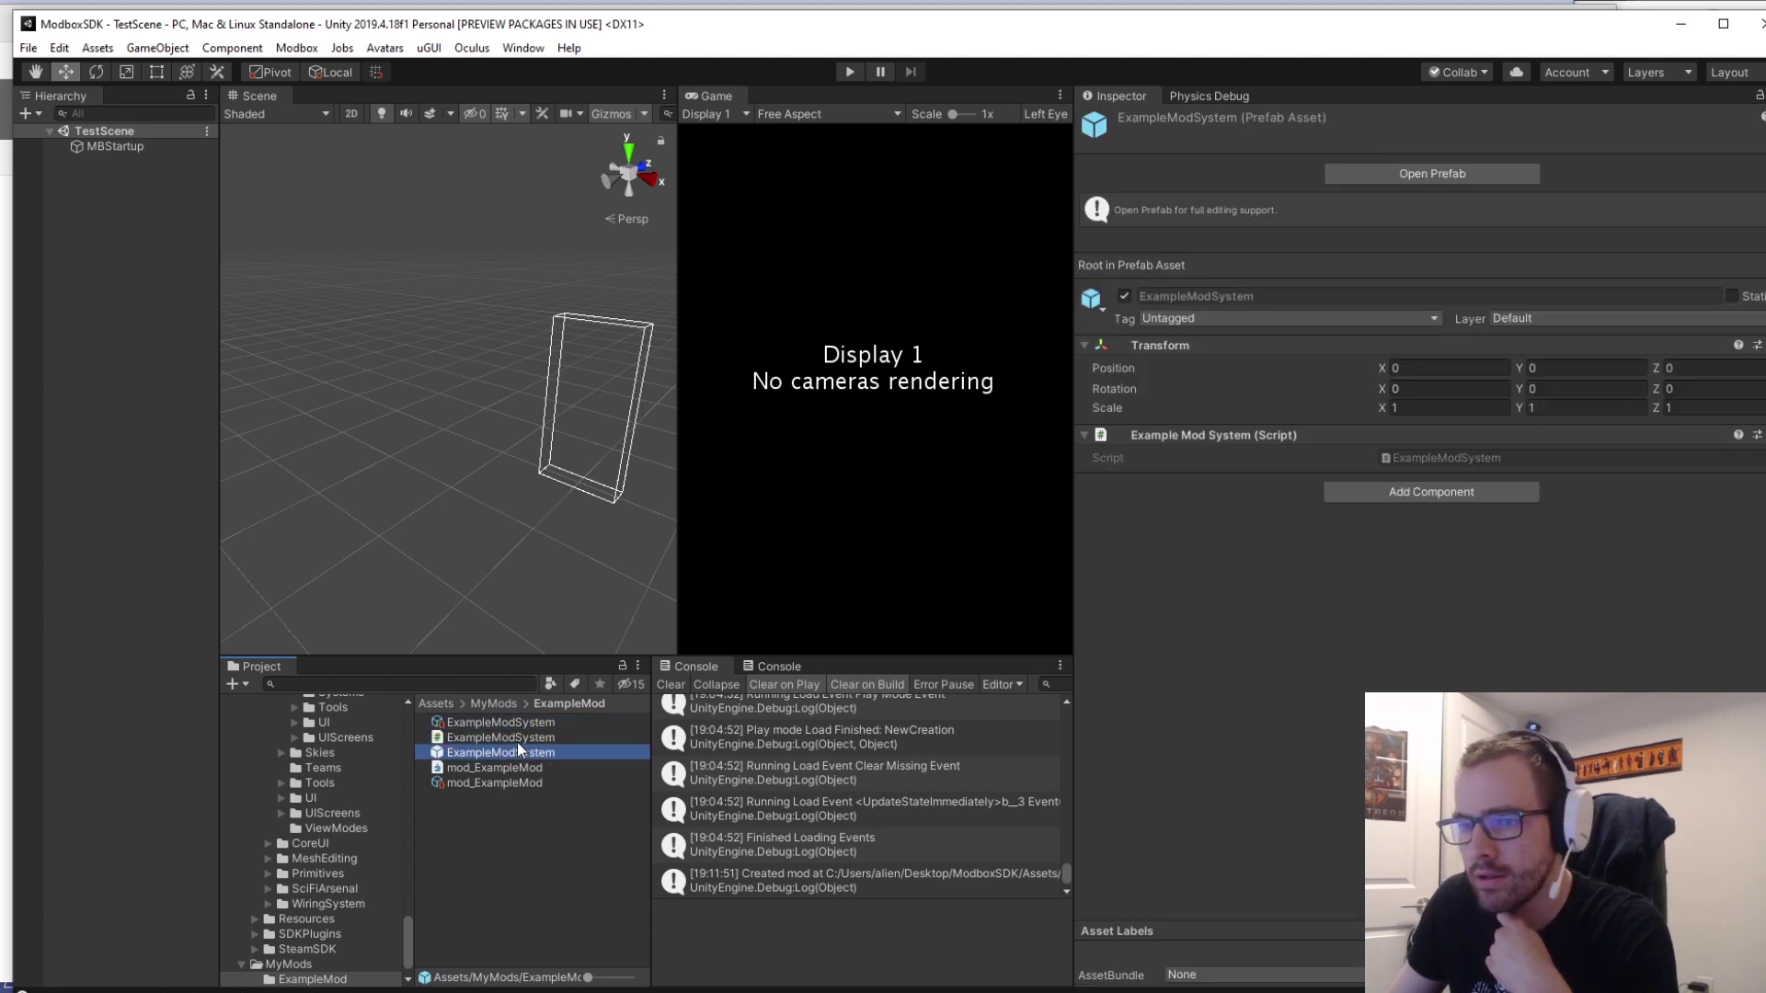
left_click(526, 737)
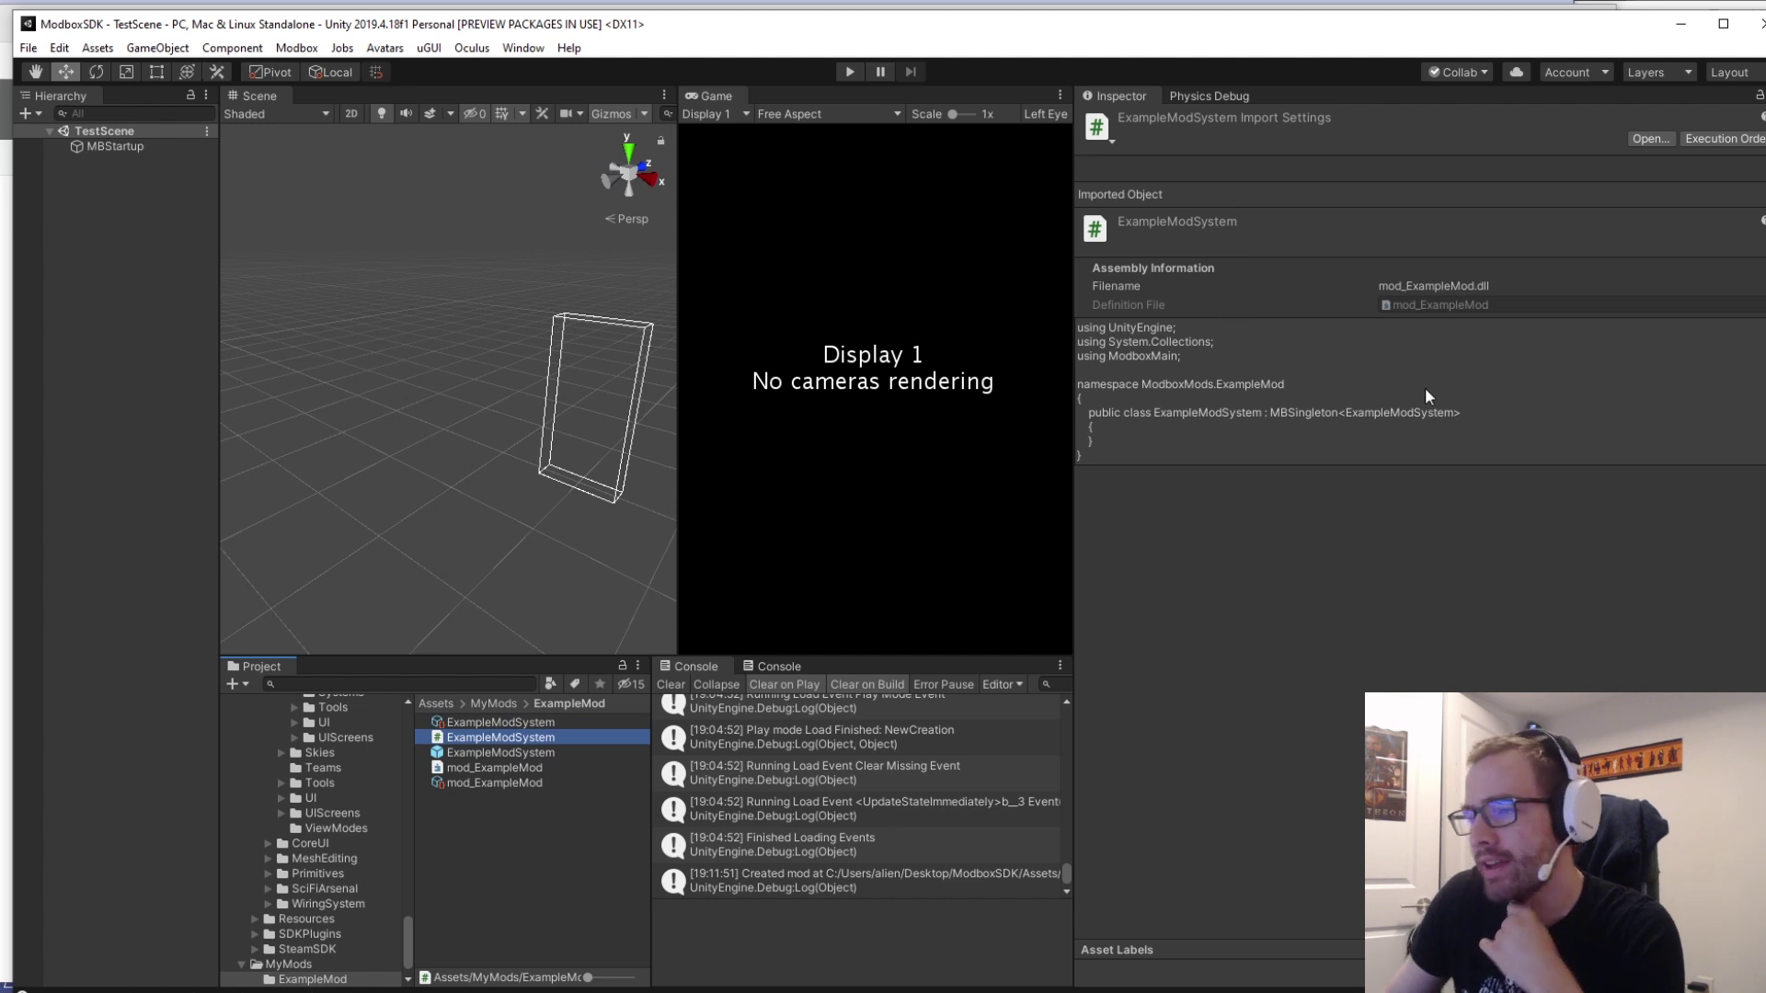
left_click(543, 722)
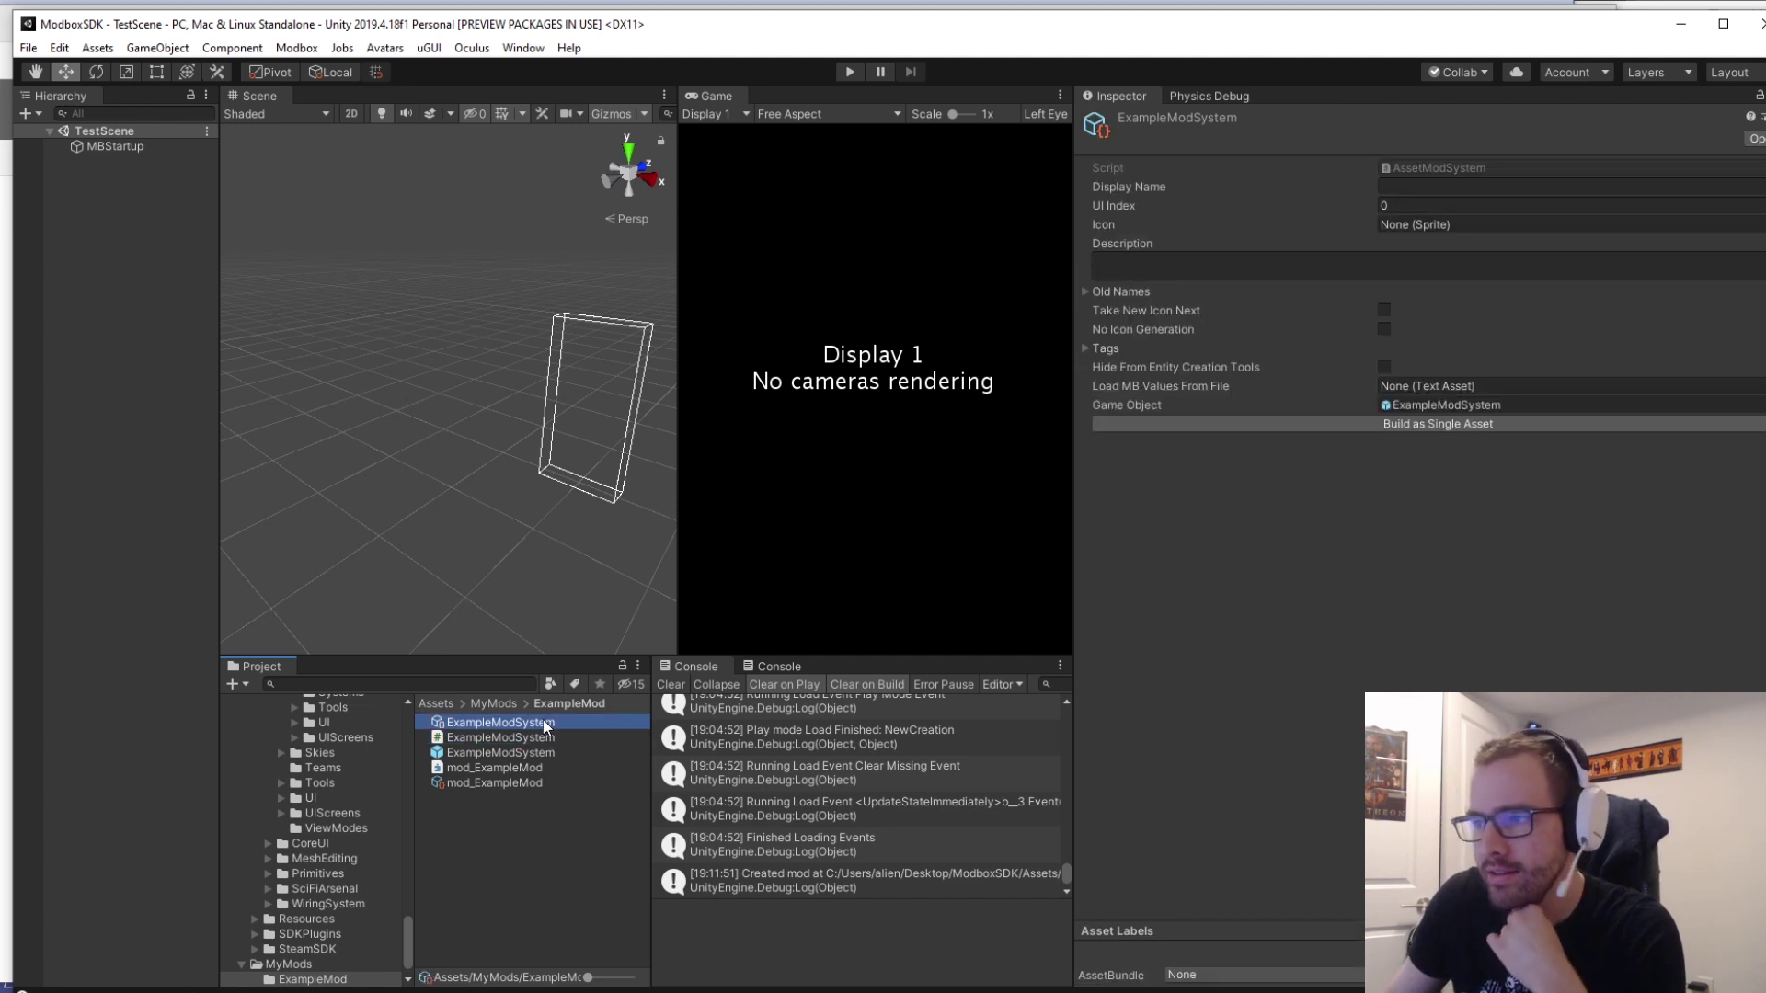
left_click(515, 769)
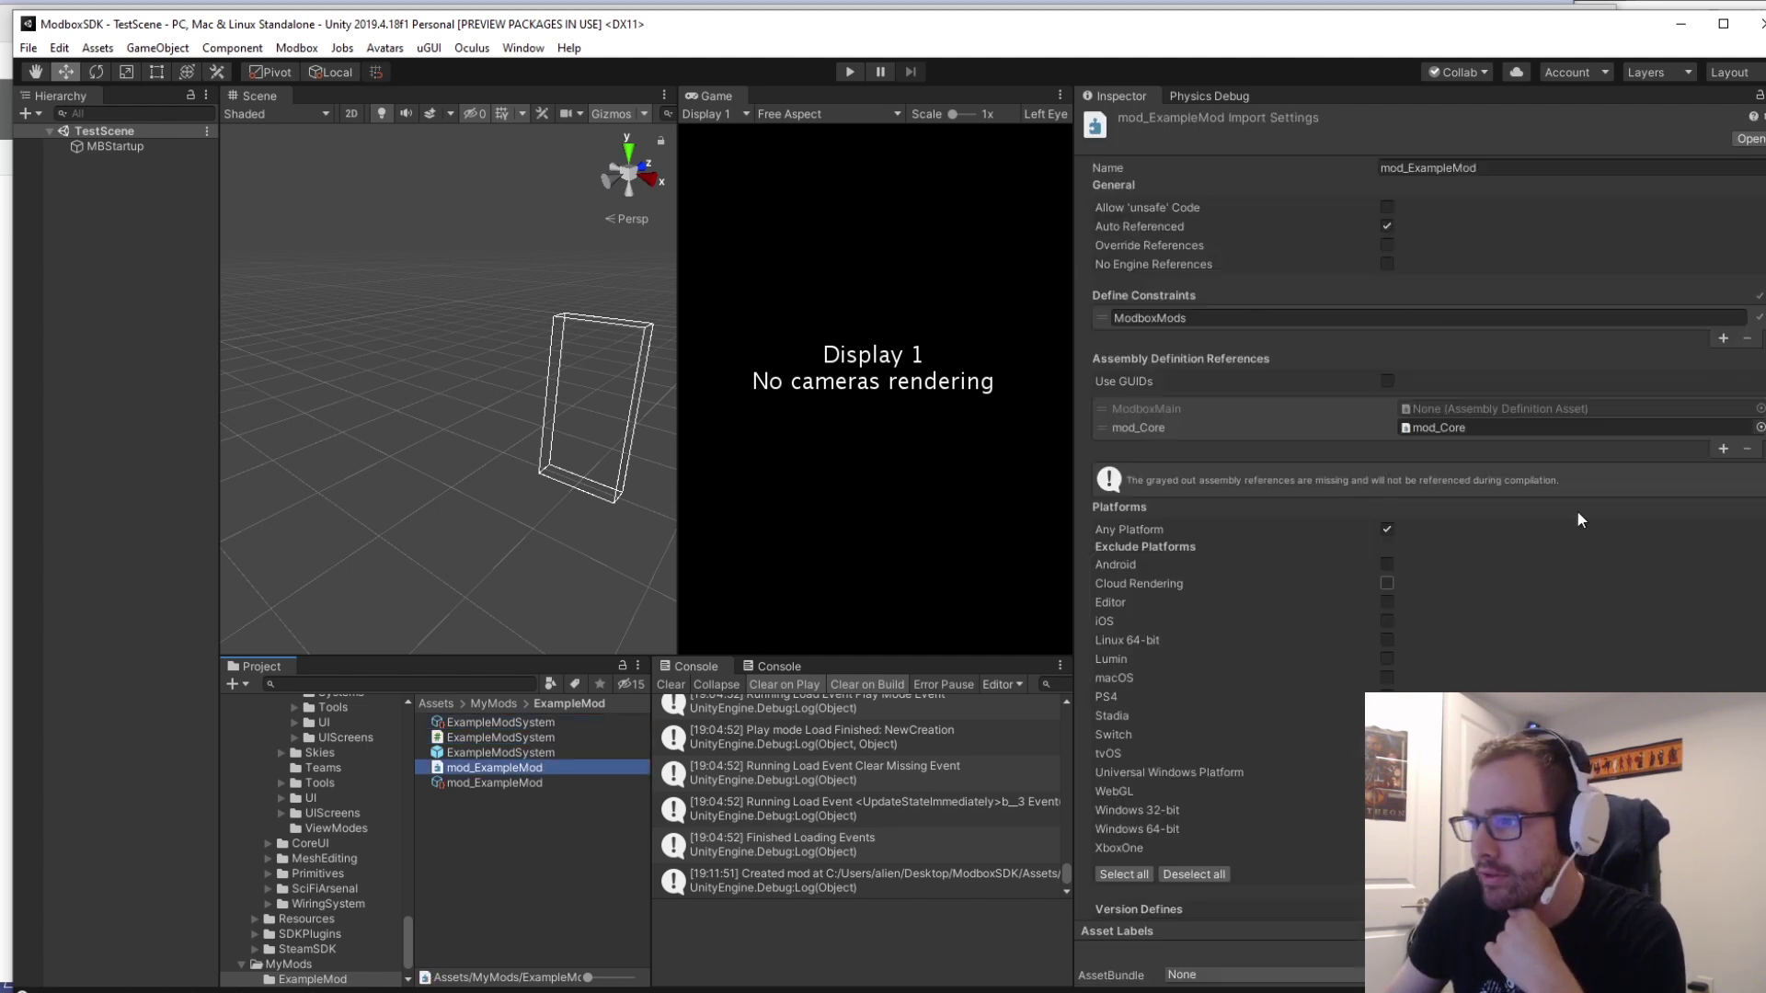
Clear the console log and adjust the boundary between the project browser and the console.
left_click(860, 379)
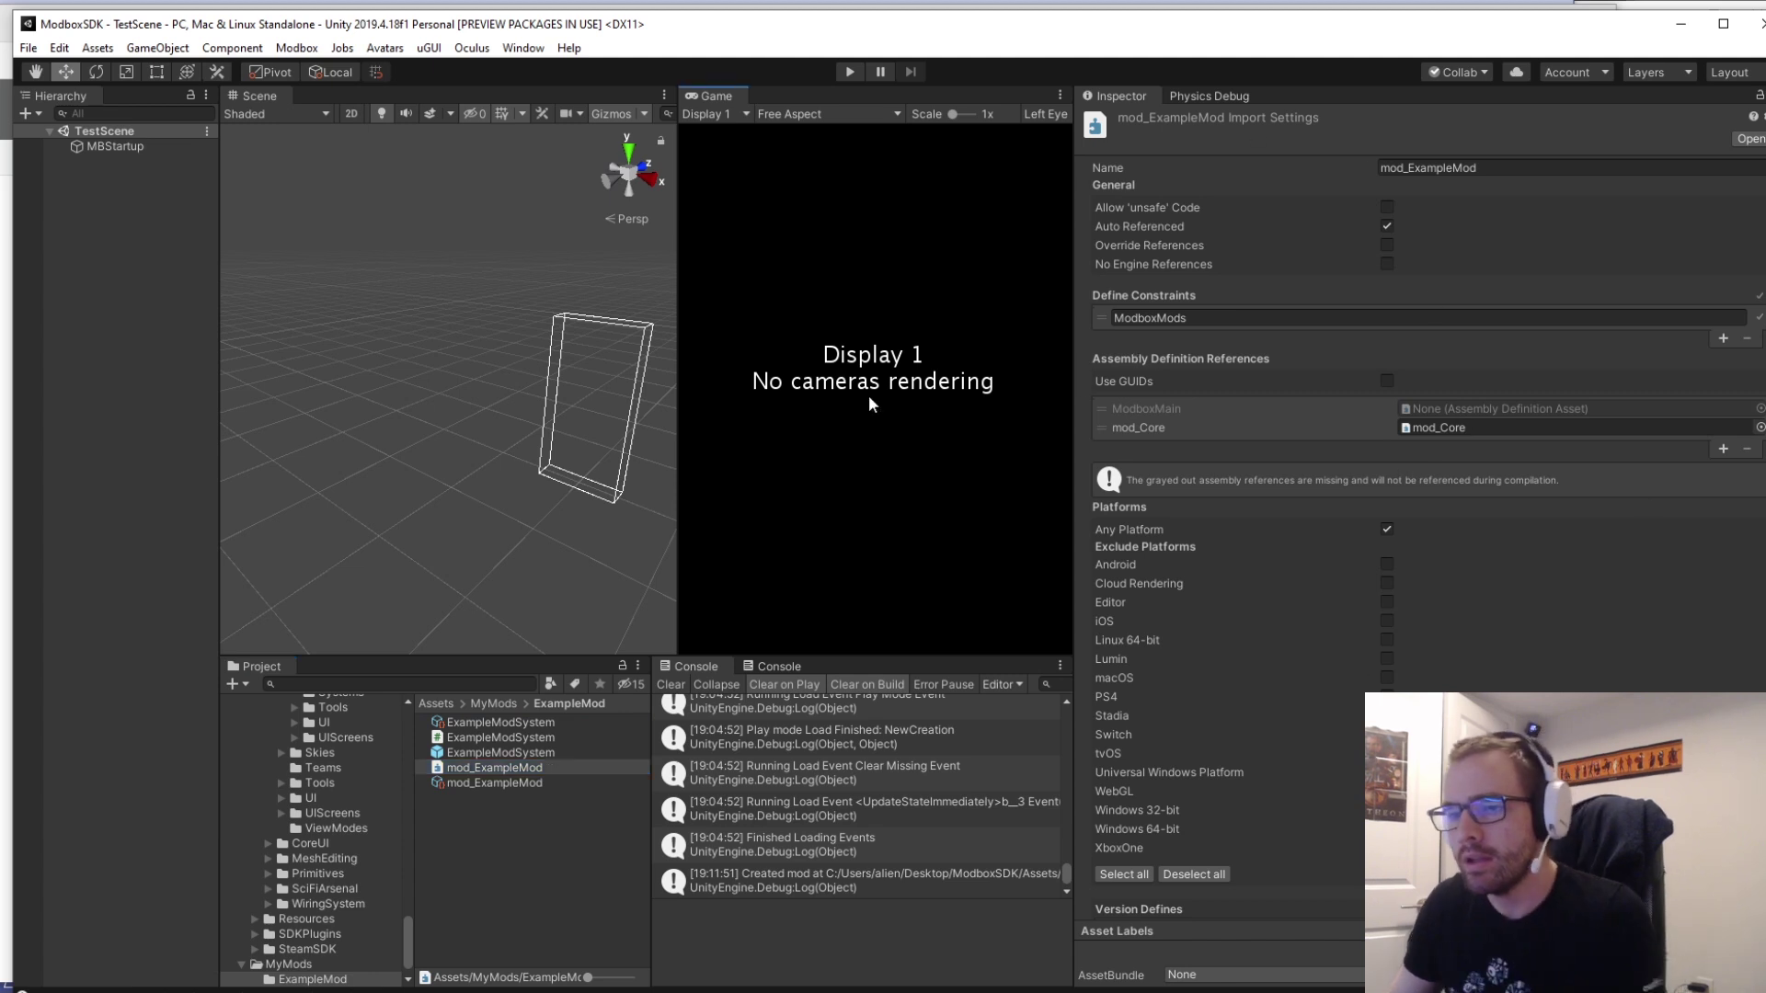
left_click(670, 686)
left_click(884, 429)
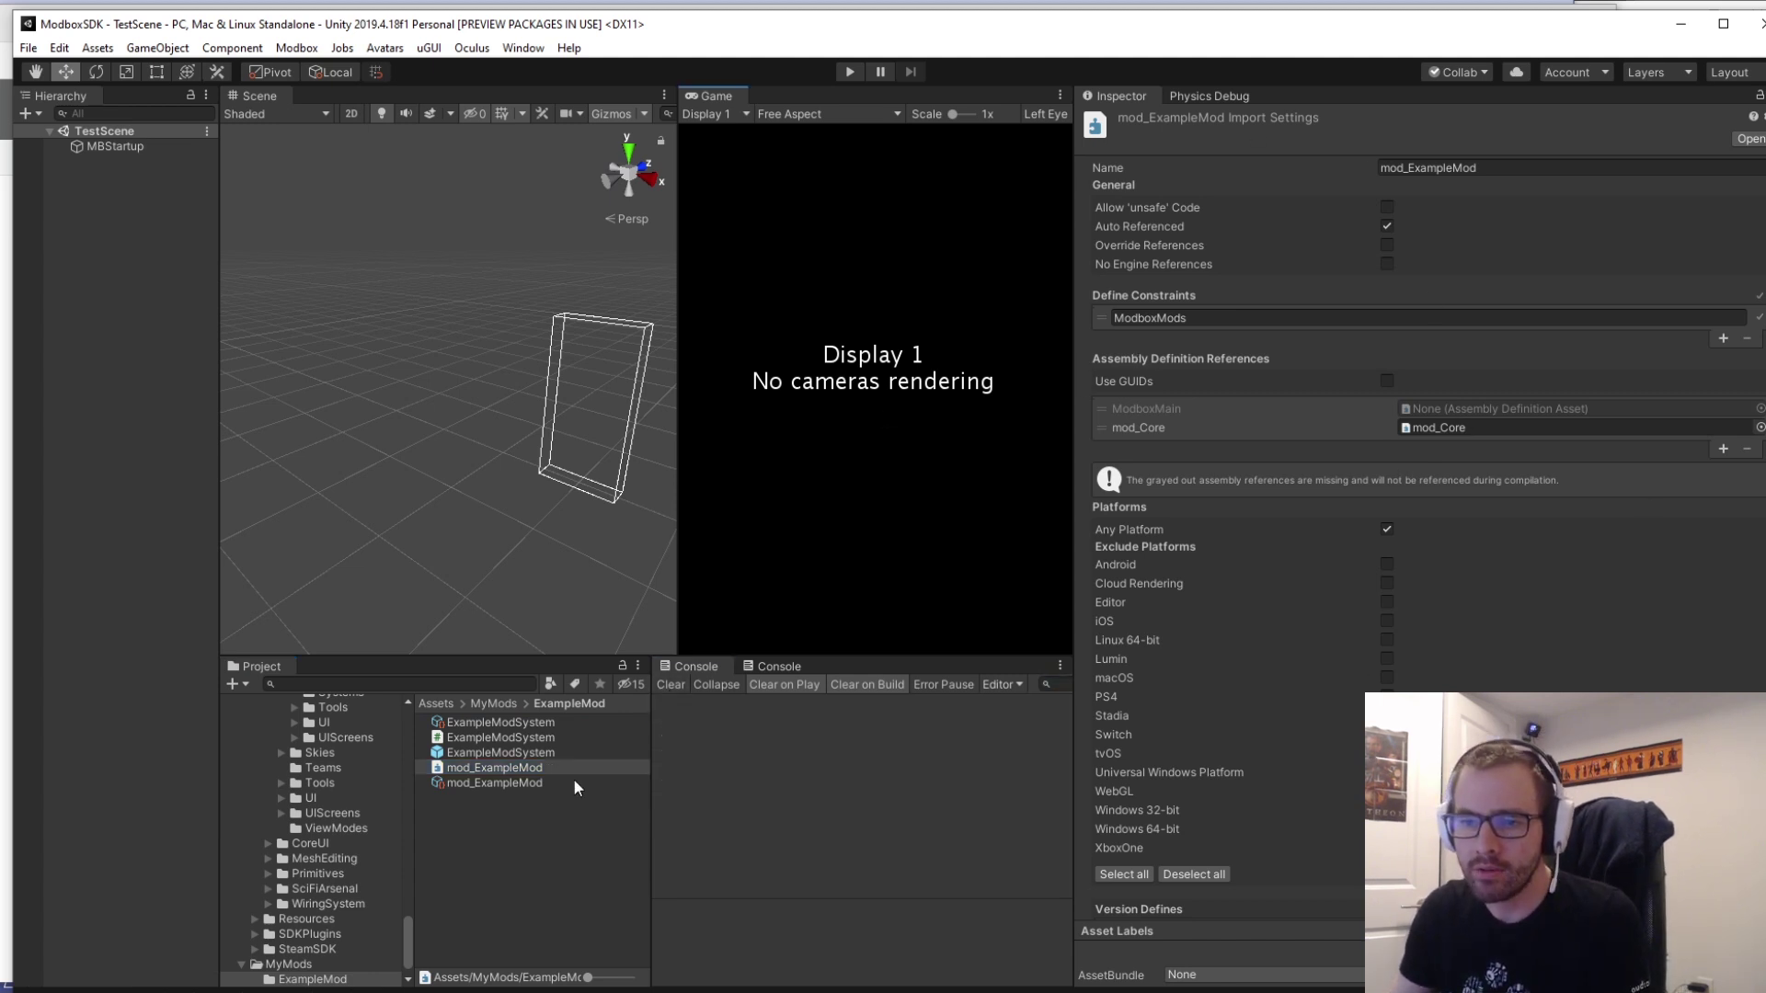
left_click_drag(653, 755, 642, 754)
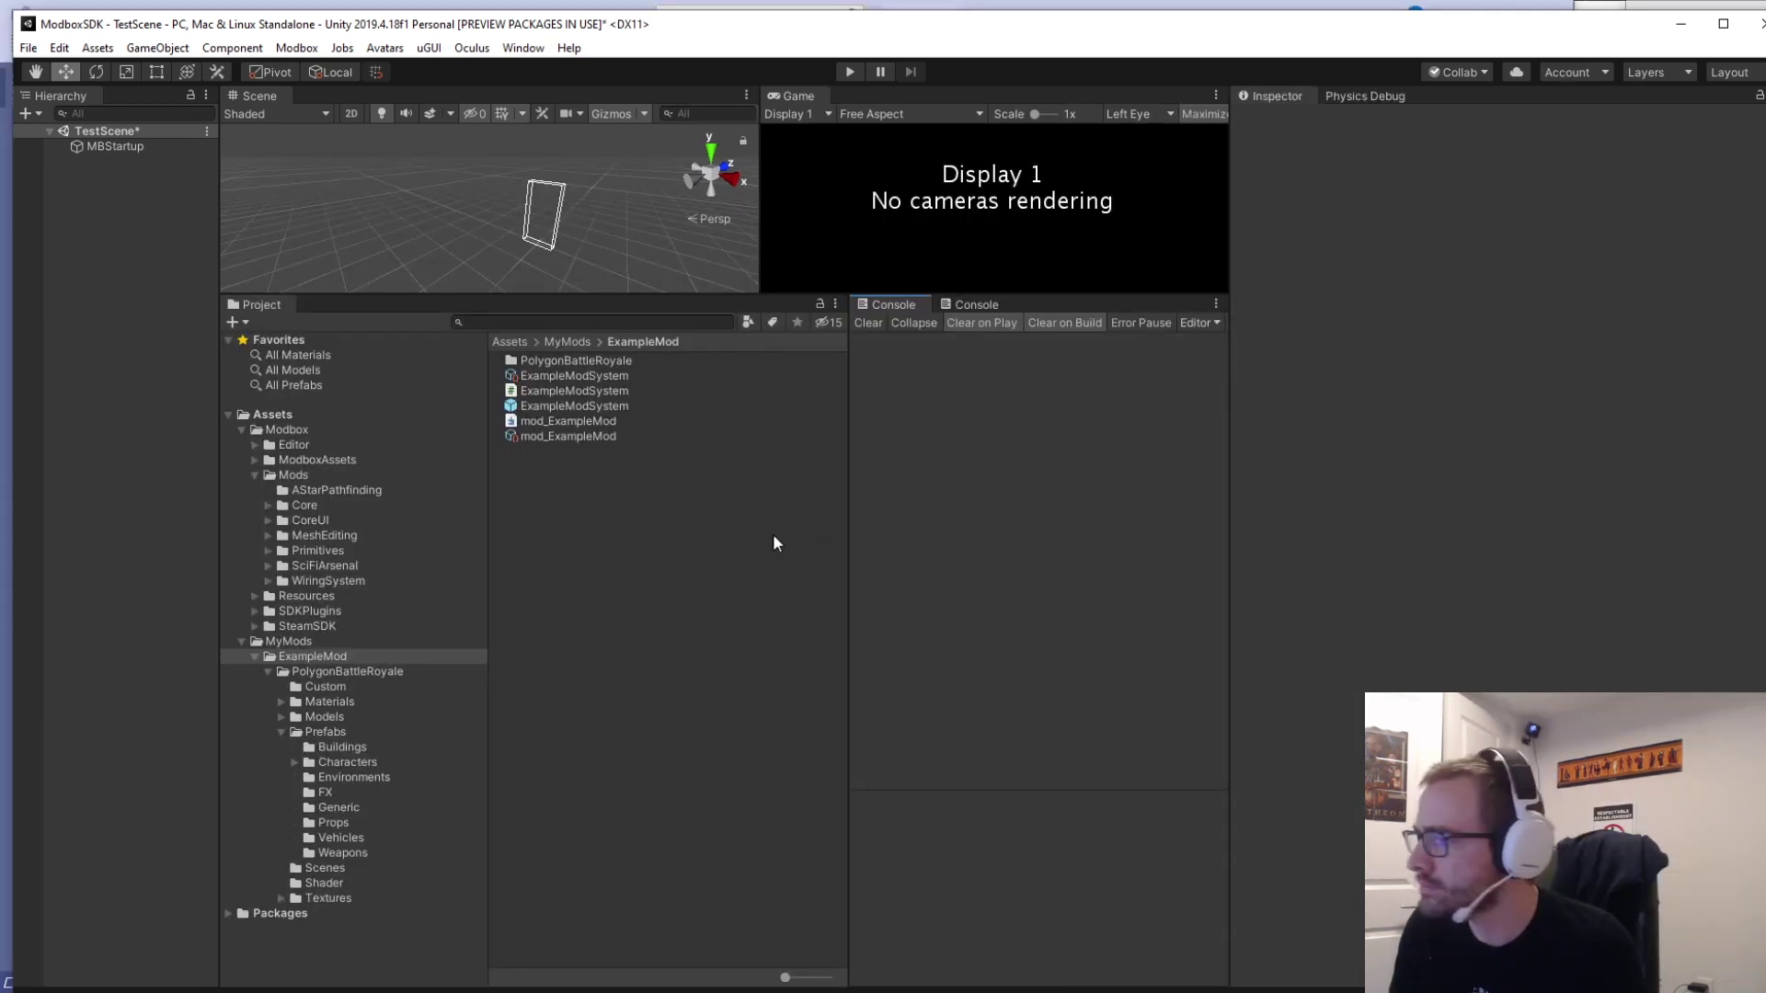
Browse the PolygonBattleRoyale prefabs to the Buildings folder and inspect the SM_Bld_House_01 prefab.
left_click(354, 672)
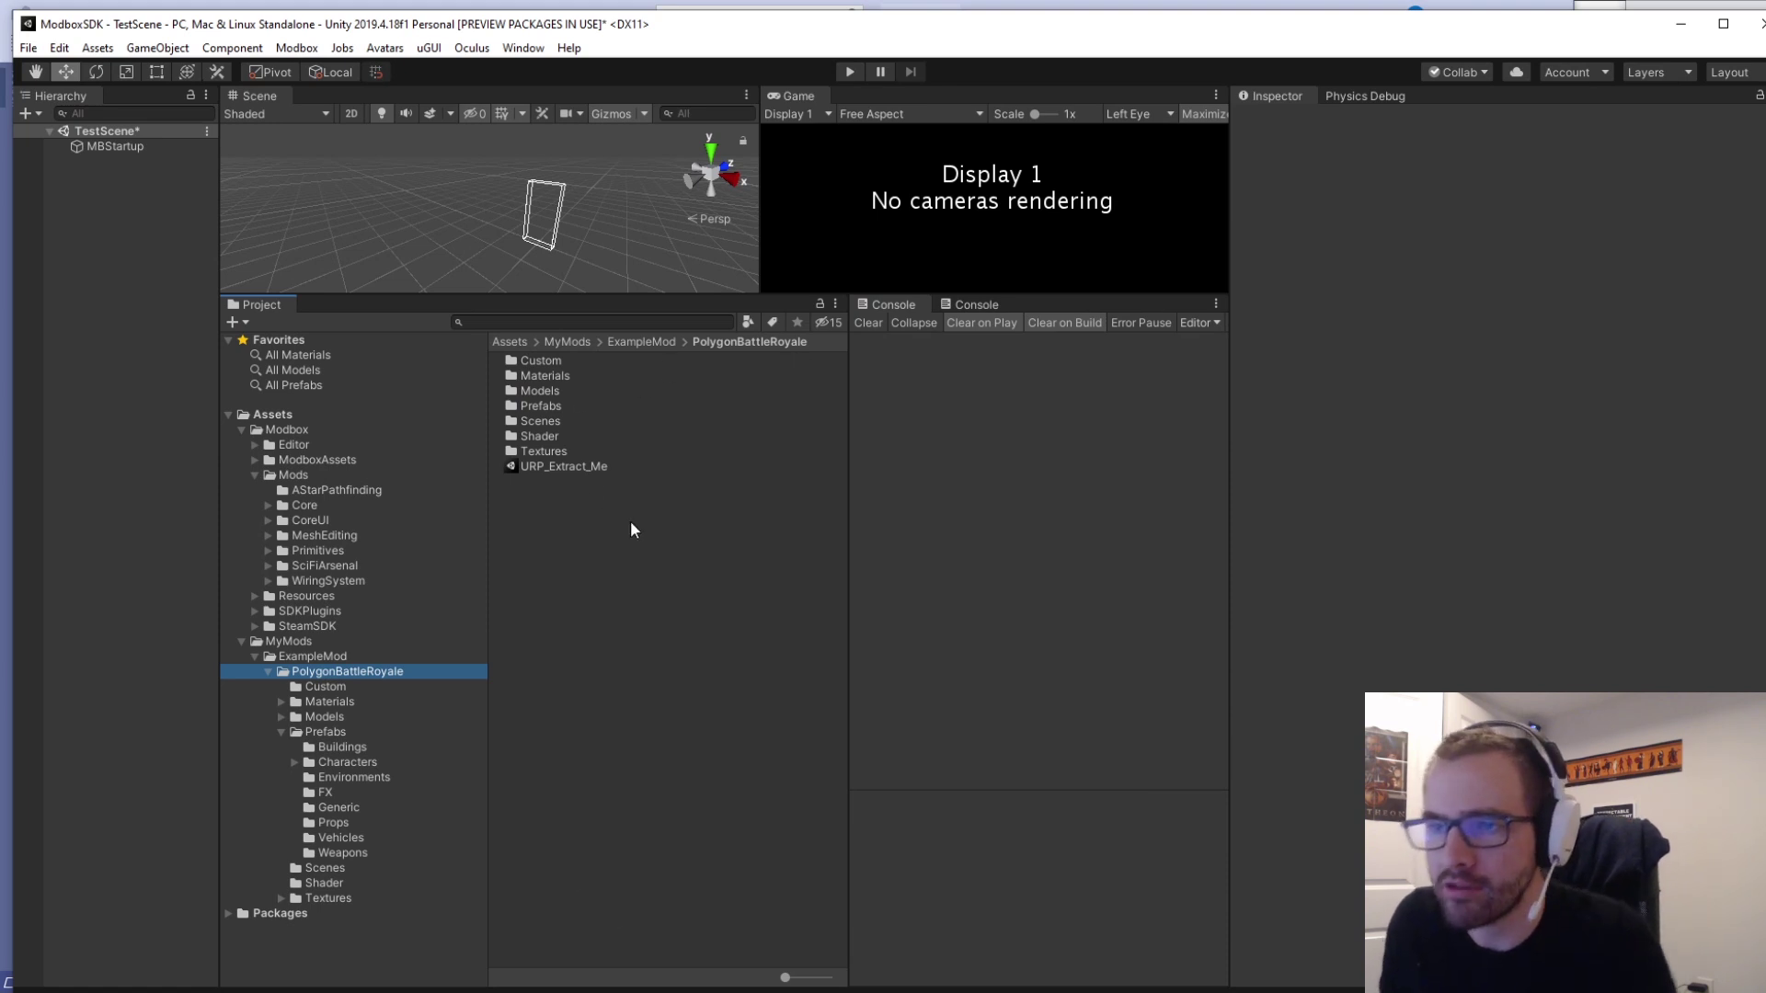
double_click(560, 403)
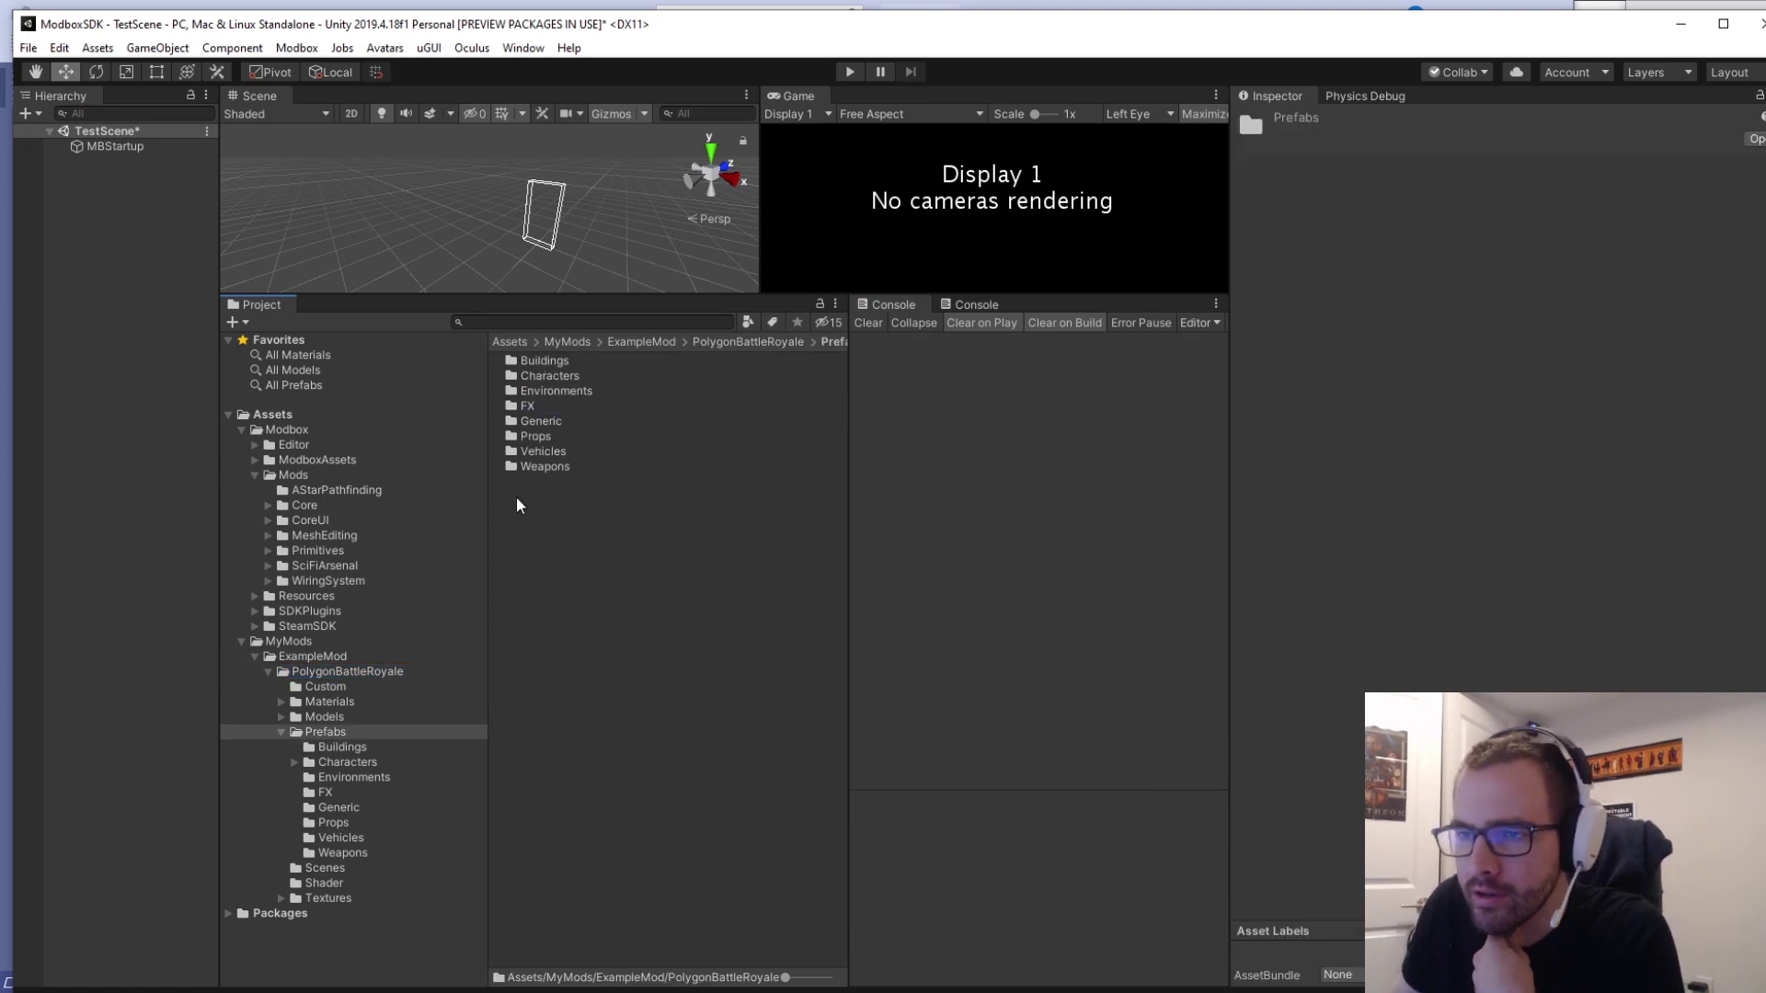
left_click(360, 748)
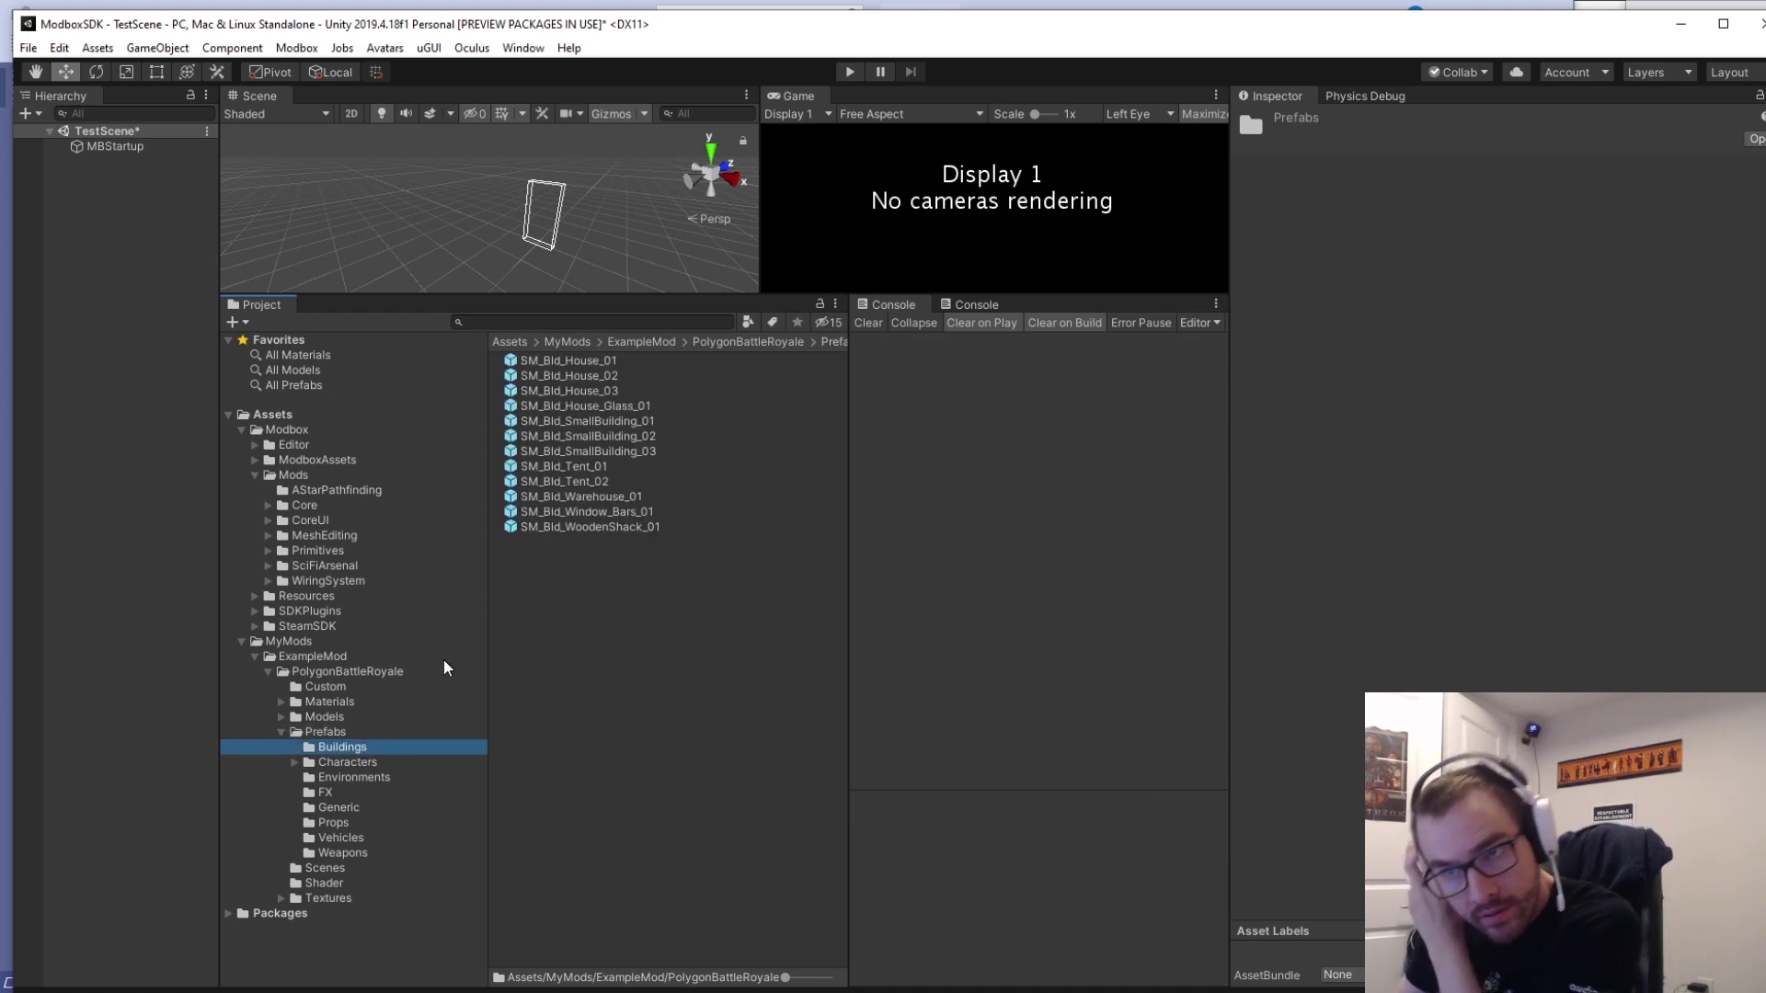
left_click(609, 360)
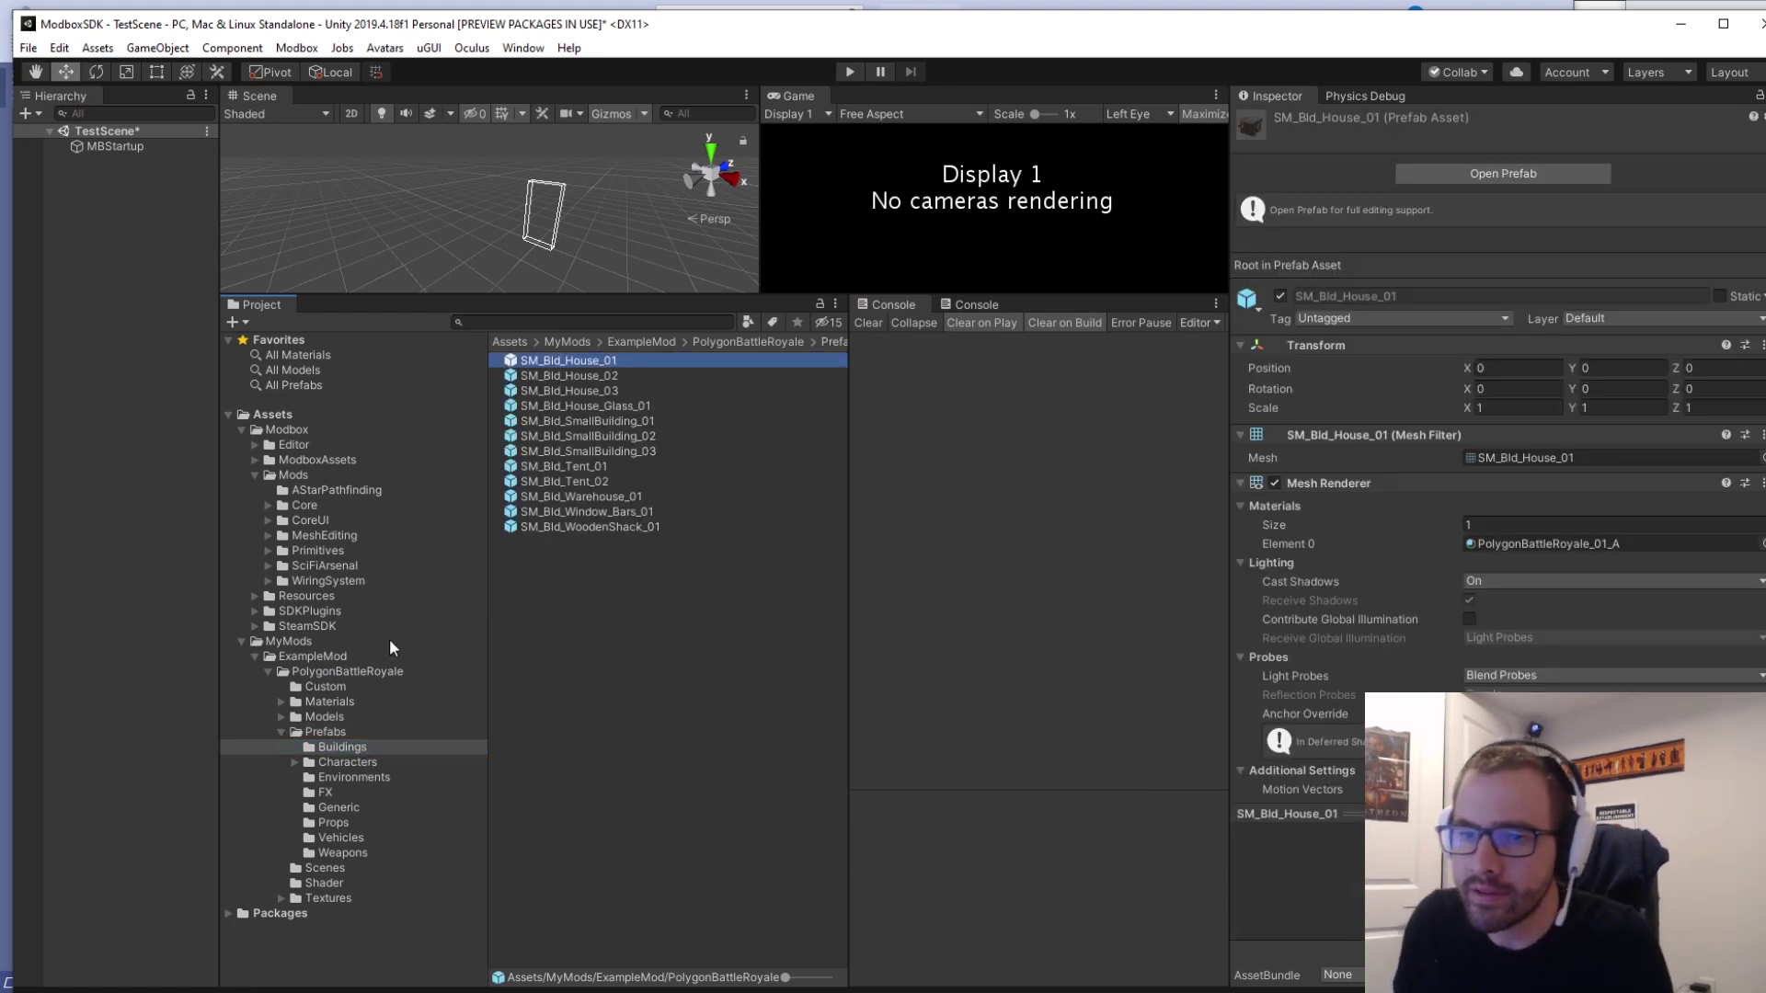
View the Core mod's Entities folder, then collapse the Core and Mods folders.
left_click(305, 506)
double_click(567, 405)
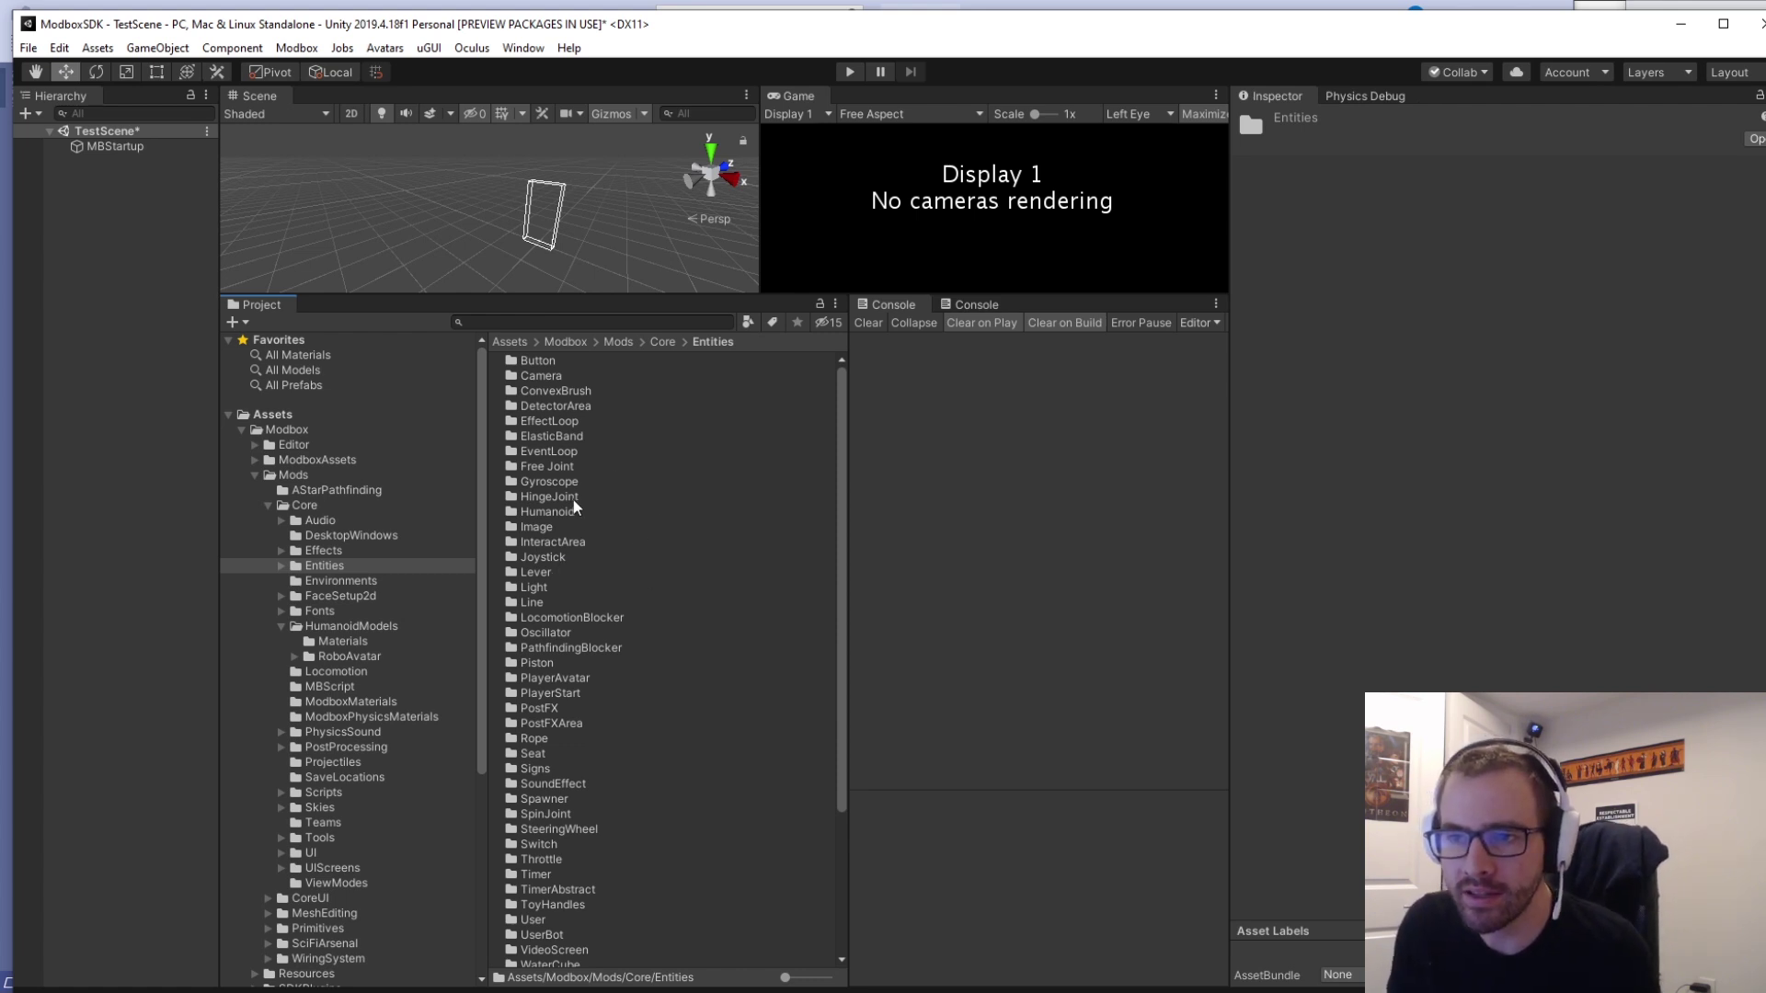
left_click(268, 505)
left_click(254, 475)
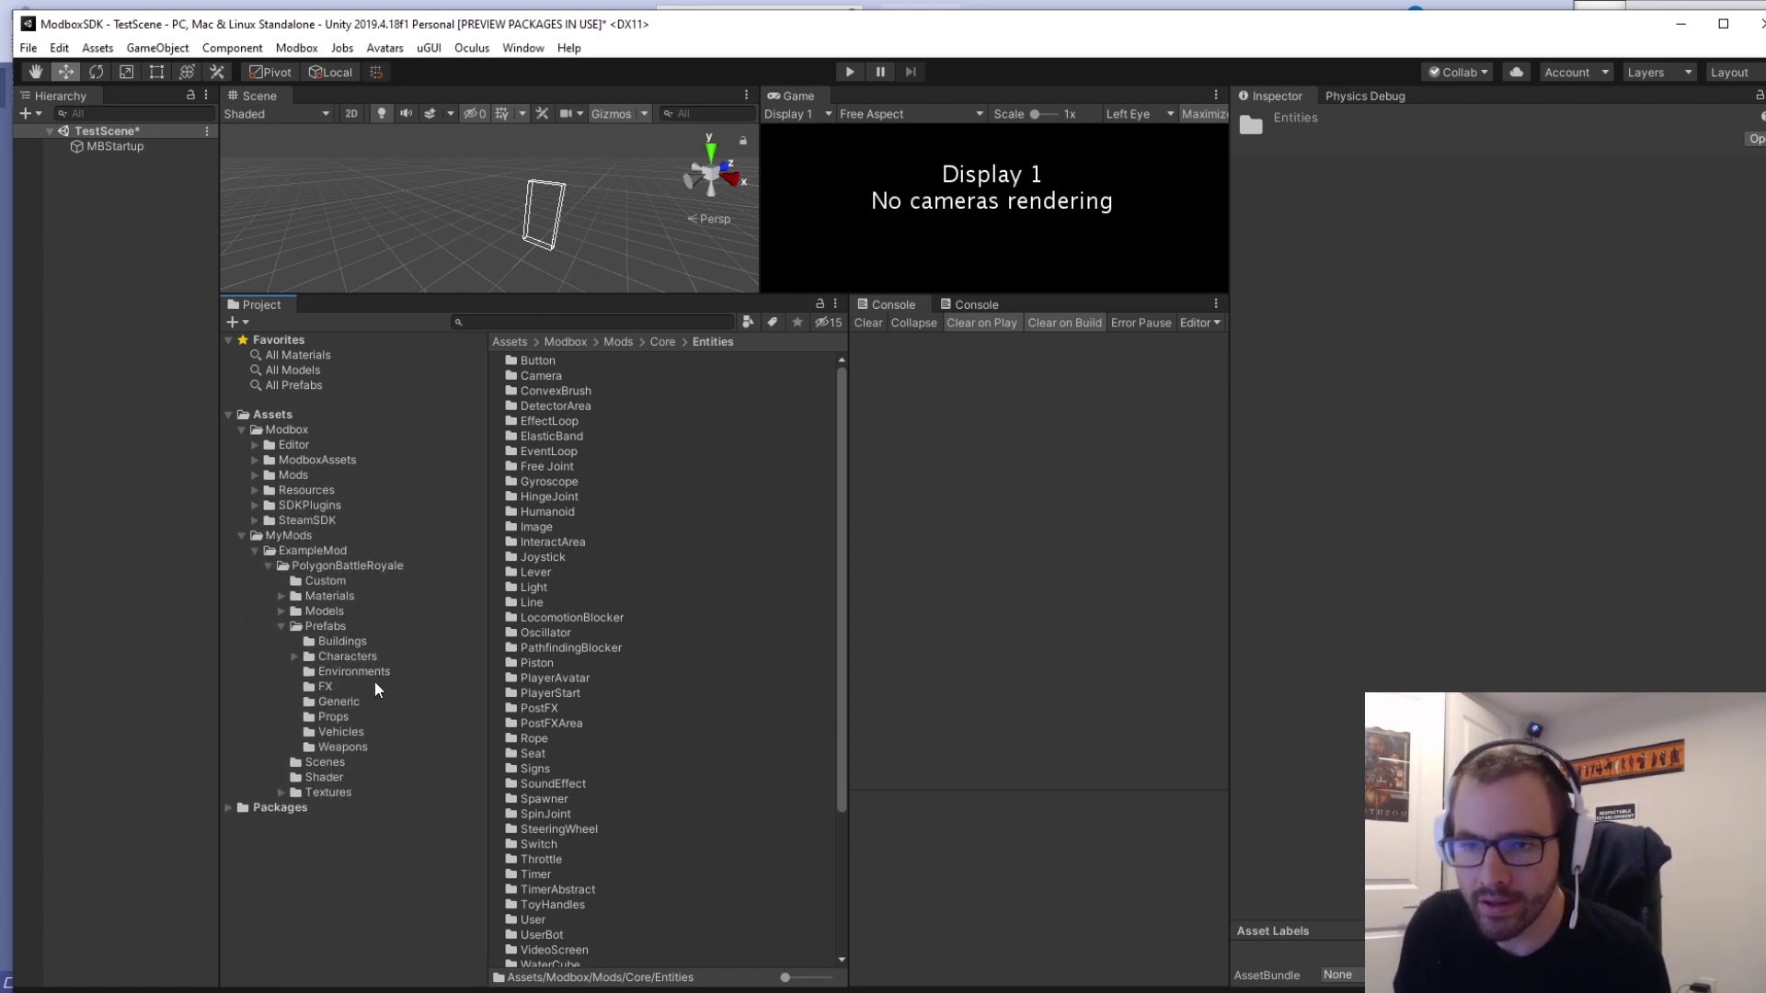
Select all 12 building prefabs from SM_Bld_House_01 to SM_Bld_WoodenShack_01 and start creating Modbox entity prefabs from them.
left_click(350, 641)
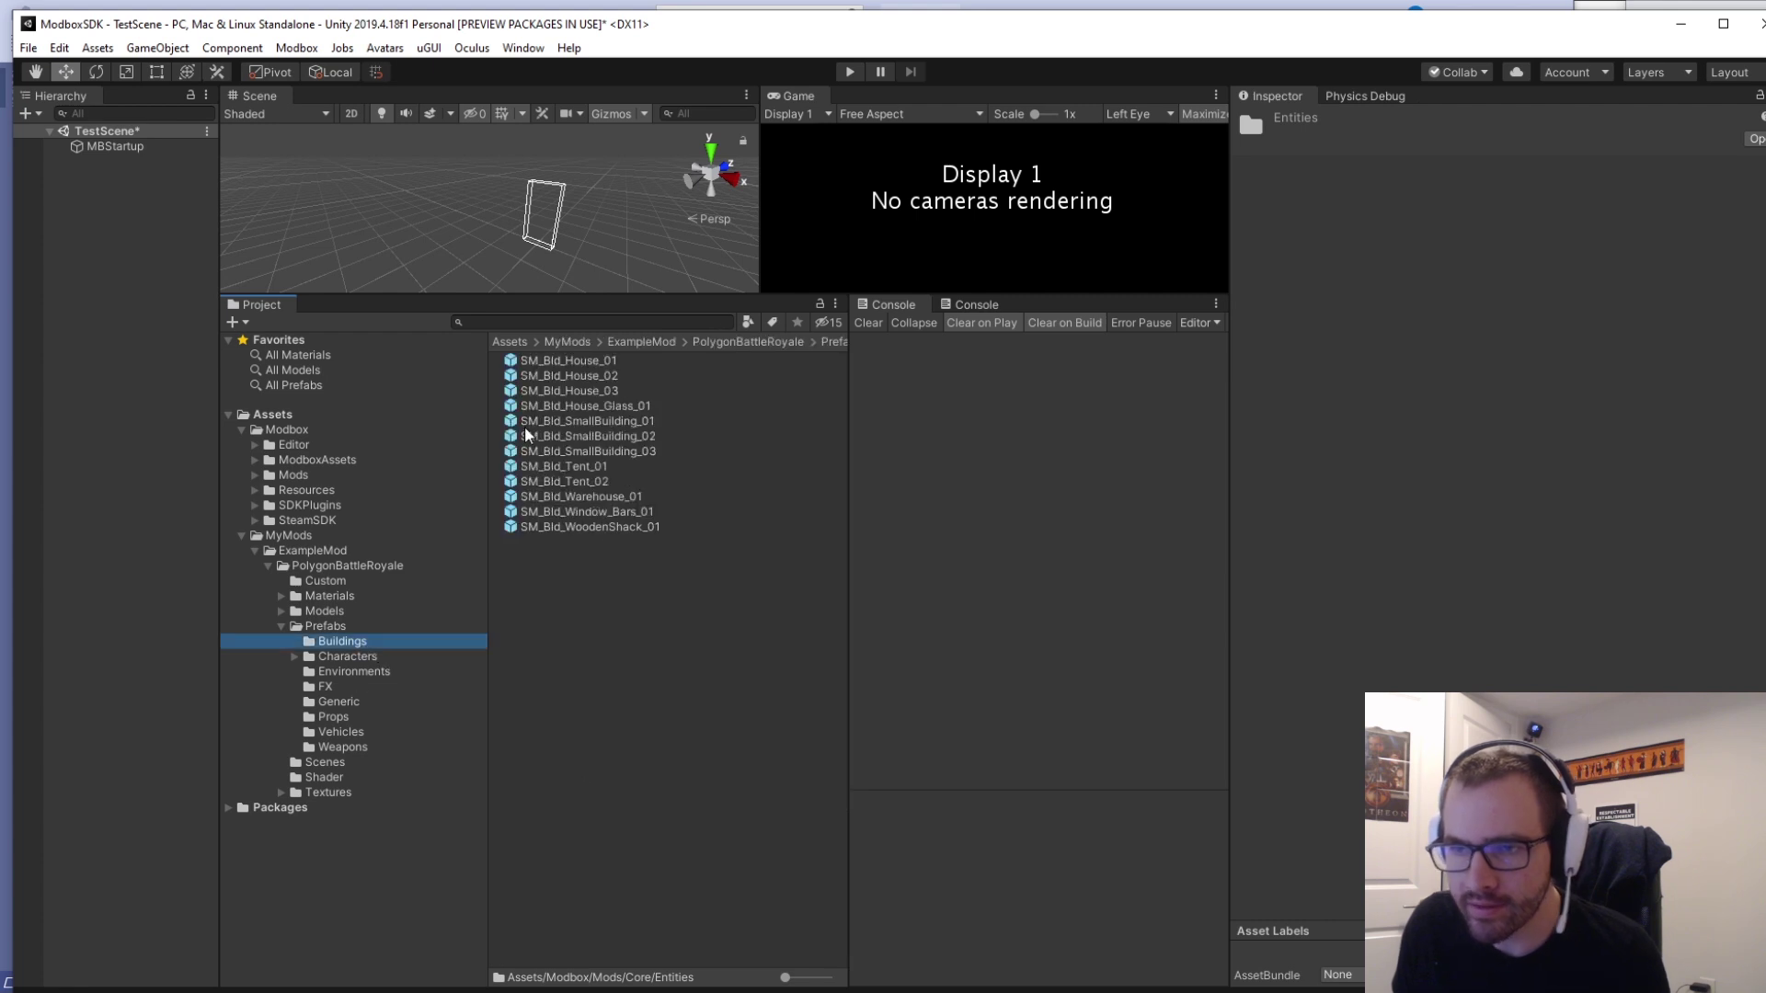
left_click(574, 363)
left_click(638, 524, "shift")
right_click(602, 524)
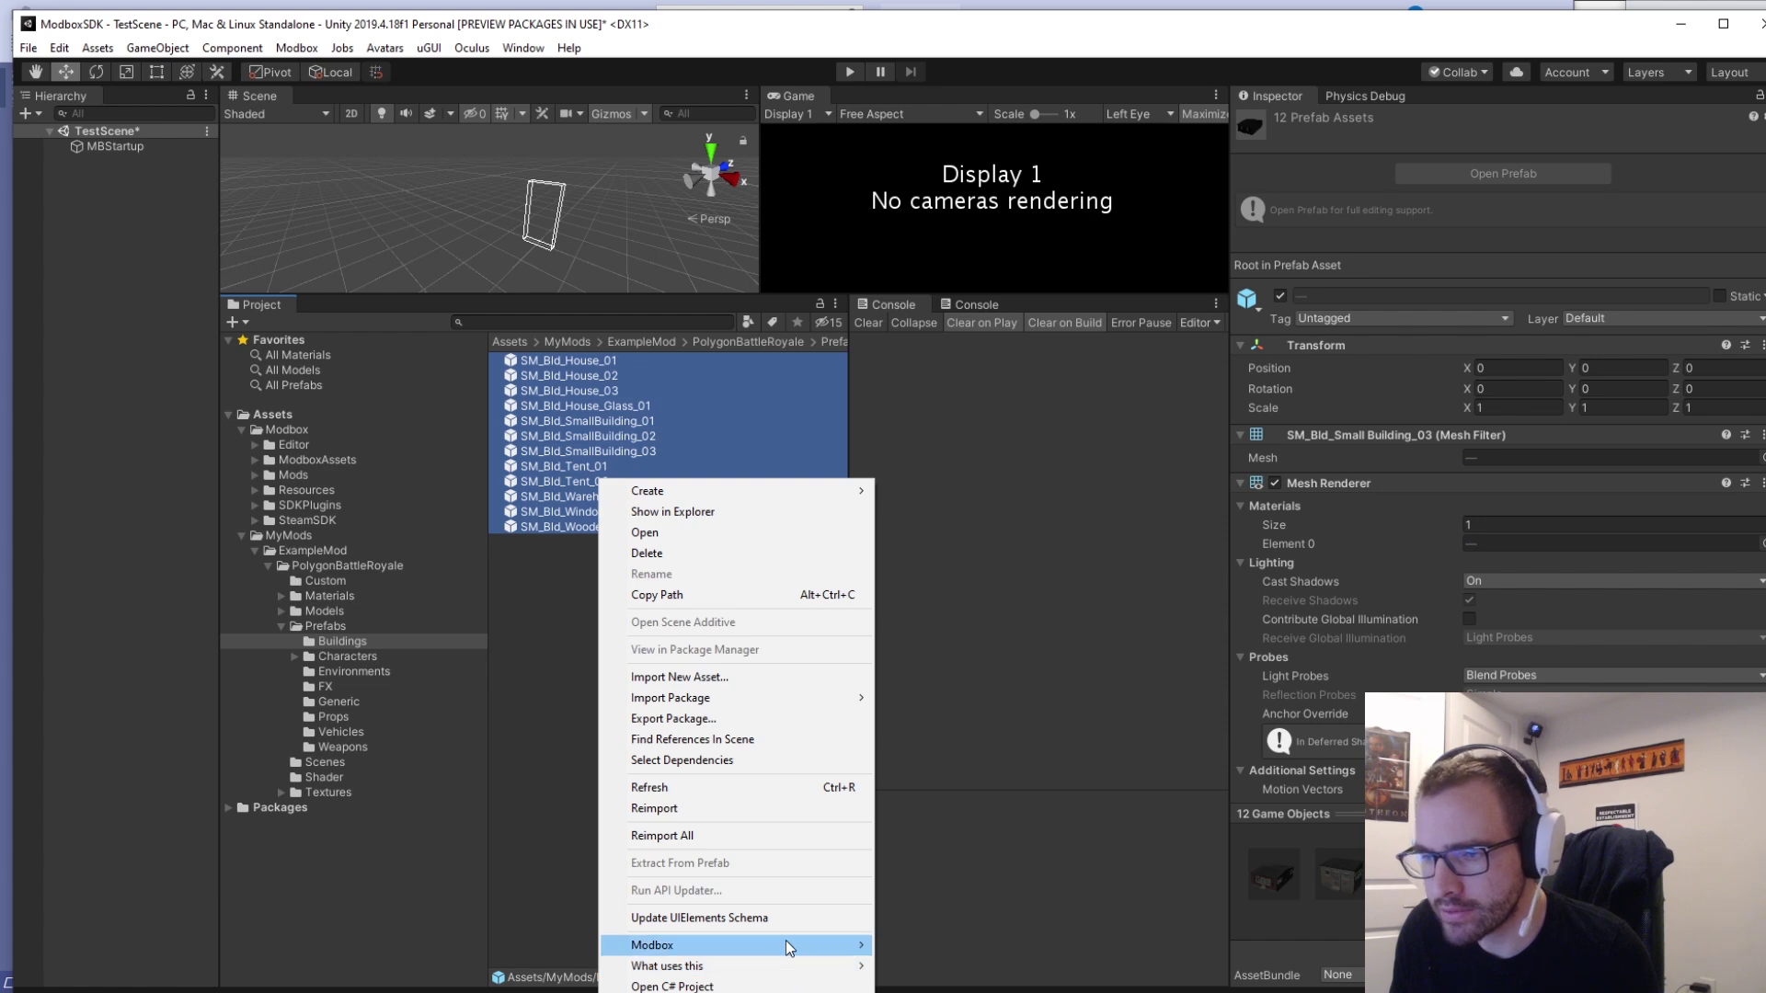
mouse_move(785, 943)
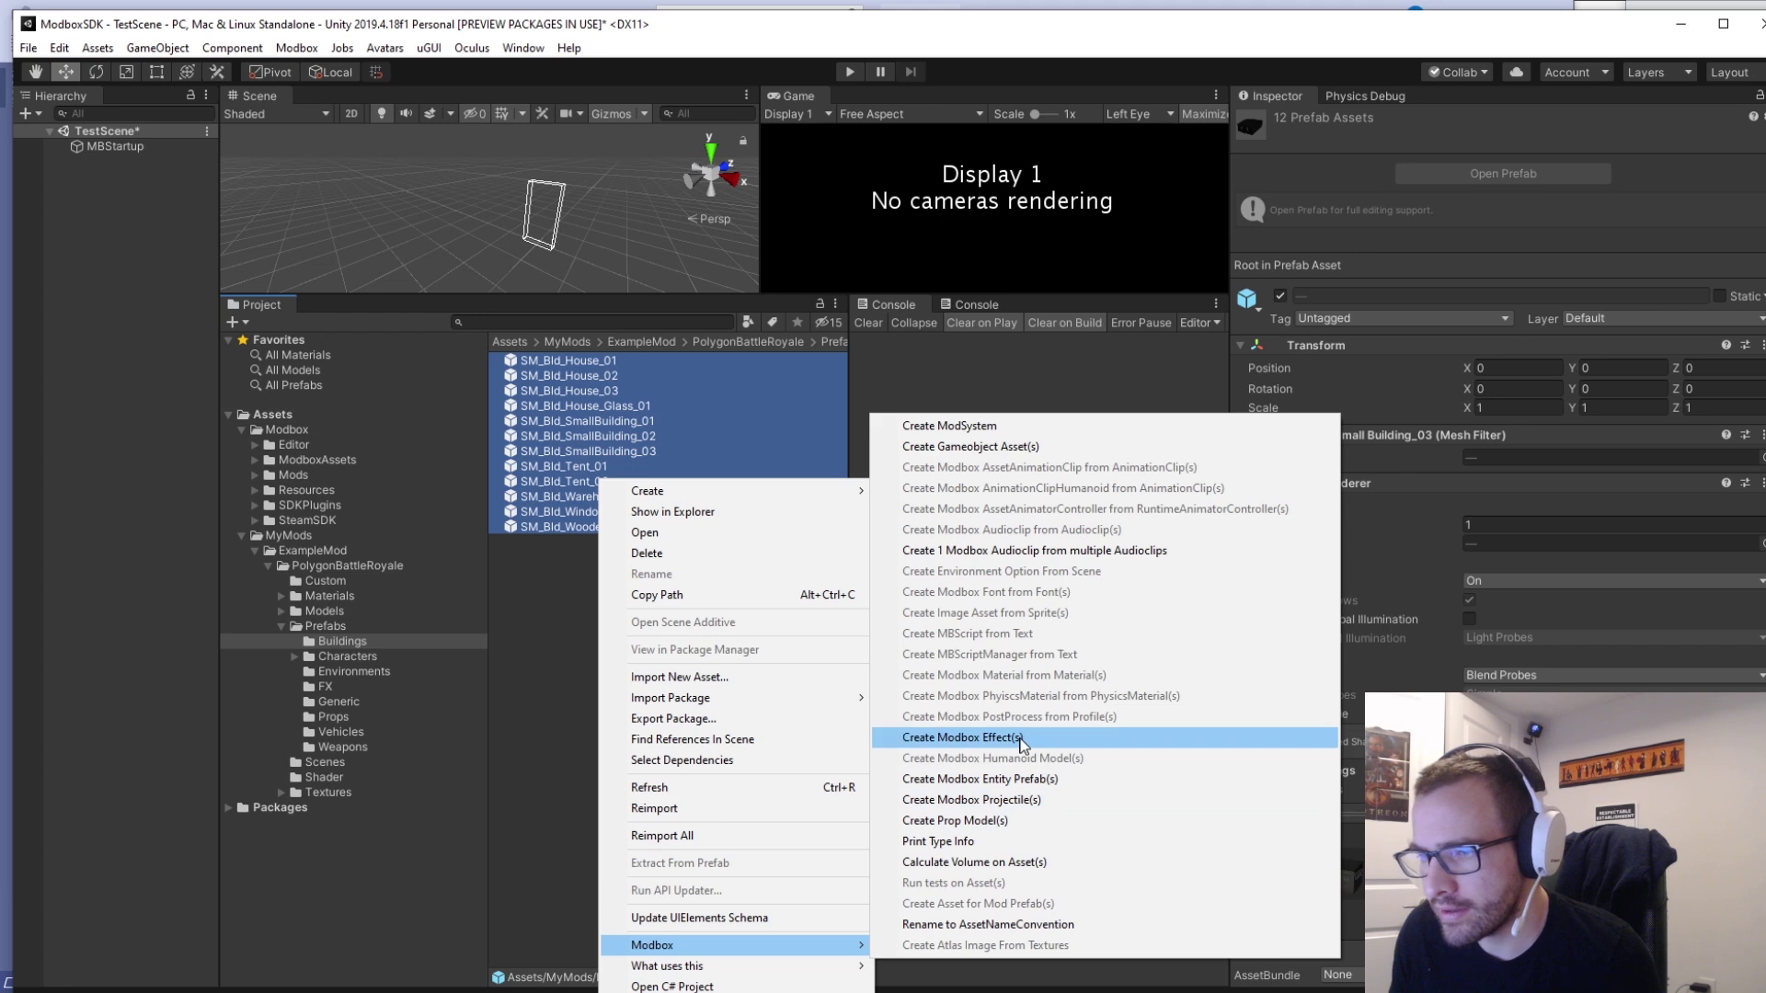
left_click(1043, 782)
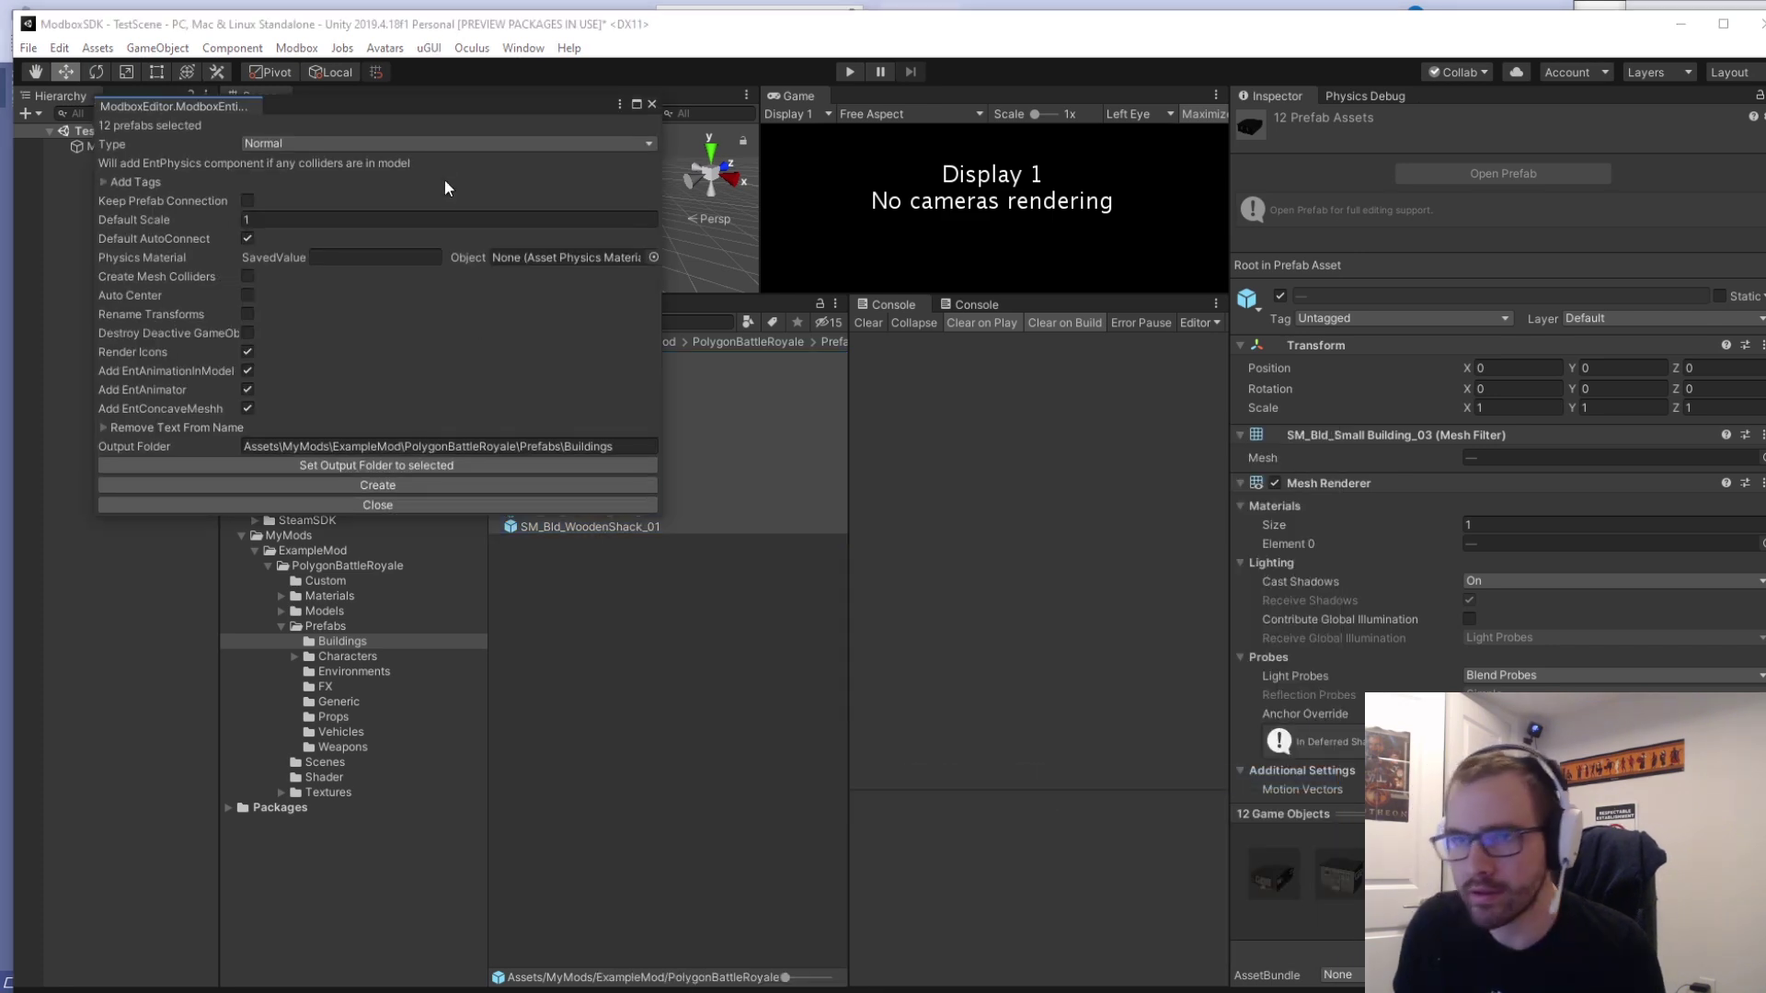
left_click_drag(417, 107, 1037, 203)
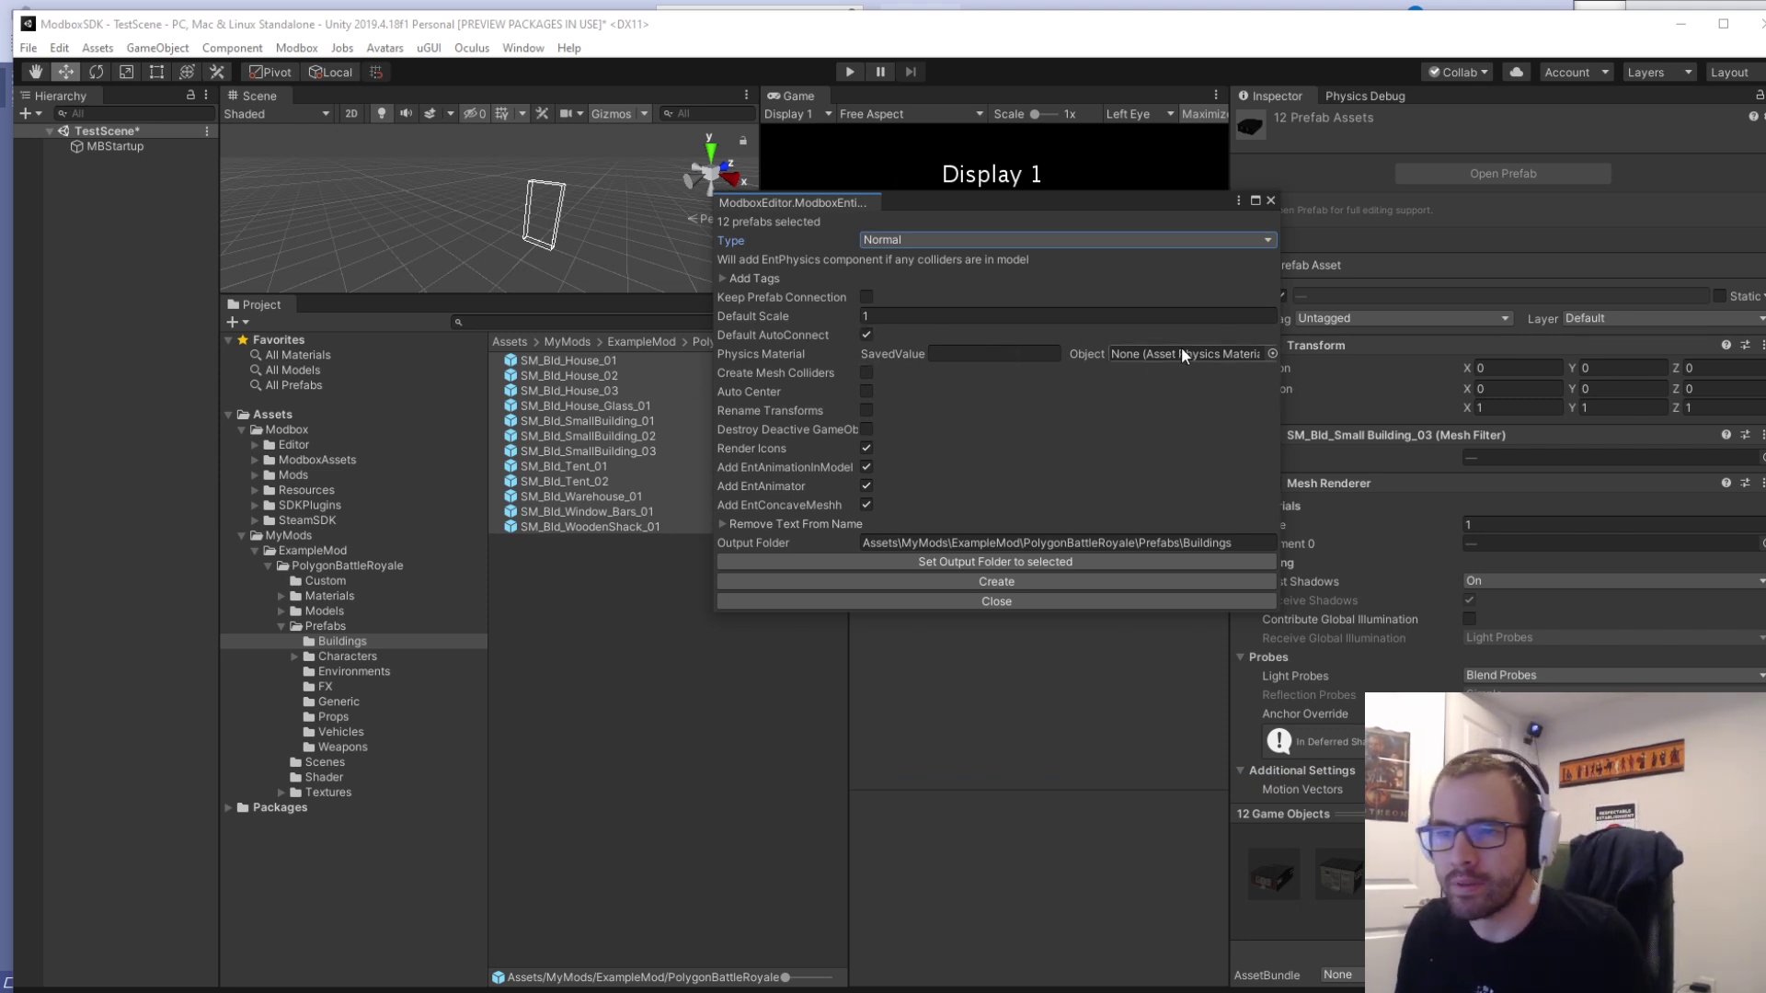
Set the physics material of the new entity prefabs to Concrete.
left_click(1271, 355)
type("conc")
key("Down")
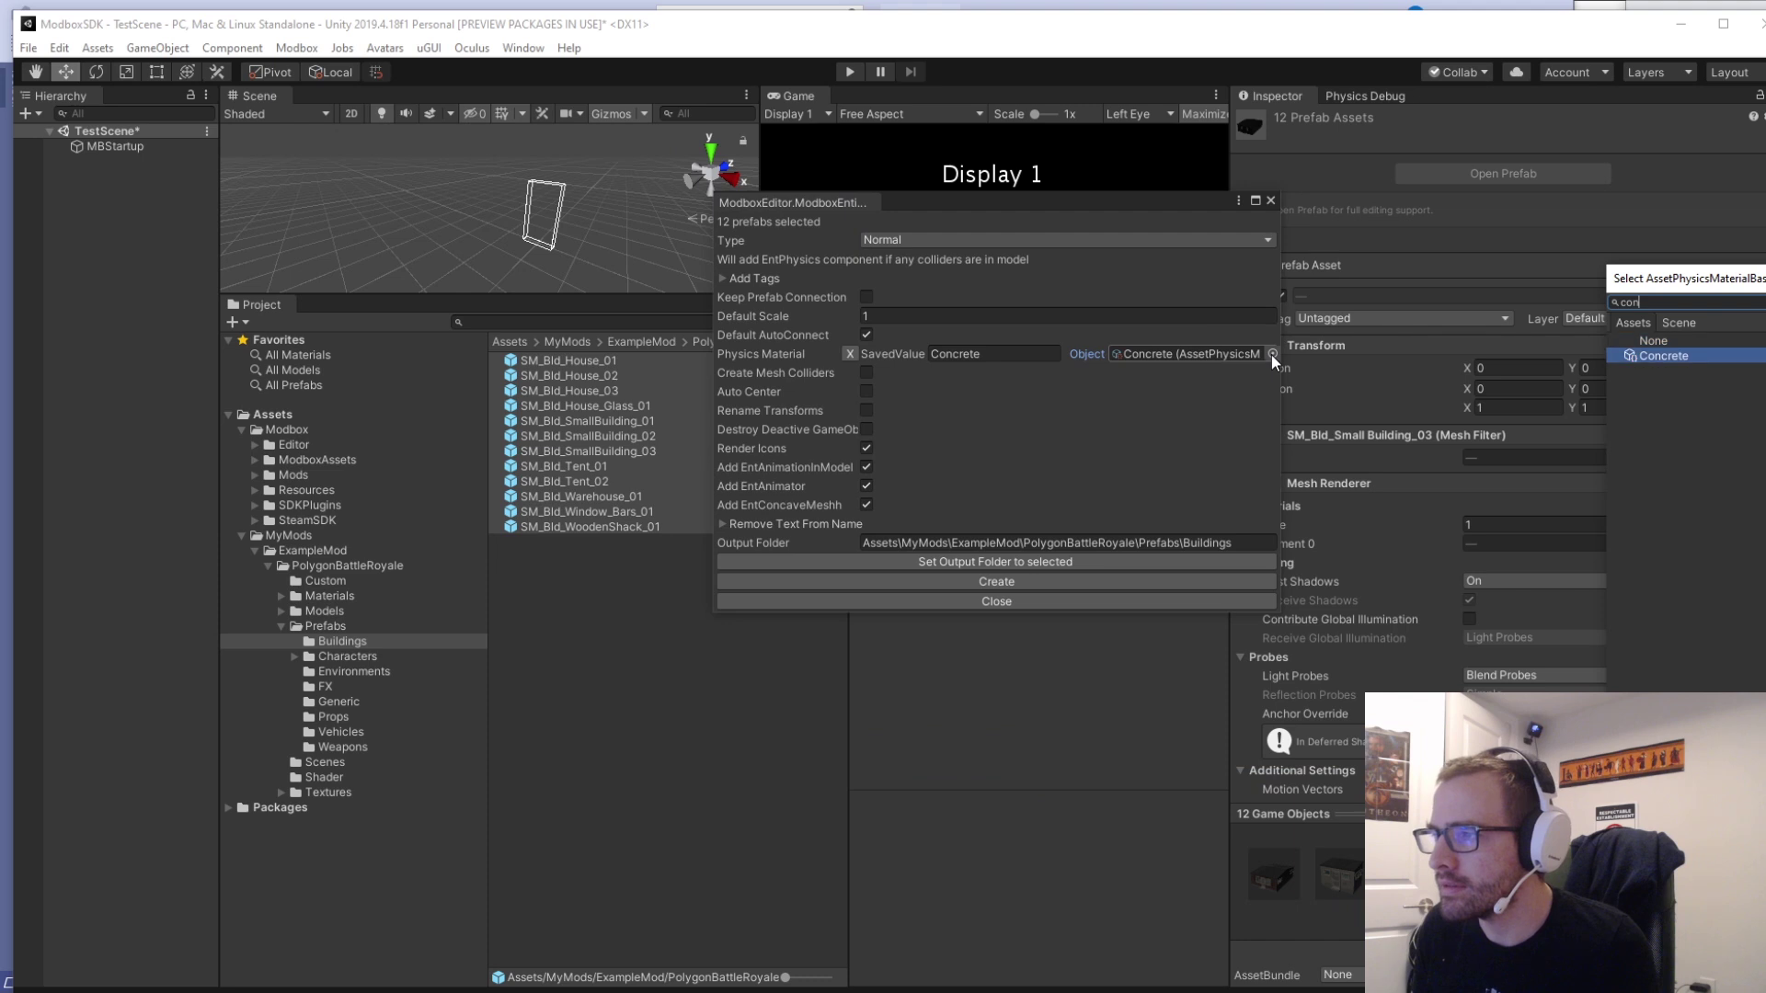
key("Return")
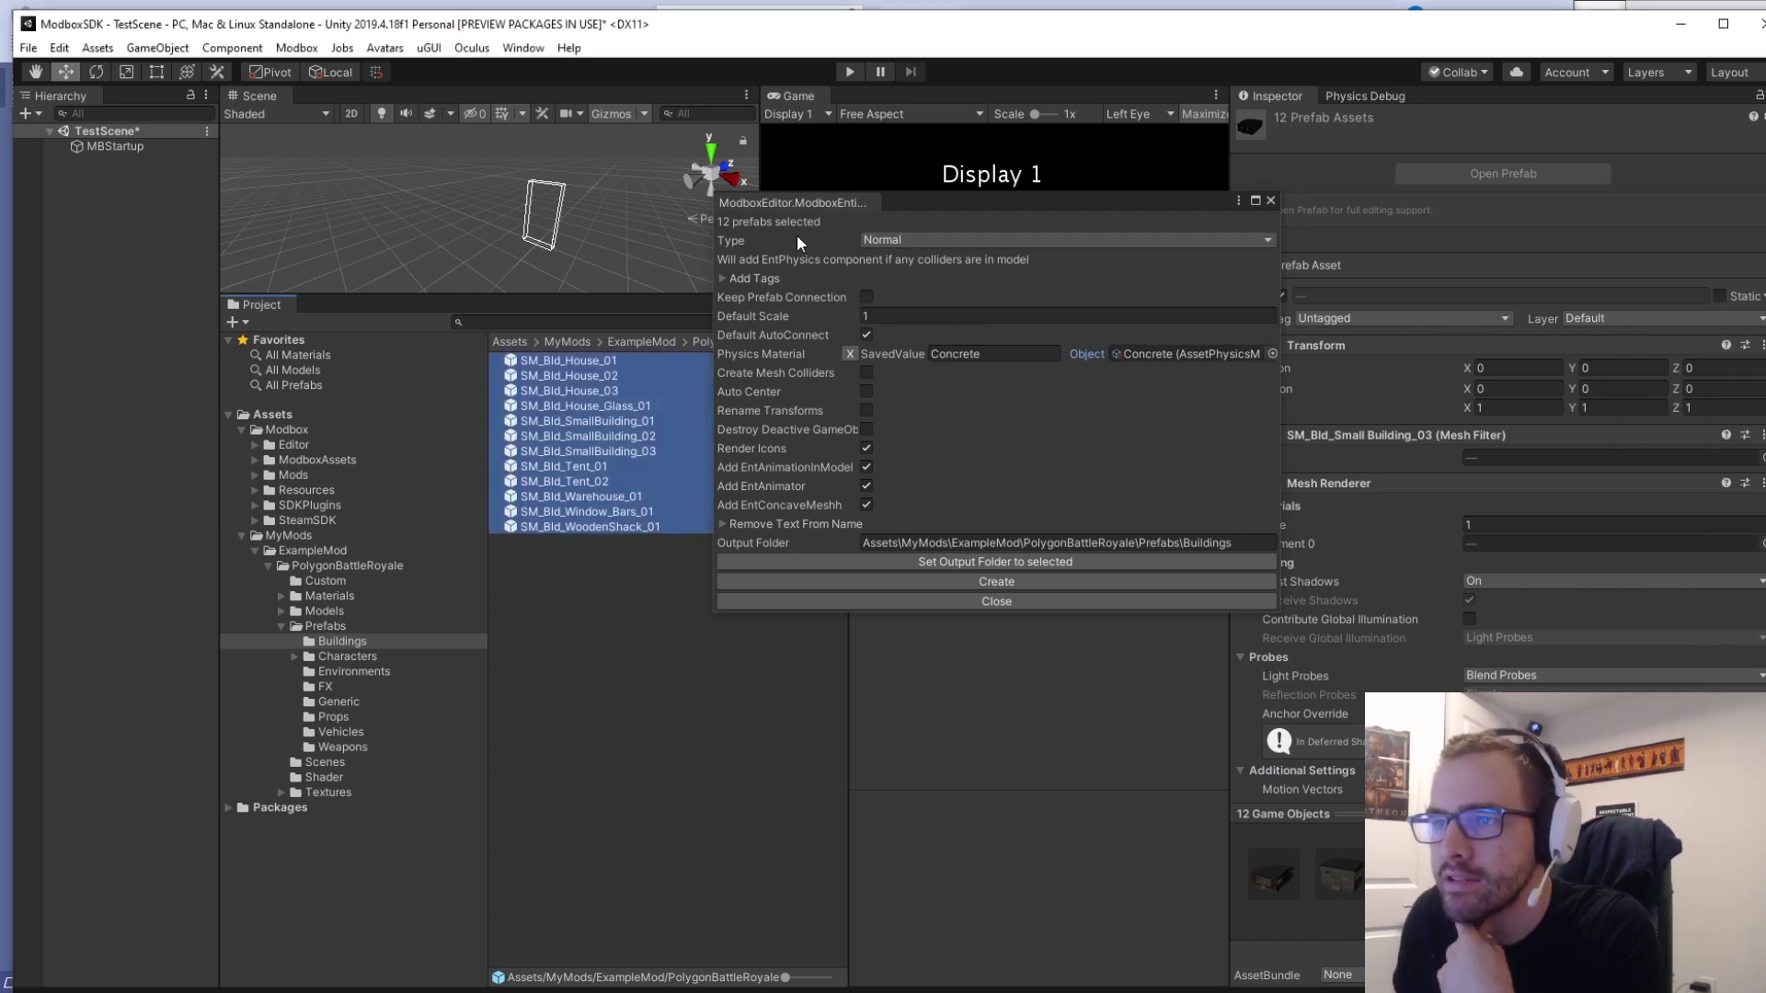
Add one tag named Building to the new entity prefabs.
left_click(806, 277)
left_click(891, 294)
key("Return")
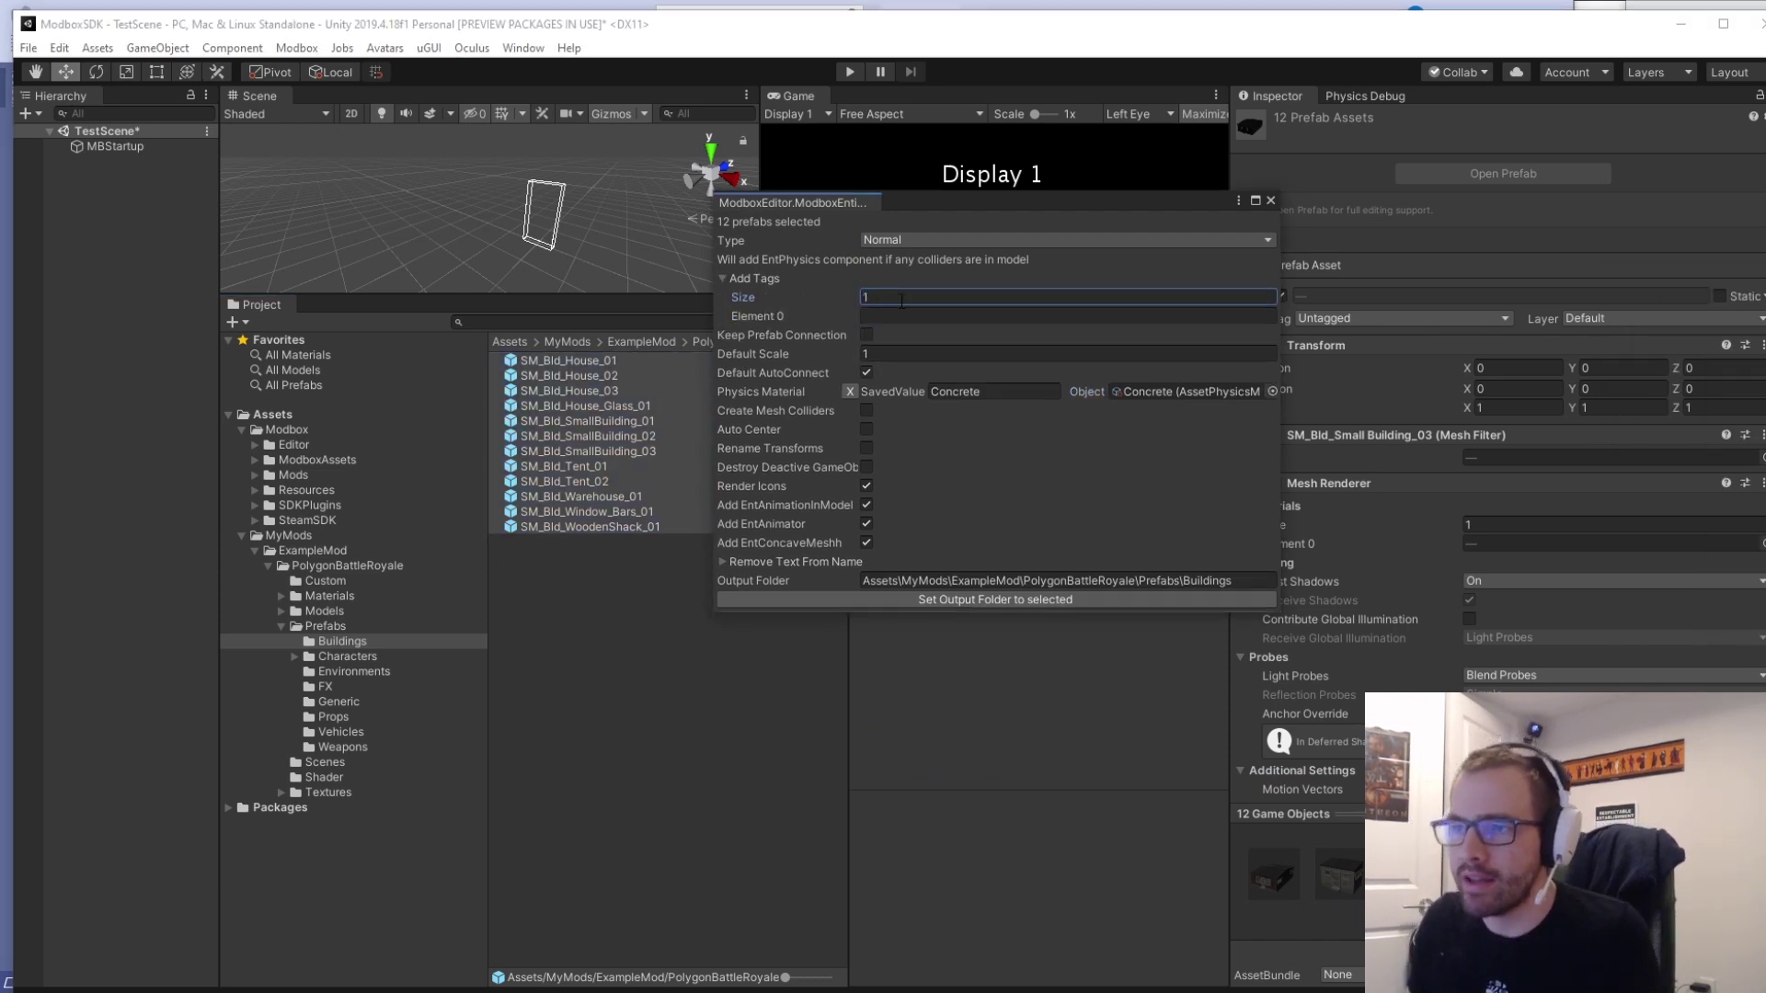
left_click(920, 318)
type("B")
key("super")
type("ui")
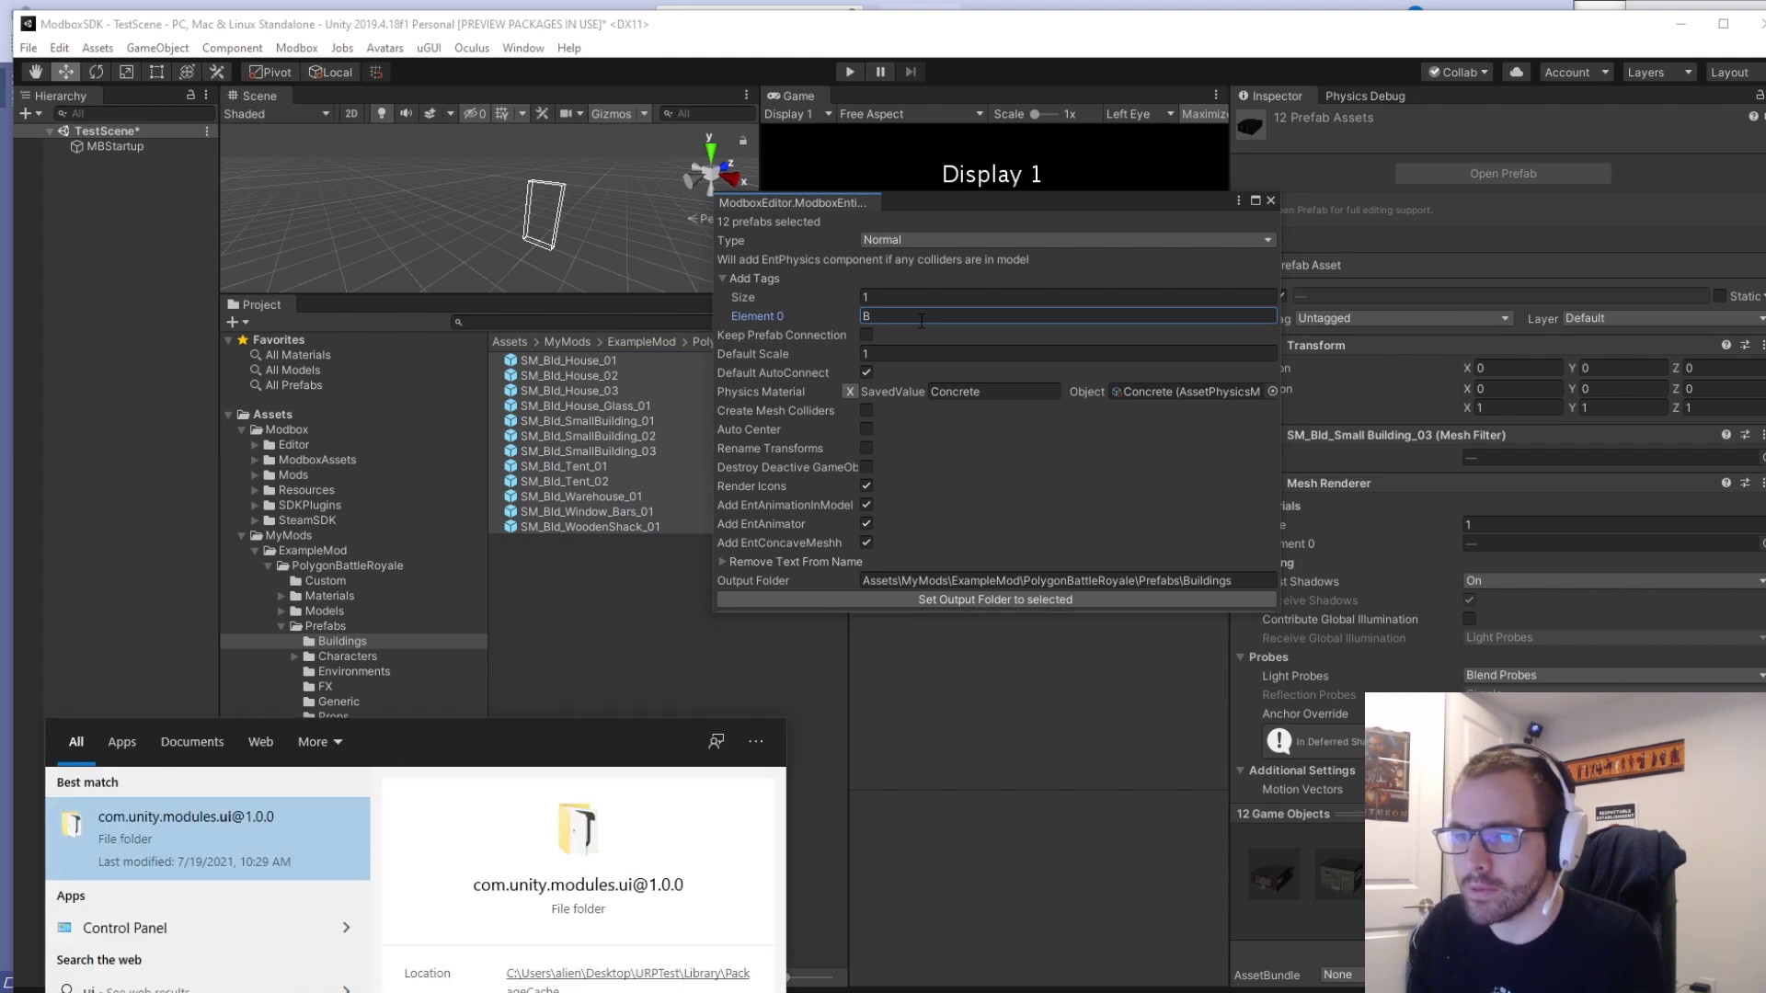
left_click(921, 313)
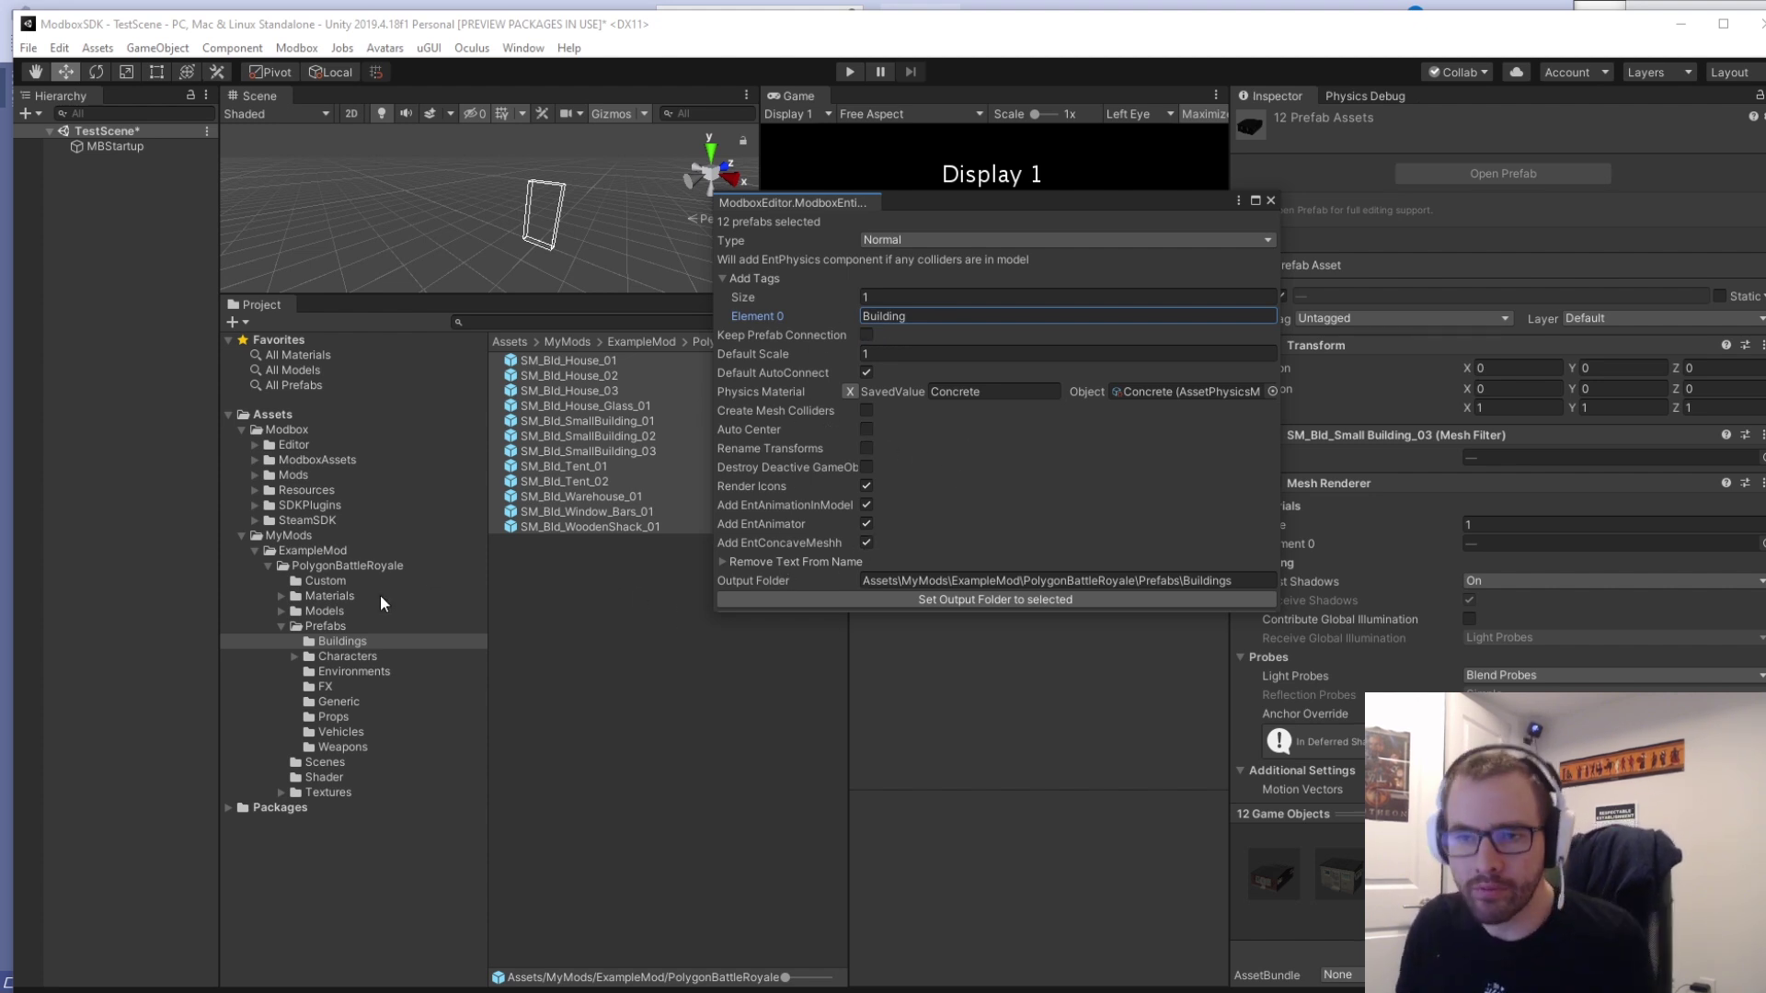
Create a folder named Entities inside the ExampleMod folder.
right_click(333, 550)
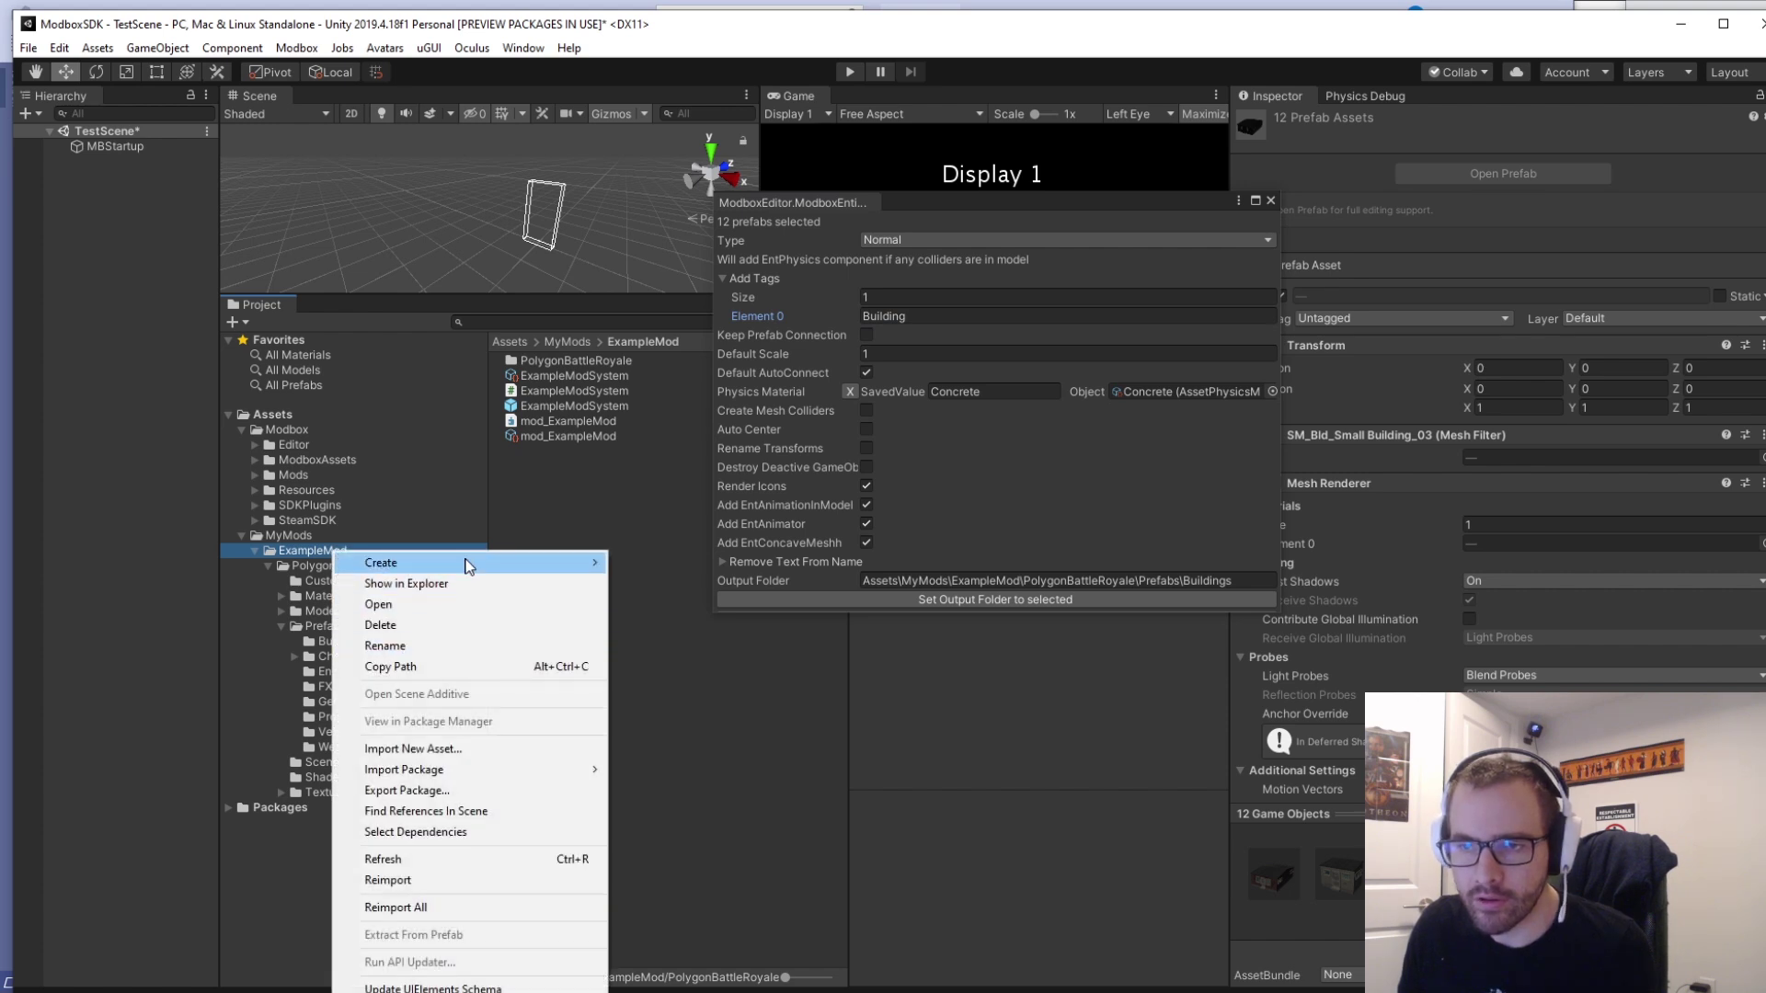
mouse_move(465, 563)
left_click(724, 609)
type("Entities")
key("Return")
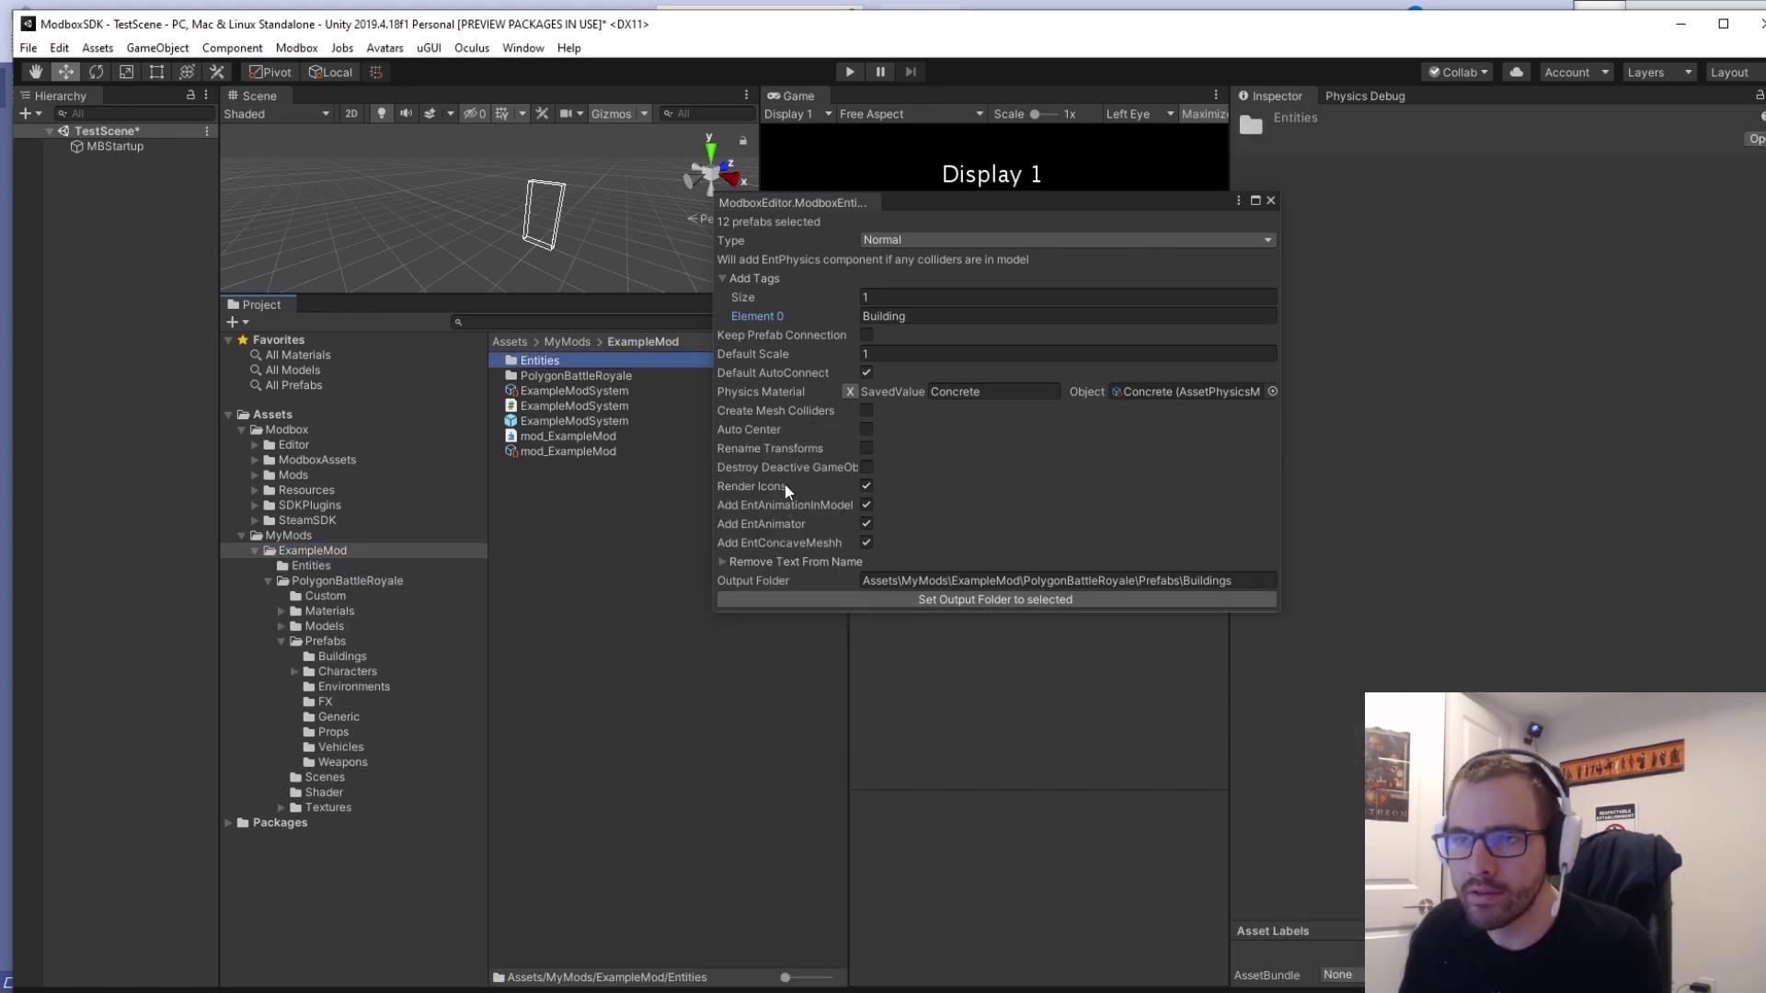
Set the output folder to ExampleMod's Entities folder and create the building entity prefabs.
double_click(637, 364)
left_click(1041, 598)
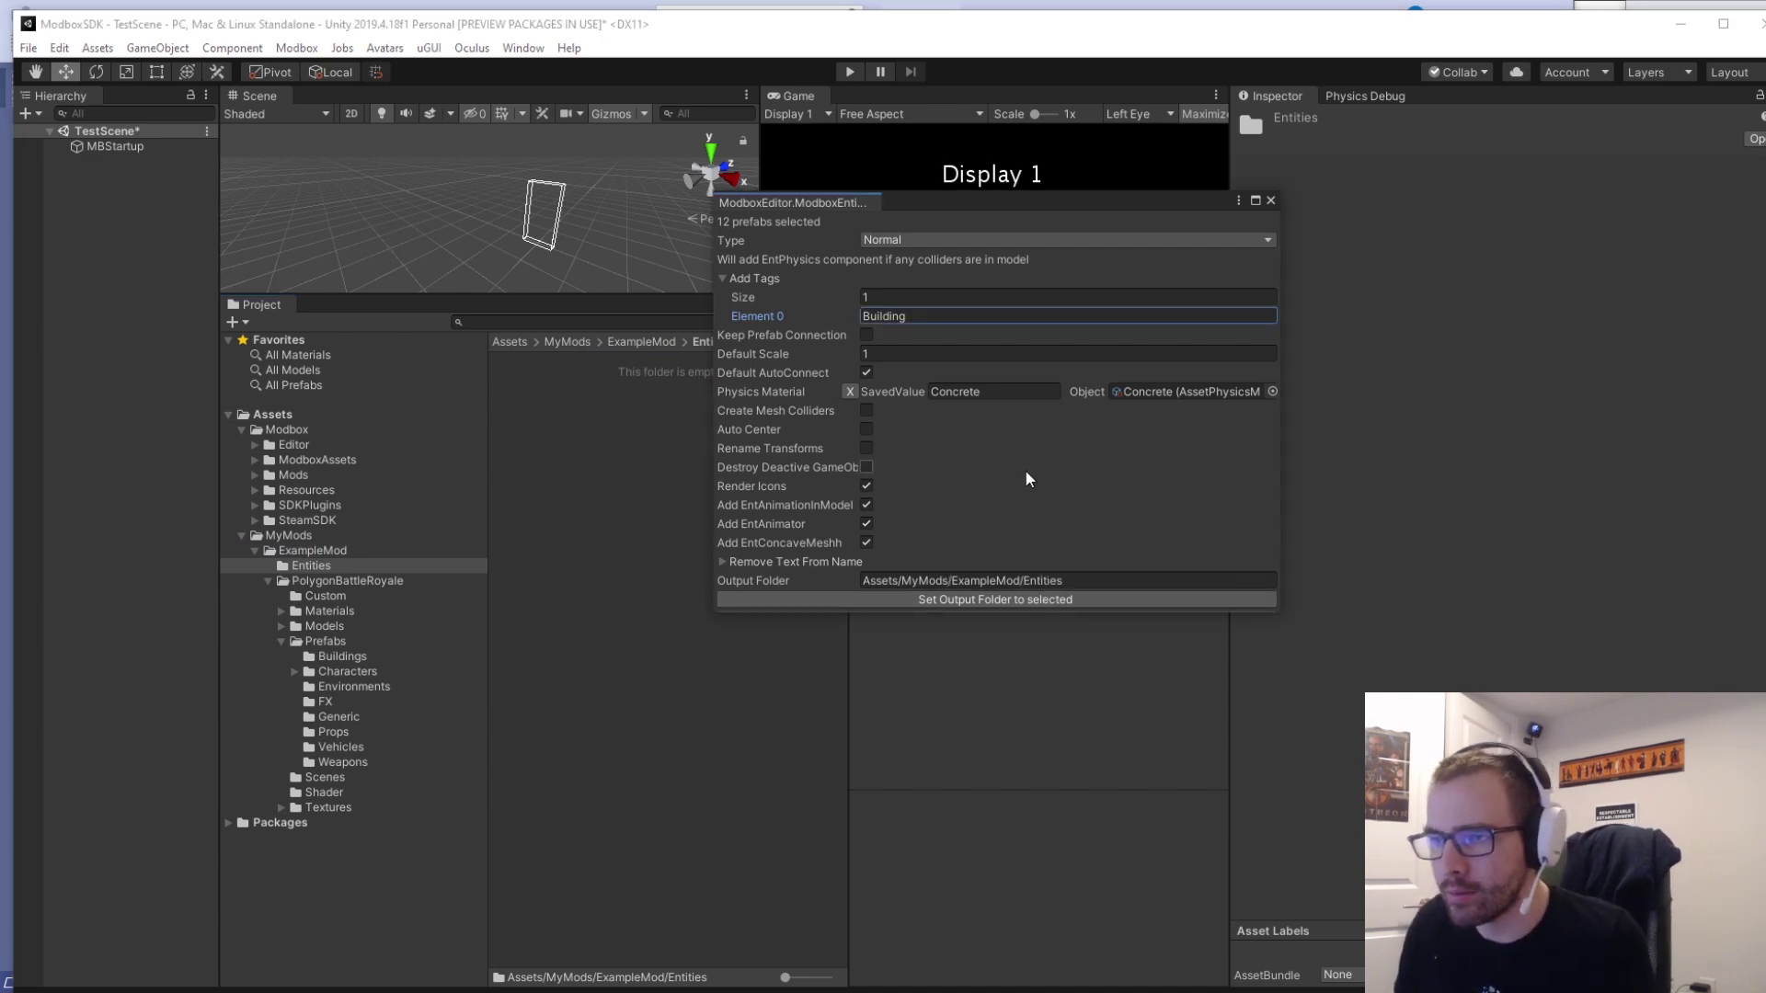
left_click_drag(1247, 614, 1247, 802)
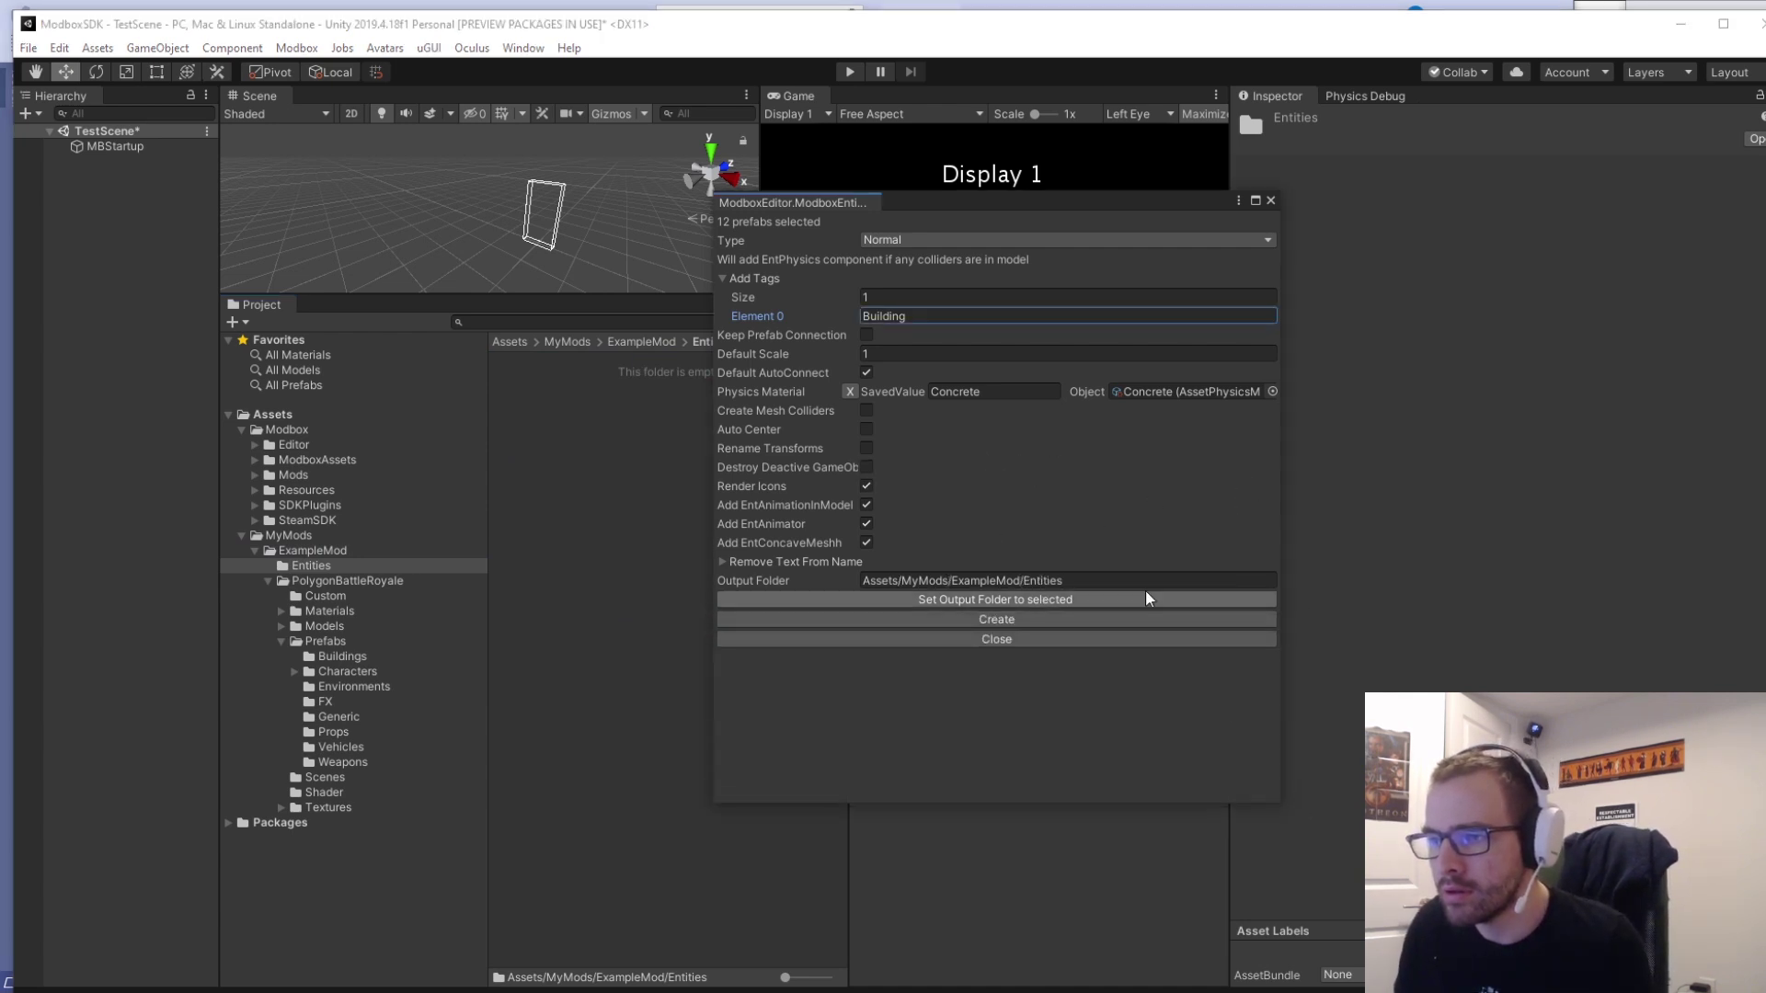
left_click(1019, 619)
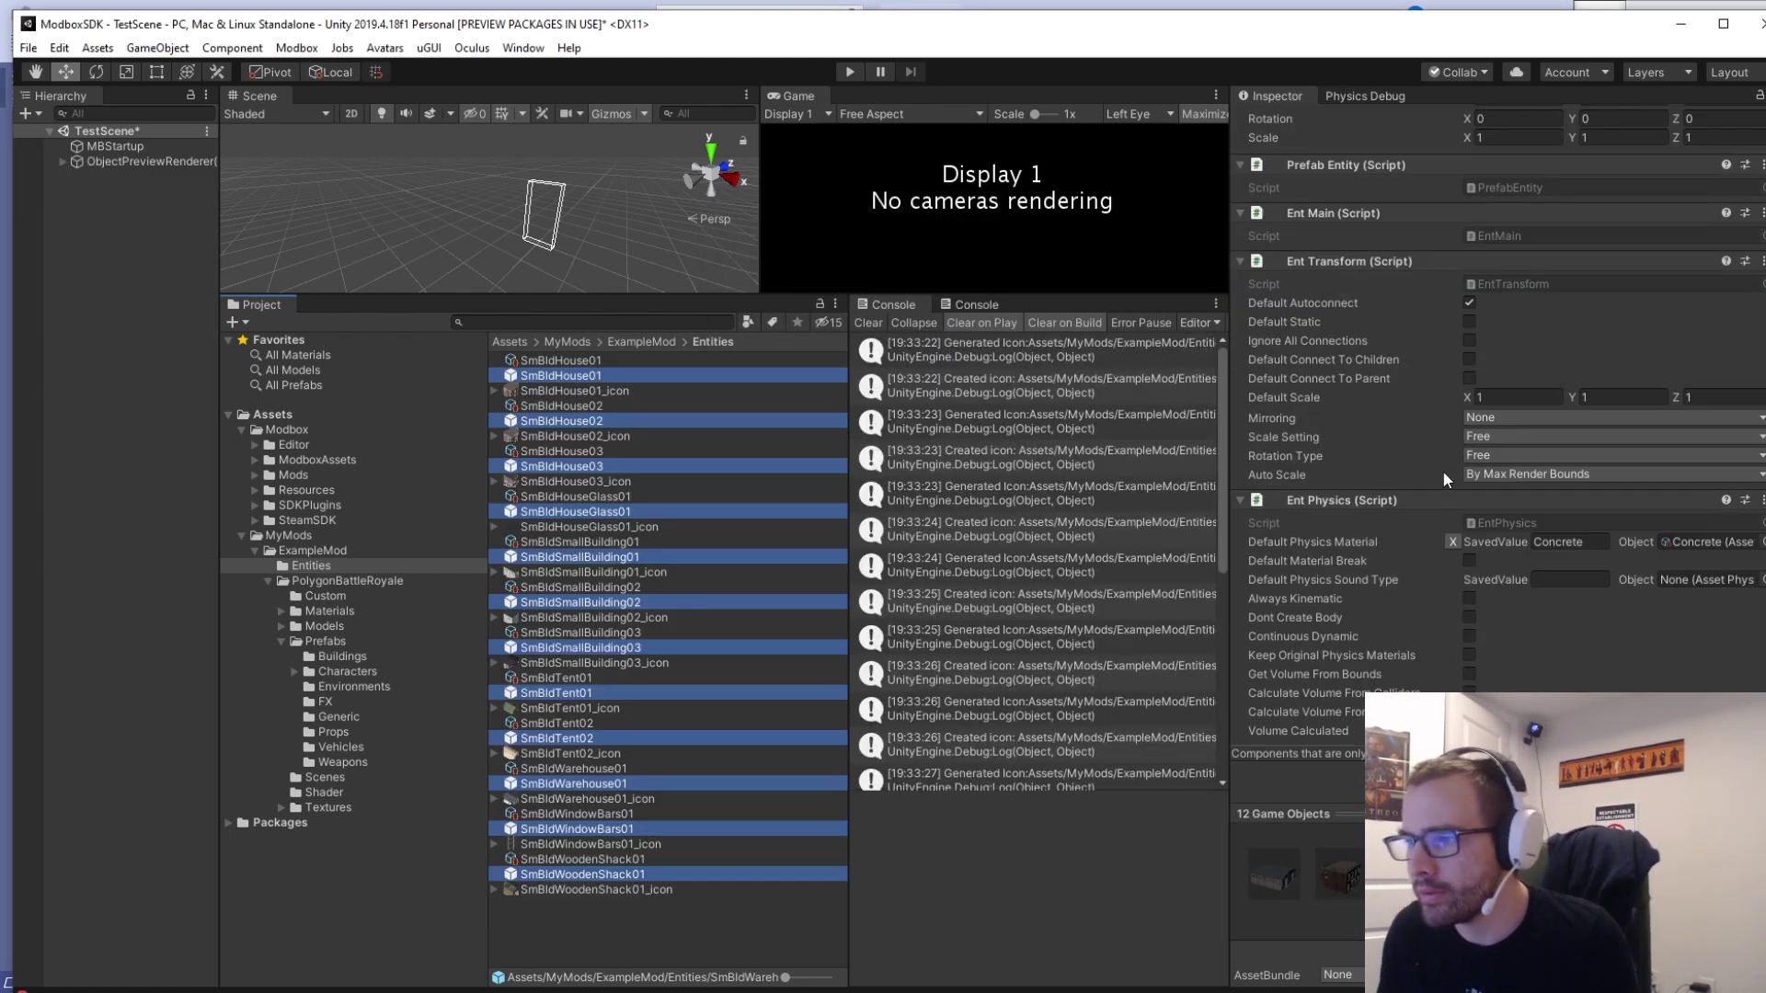
Clear the console log and inspect the generated SmBldHouse01 prefab in the Entities folder.
left_click(403, 609)
left_click(324, 565)
left_click(868, 322)
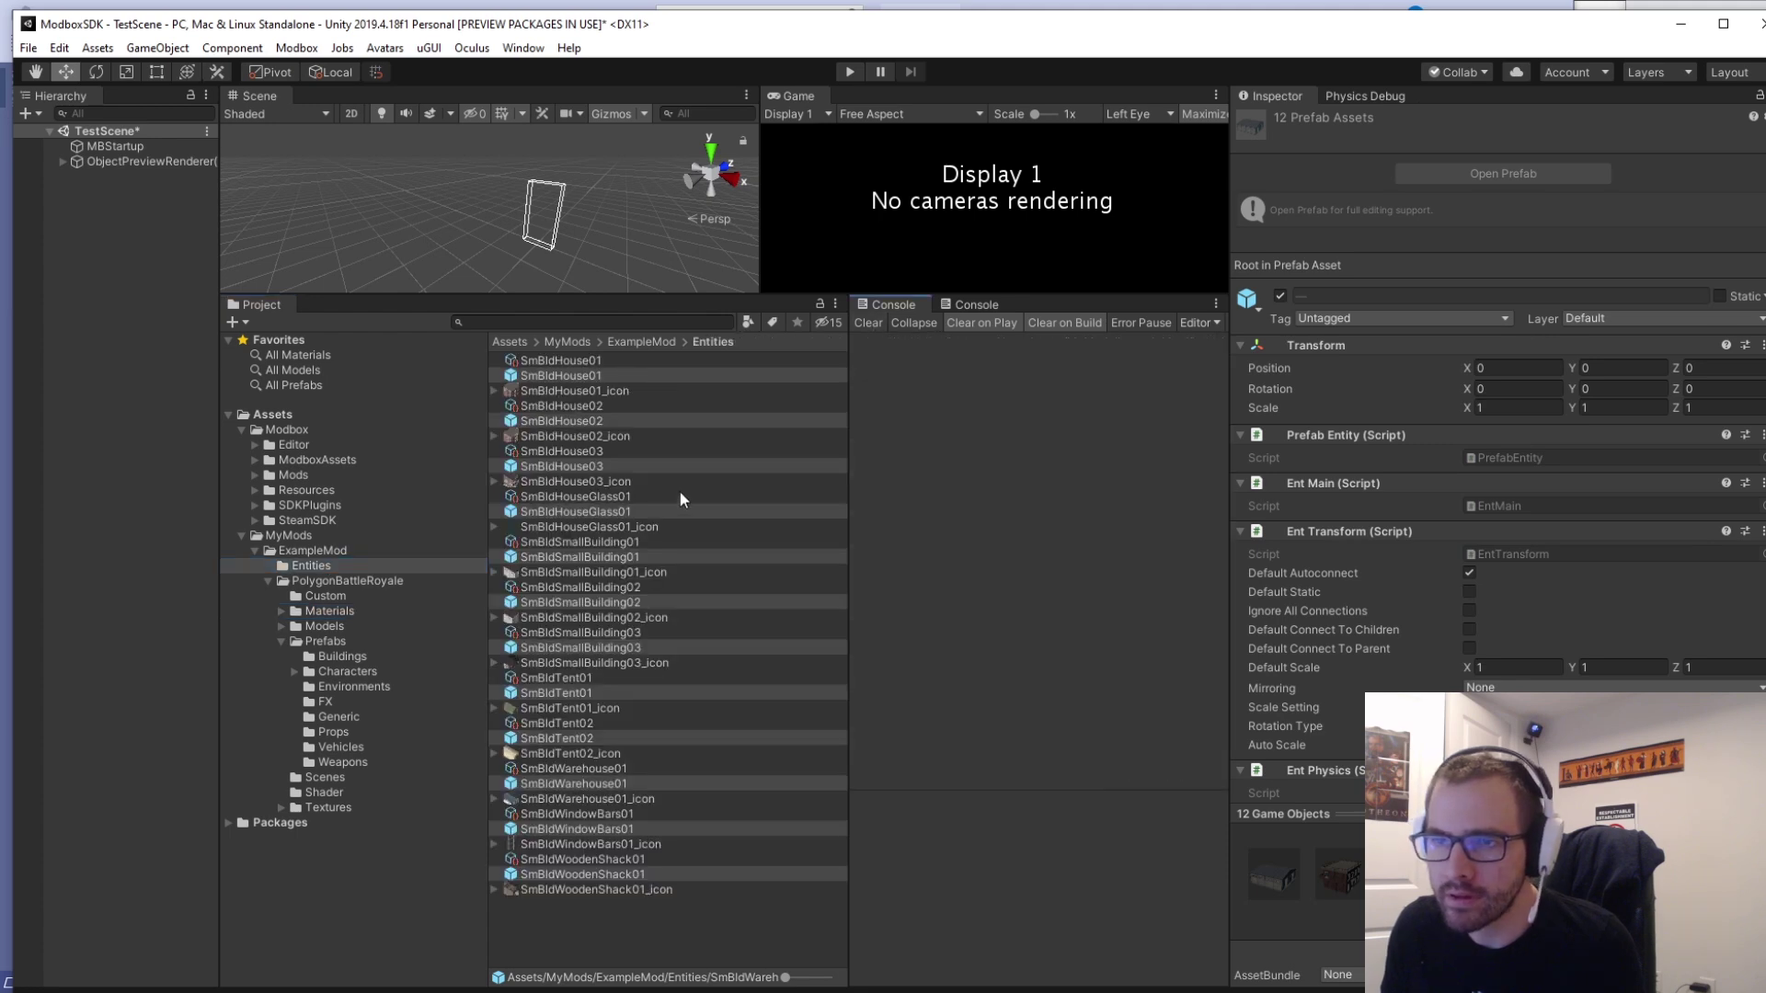
left_click(547, 373)
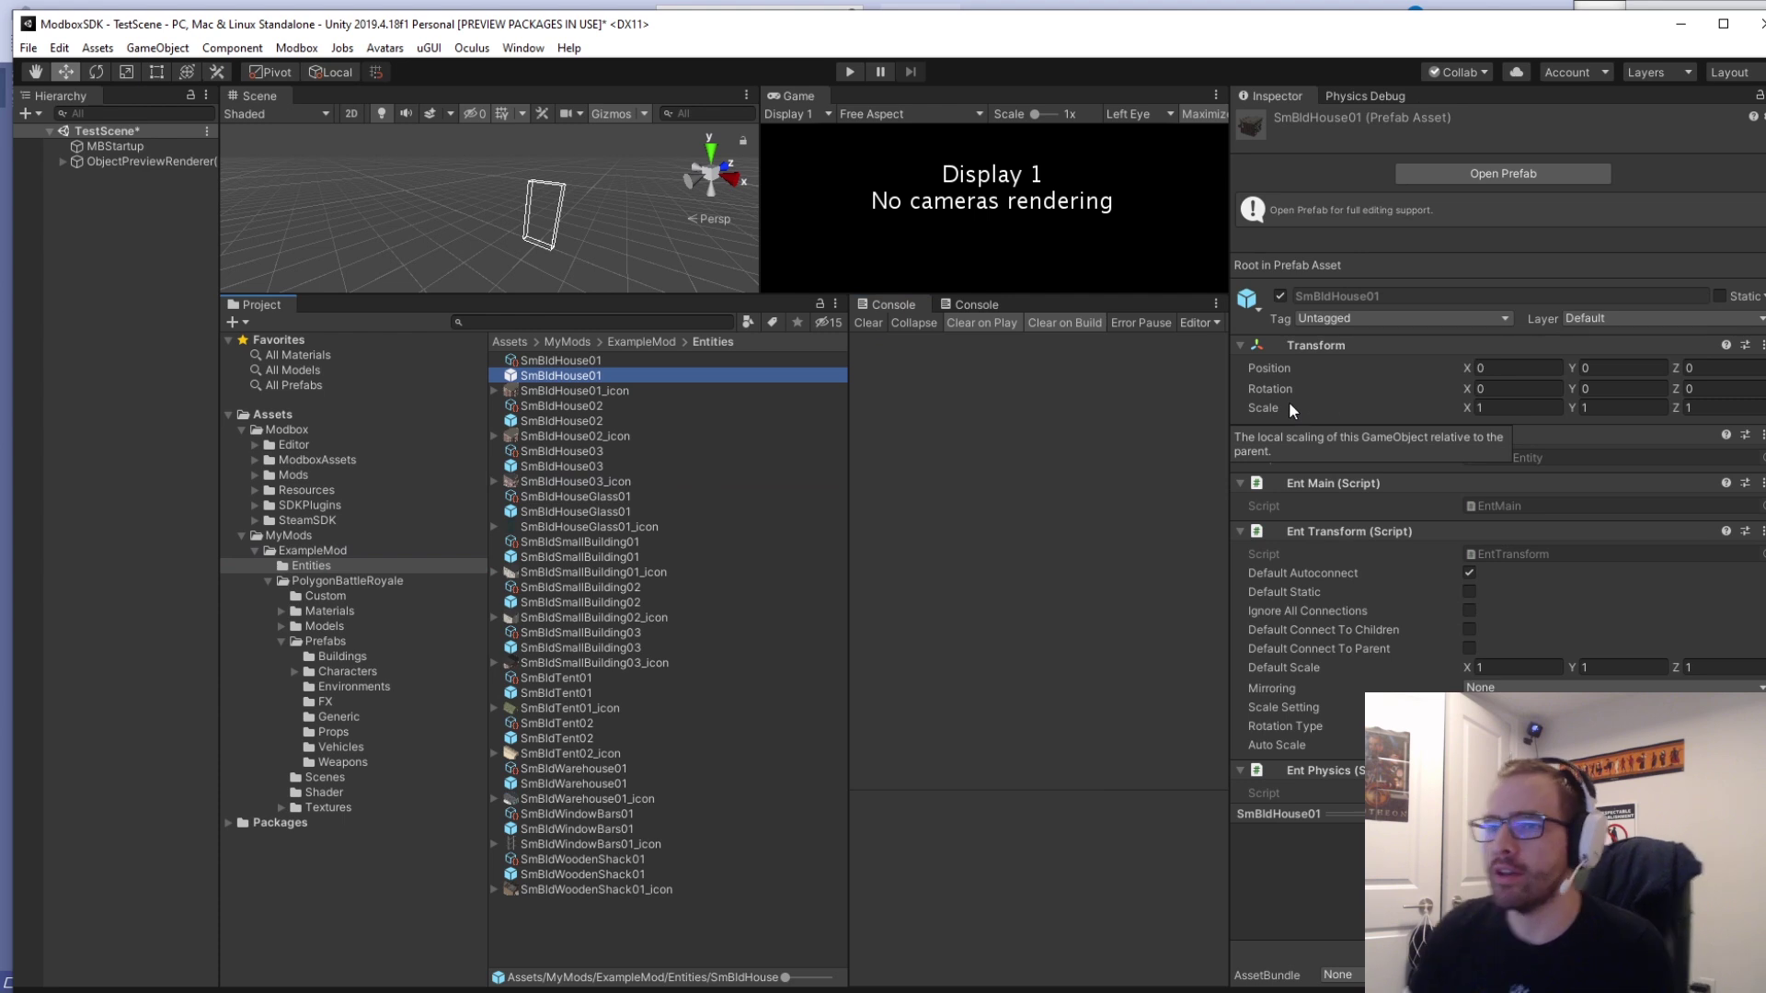
Inspect the SmBldHouse01 entity asset, its AssetEntityInMod script and its linked prefab in ExampleMod's Entities folder.
left_click(611, 358)
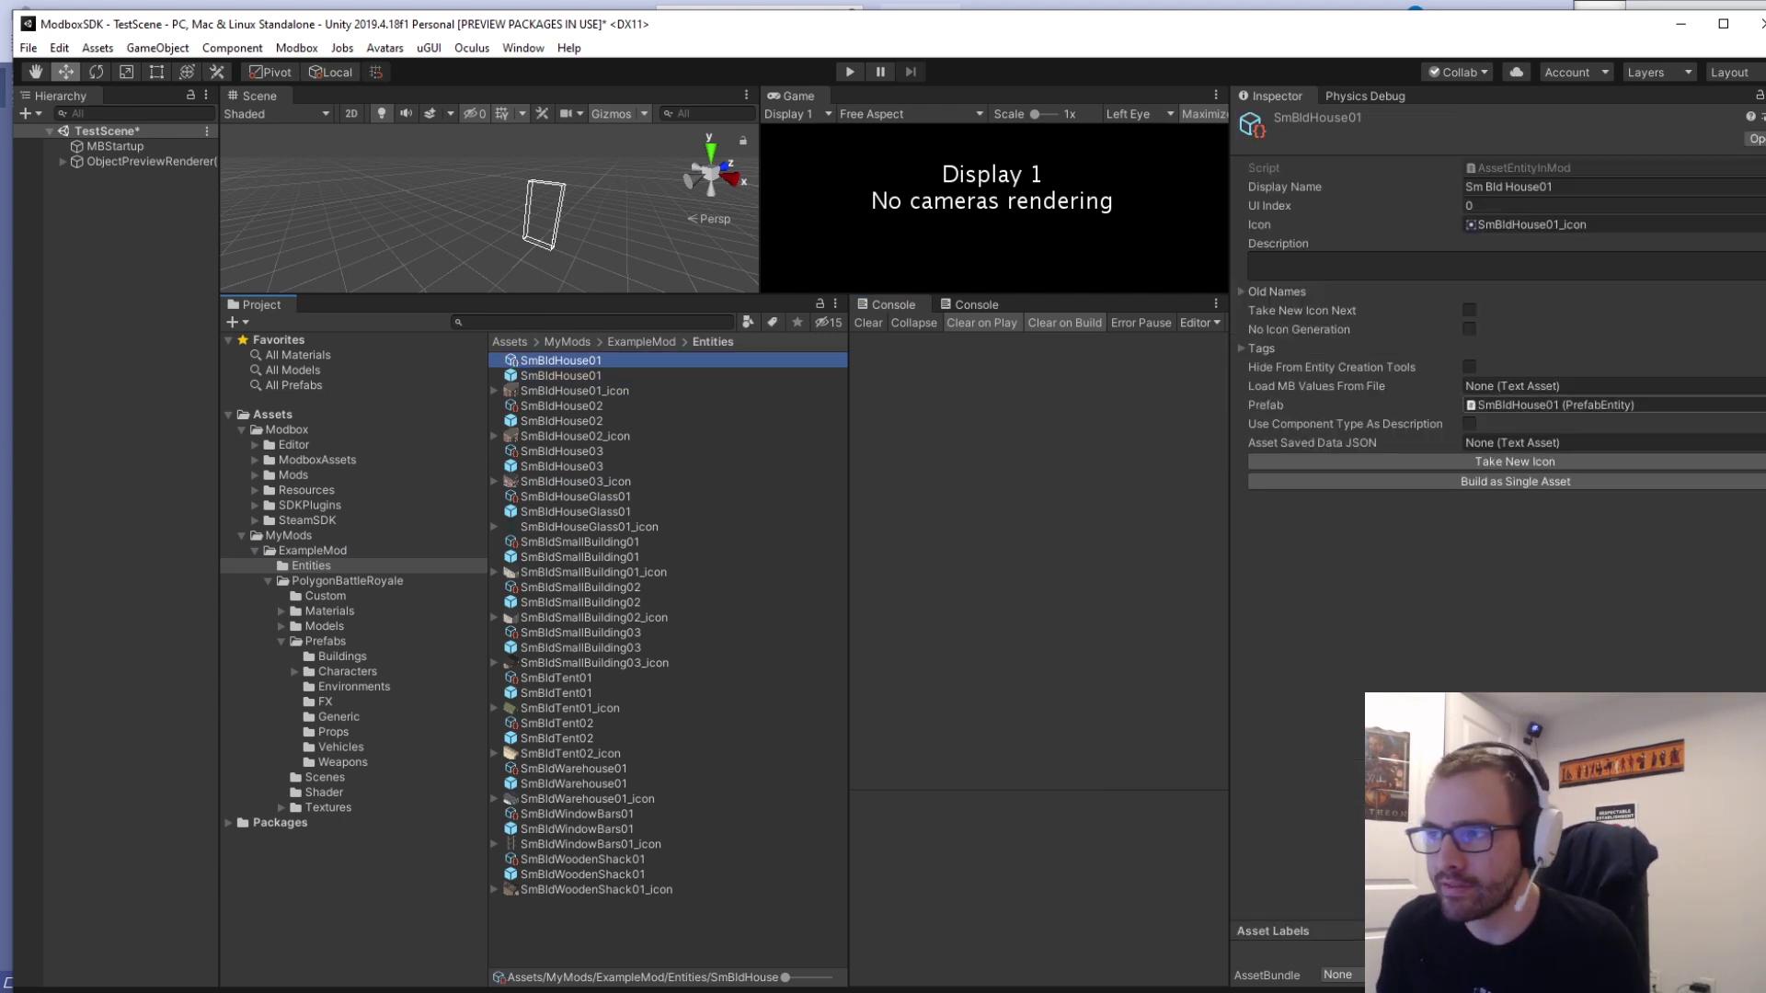
left_click(1509, 166)
scroll(408, 613, "down", 10)
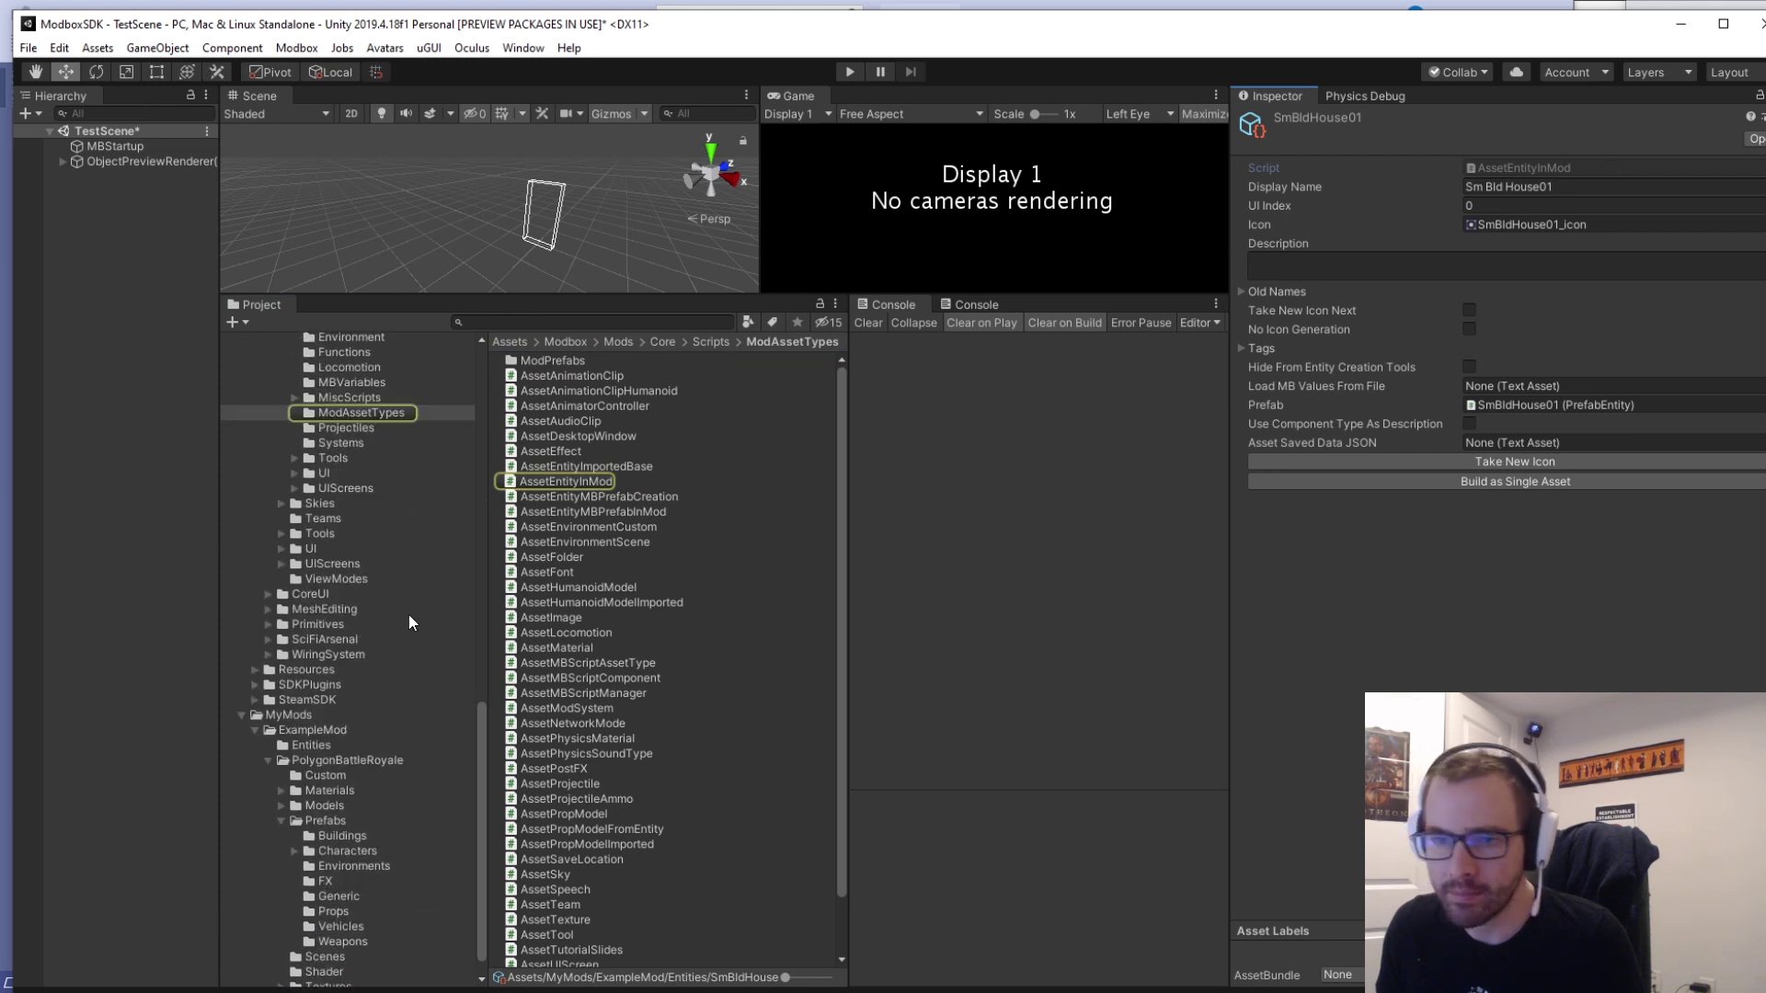
left_click(348, 718)
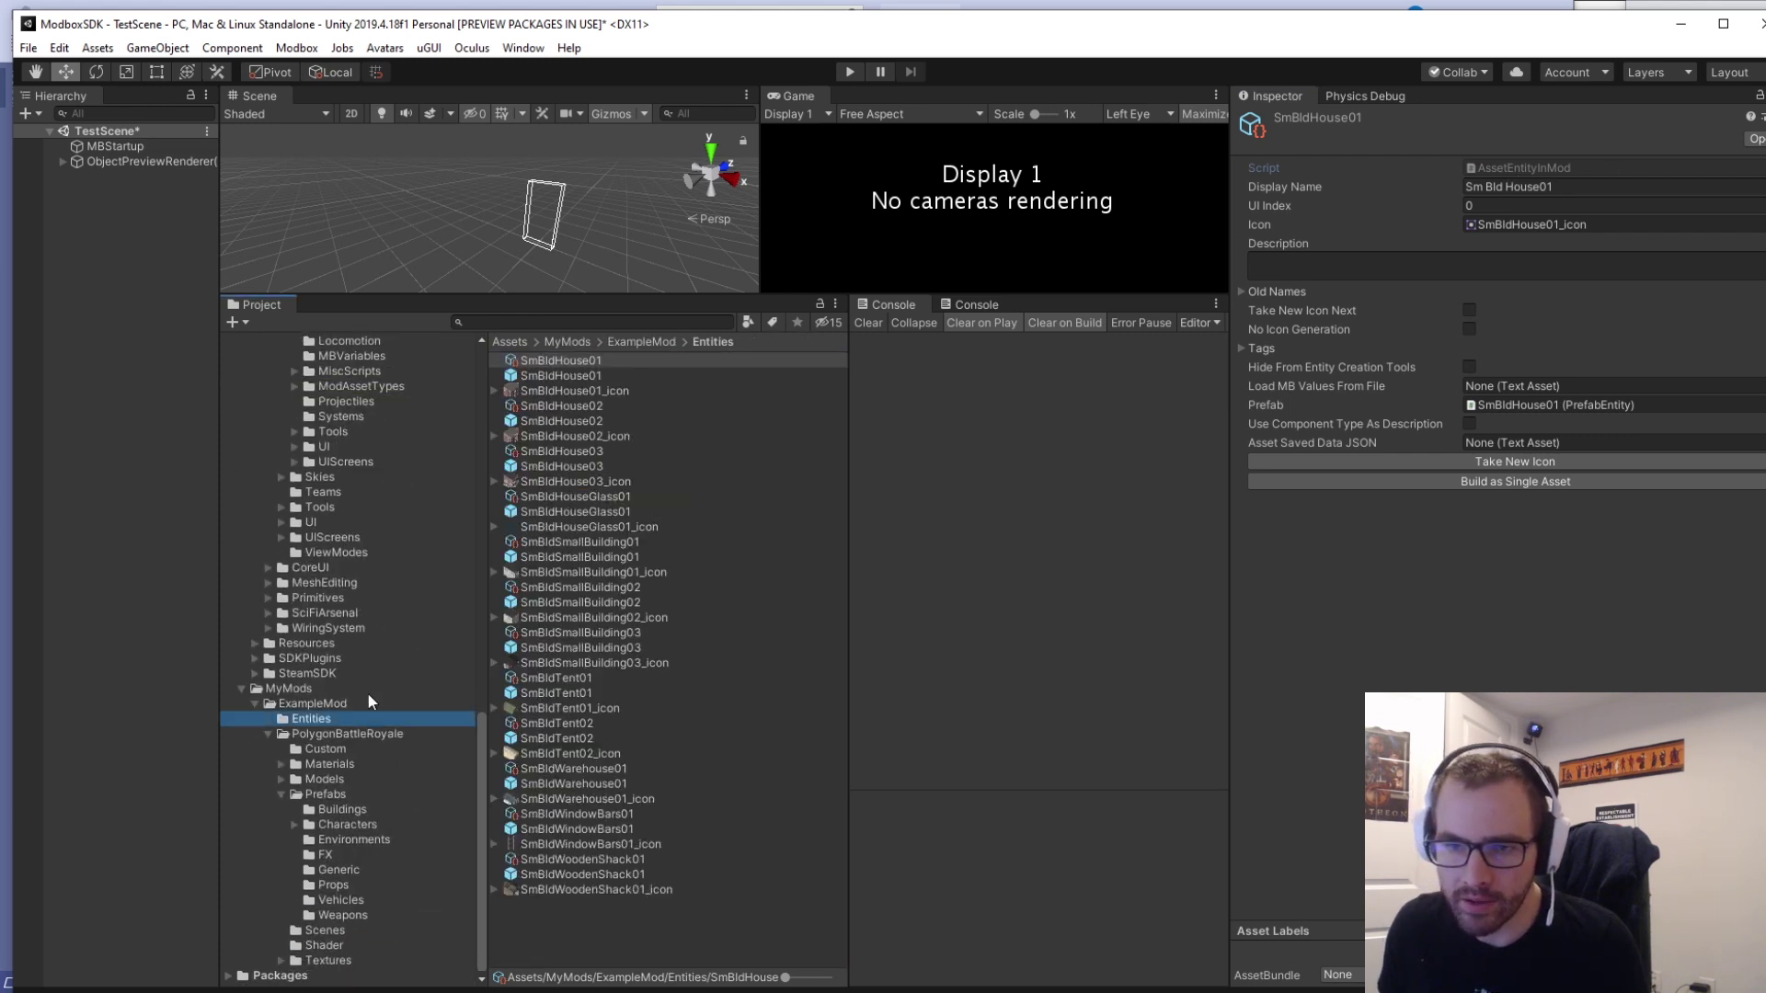
left_click(1553, 405)
left_click(597, 378)
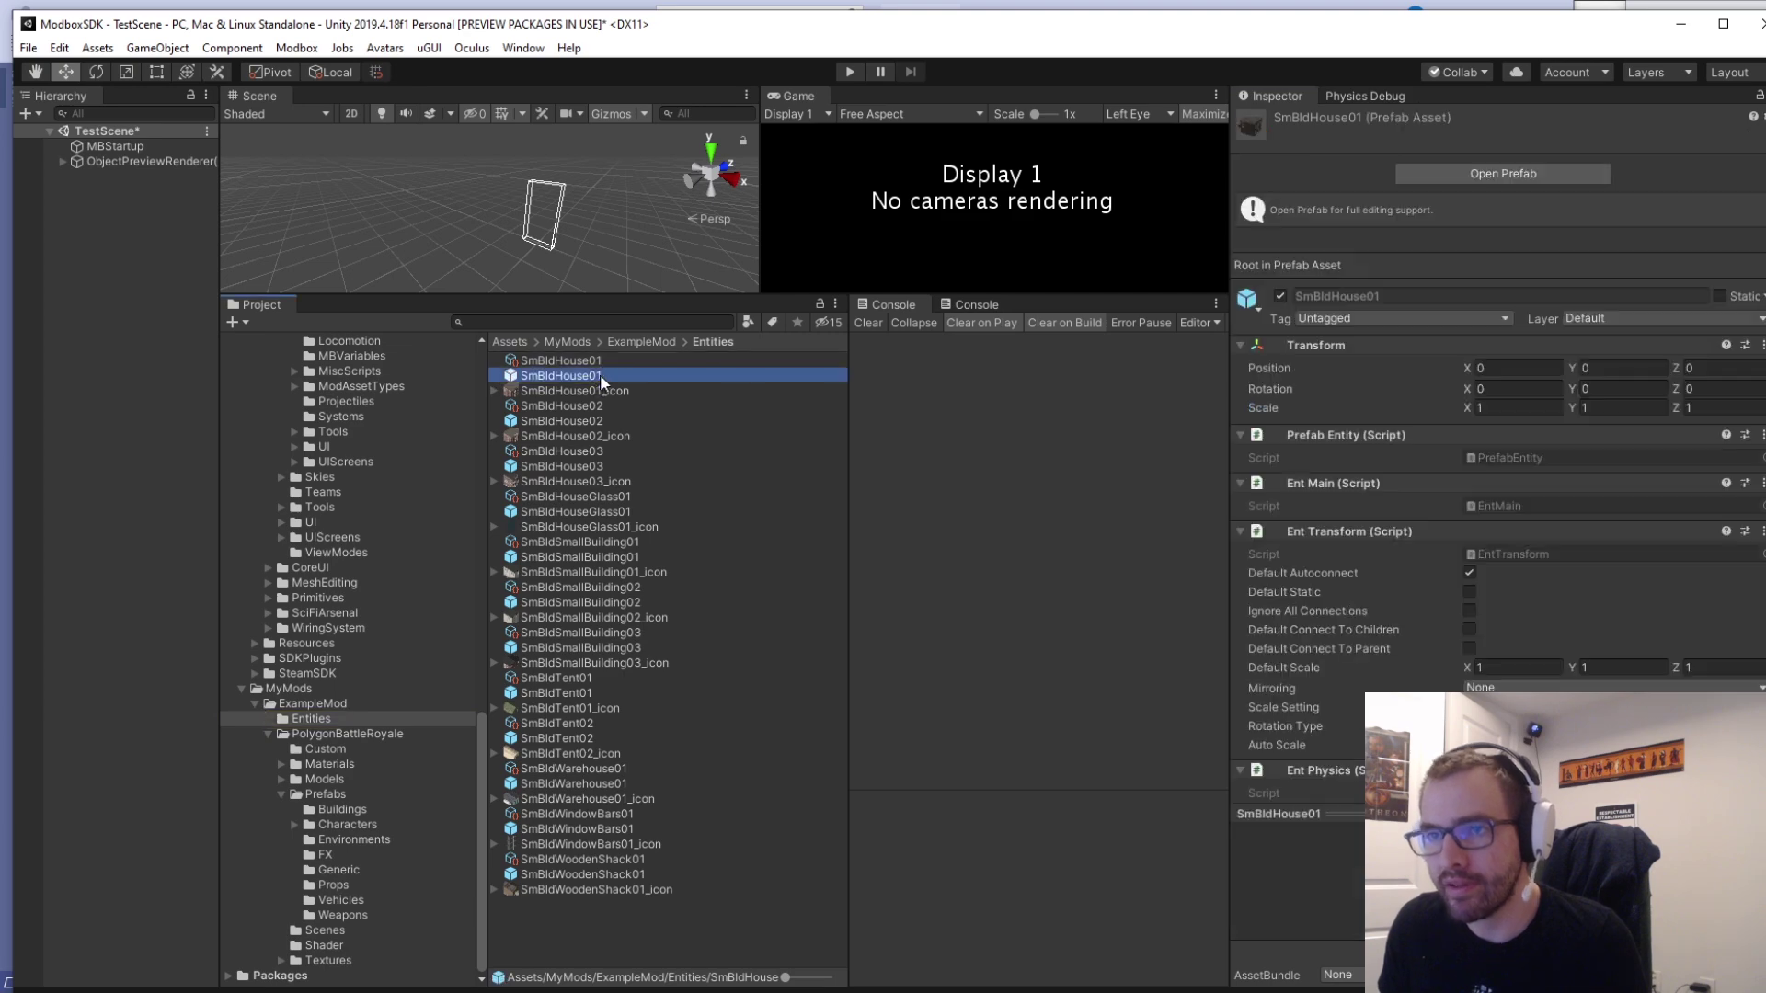
Make the Scene and Game views taller, and examine the Blank humanoid model asset and its prefab in Core's HumanoidModels folder.
left_click_drag(809, 296, 810, 685)
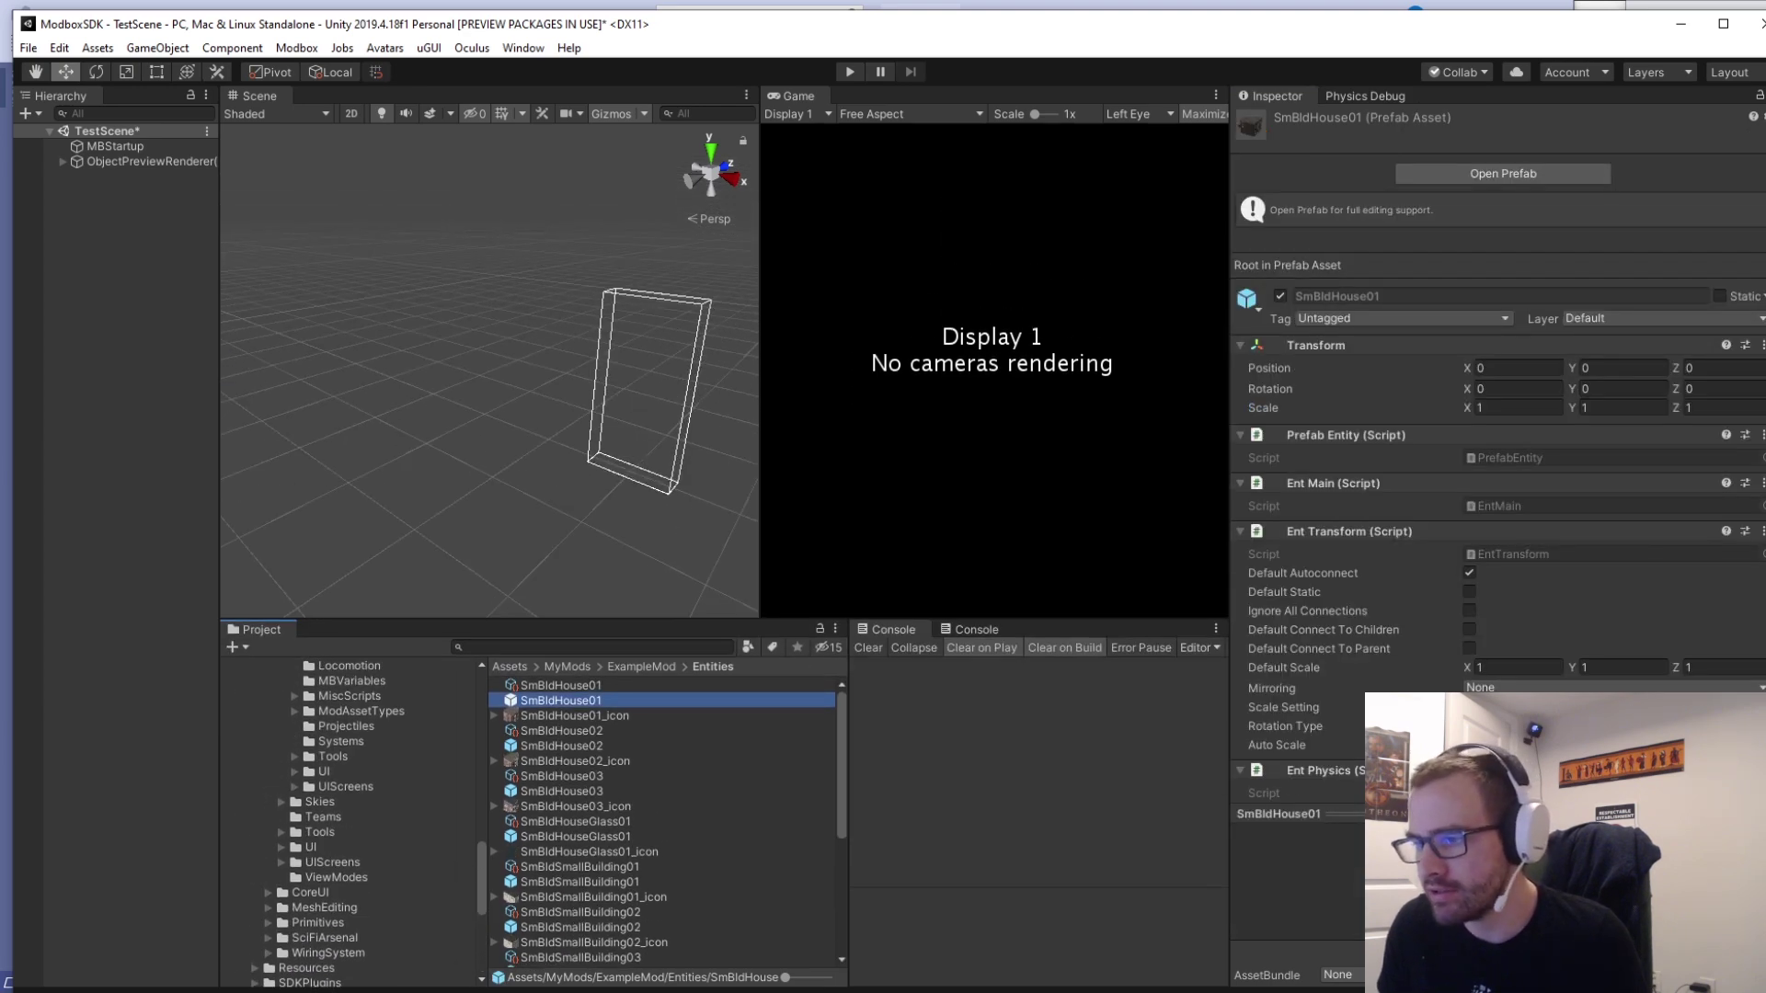
scroll(366, 798, "up", 10)
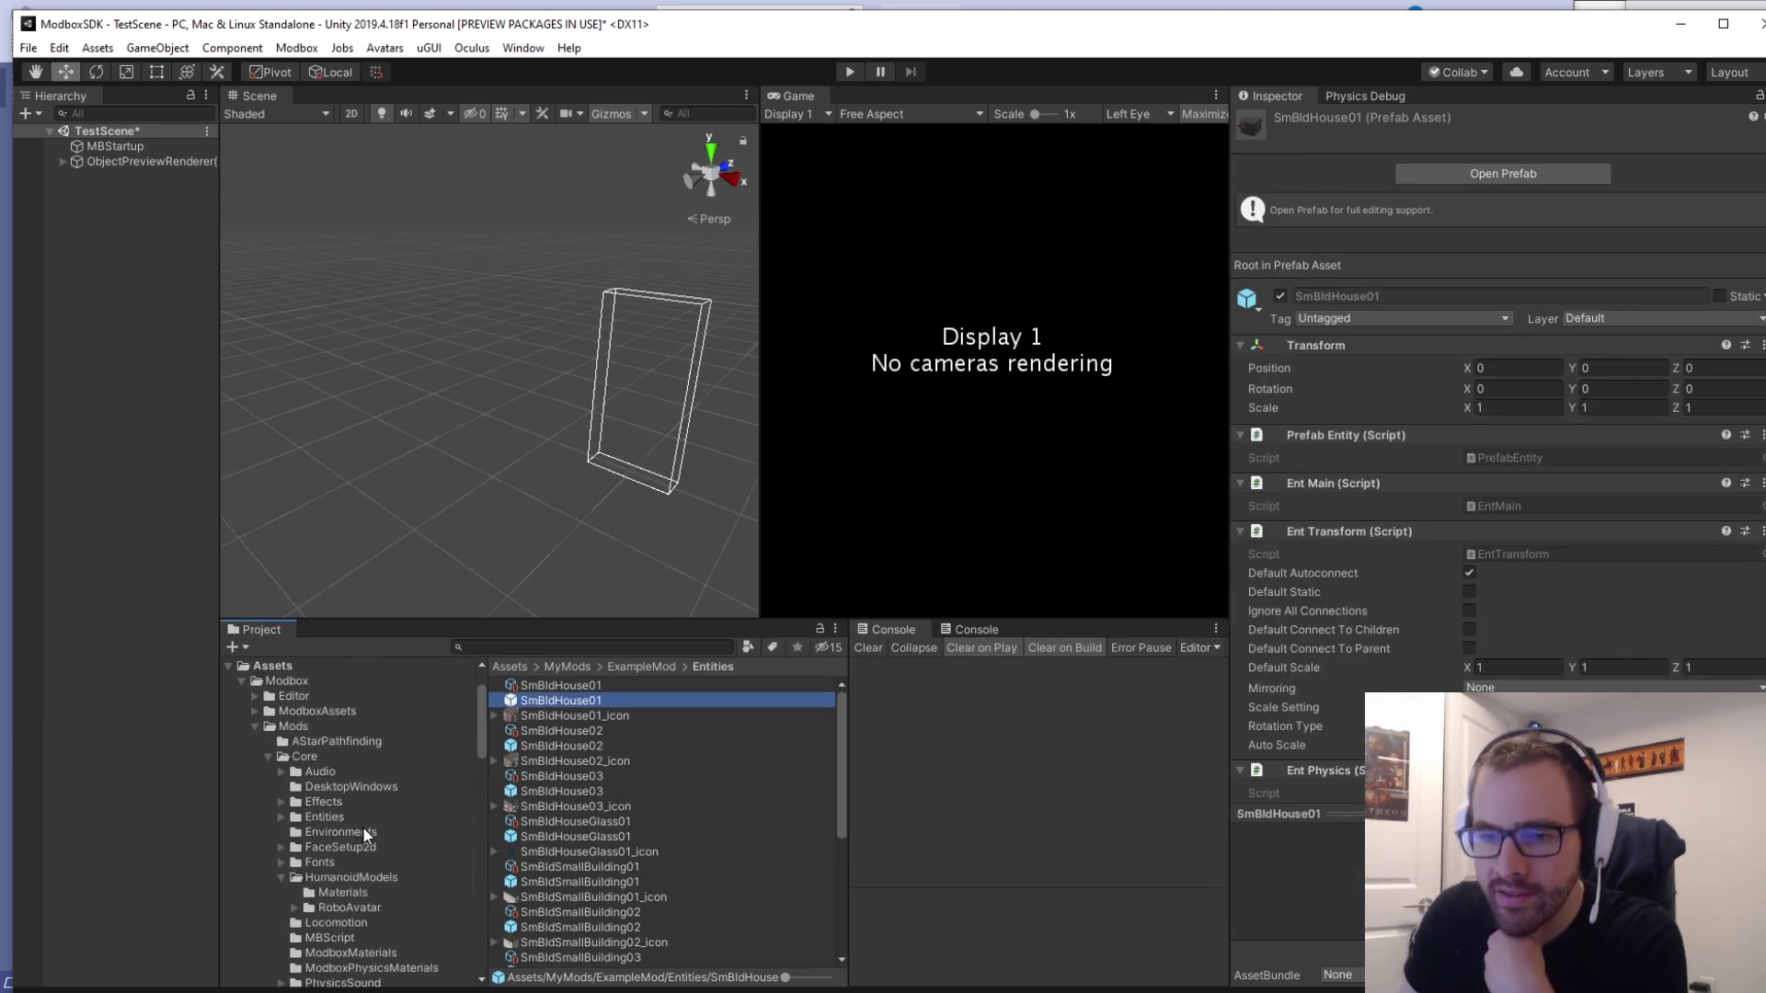
scroll(341, 756, "up", 5)
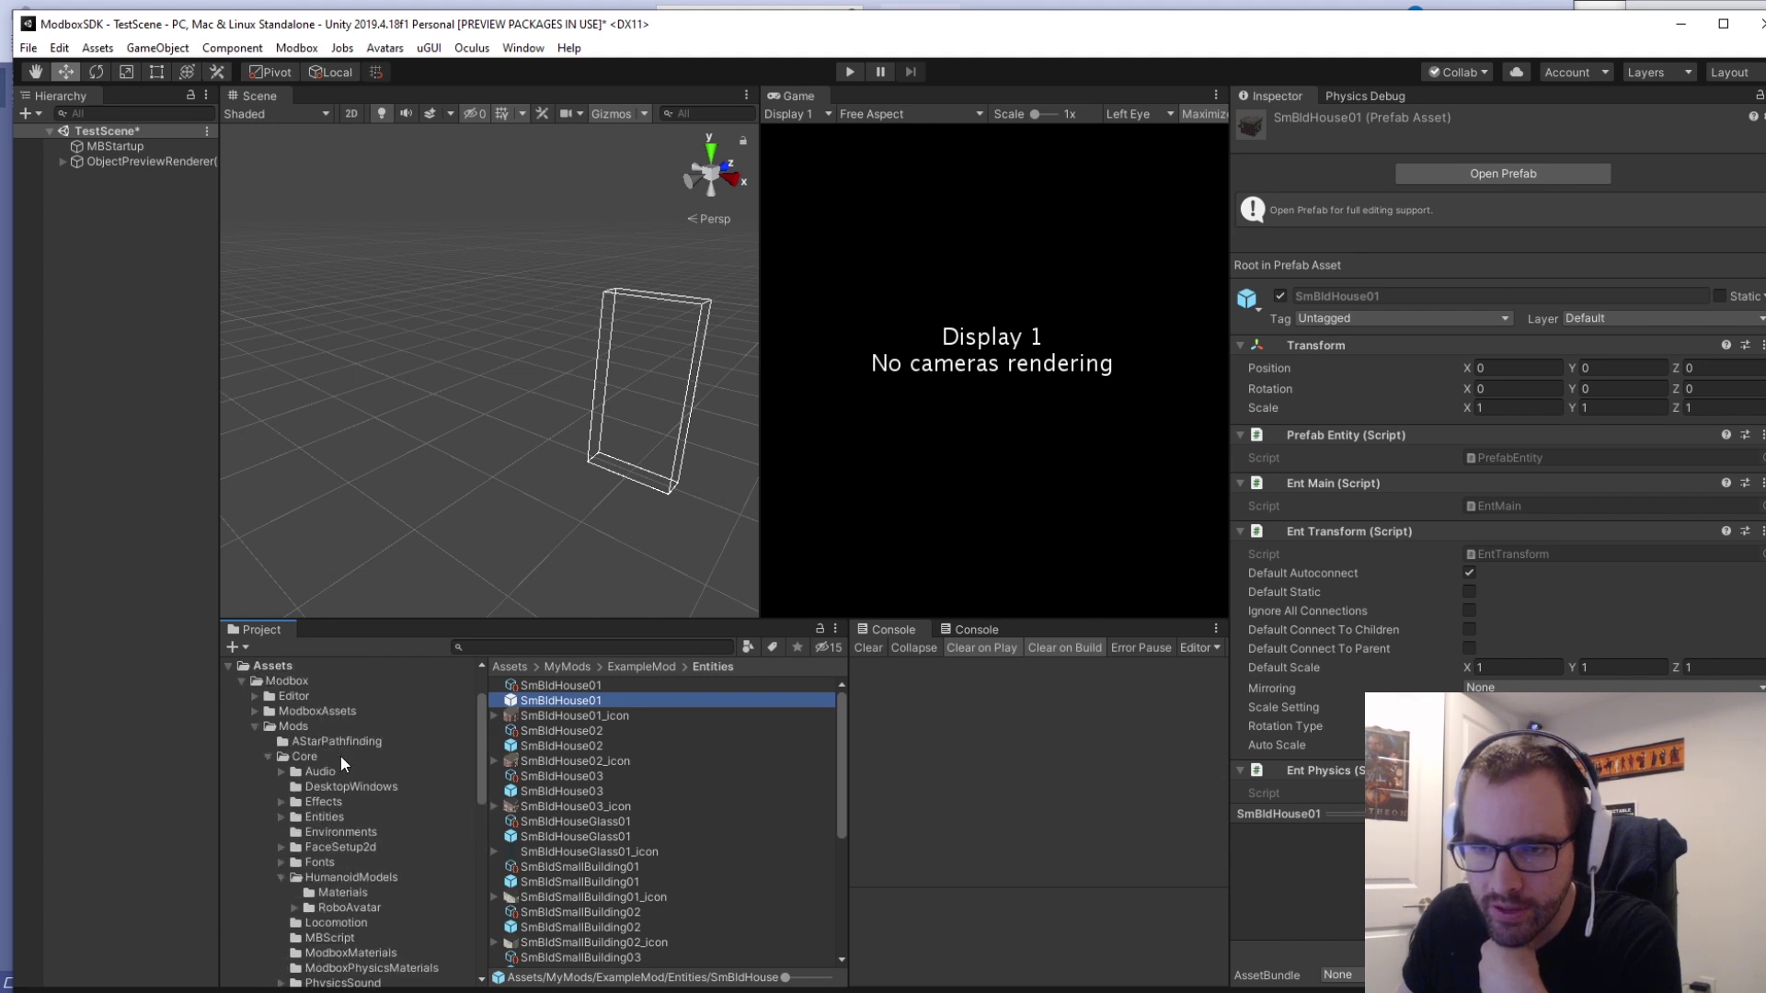
scroll(356, 763, "down", 3)
left_click(395, 767)
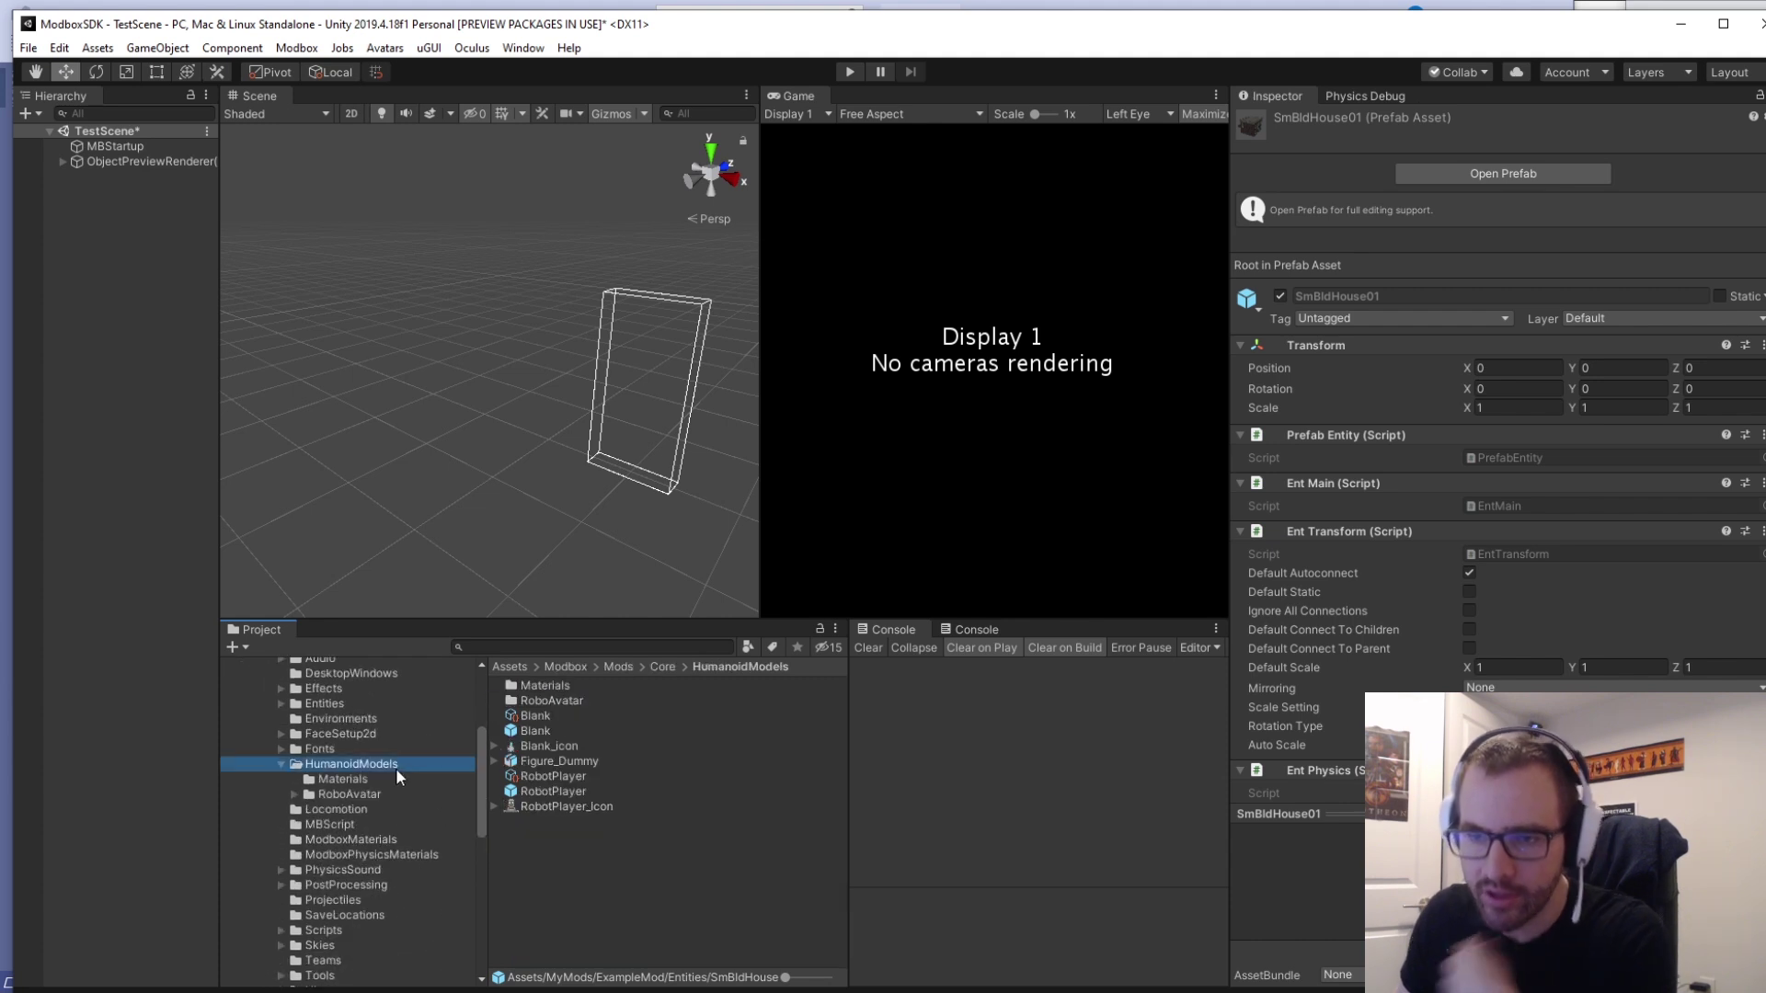
left_click(609, 897)
left_click(539, 716)
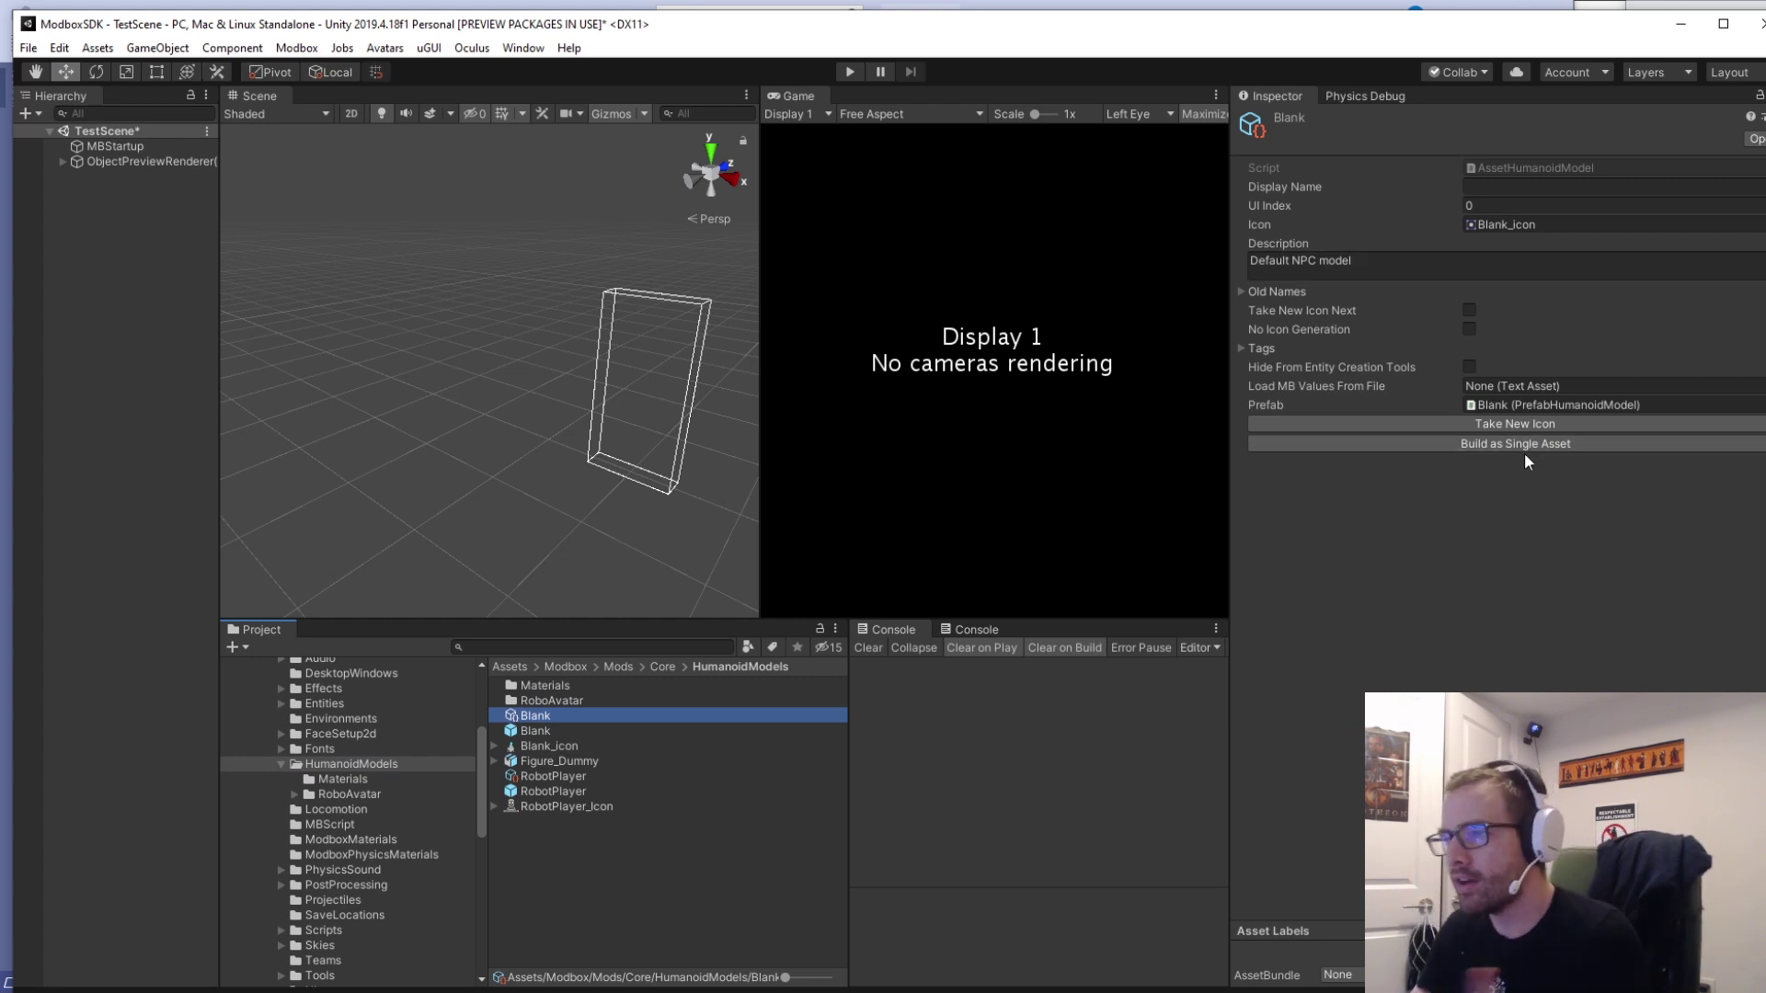
left_click(578, 731)
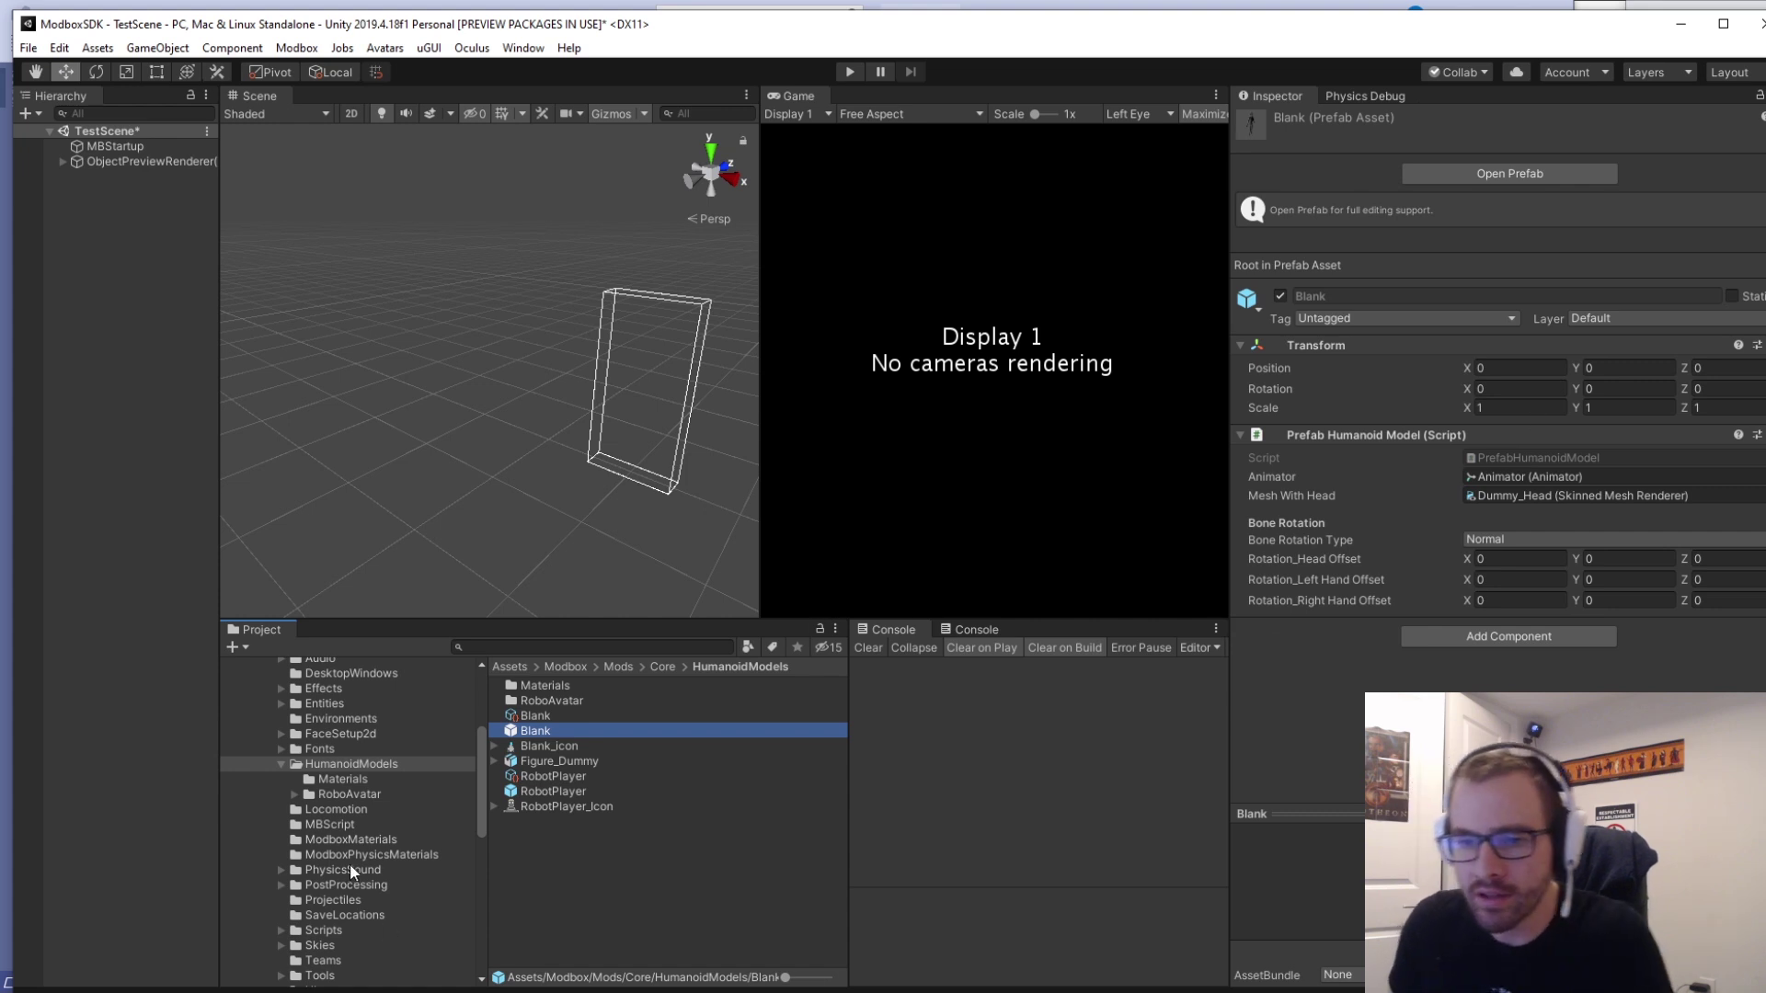
Examine the OtherPlayerDie and PlayerDie audio clip assets and the PlayerDie sound file in Core's Audio folder.
scroll(386, 837, "down", 4)
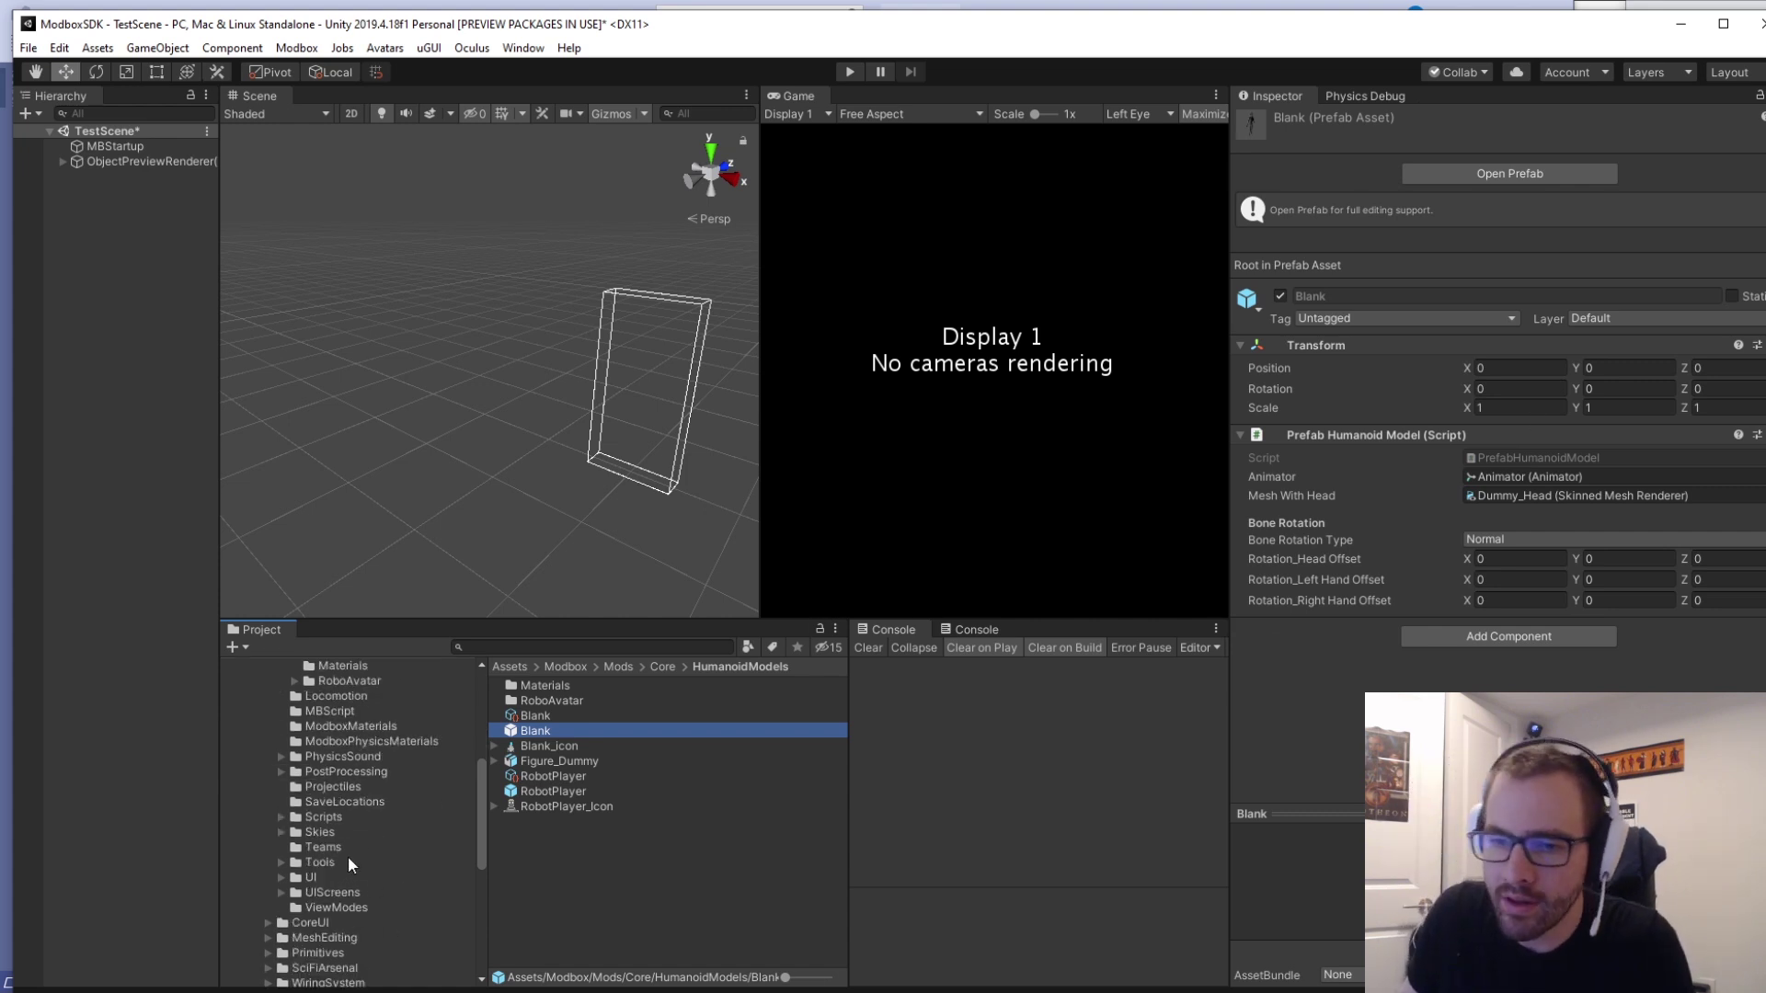
scroll(348, 862, "up", 4)
left_click(280, 764)
scroll(360, 765, "up", 5)
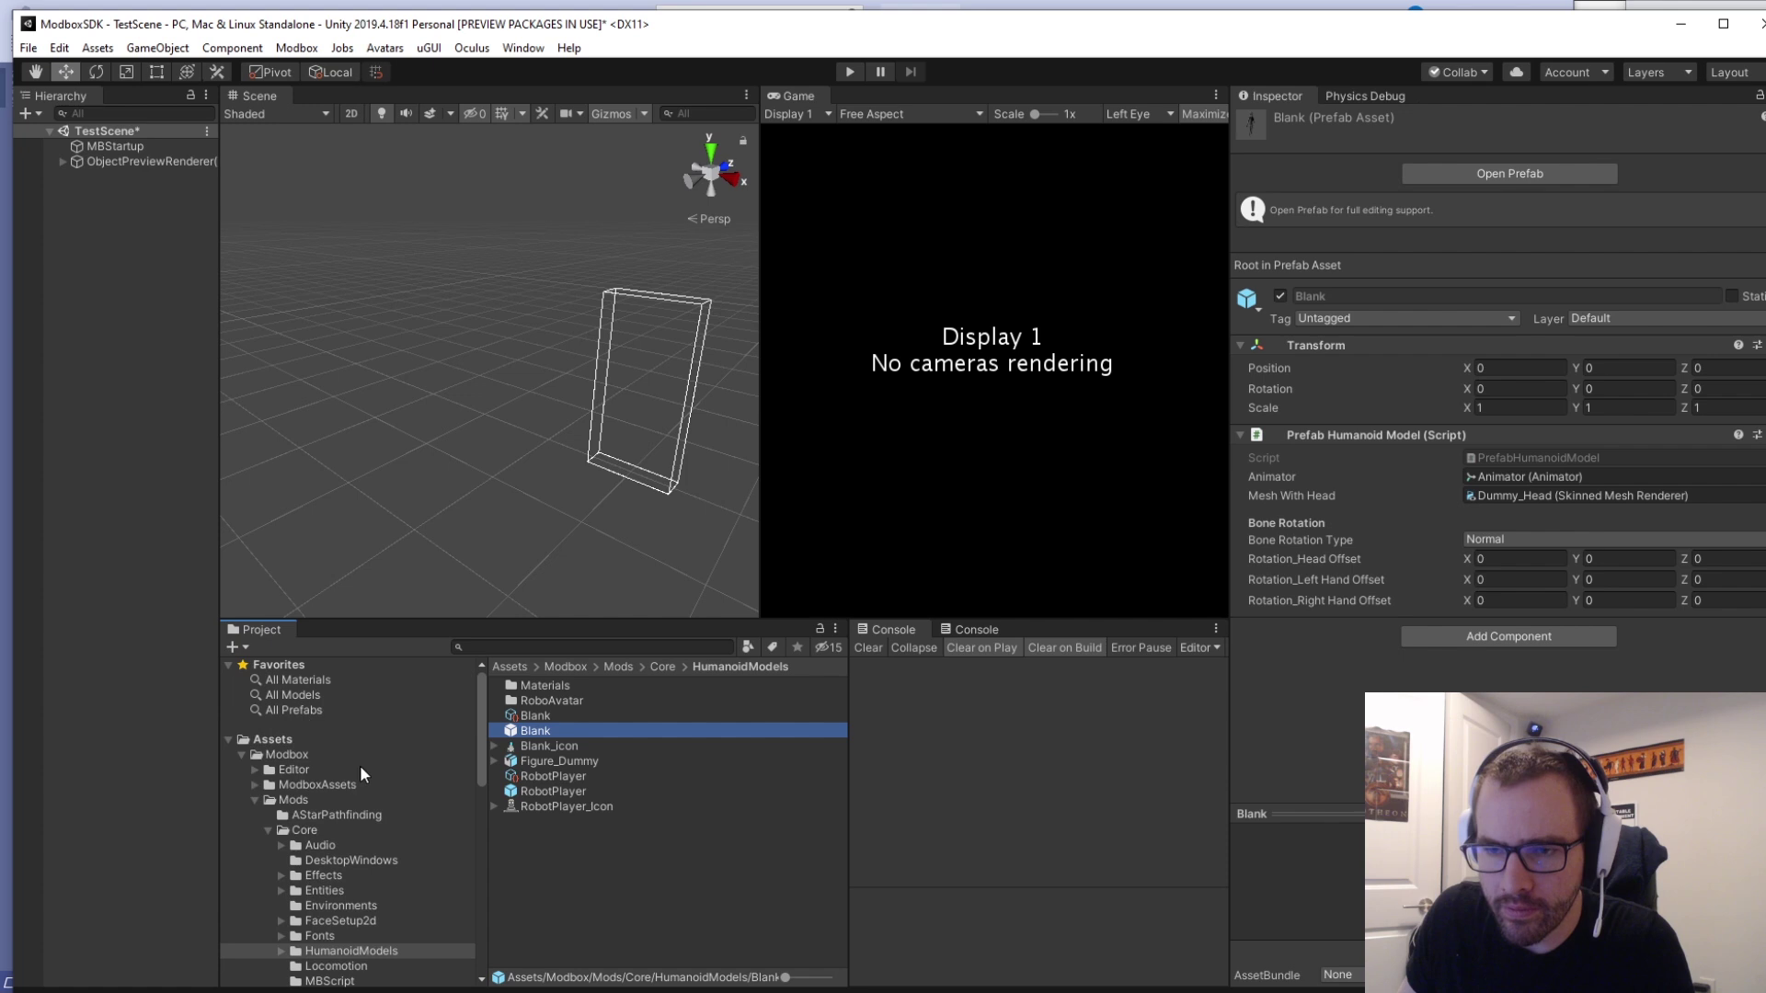
left_click(346, 787)
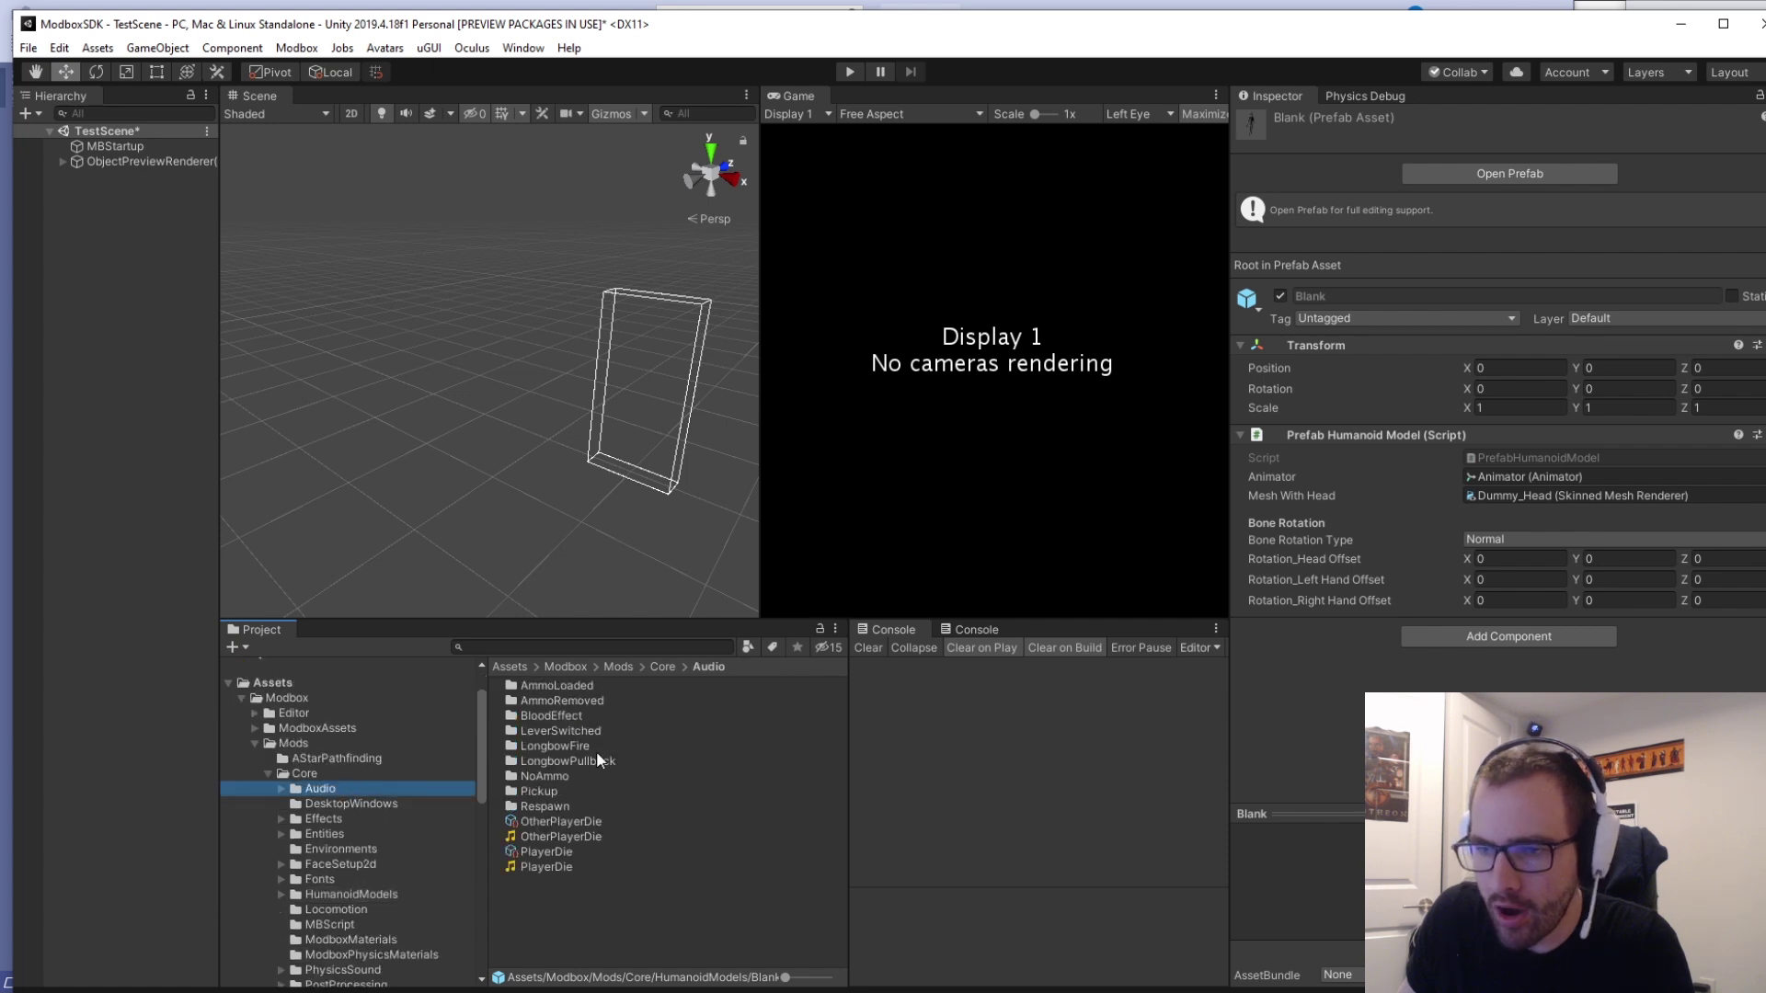
left_click(589, 822)
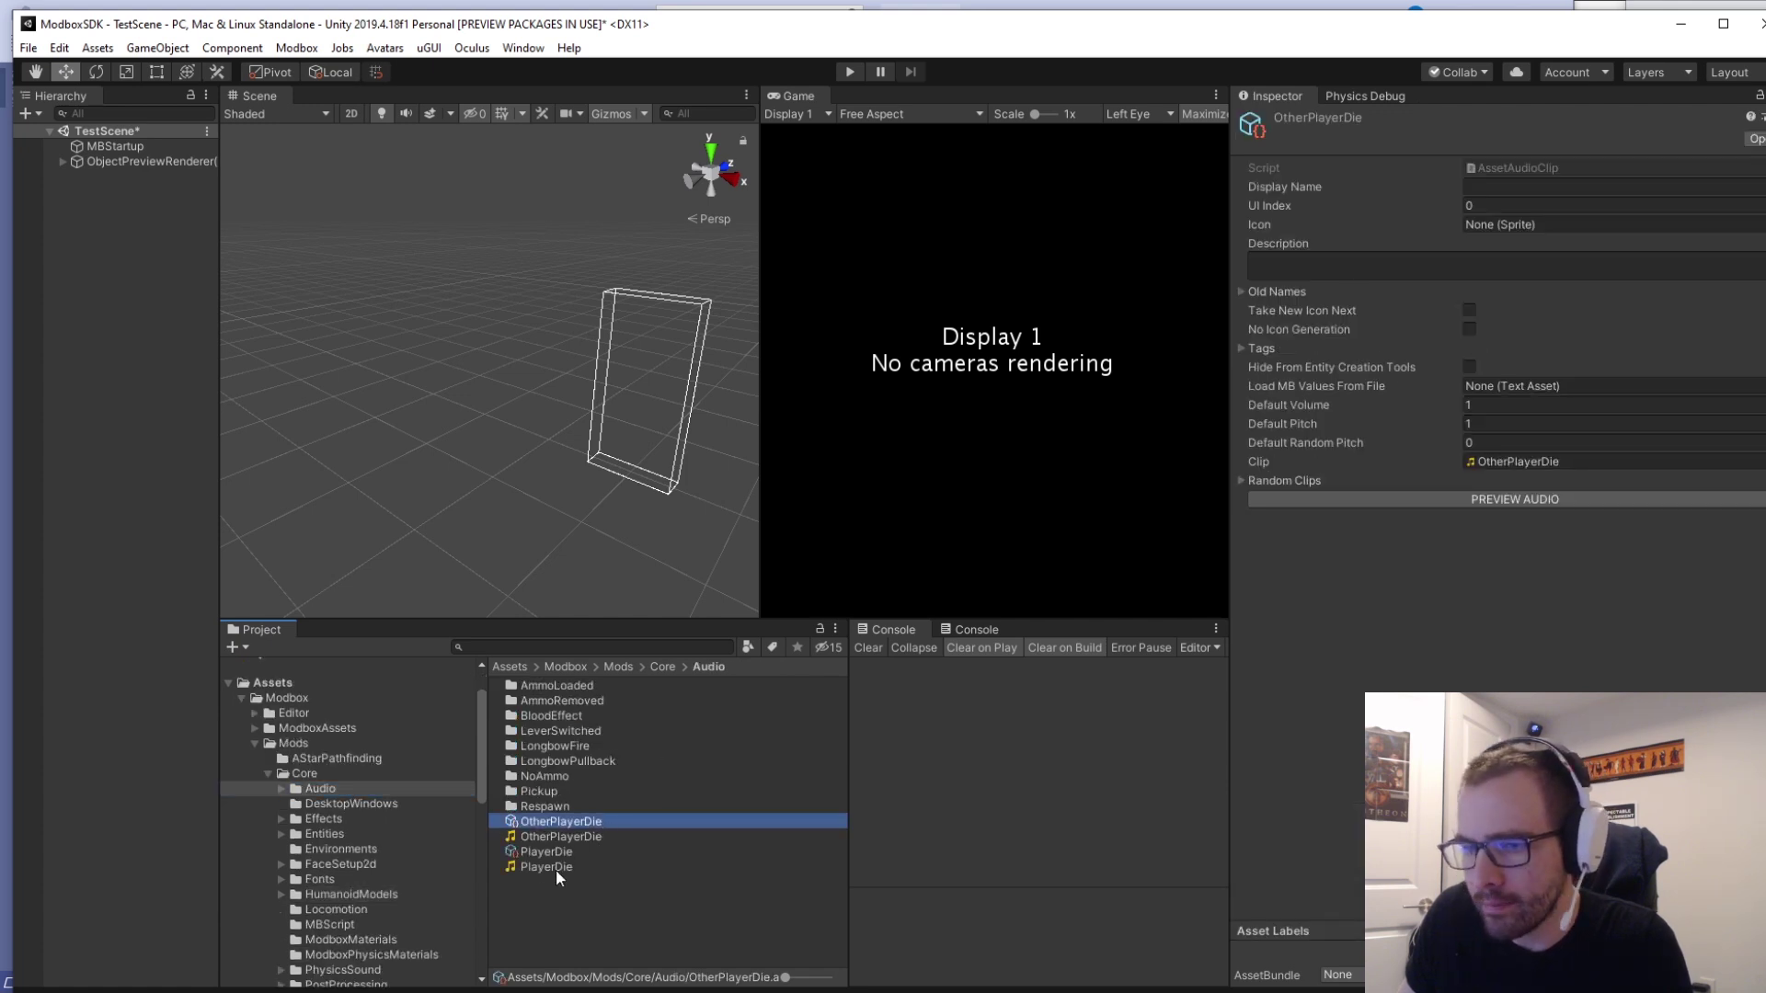
left_click(573, 851)
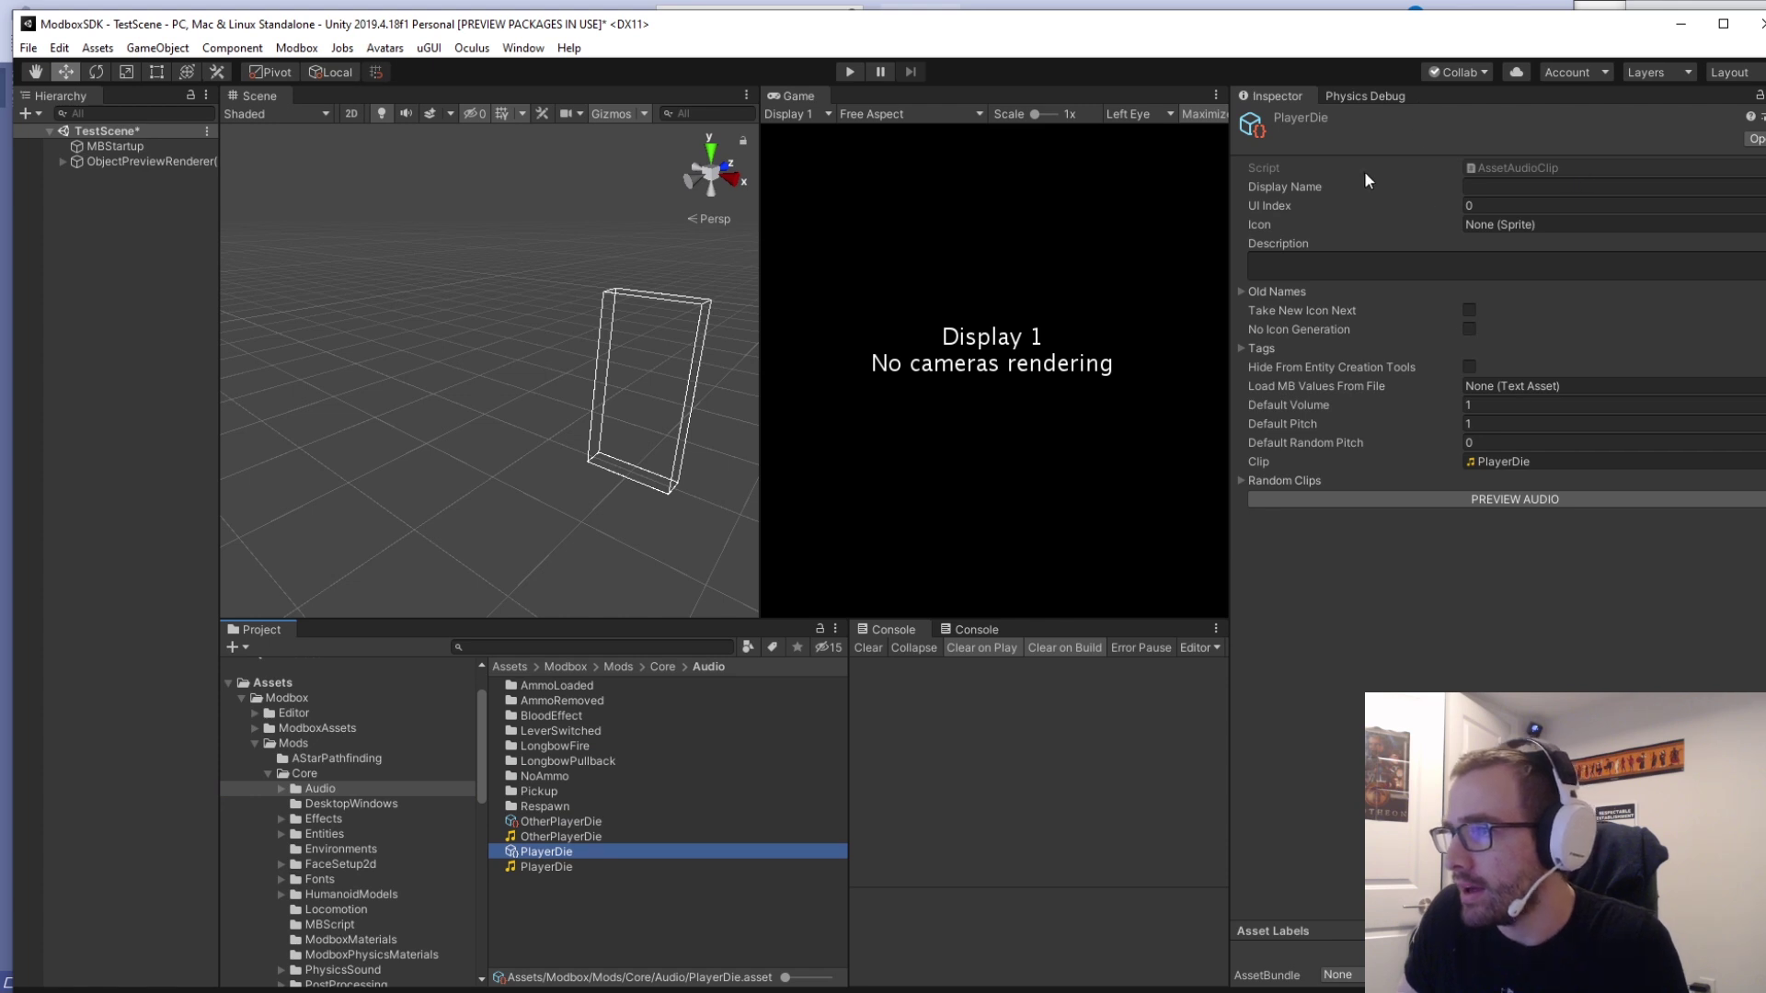
left_click(1522, 461)
left_click(561, 869)
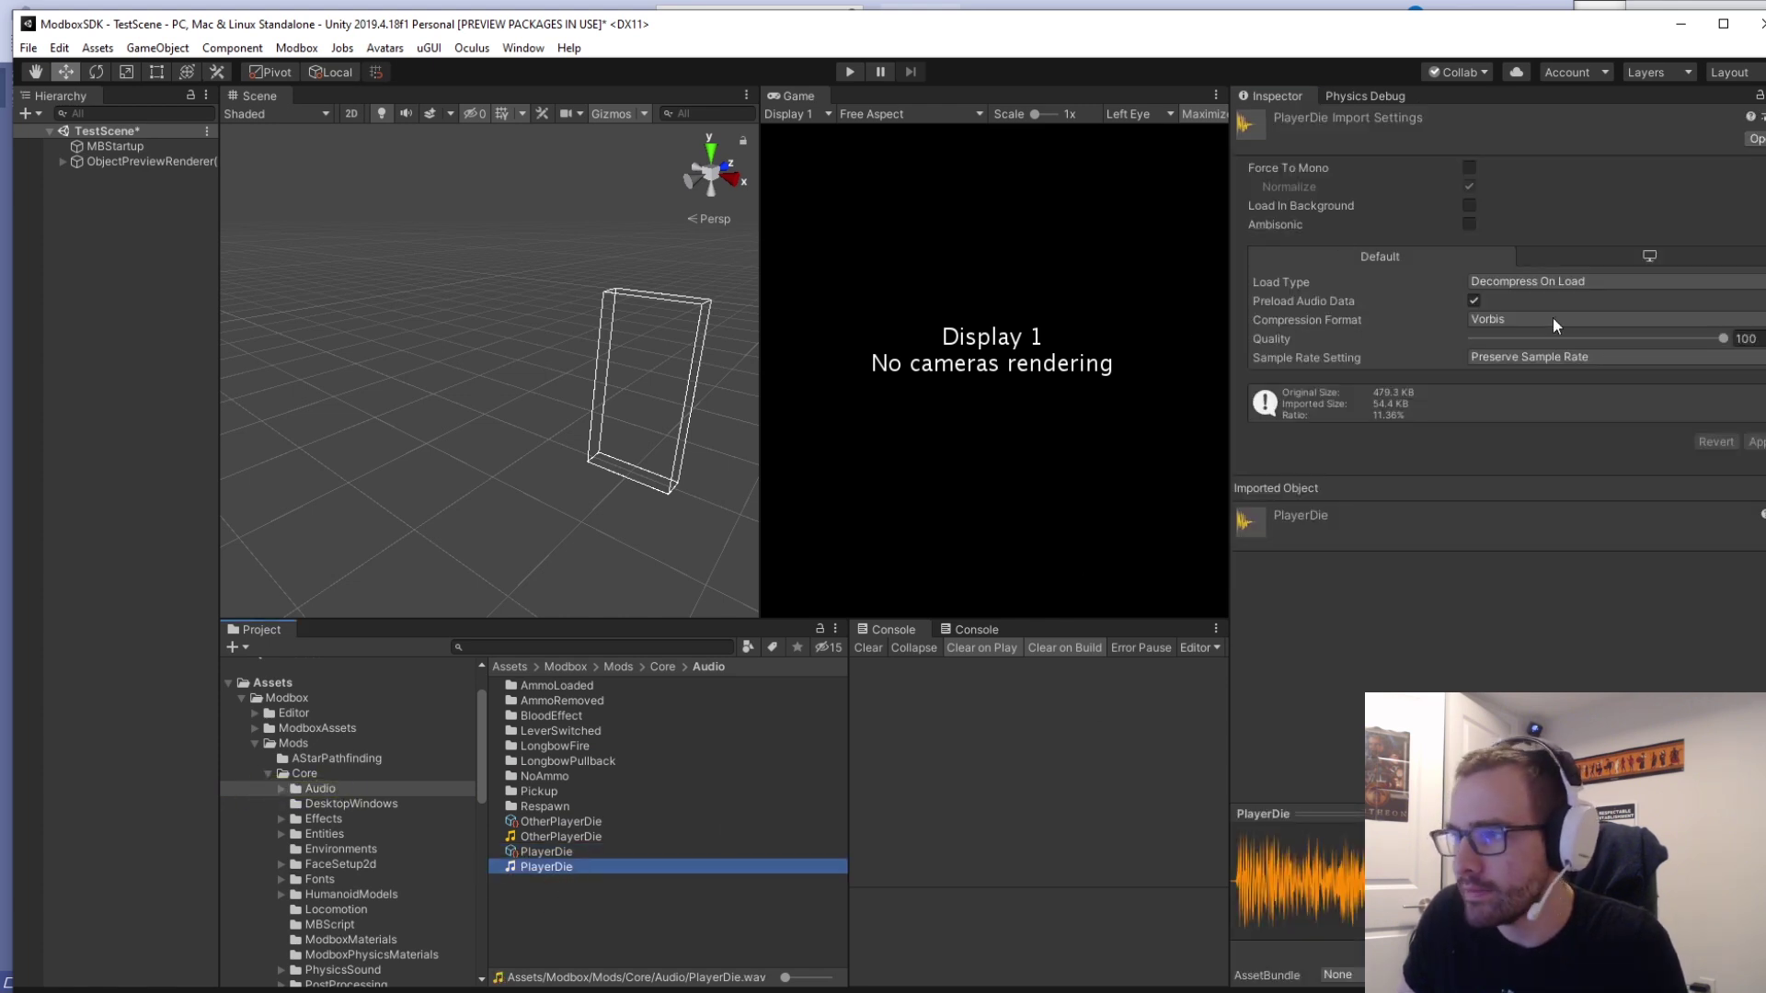
left_click(936, 319)
scroll(377, 870, "down", 3)
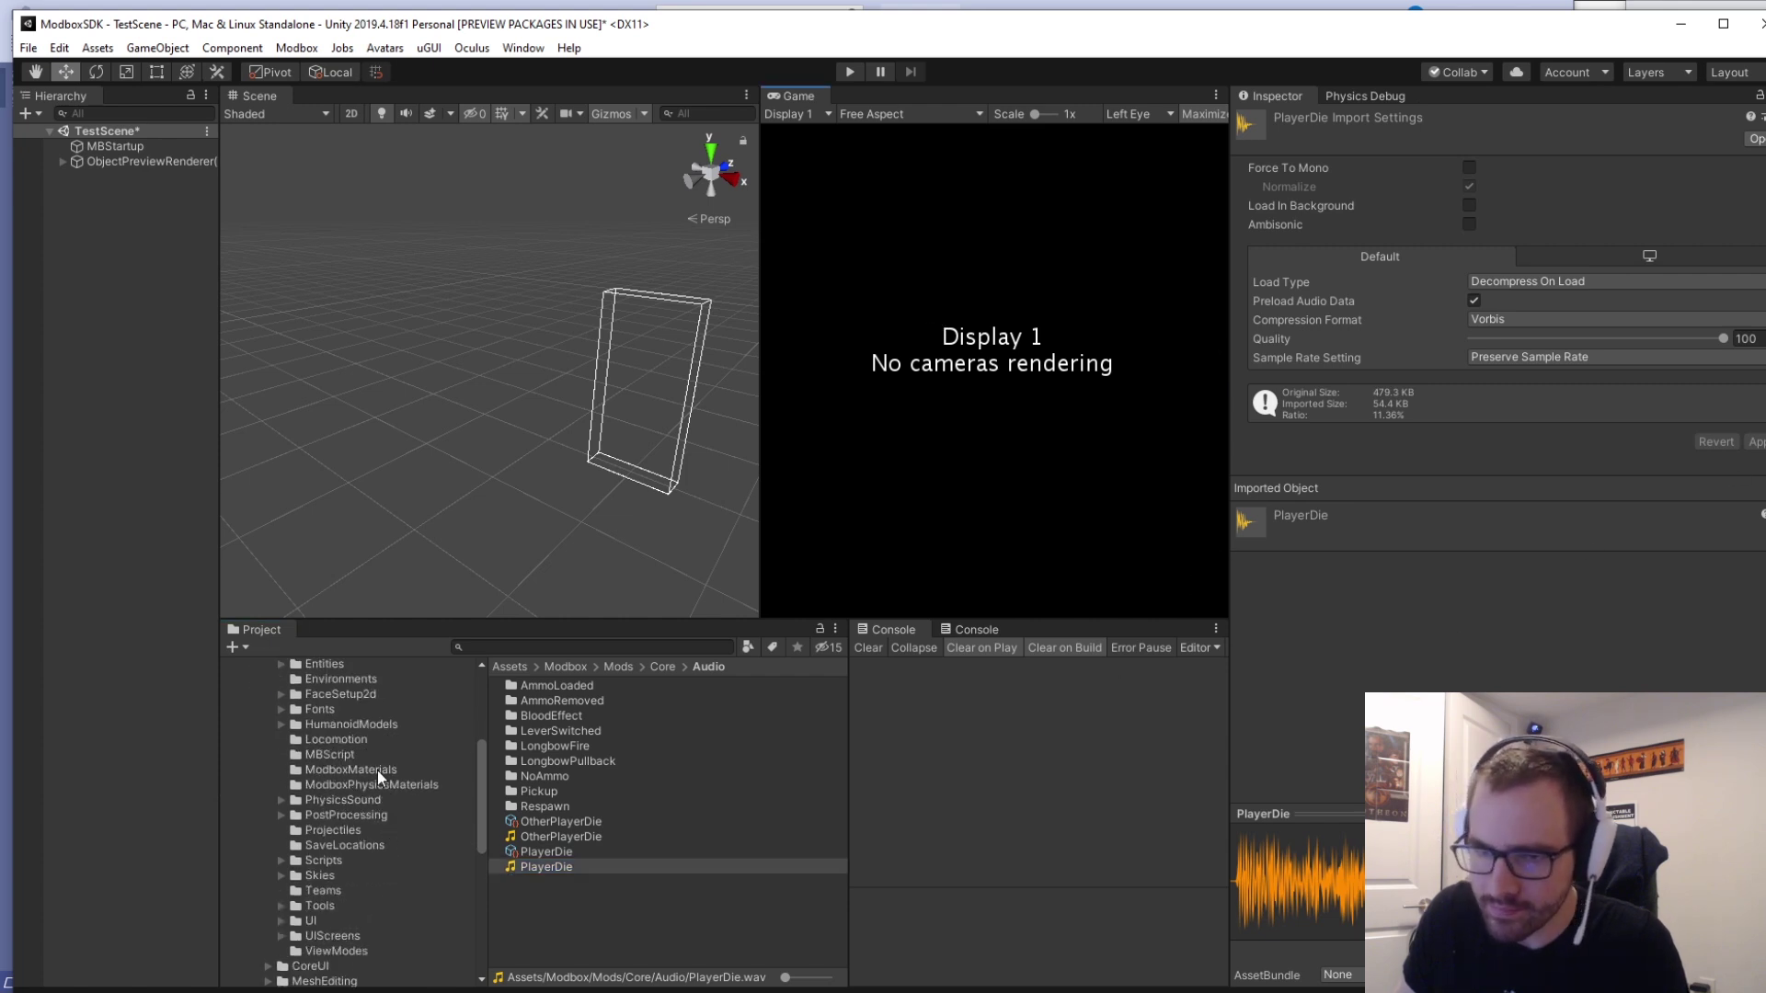
Look through Core's DesktopWindows and Tools folders and examine the Assets tool's prefab and asset.
left_click(359, 748)
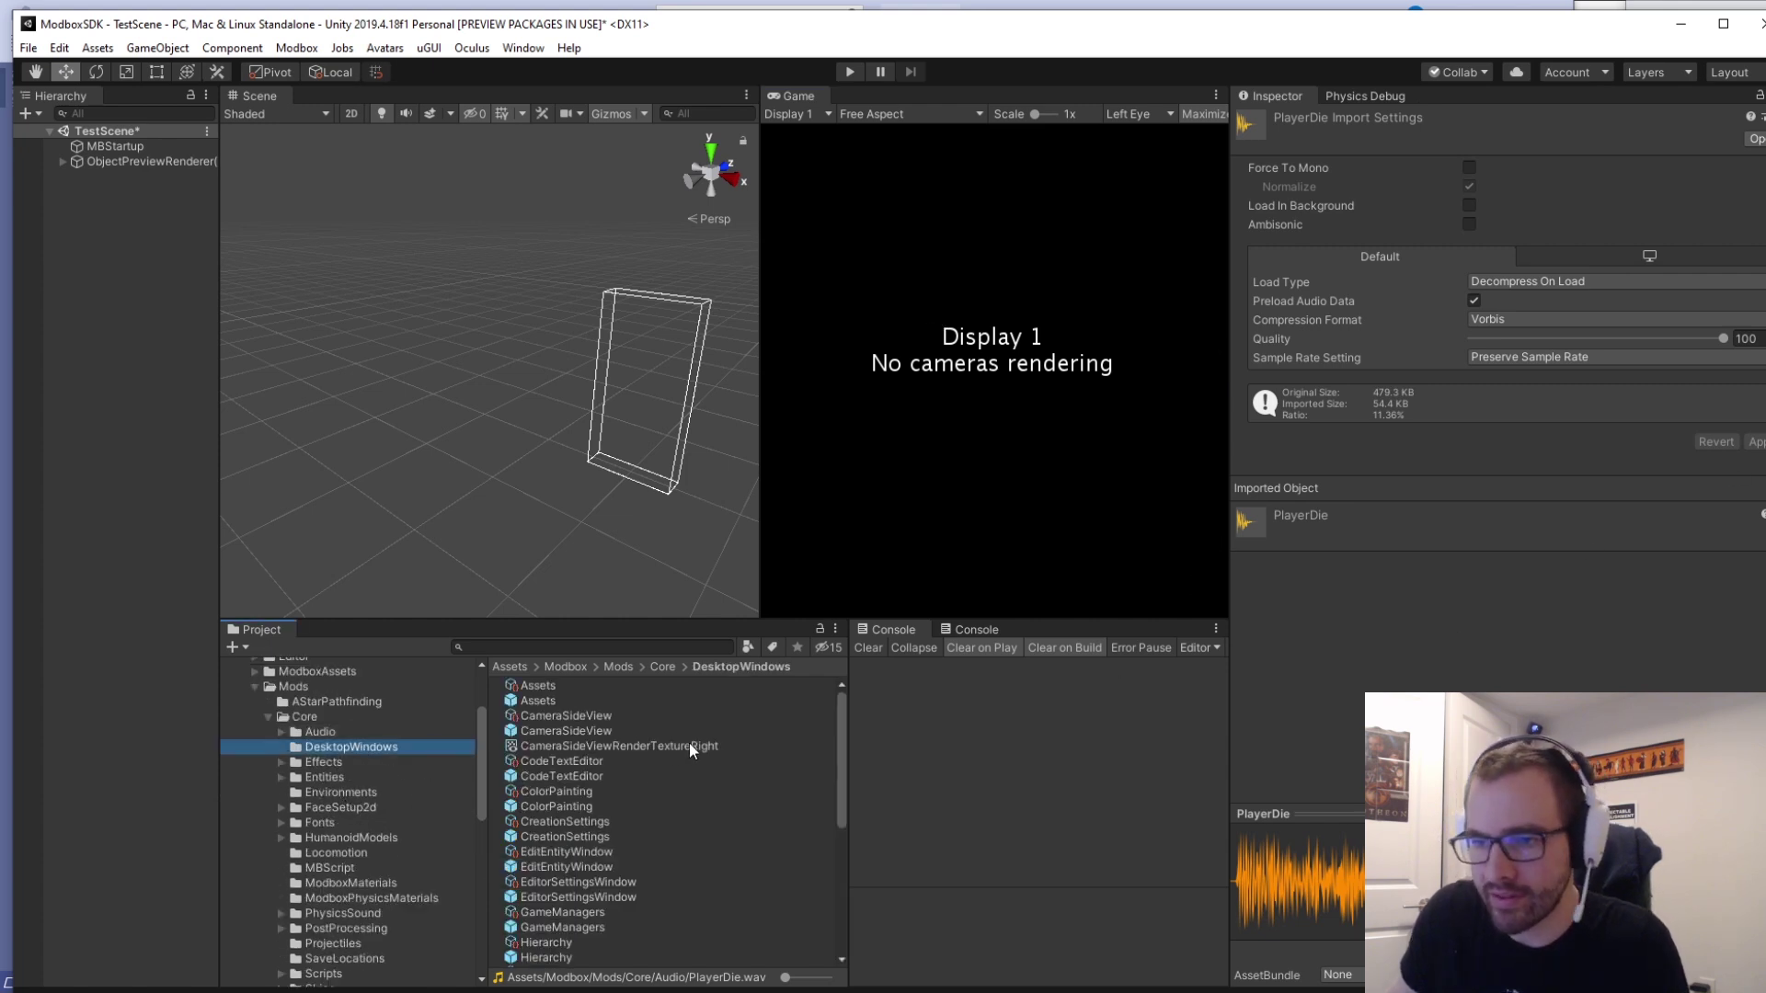
scroll(688, 744, "down", 5)
scroll(387, 778, "down", 9)
left_click(322, 849)
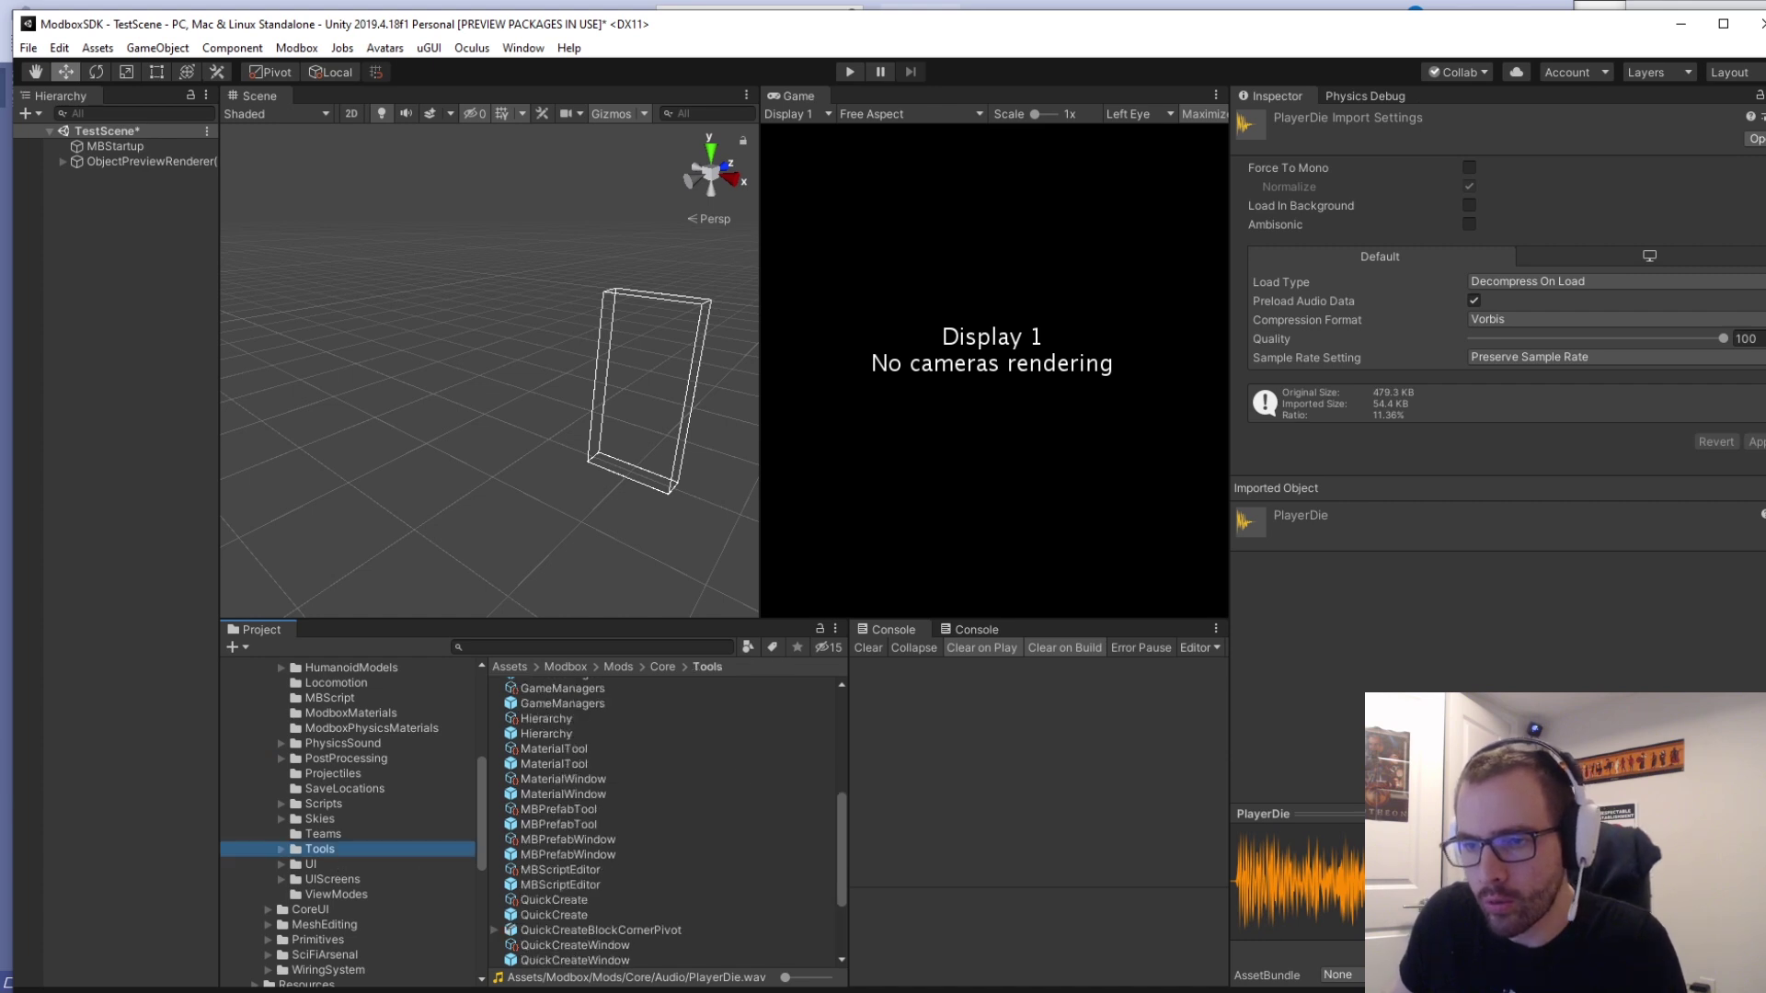
scroll(386, 795, "up", 6)
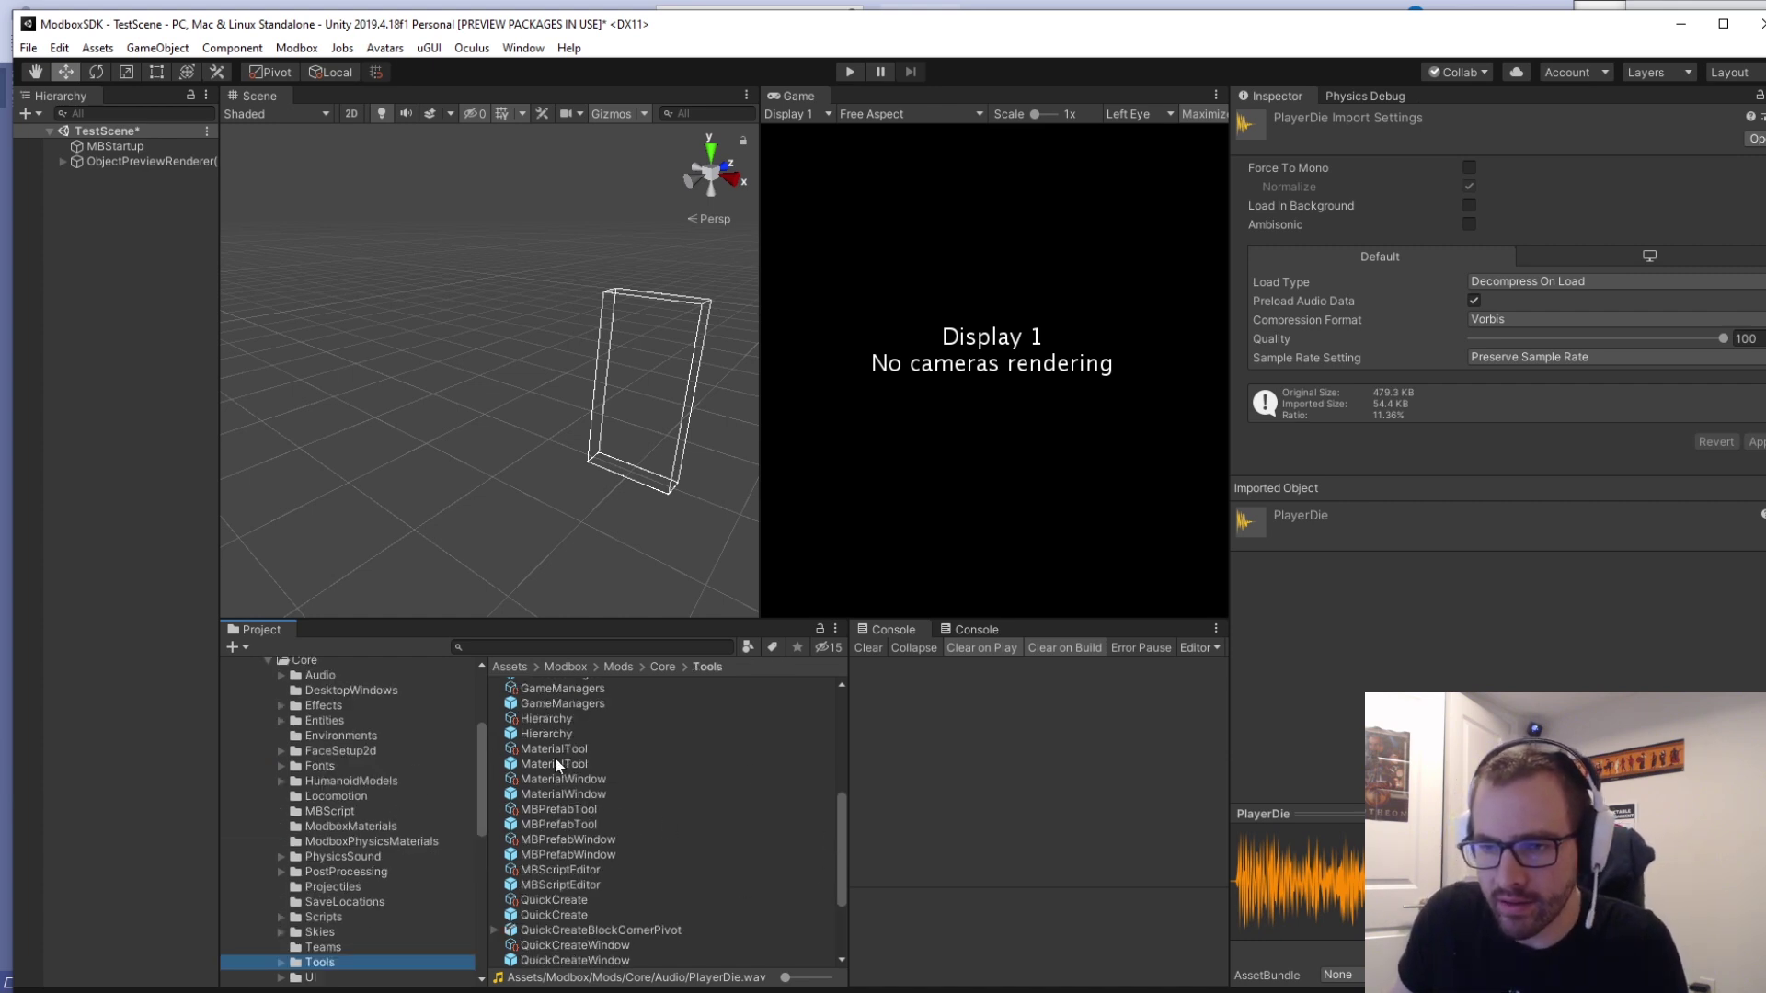
scroll(655, 724, "up", 10)
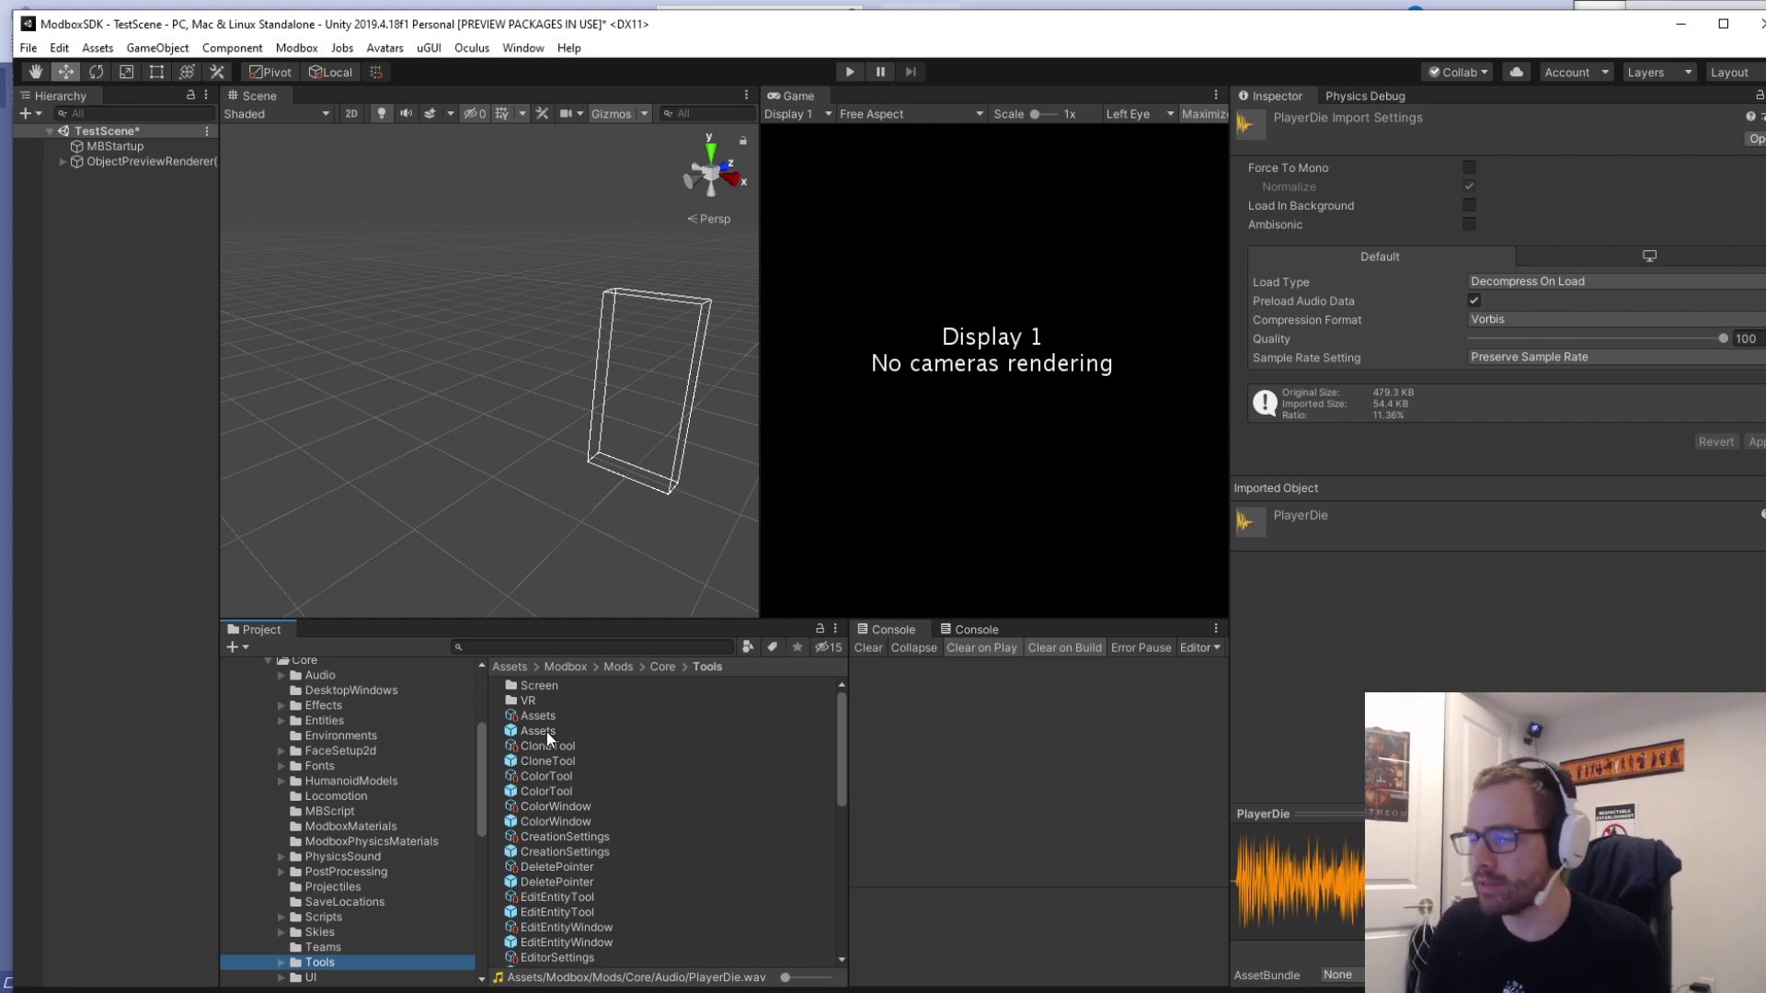
left_click(549, 729)
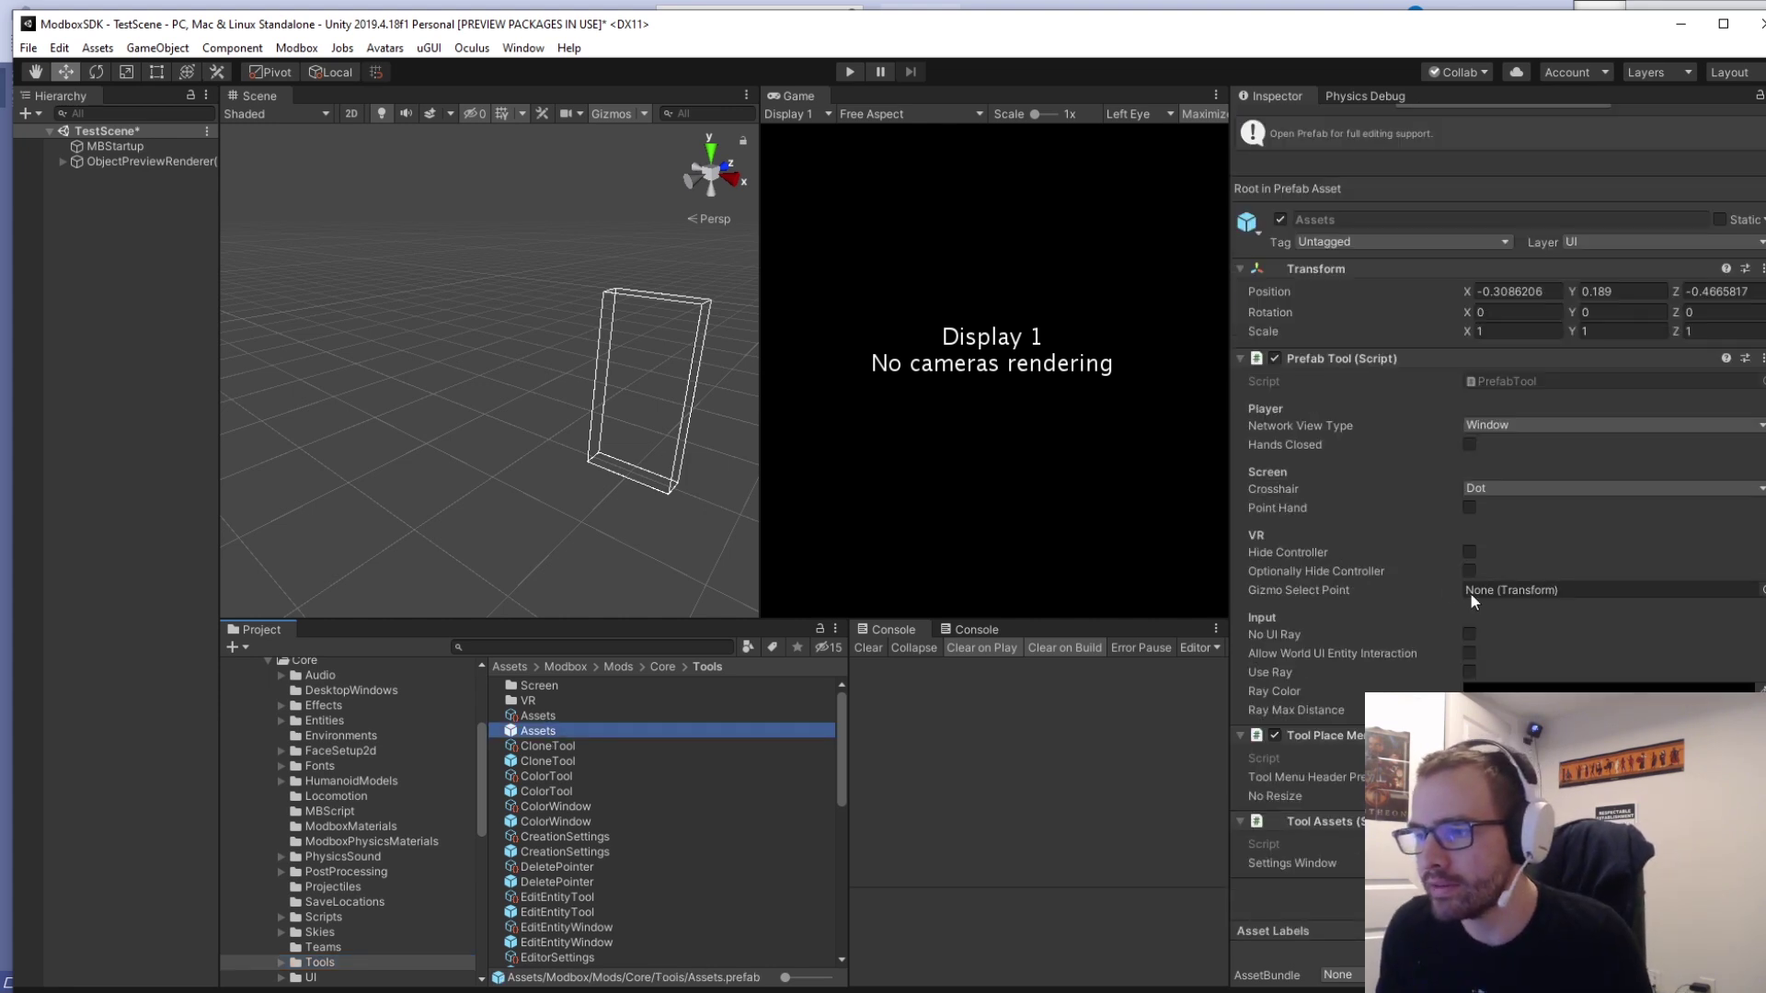
left_click(550, 717)
Collapse the Modbox Mods and PolygonBattleRoyale folders and return to ExampleMod's Entities folder.
scroll(379, 793, "up", 5)
left_click(262, 801)
left_click(248, 801)
scroll(350, 736, "down", 5)
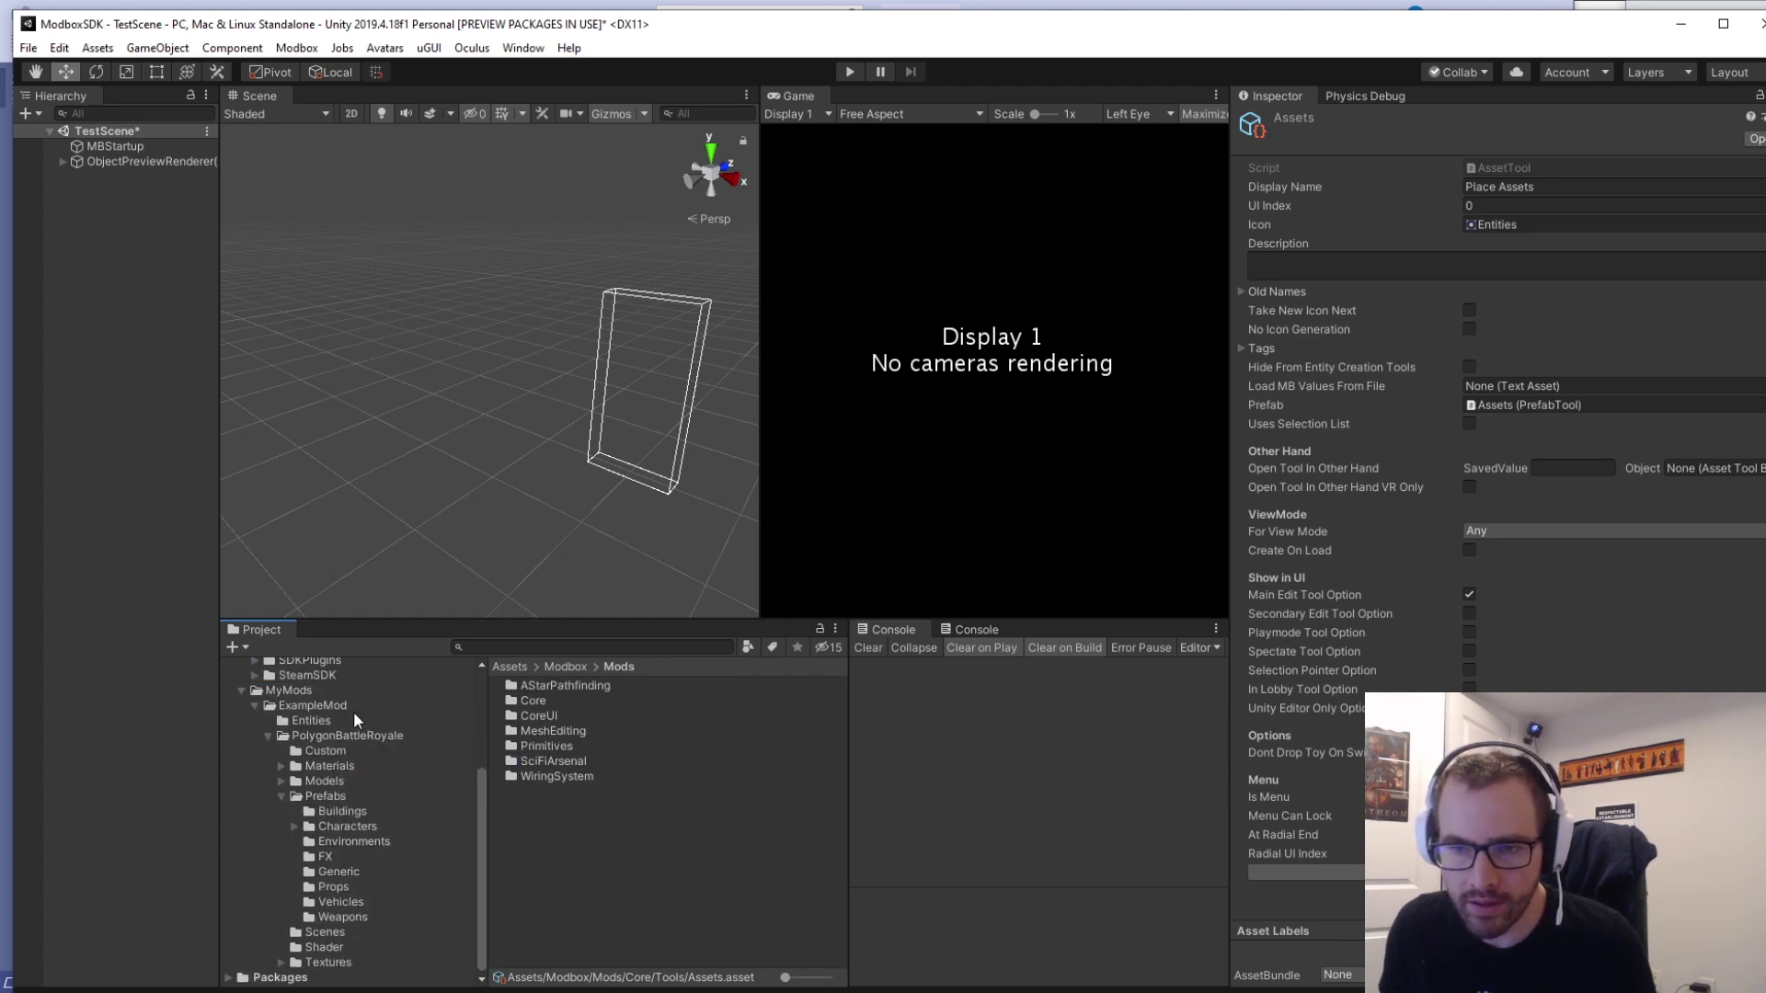
left_click(349, 720)
left_click(267, 735)
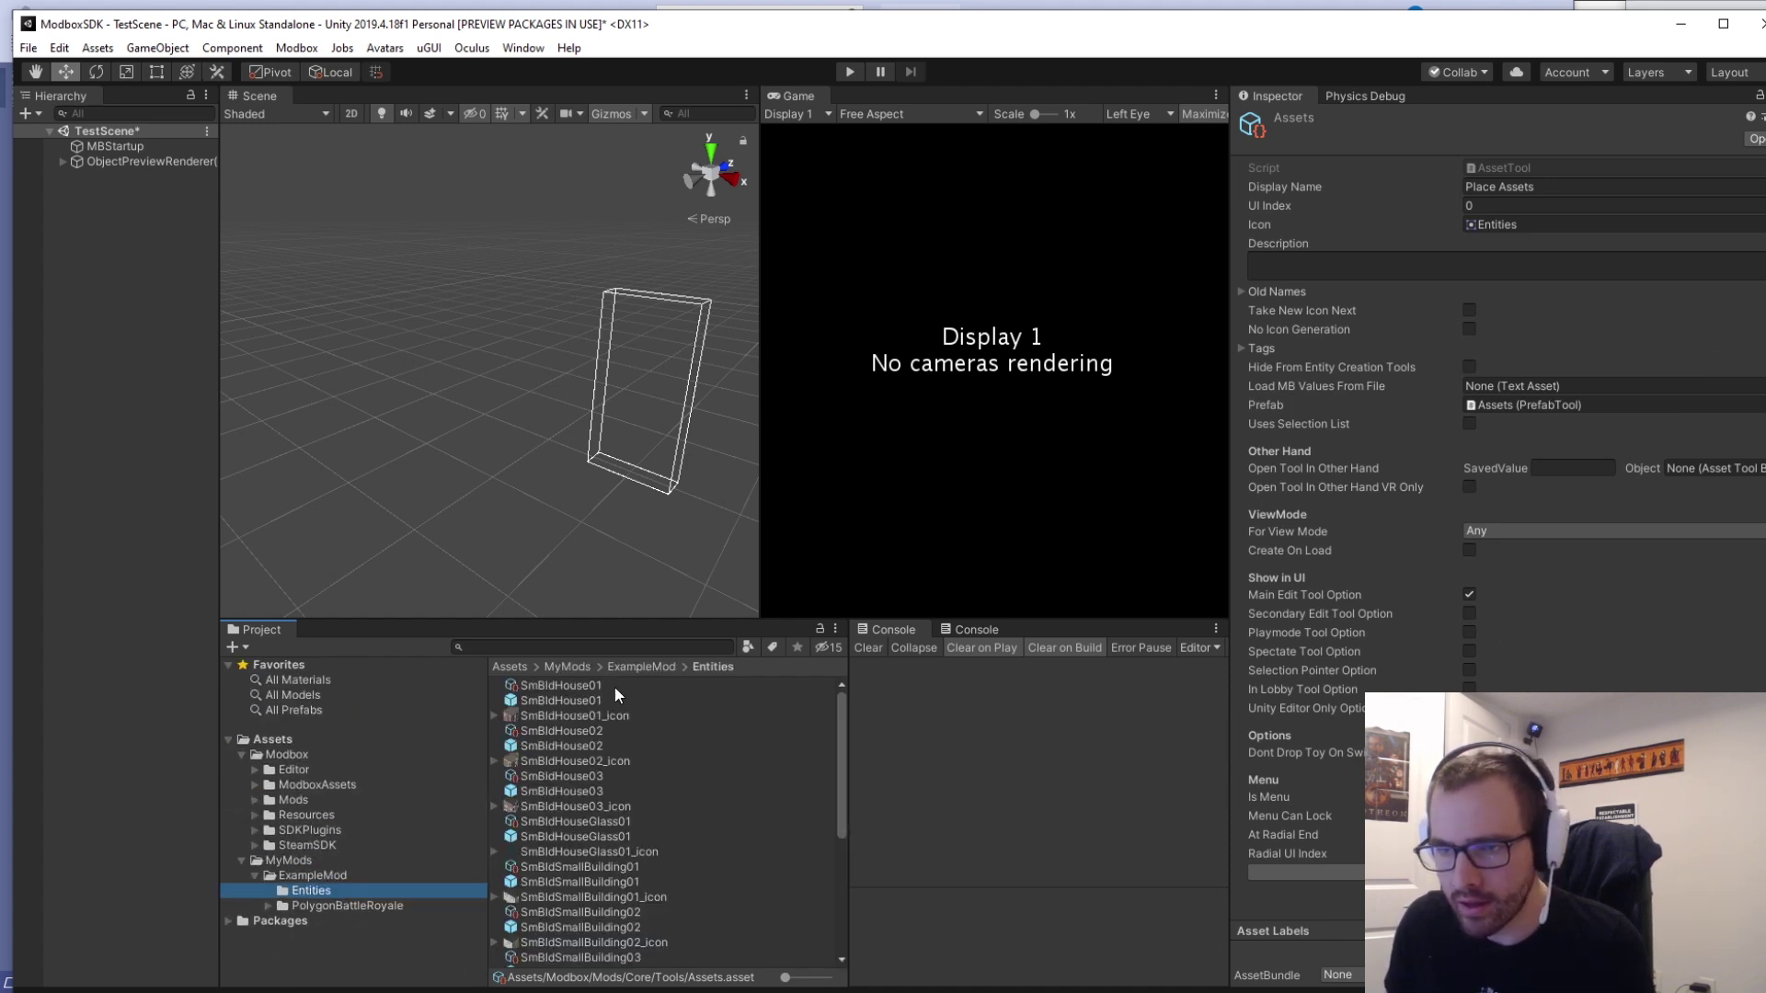
Inspect SmBldHouse01's icon and prefab components, open the prefab to view its hierarchy, and return to the test scene.
left_click(576, 717)
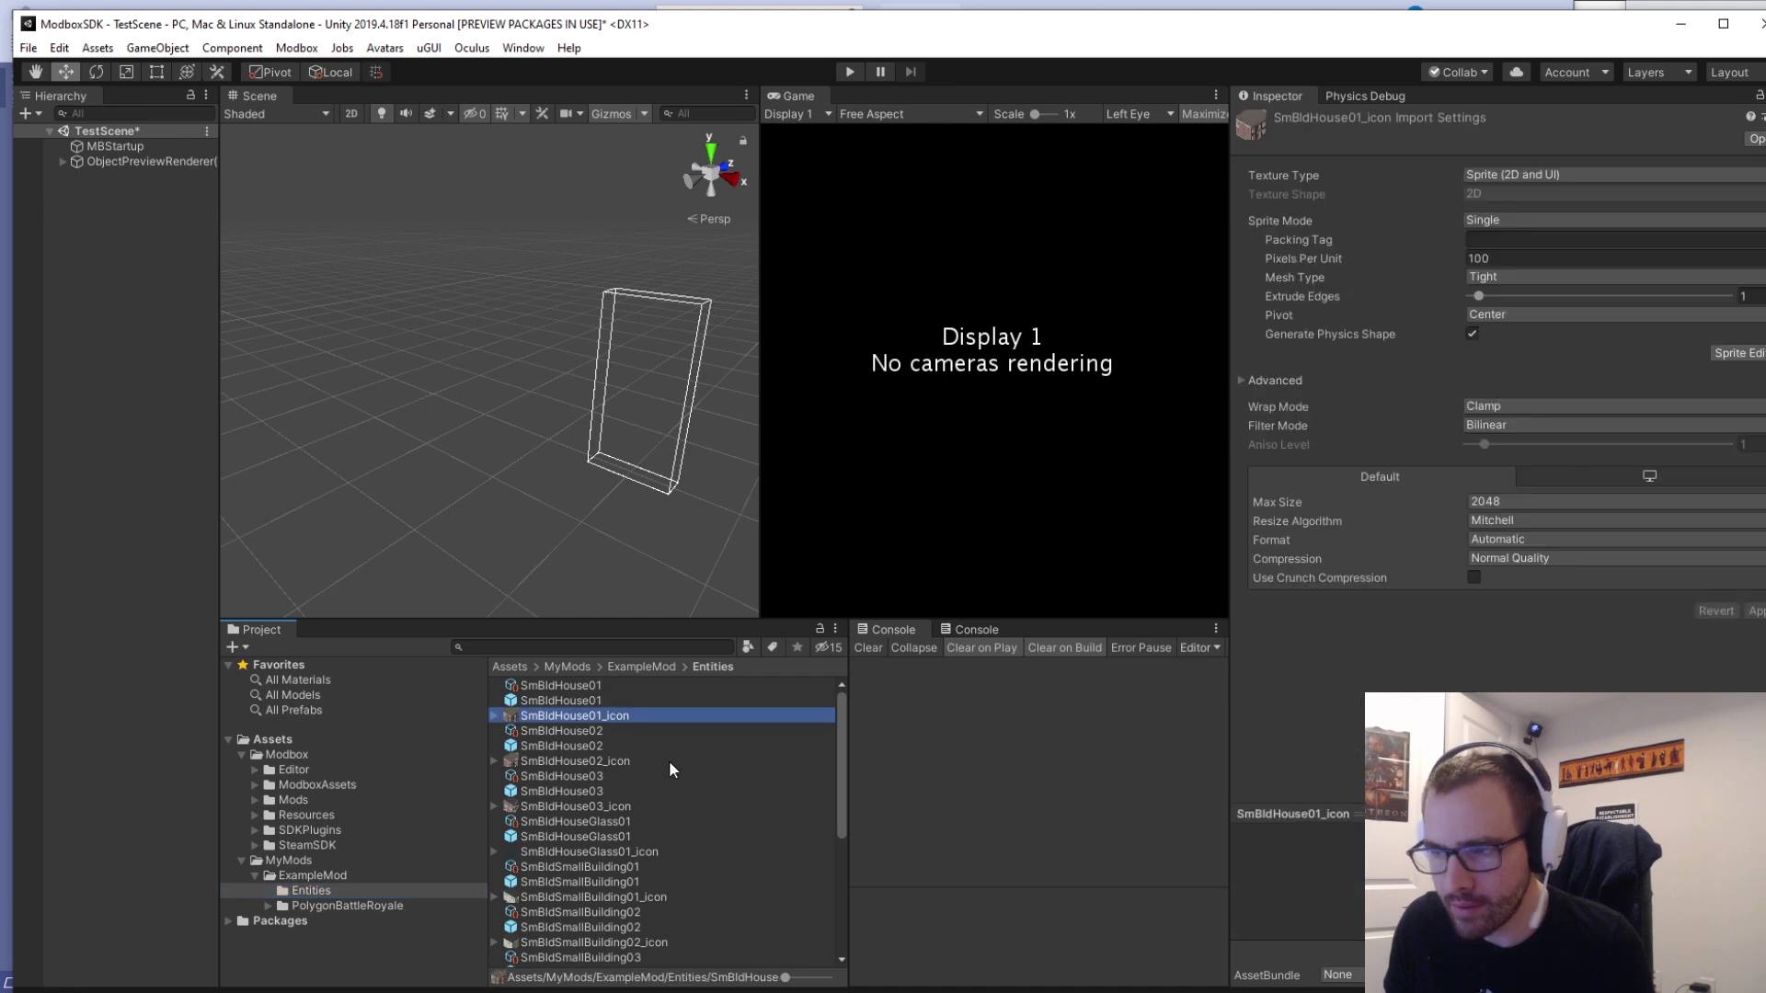
left_click(610, 700)
scroll(1371, 572, "down", 5)
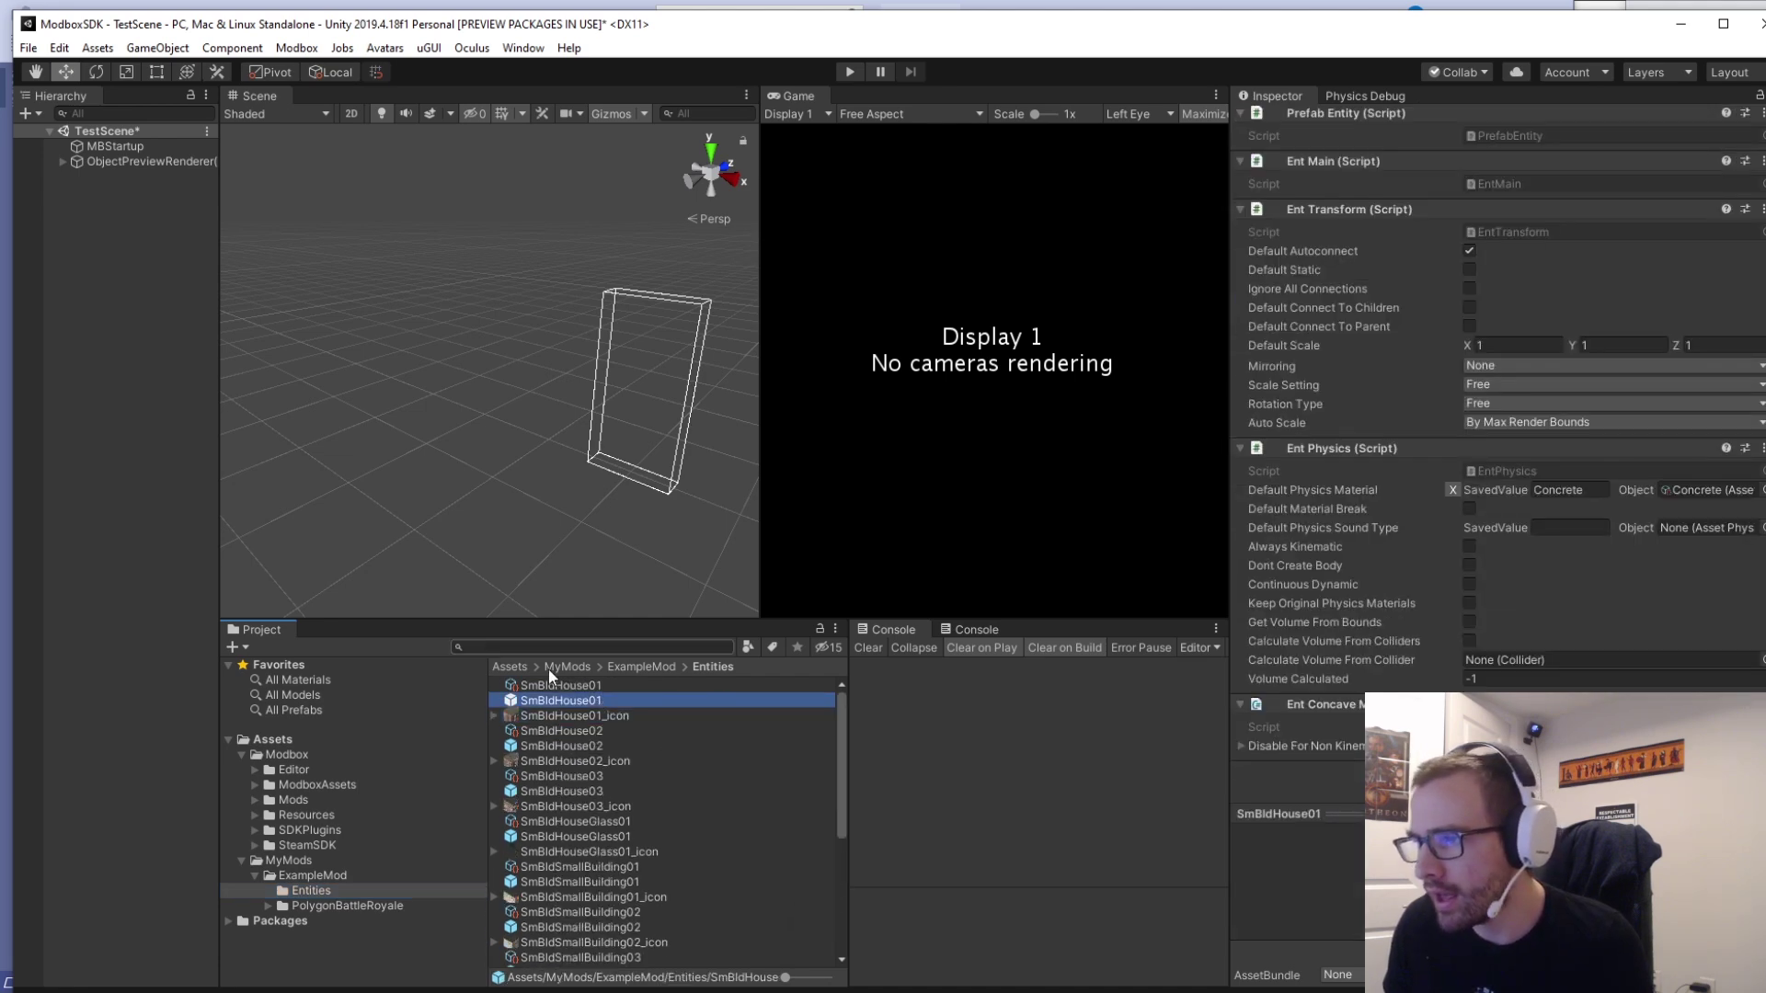
double_click(592, 702)
left_click(53, 158)
left_click(48, 152)
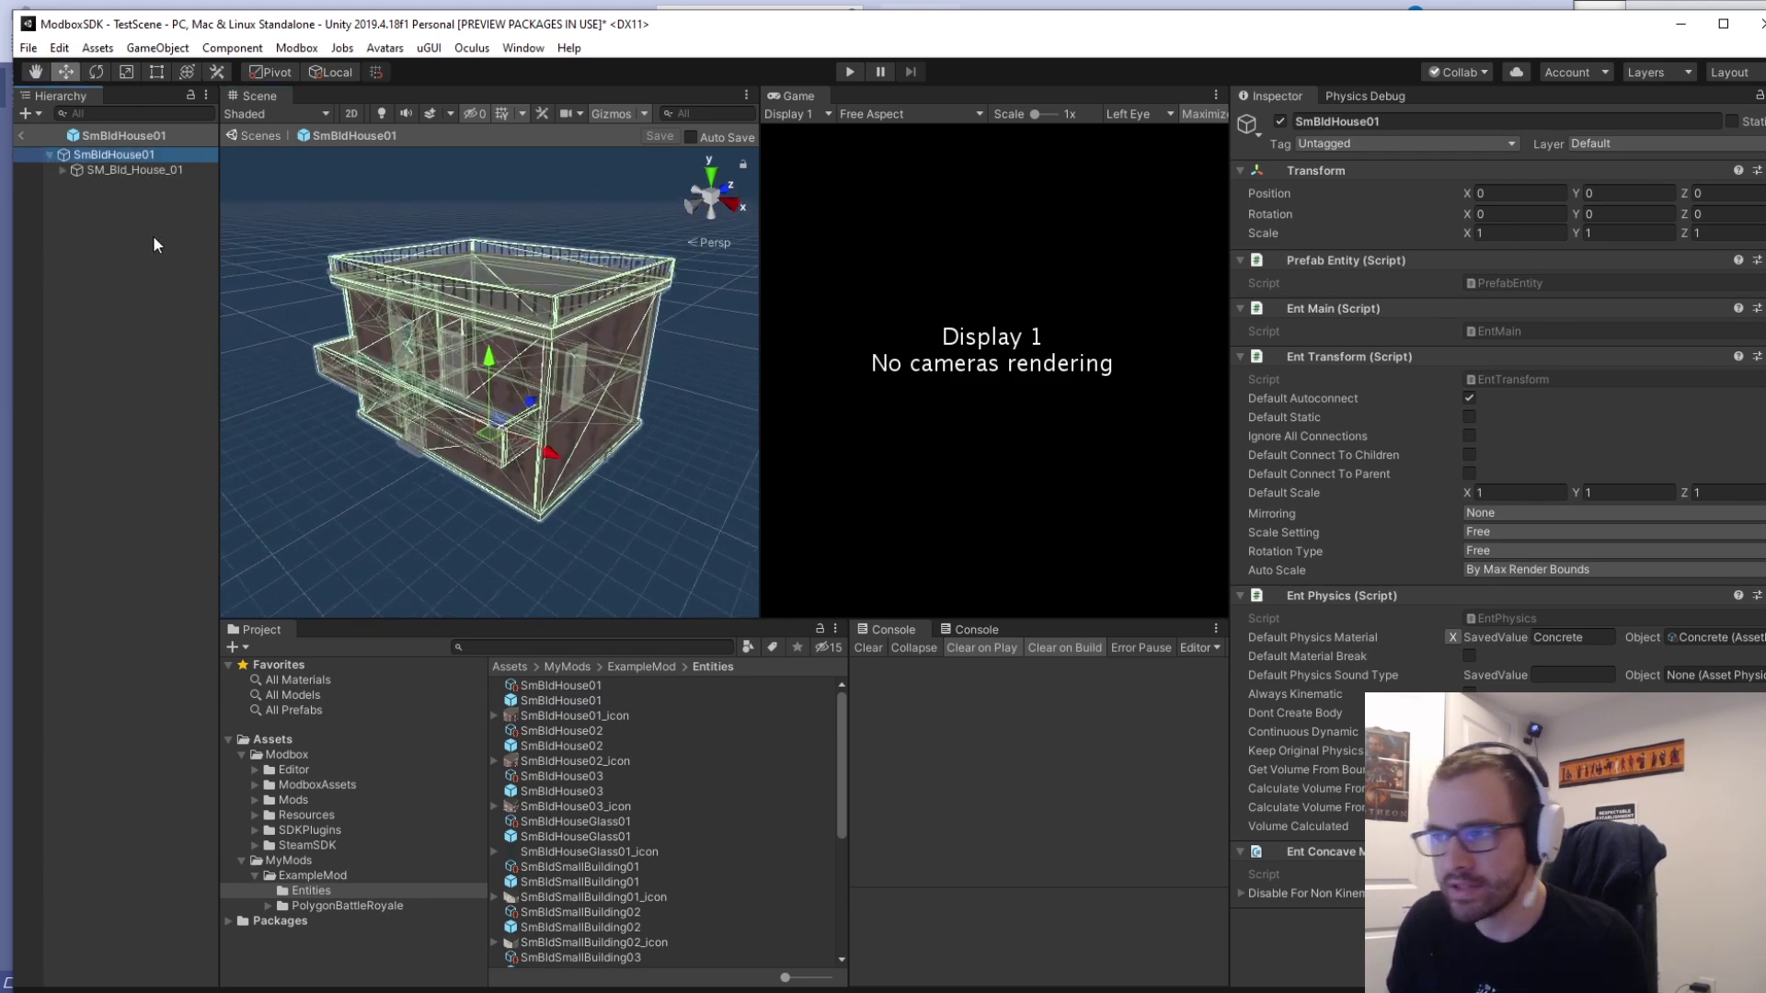
left_click(26, 134)
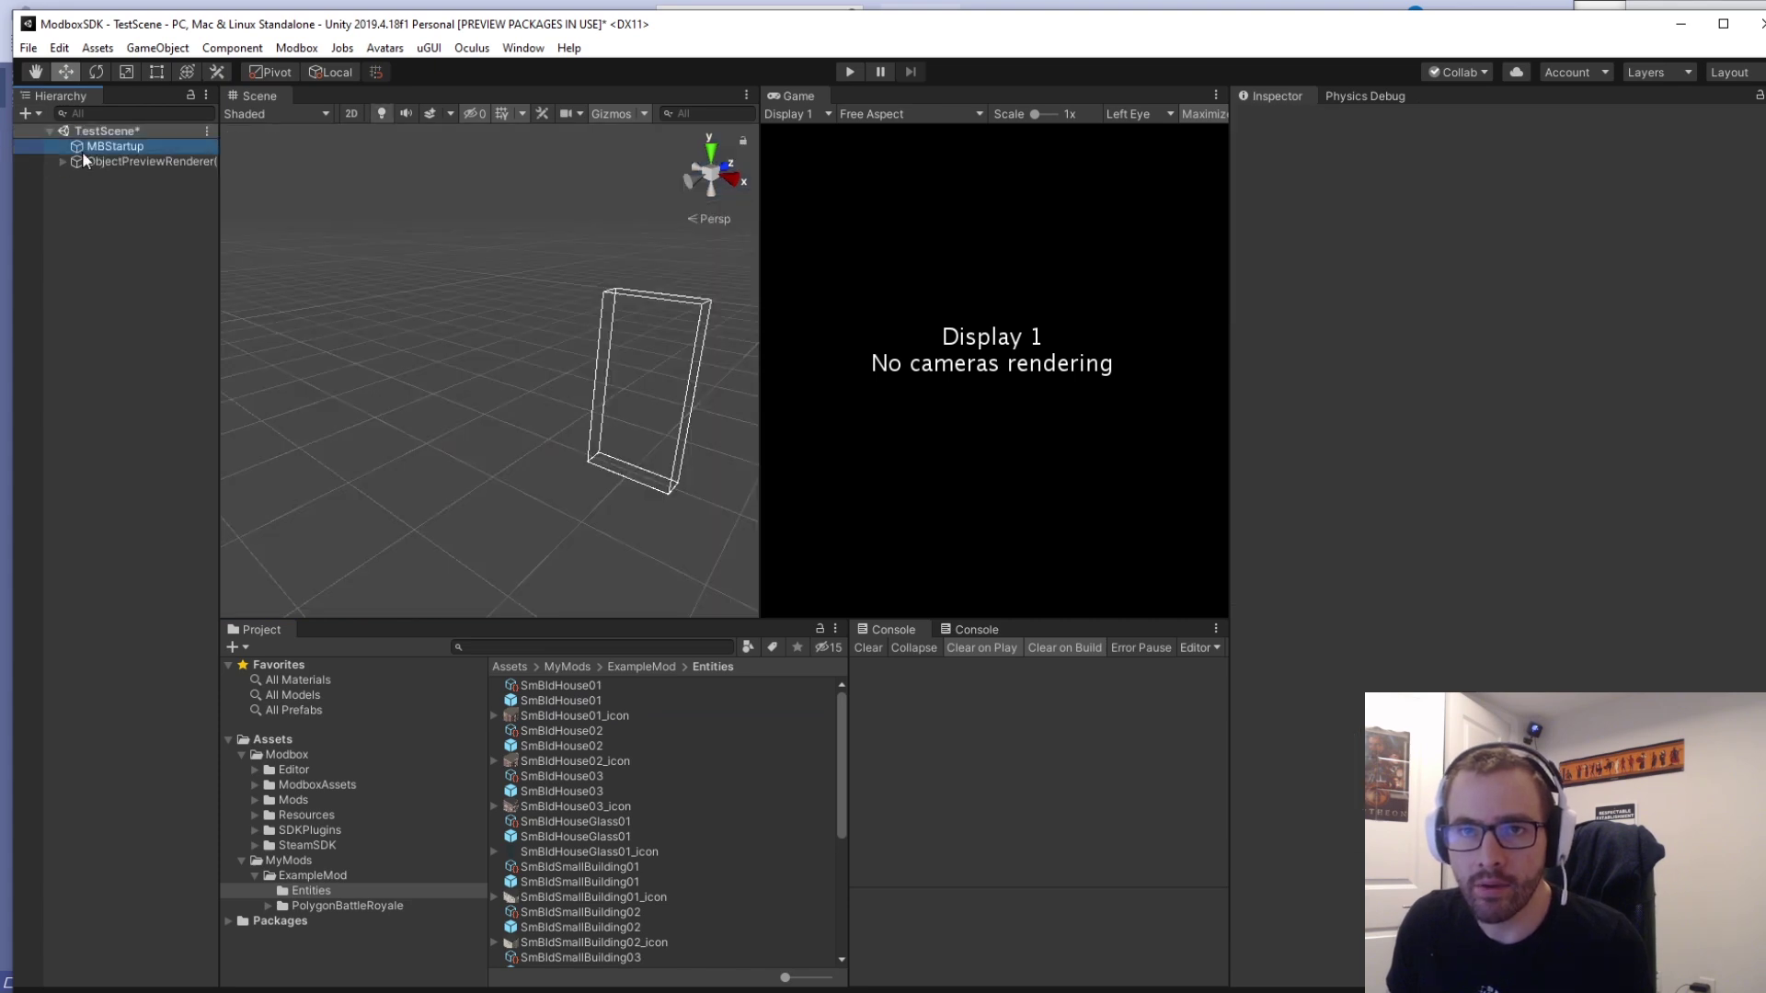
Select MBStartup, run the test scene, and open the installed creation mods list from Creation Settings.
left_click(138, 148)
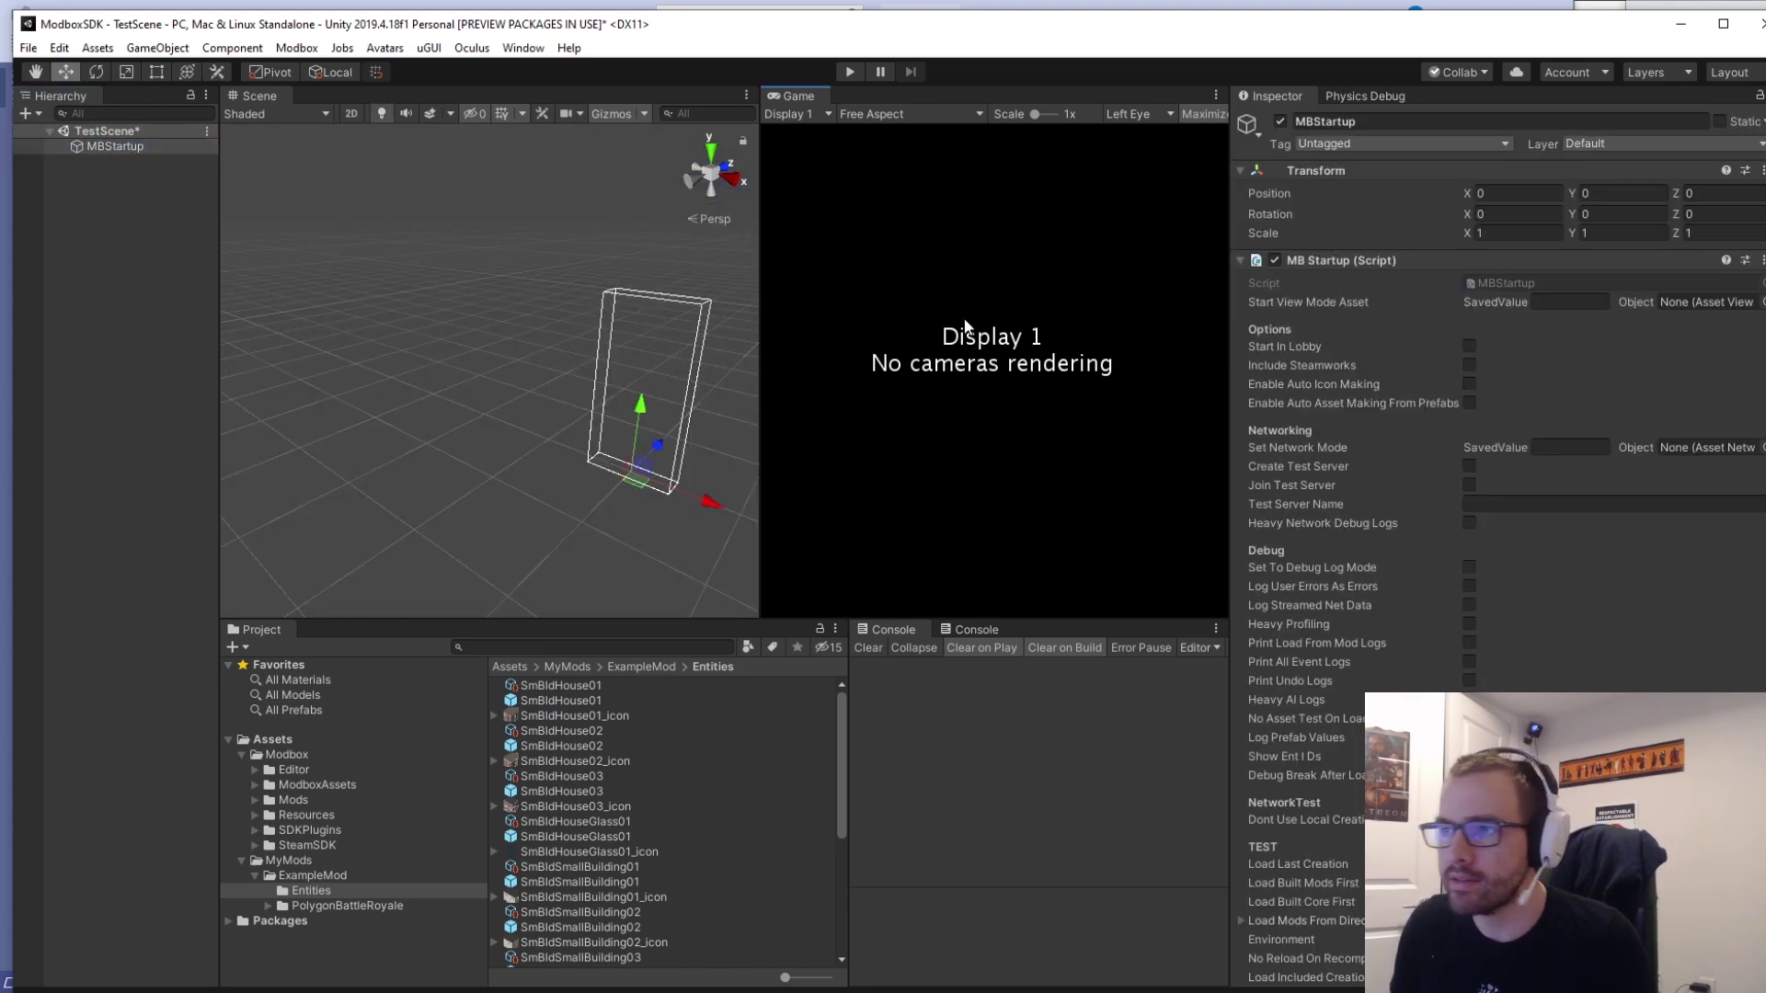
left_click(848, 72)
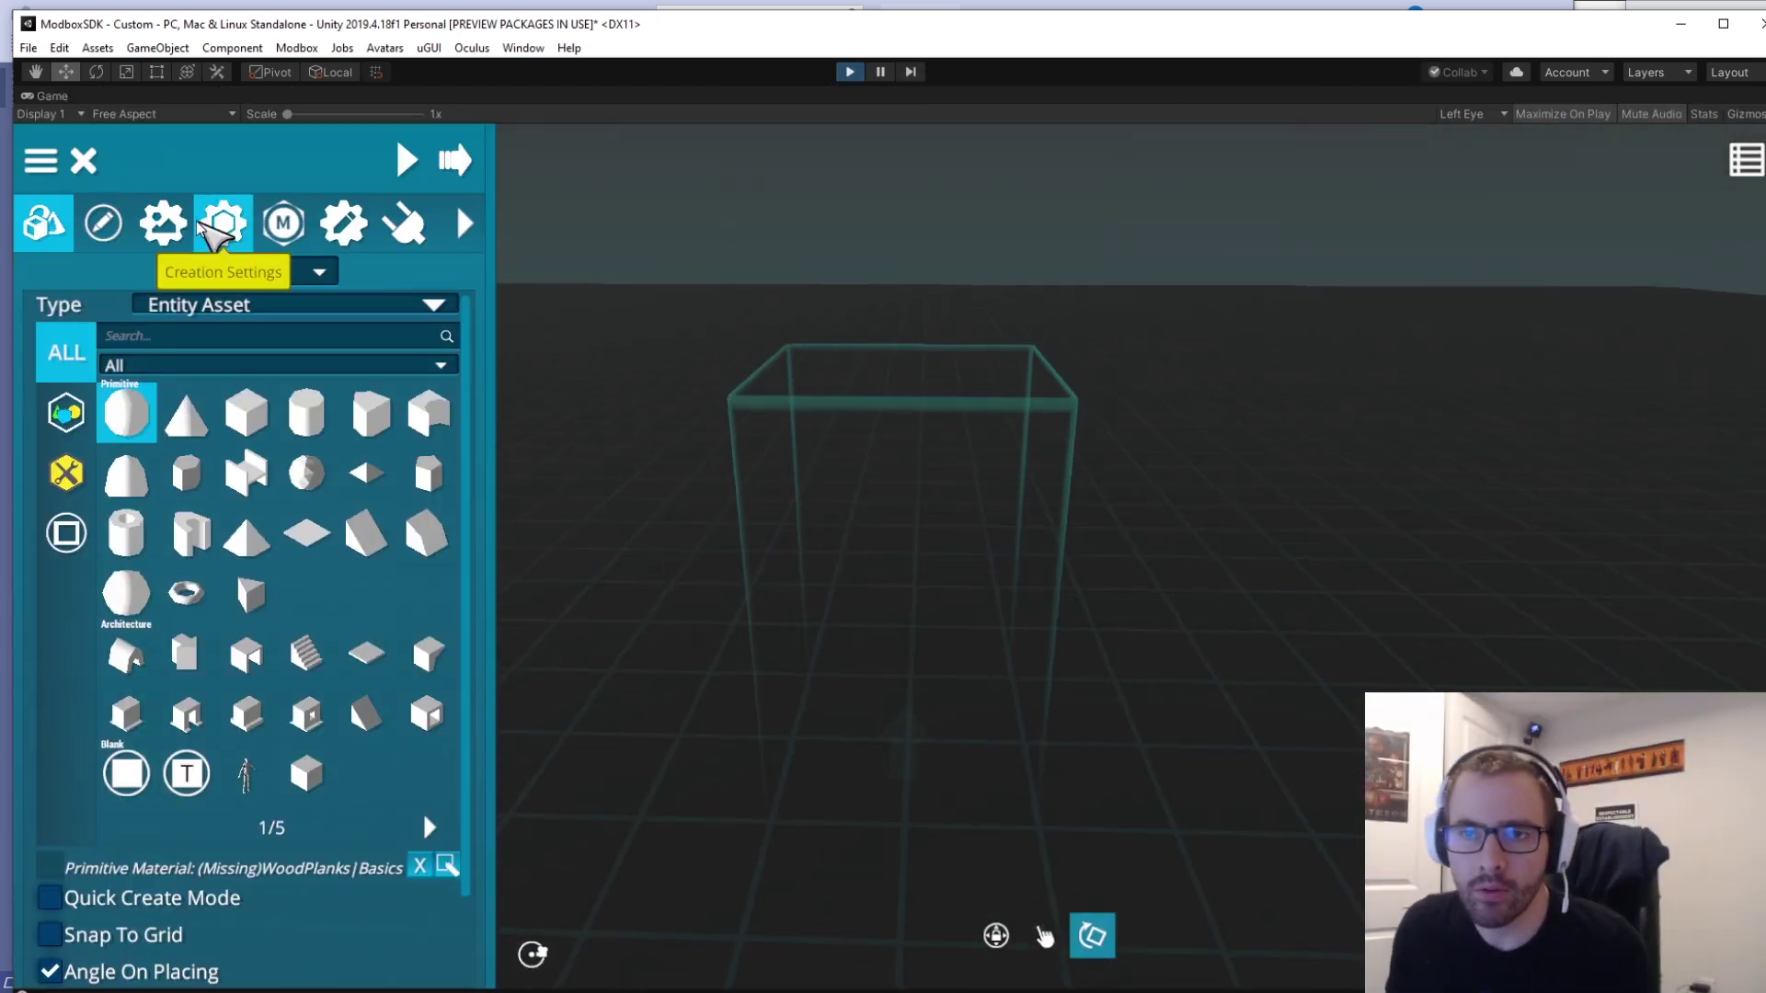
left_click(224, 222)
left_click(274, 405)
mouse_move(1017, 438)
left_mouse_down()
mouse_move(1025, 525)
mouse_move(1033, 446)
left_mouse_up()
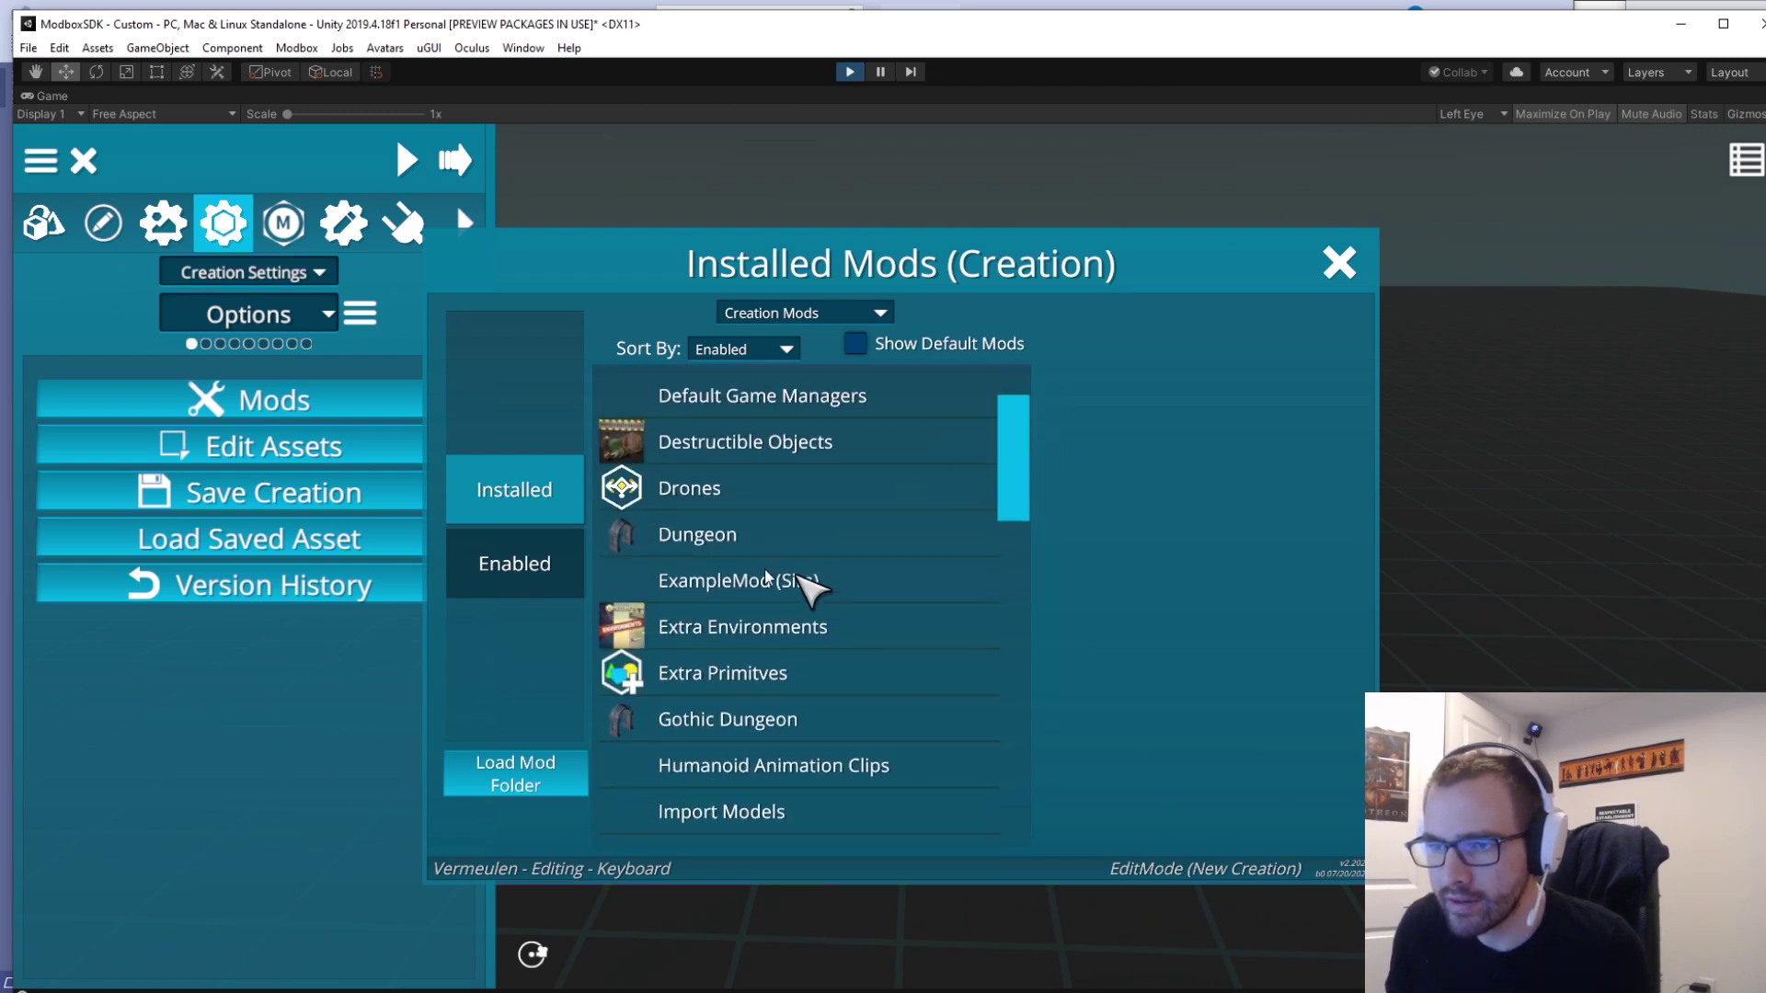
Enable the ExampleMod (Sim) mod for the new creation.
left_click(781, 580)
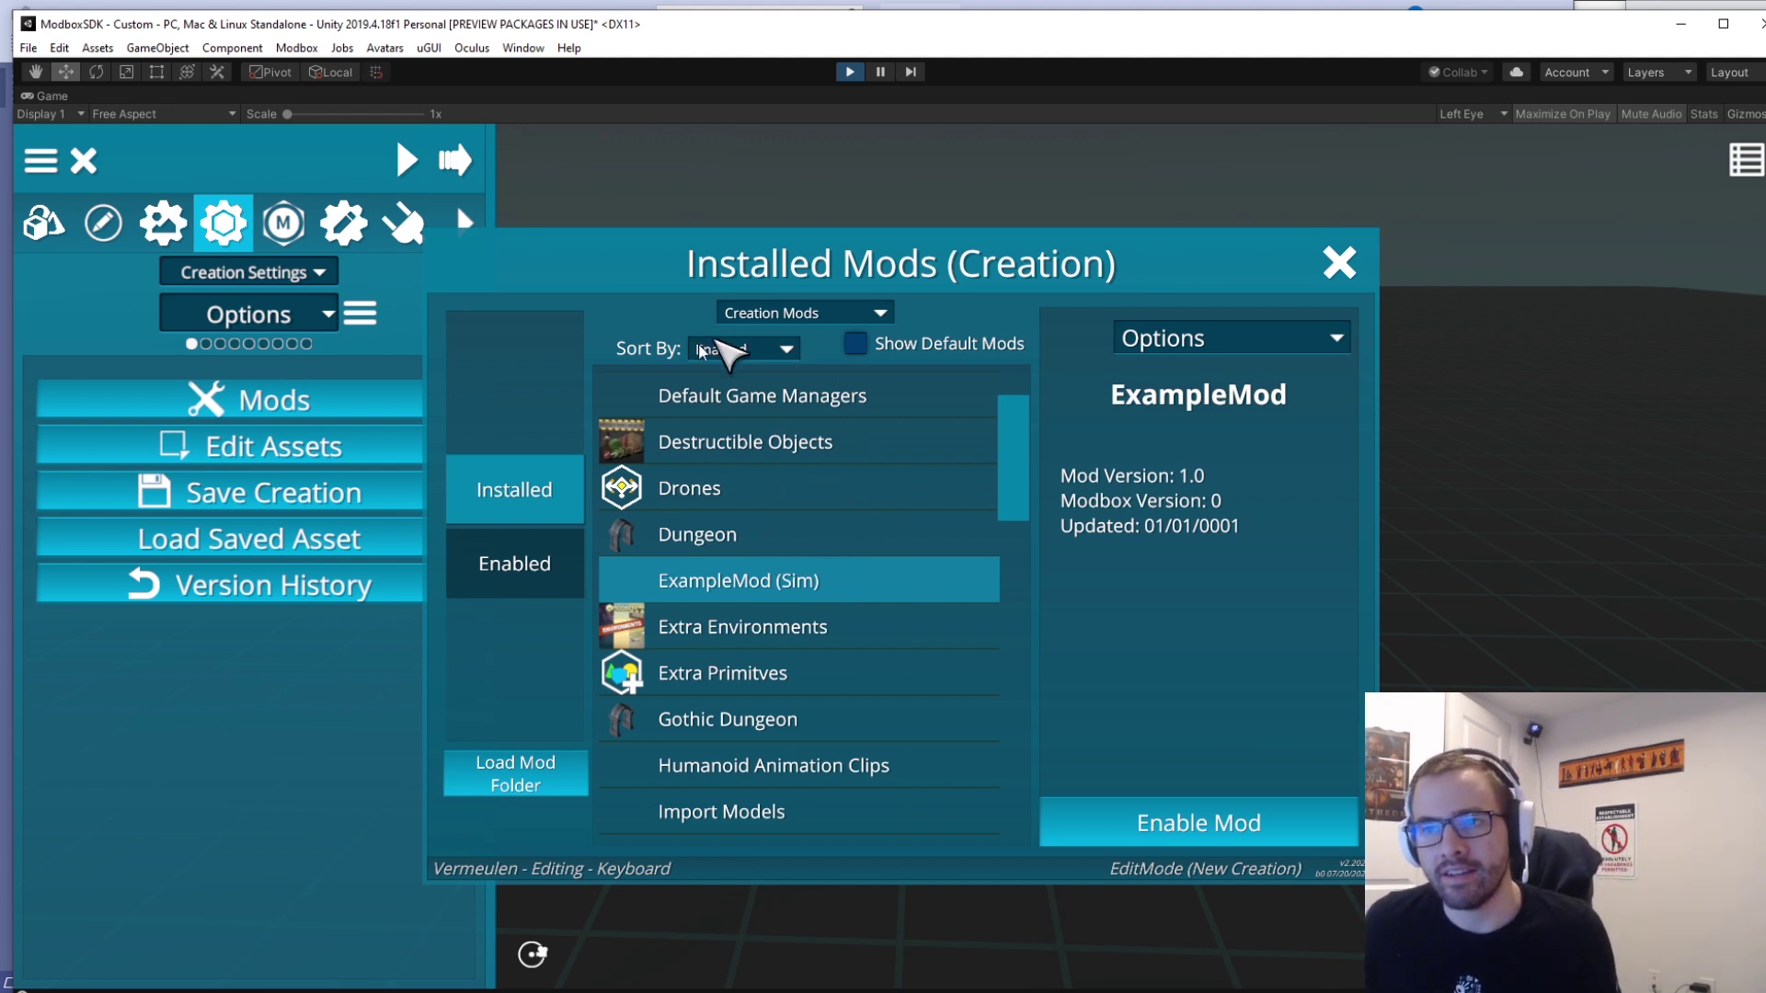
left_click(803, 544)
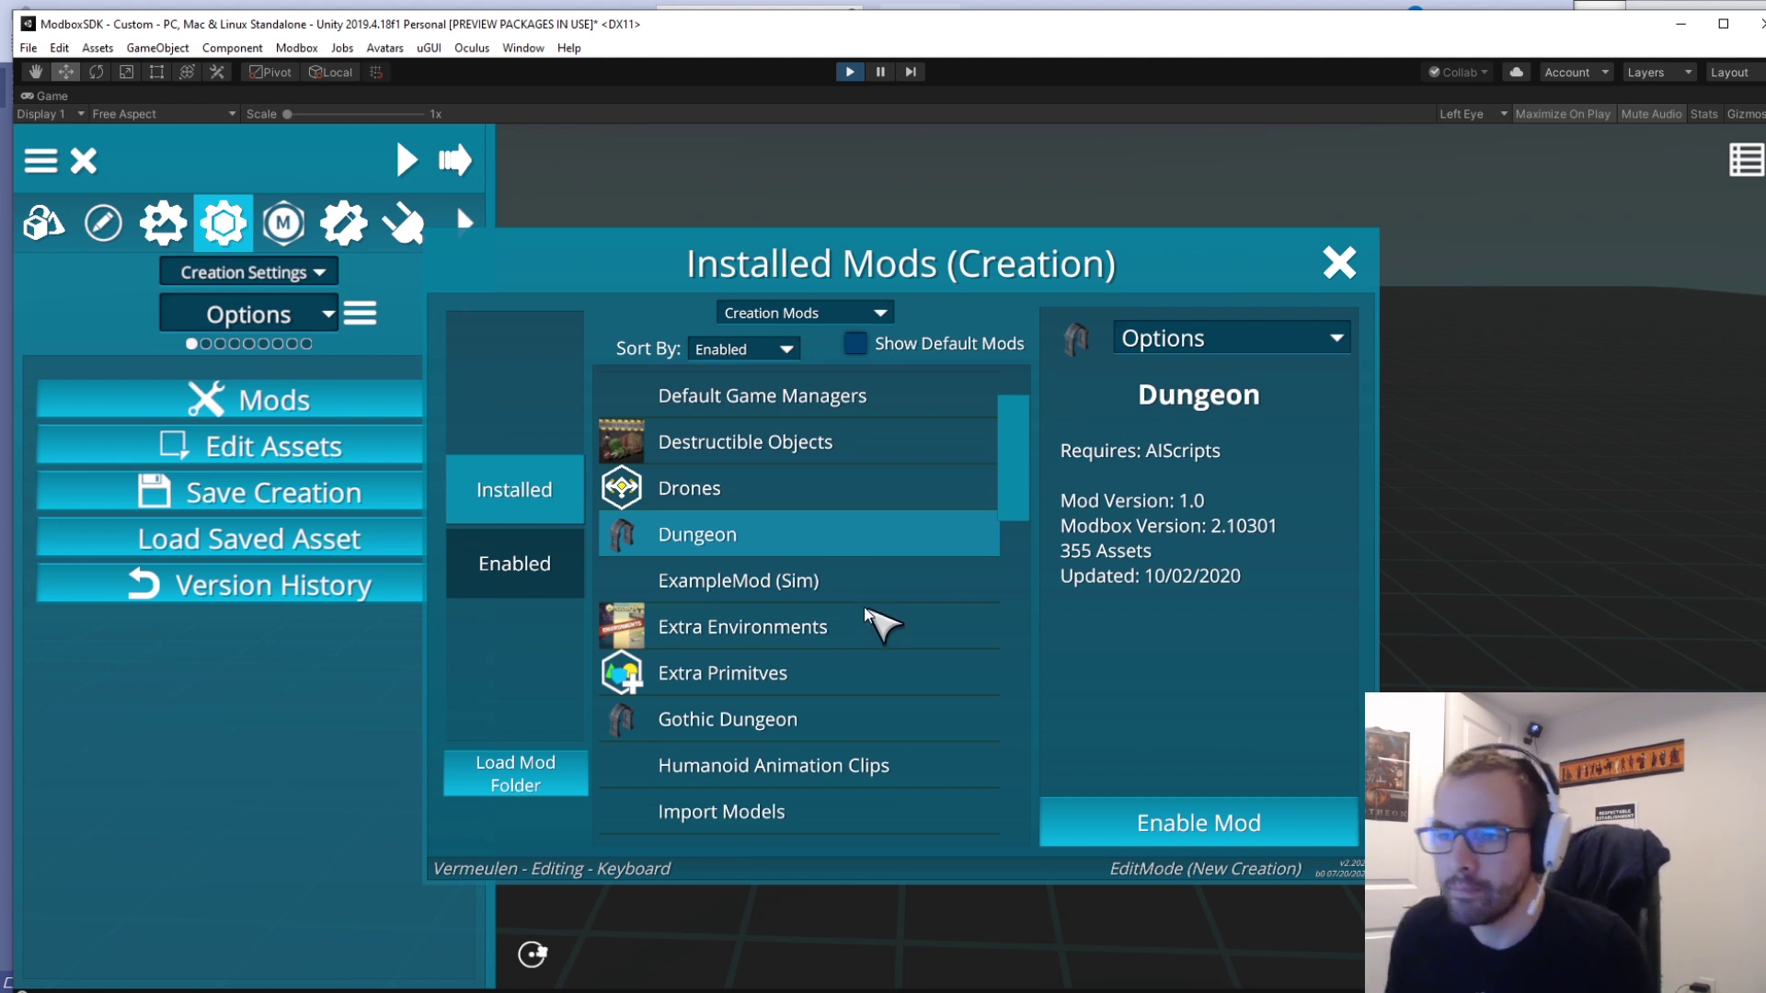
left_click(880, 589)
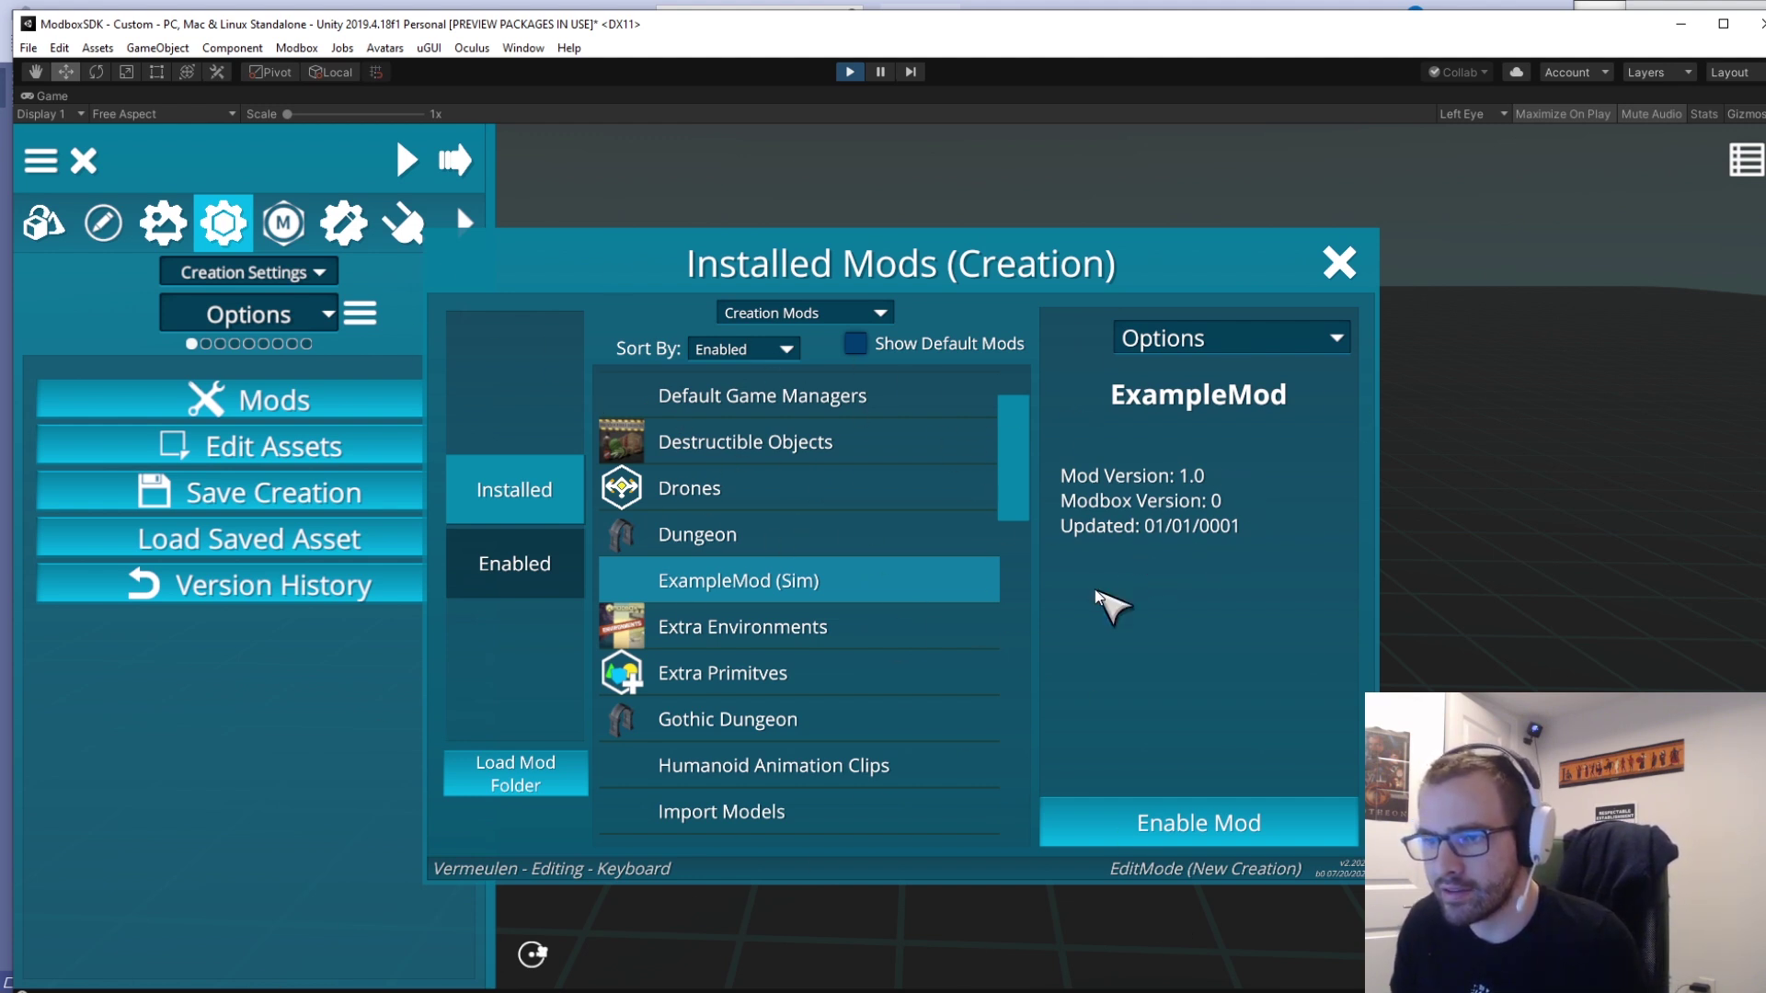
left_click(1224, 815)
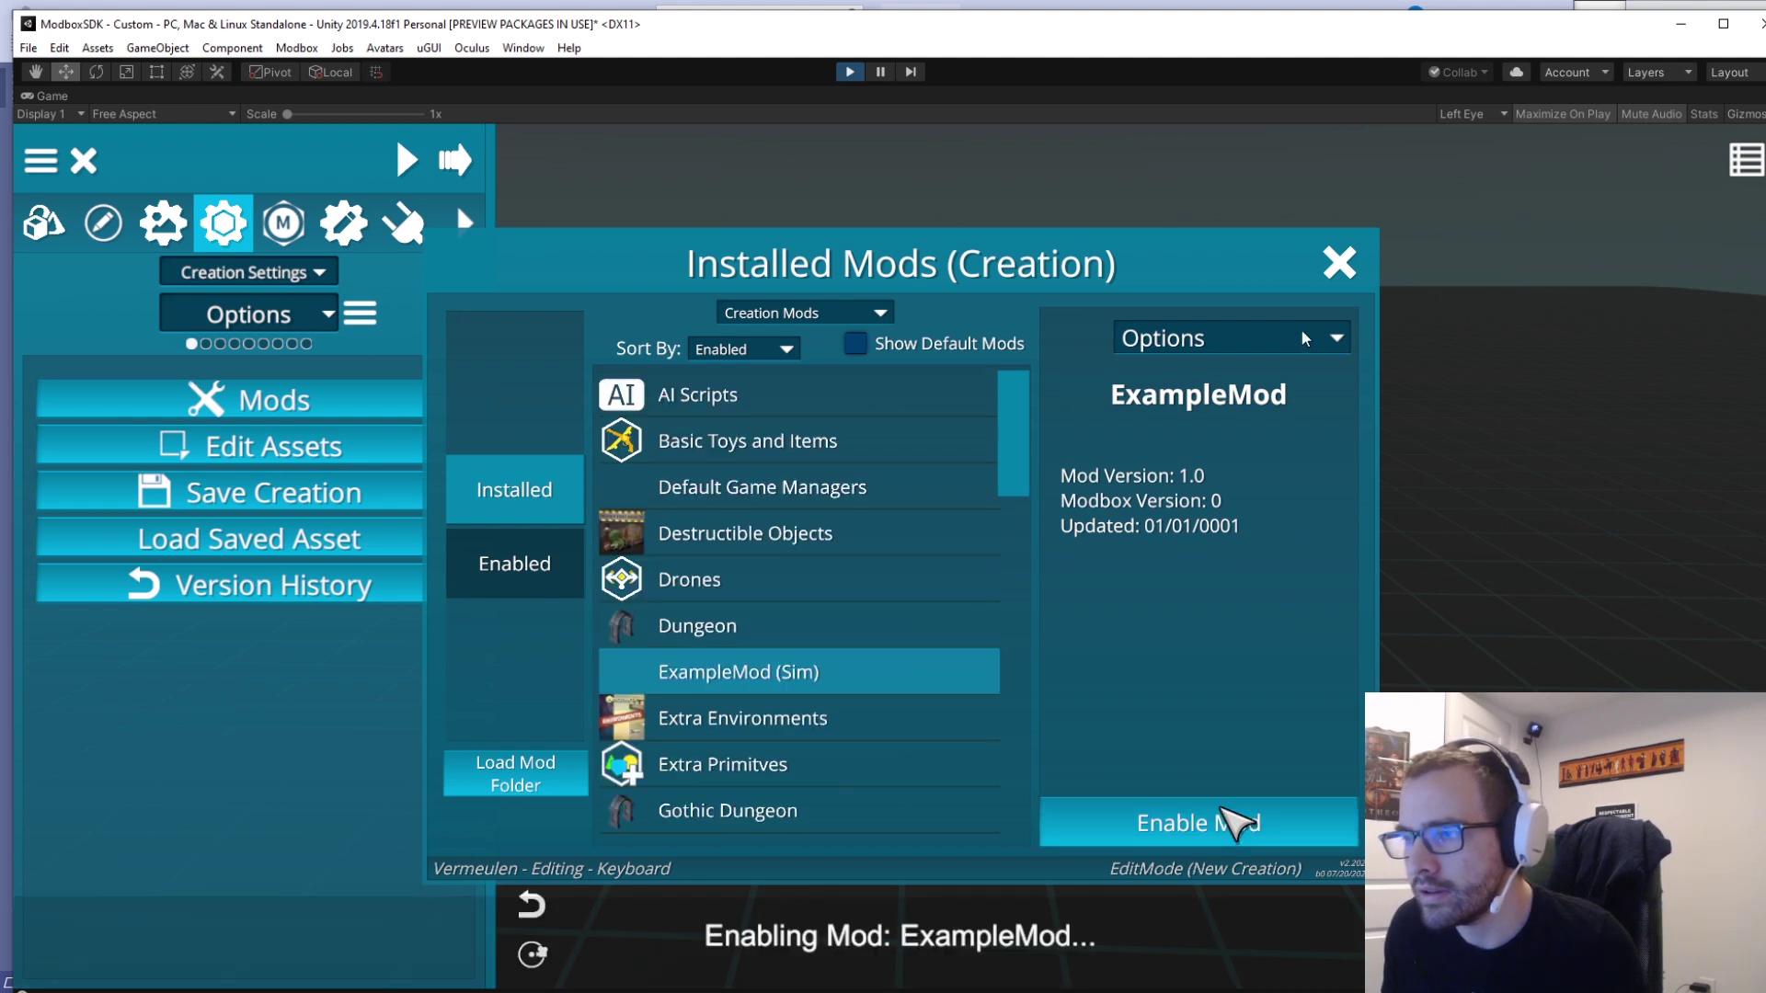
Close the installed mods window and place two brick buildings from the ExampleMod entity assets on the ground.
left_click(1340, 264)
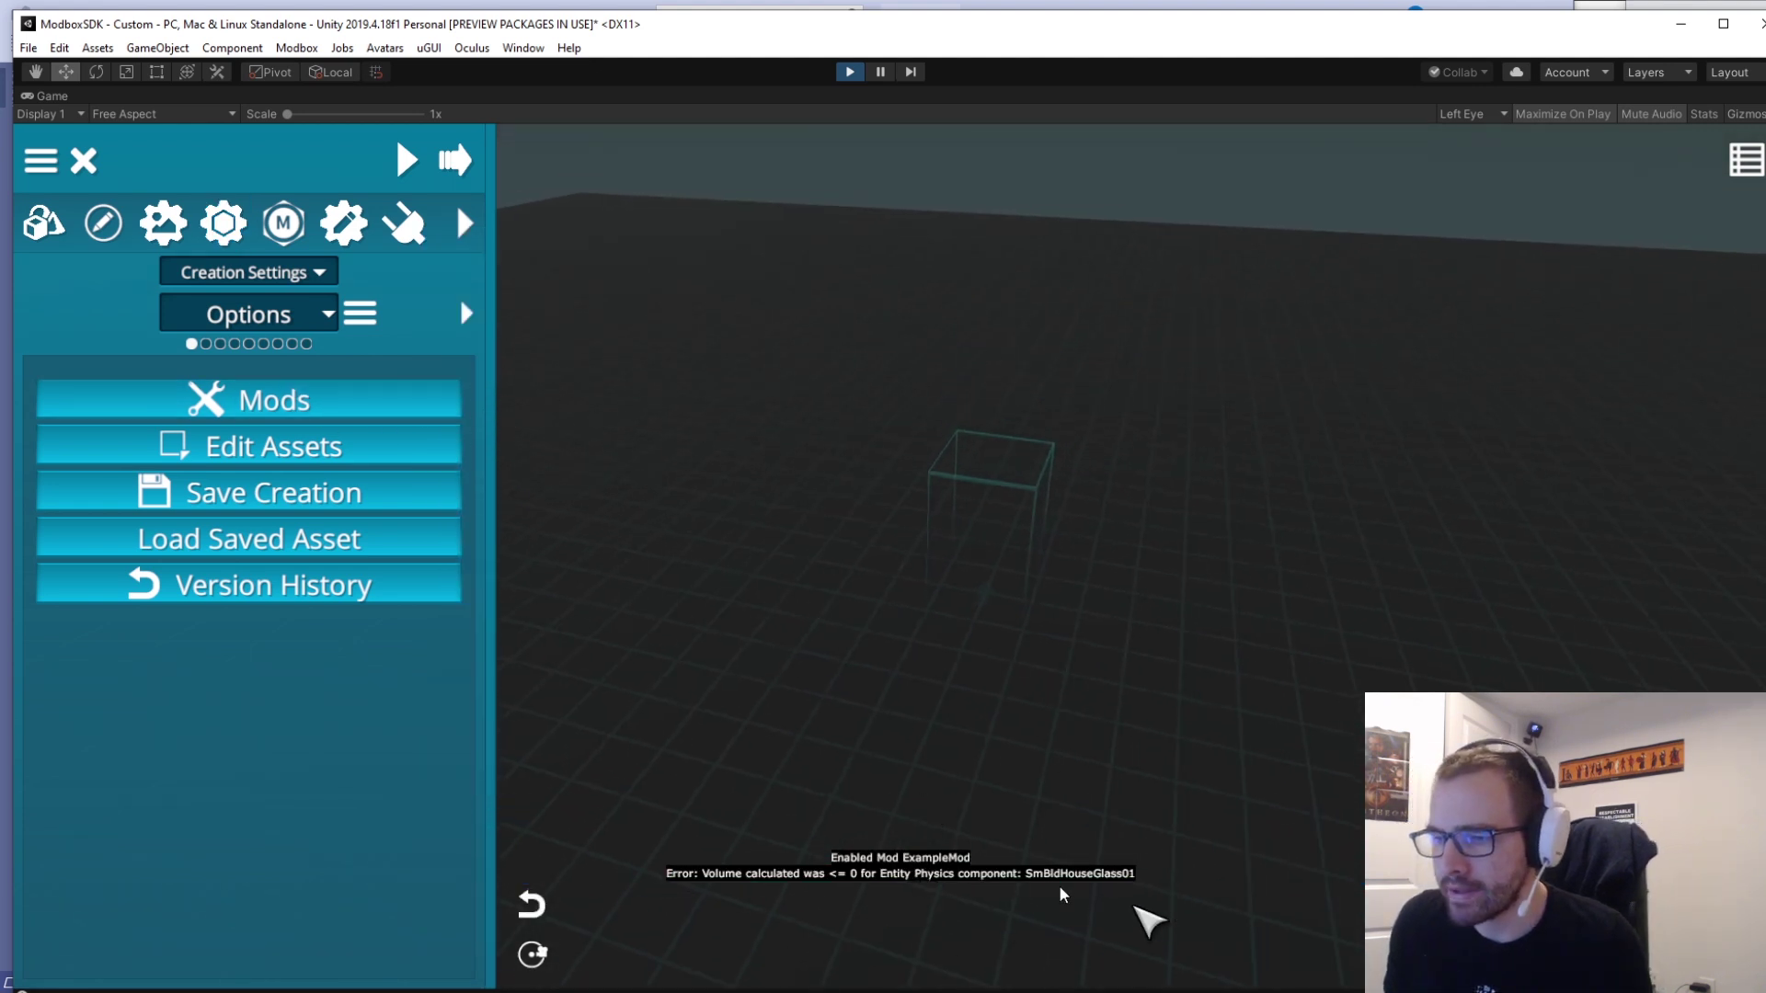
left_click(46, 219)
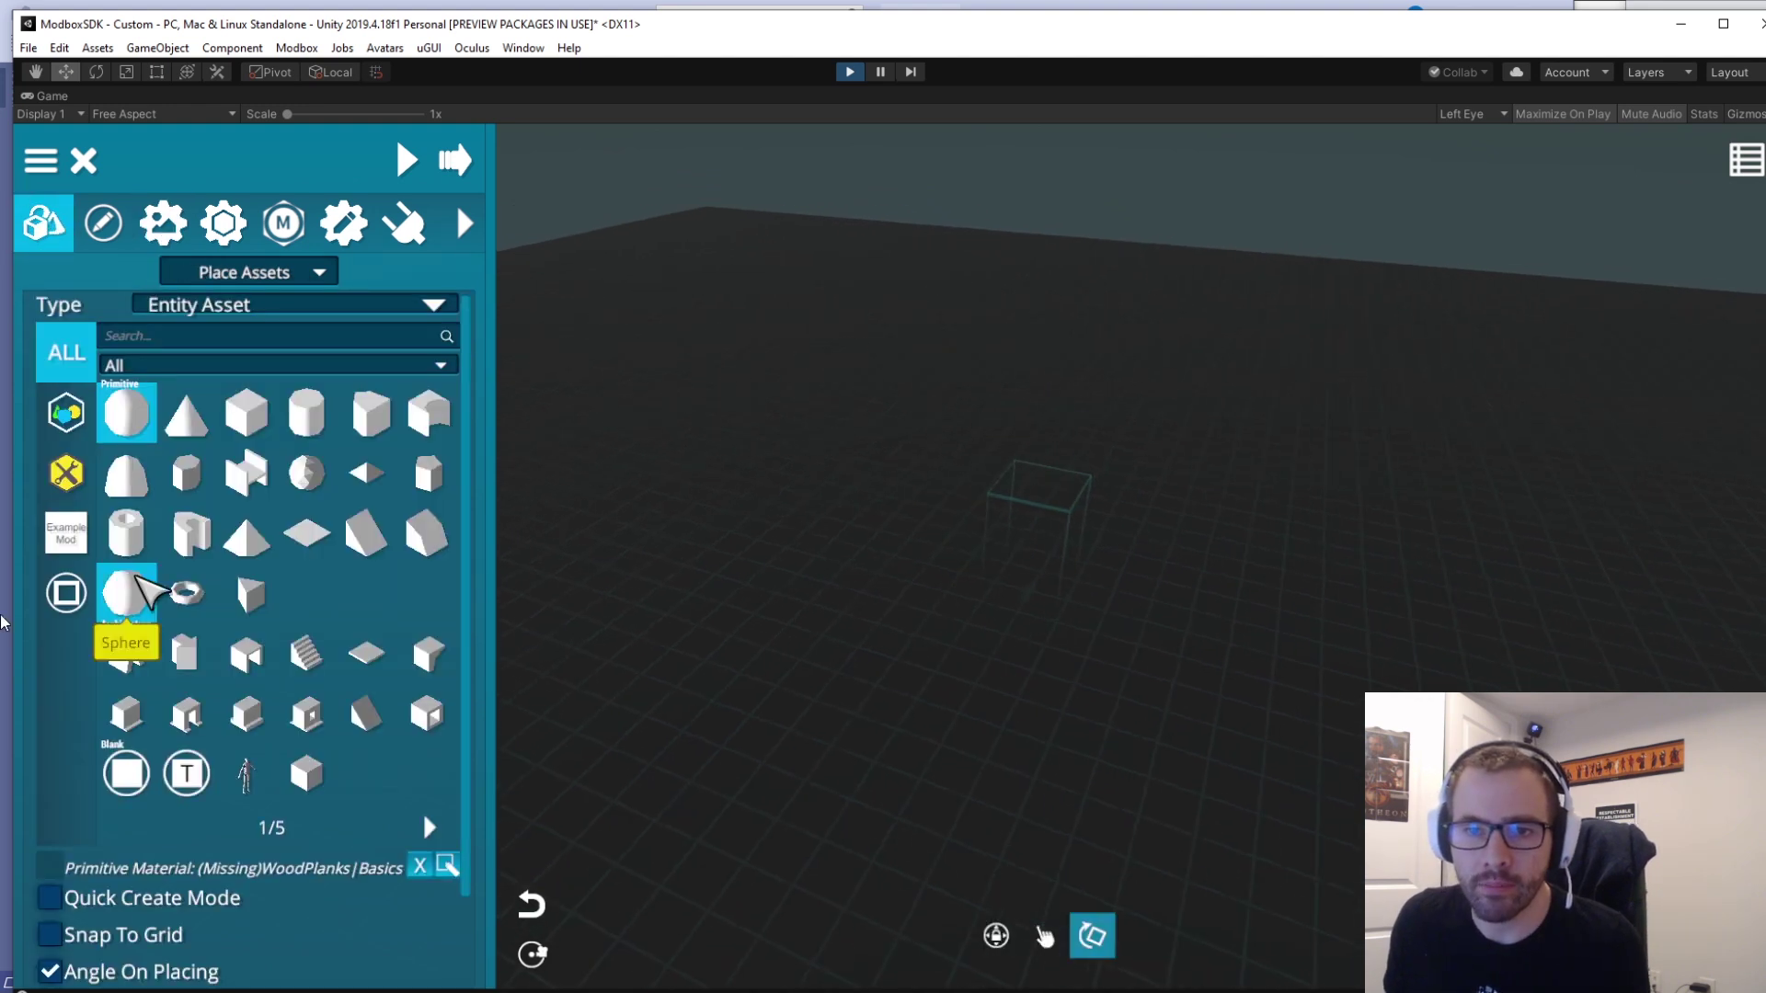
left_click(61, 533)
left_click(247, 412)
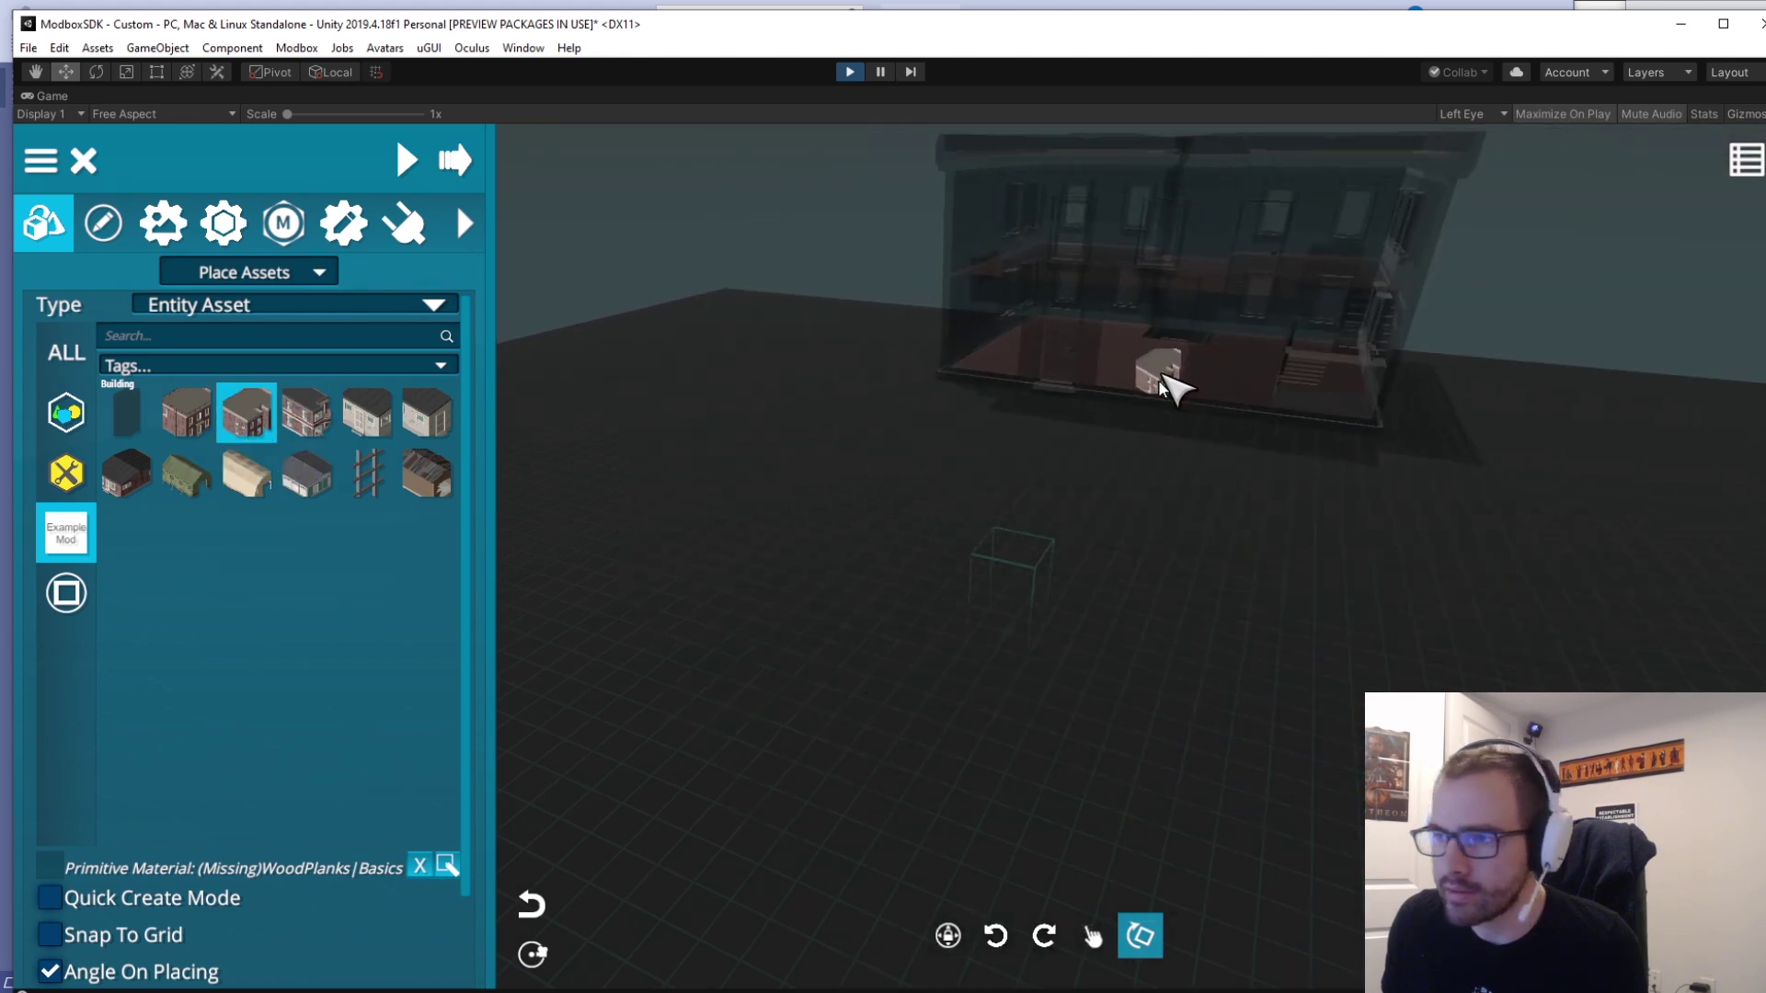
left_click(1157, 460)
left_click_drag(946, 433, 948, 370)
right_click_drag(893, 630, 584, 603)
left_click(306, 412)
left_click(827, 552)
Play the creation, walk the character toward the two placed buildings, and return to editing.
key("Escape")
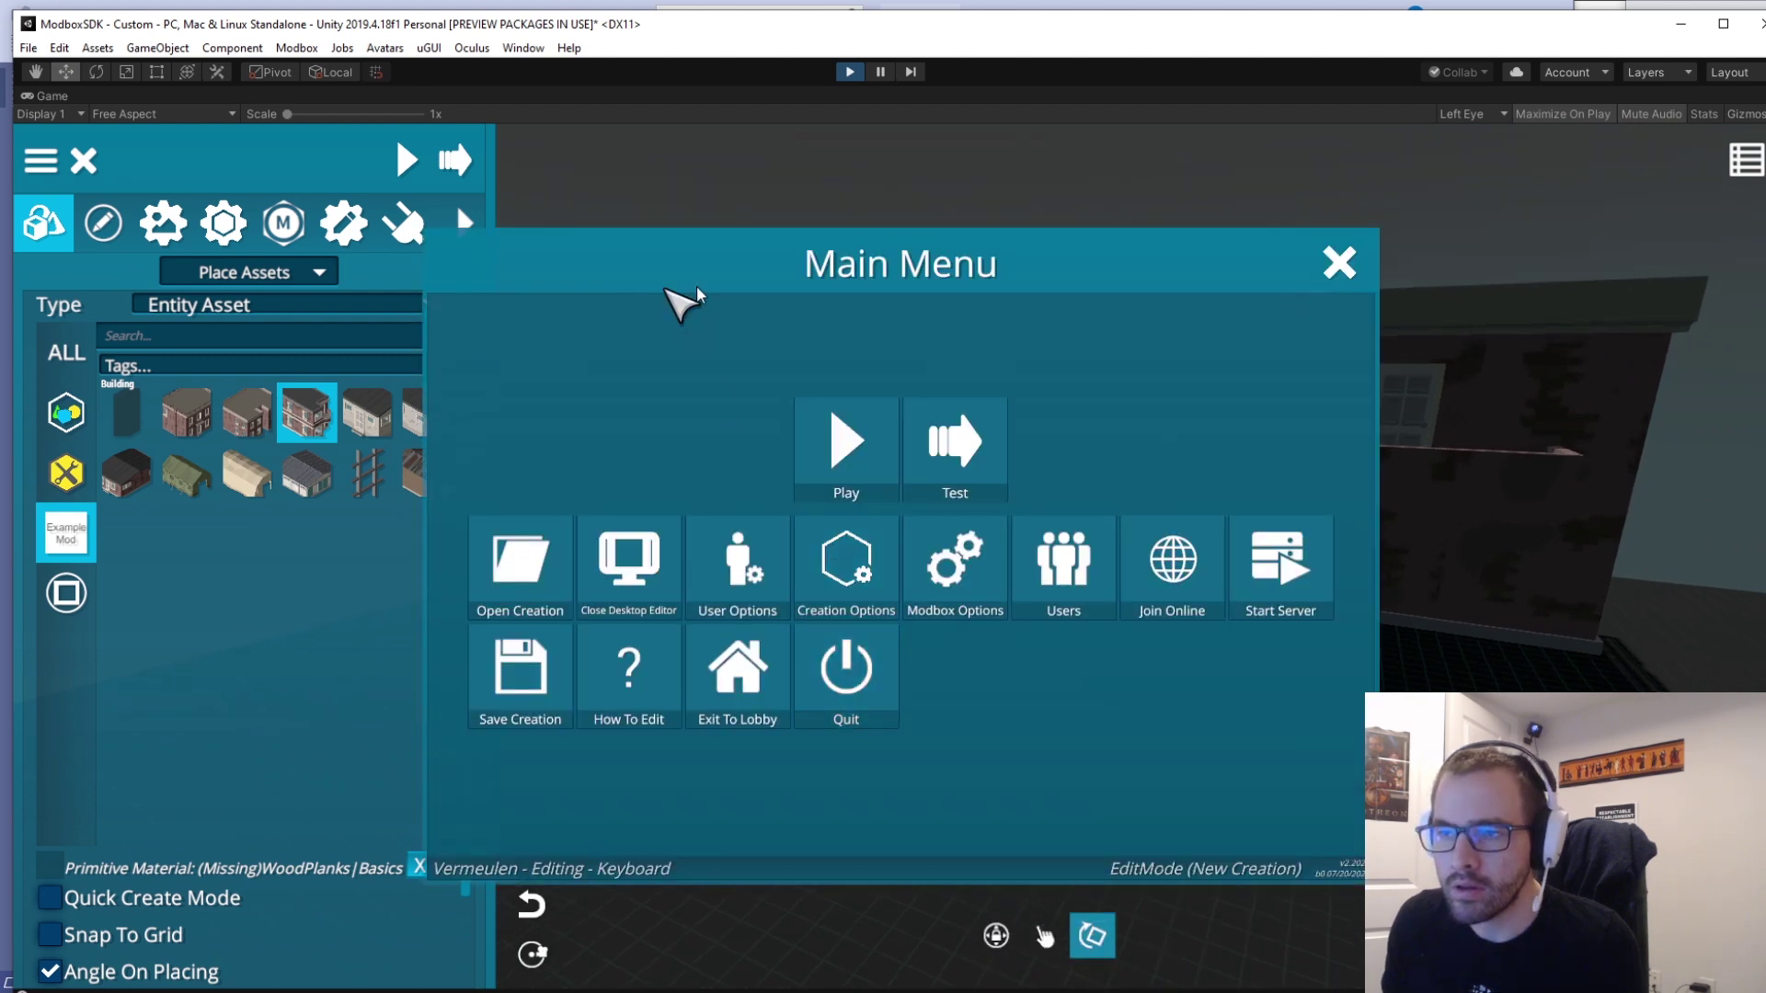
left_click(823, 428)
key("w")
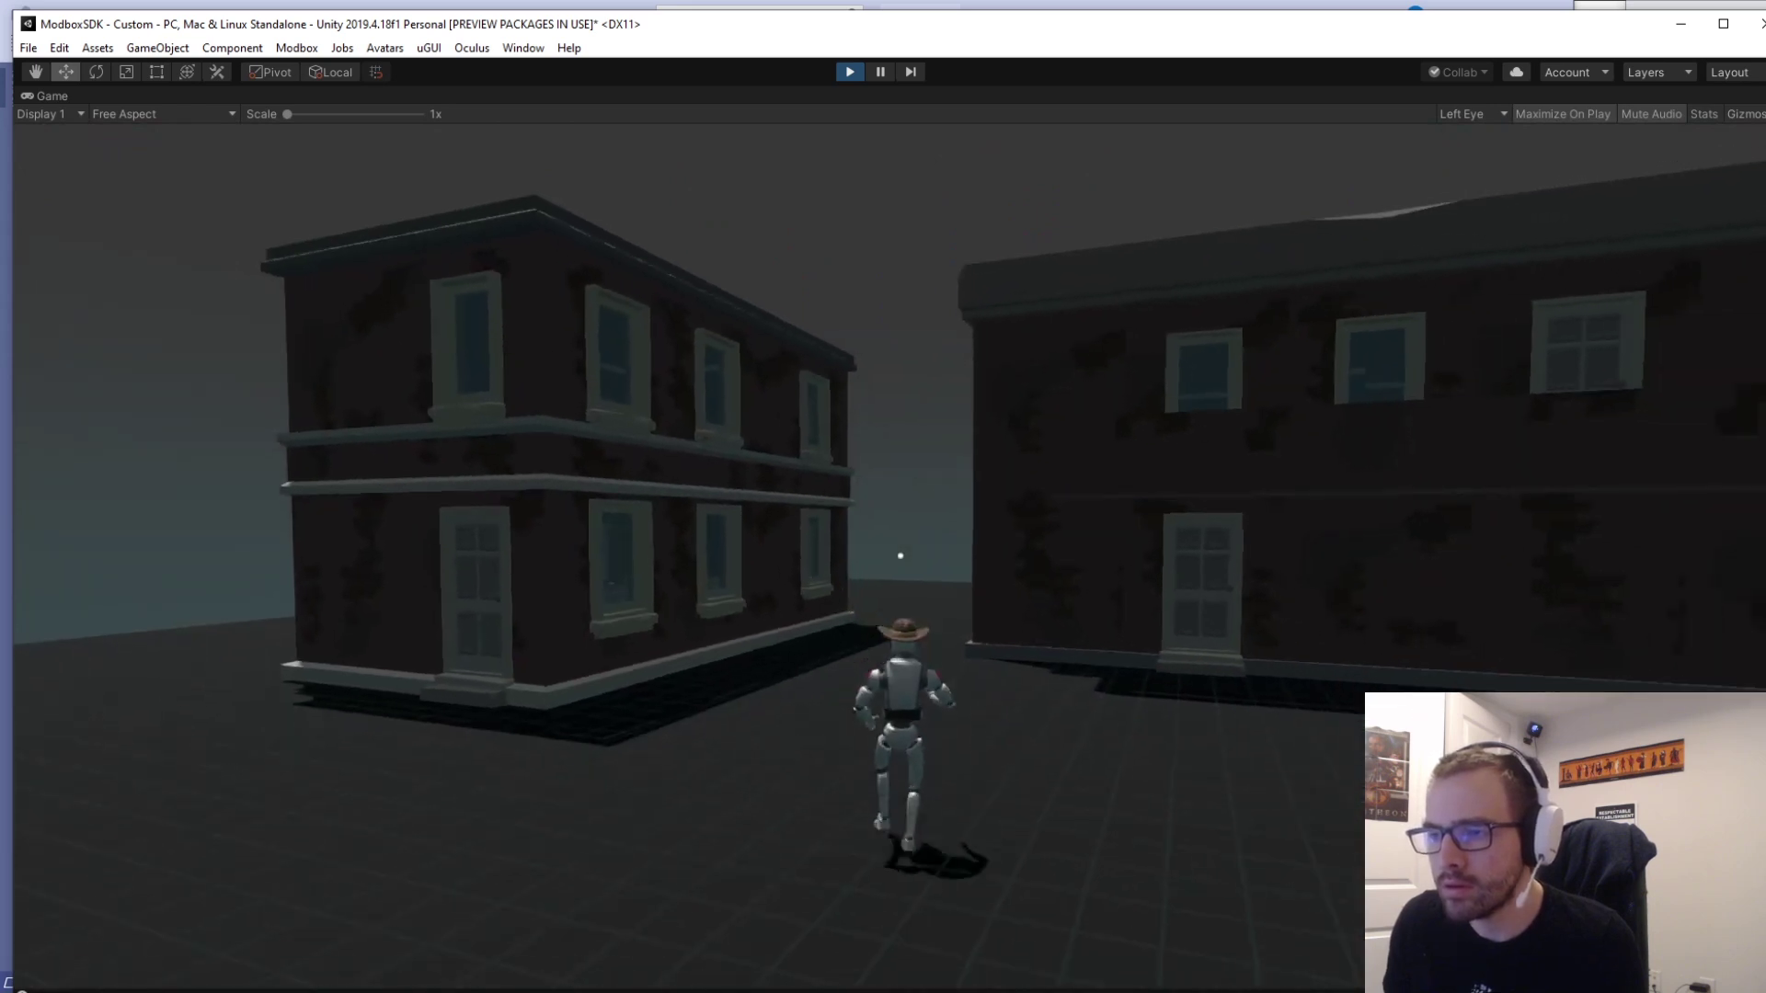
key("Escape")
left_click(957, 449)
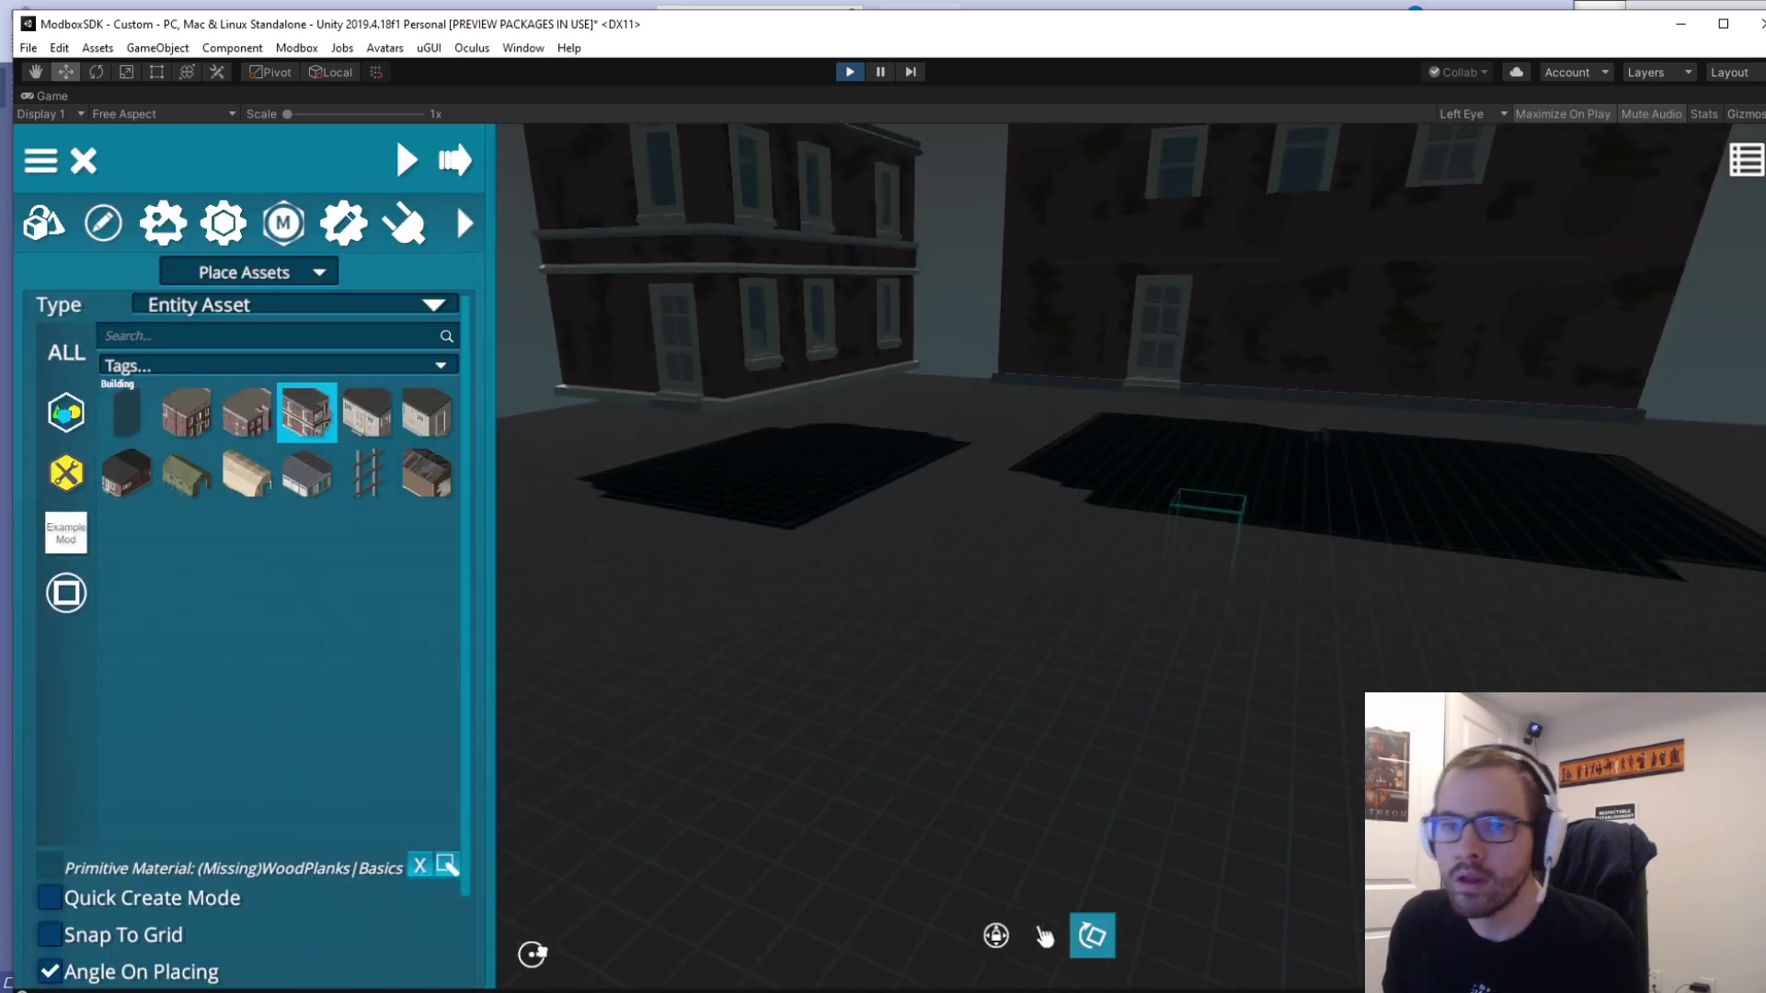
Place the small slatted frame asset from ExampleMod on the ground in front of the buildings.
left_click(364, 469)
left_click(688, 602)
right_click_drag(915, 603, 1088, 565)
key("w")
key("a")
key("d")
key("s")
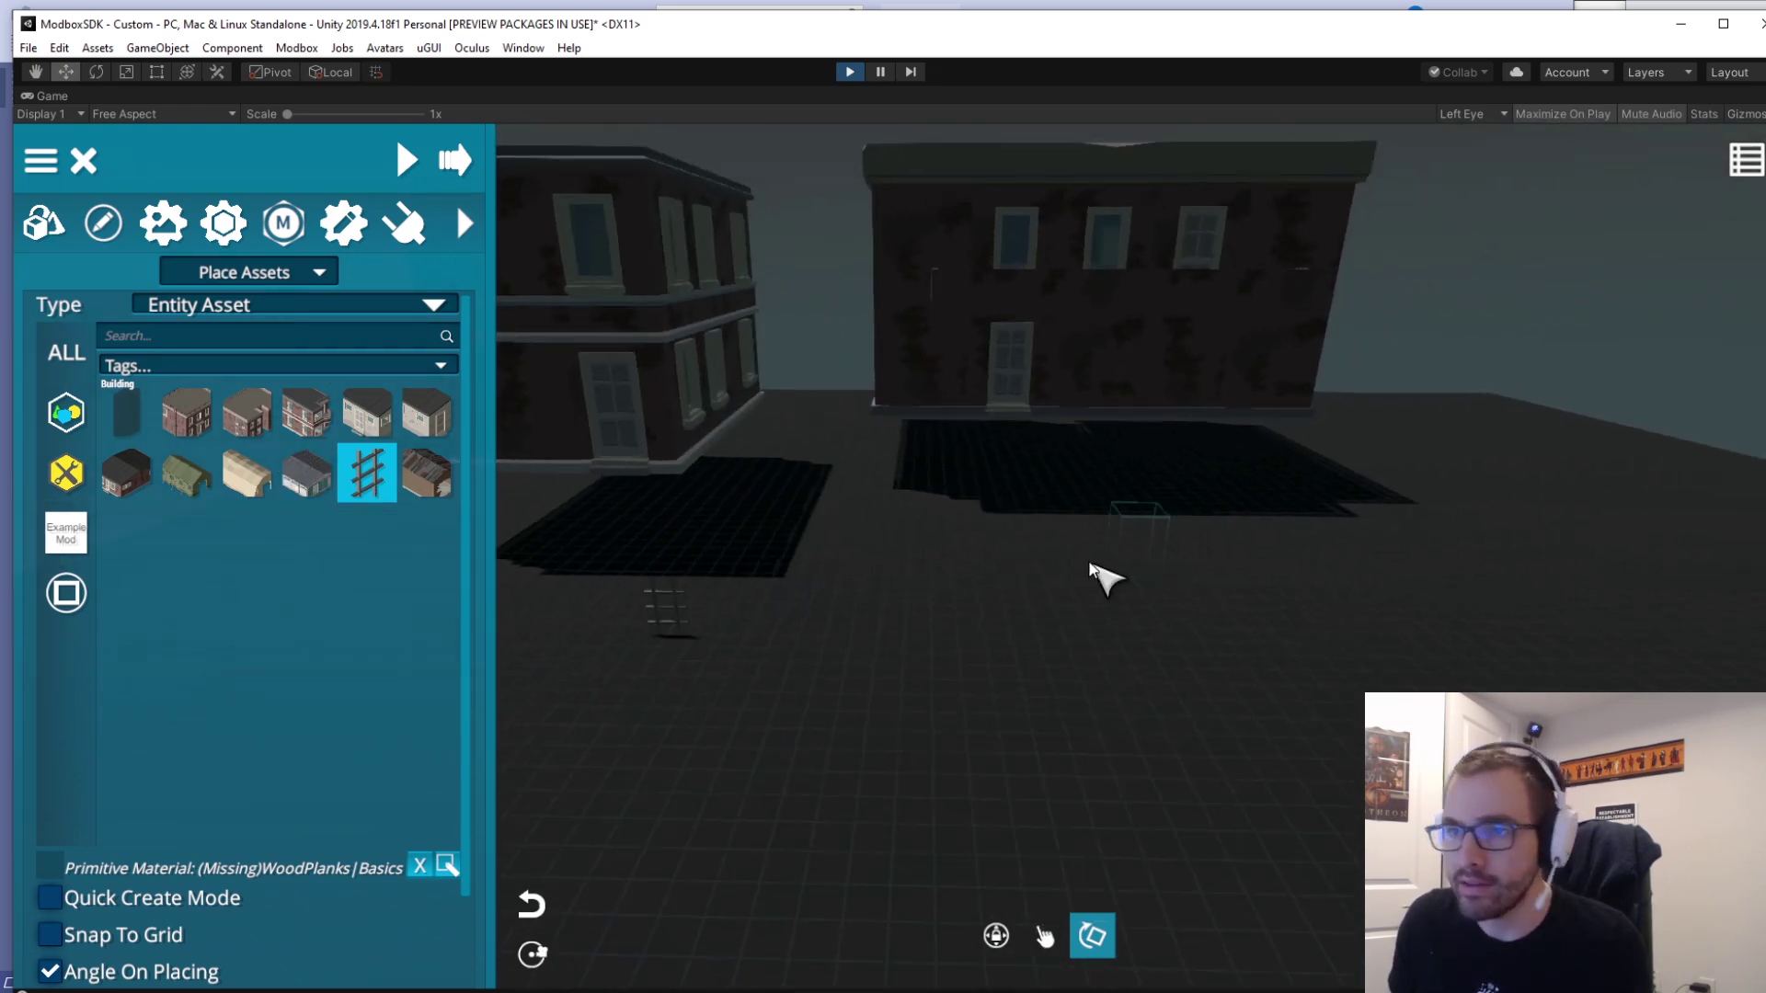
Pause the running test, open the Characters prefab folder in PolygonBattleRoyale, and end play mode.
left_click(879, 72)
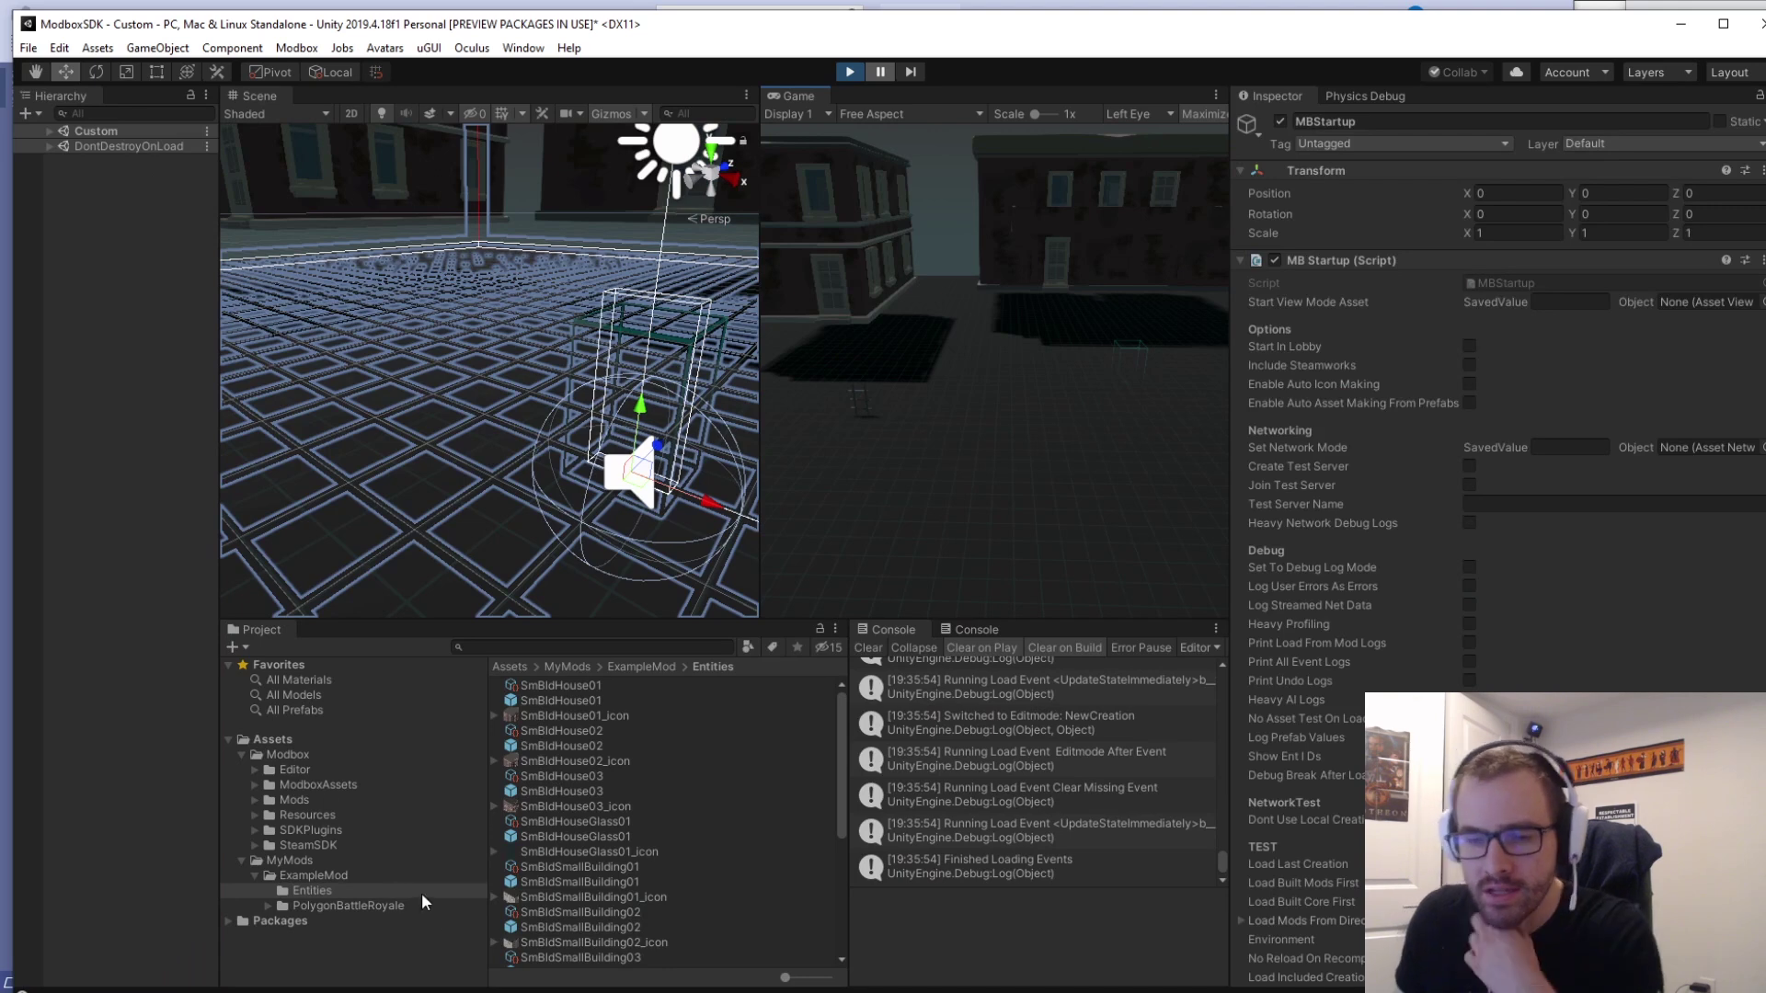
left_click(285, 874)
left_click(334, 905)
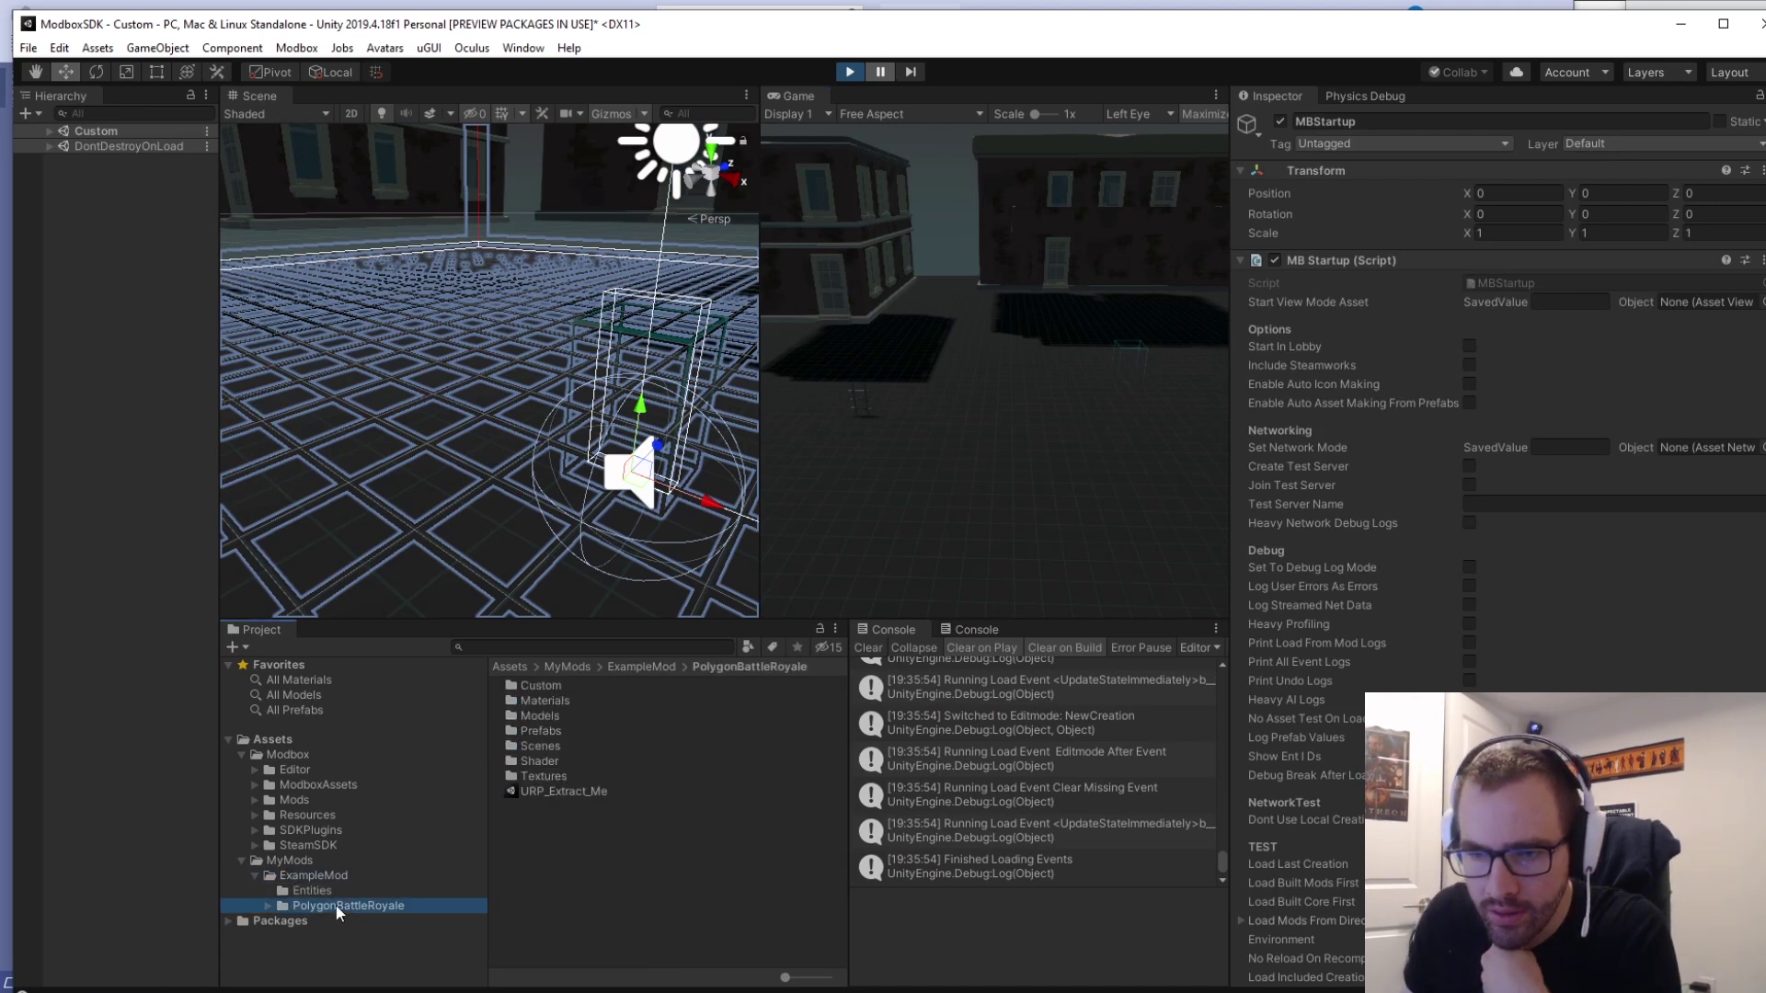
double_click(570, 720)
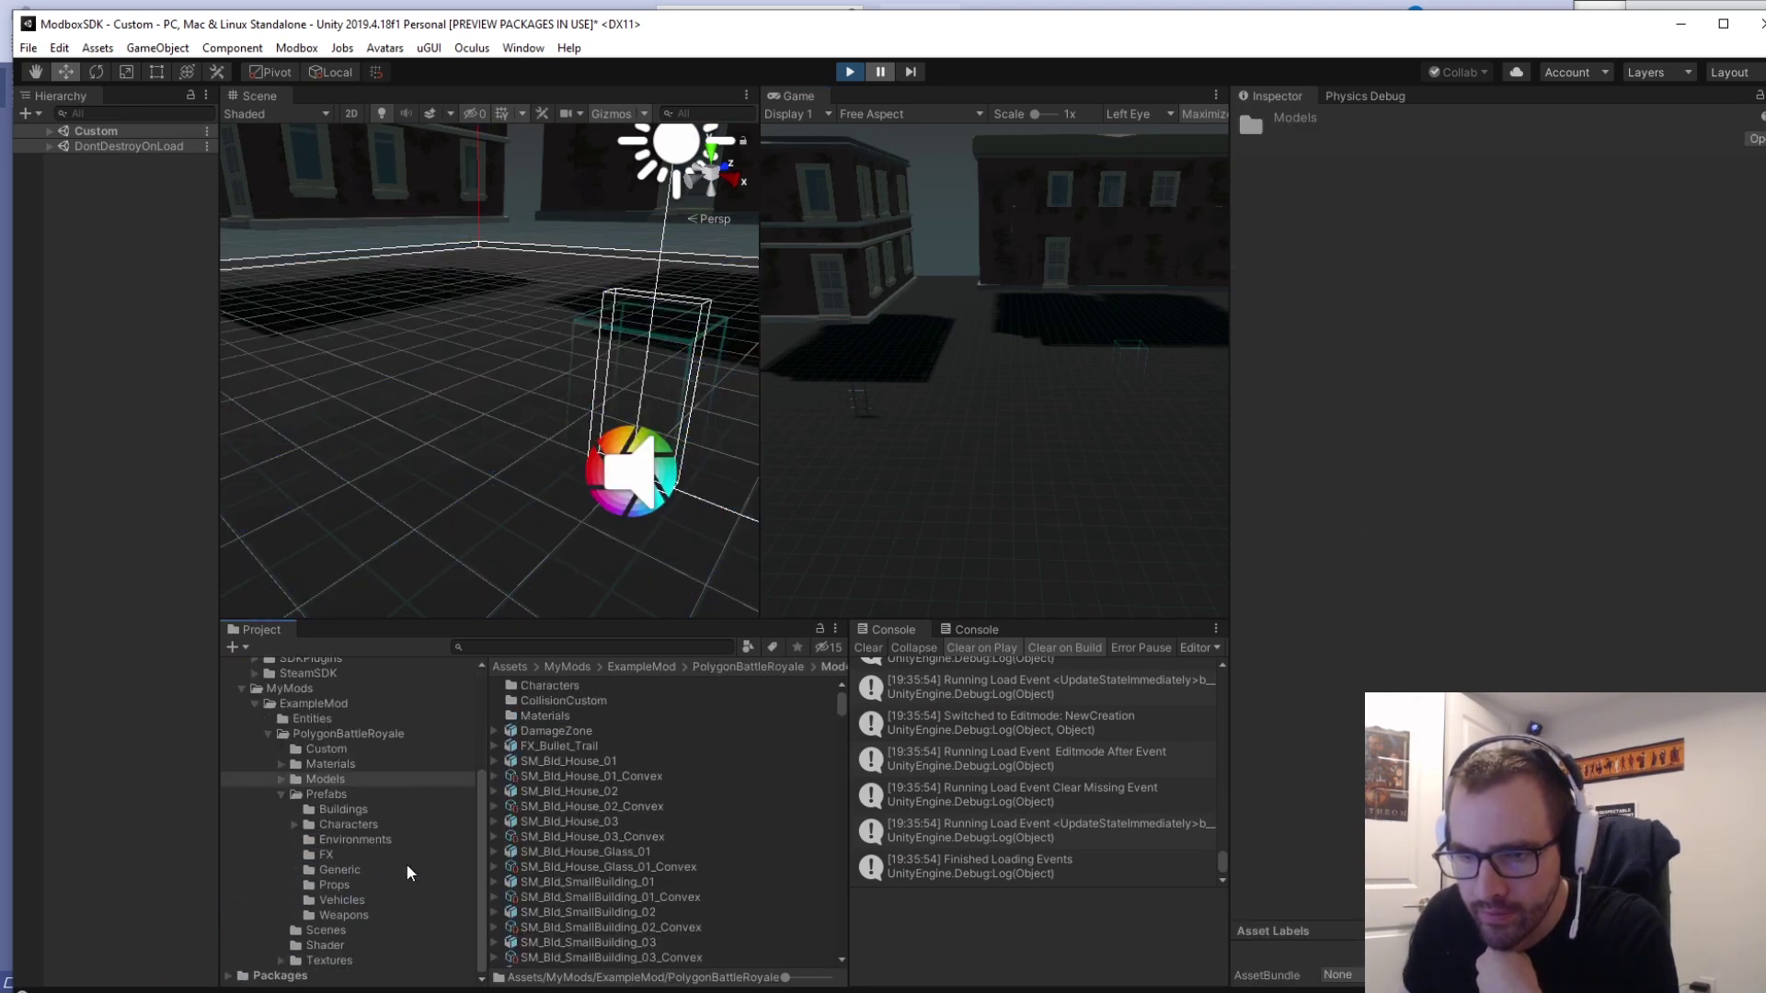
left_click(349, 826)
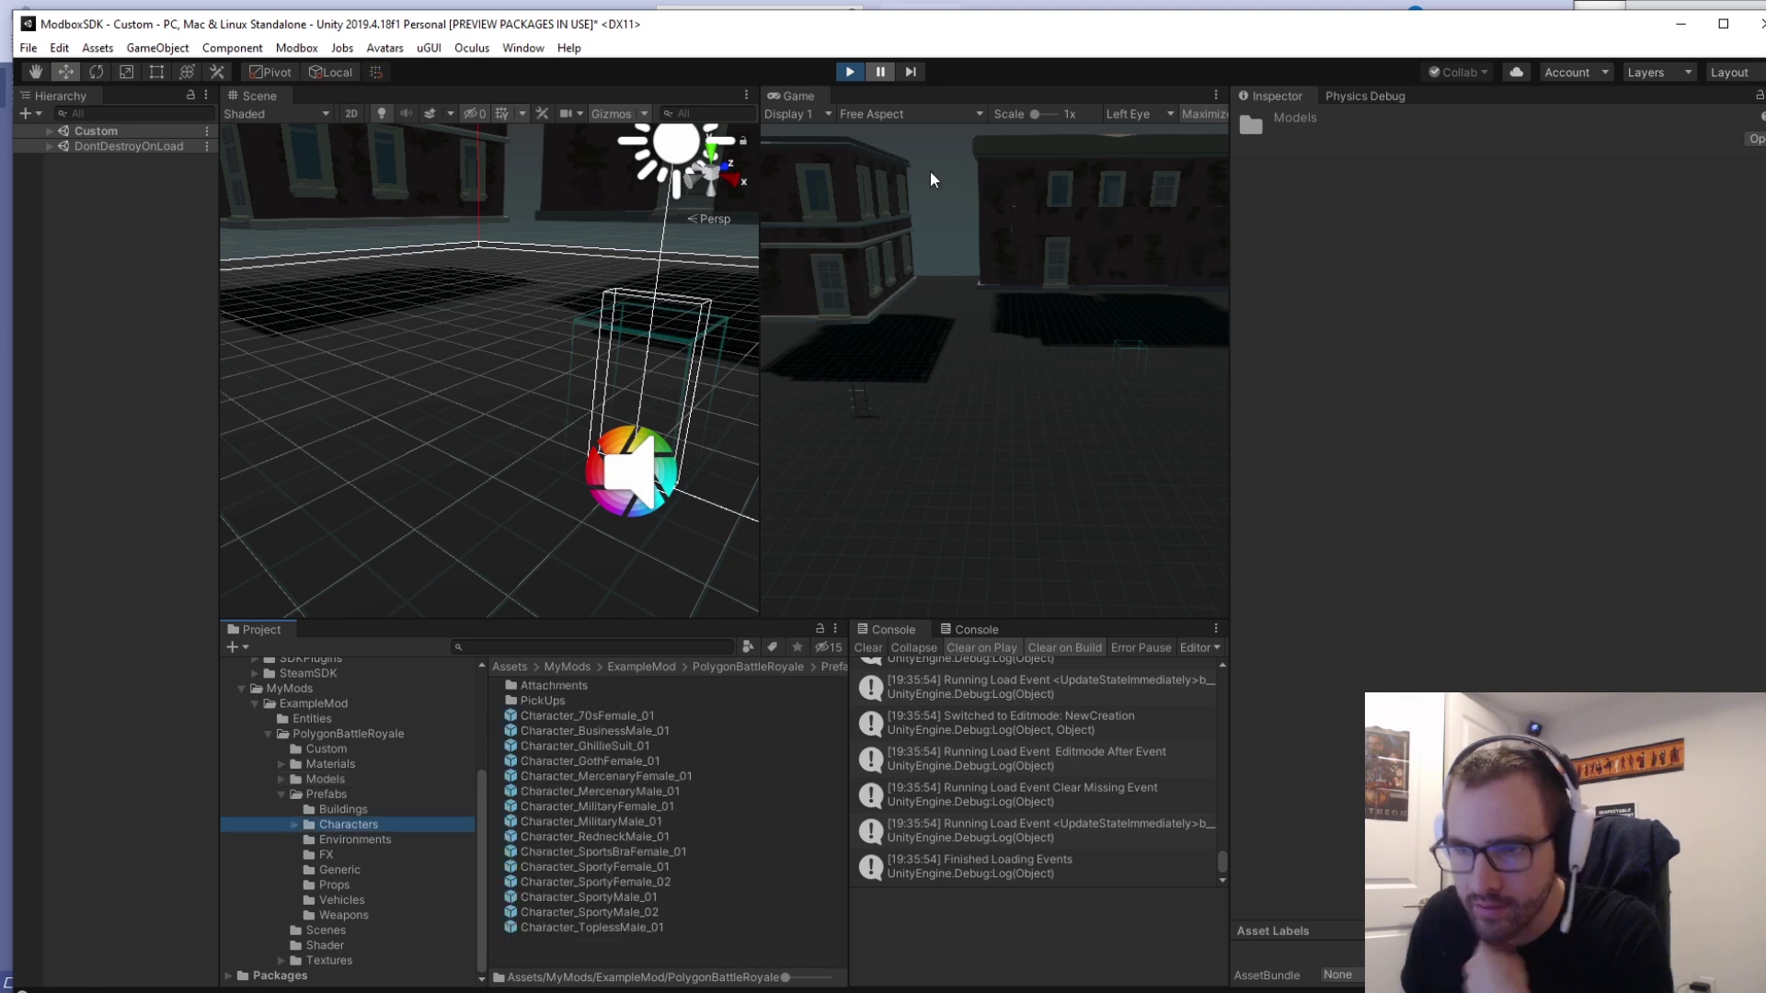
left_click(849, 72)
Look through the character prefabs from Character_70sFemale_01 to Character_ToplessMale_01.
left_click(600, 716)
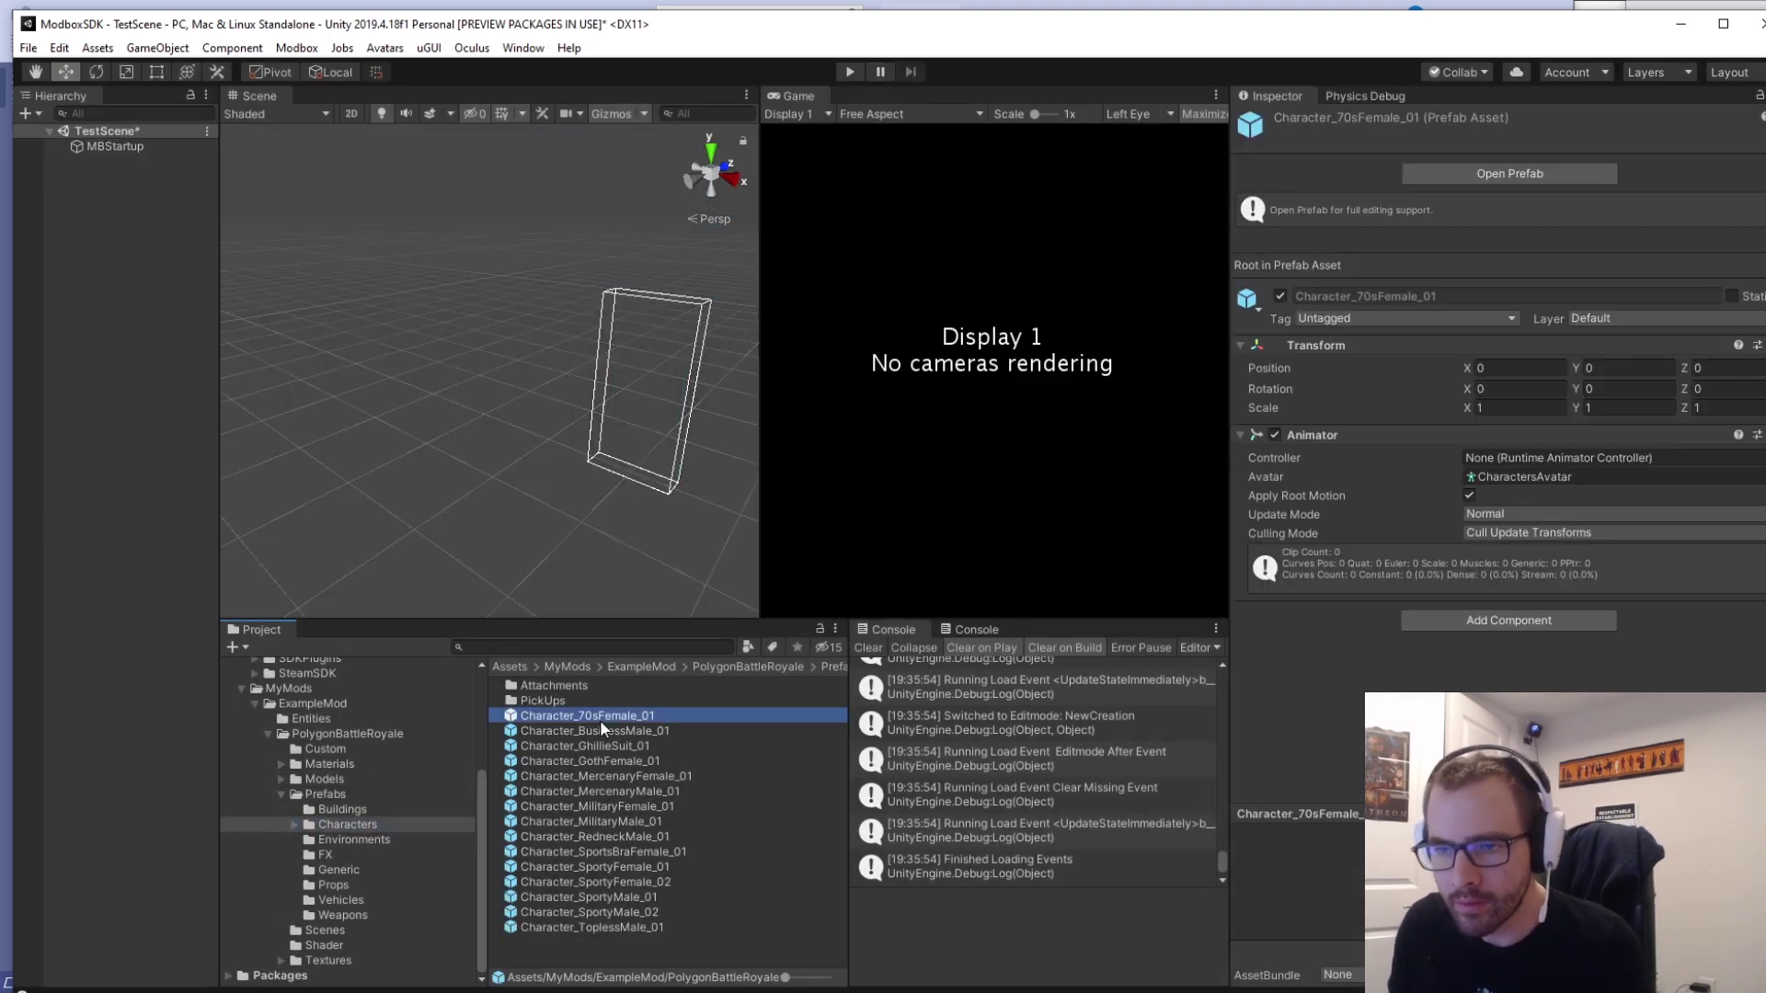
key("Down")
key("Down")
key("Down")
key("Down")
key("Down")
key("Down")
key("Down")
key("Down")
key("Down")
key("Down")
key("Down")
key("Down")
key("Down")
key("Down")
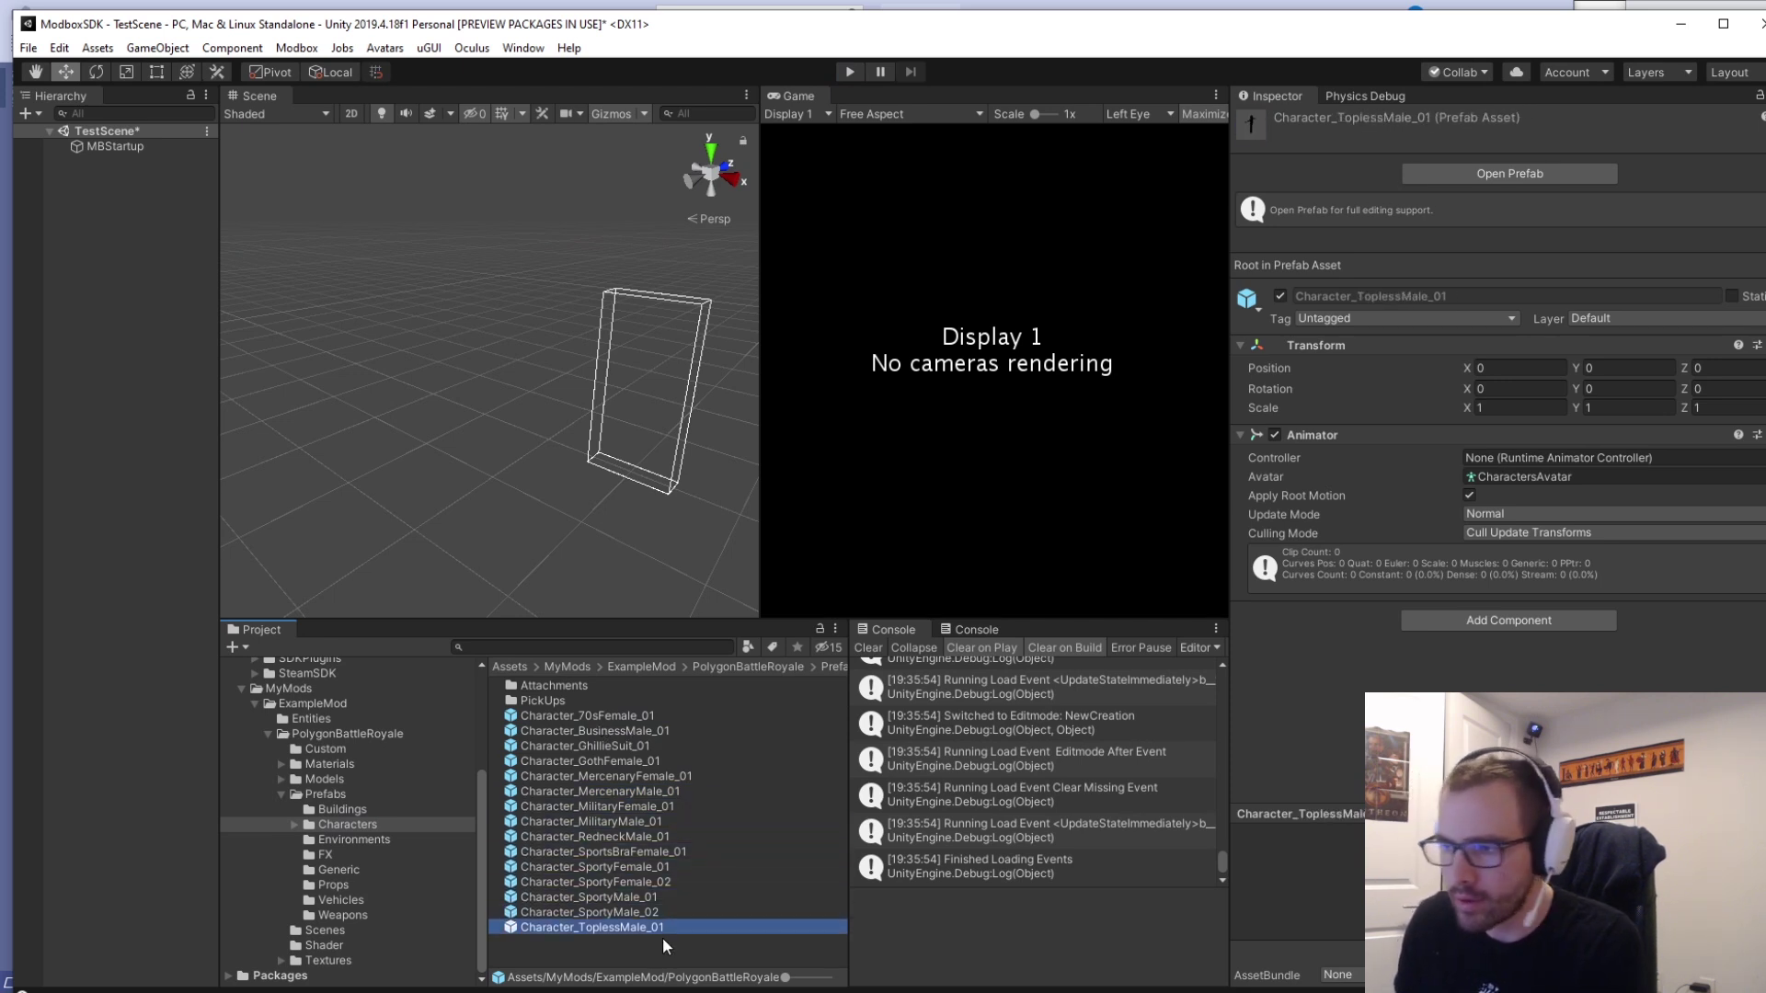
Open the Modbox humanoid creation window for the Character_SportyMale_01 and Character_SportyMale_02 prefabs.
key("Up")
key("Up")
left_click(626, 913, "shift")
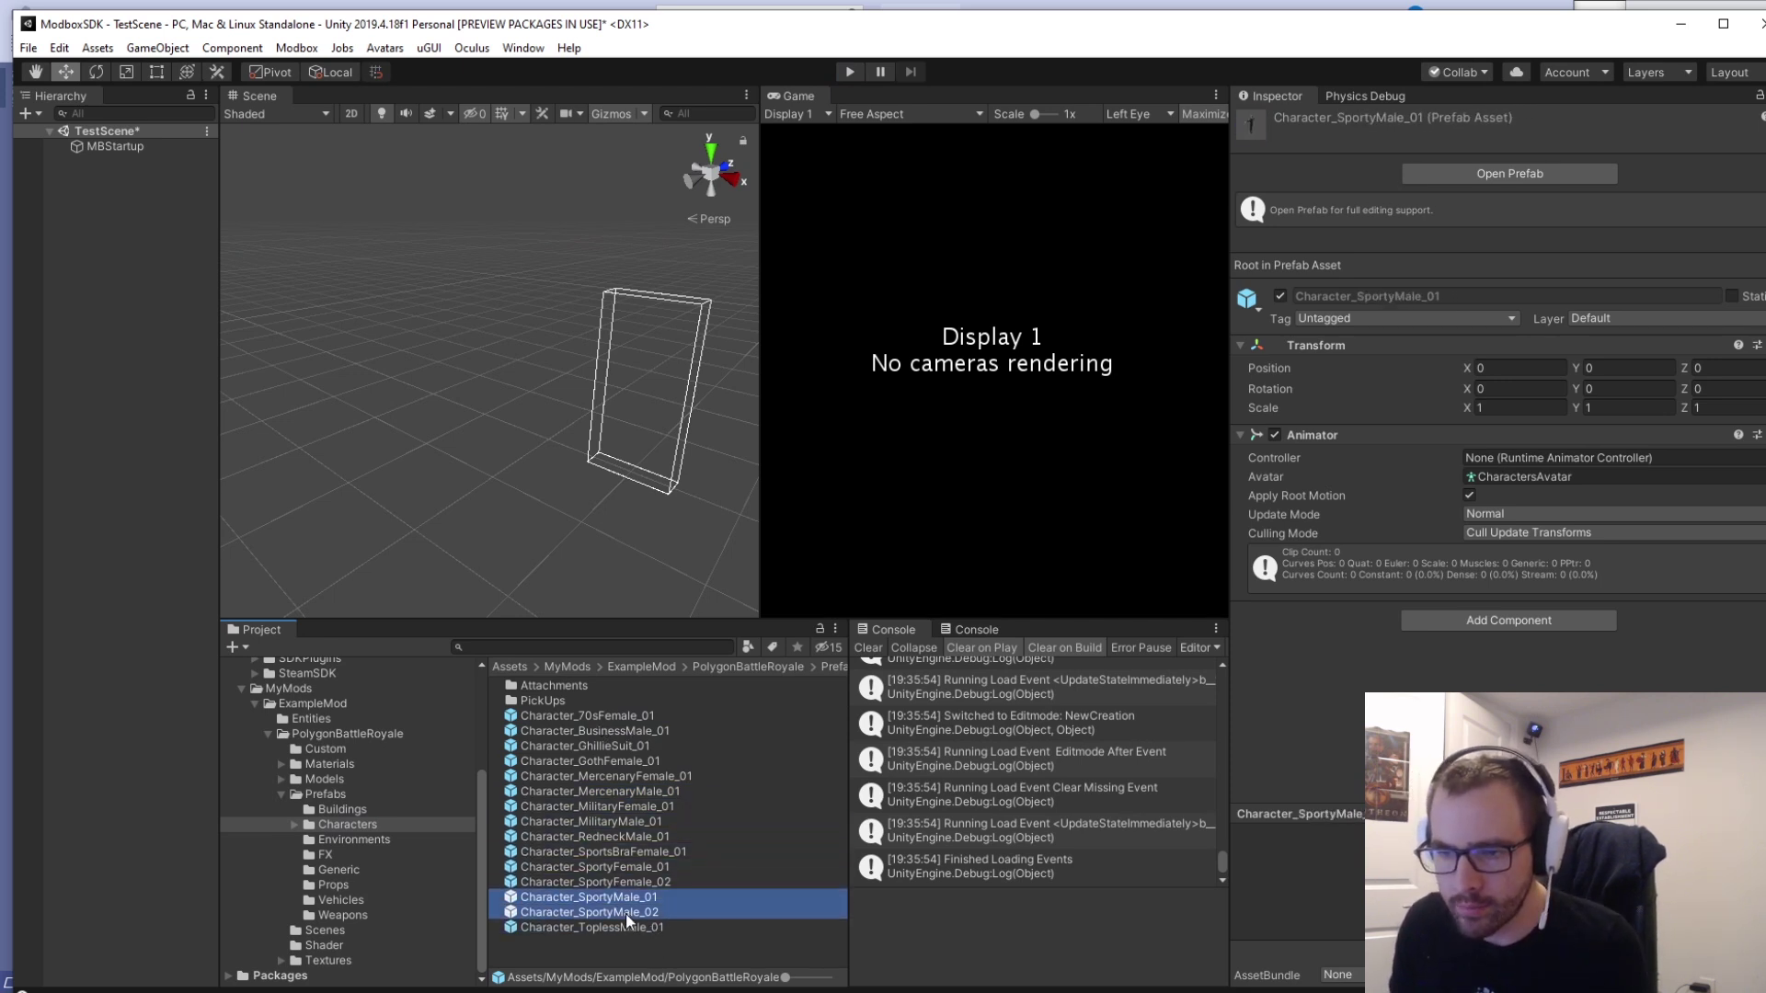
right_click(642, 909)
mouse_move(818, 803)
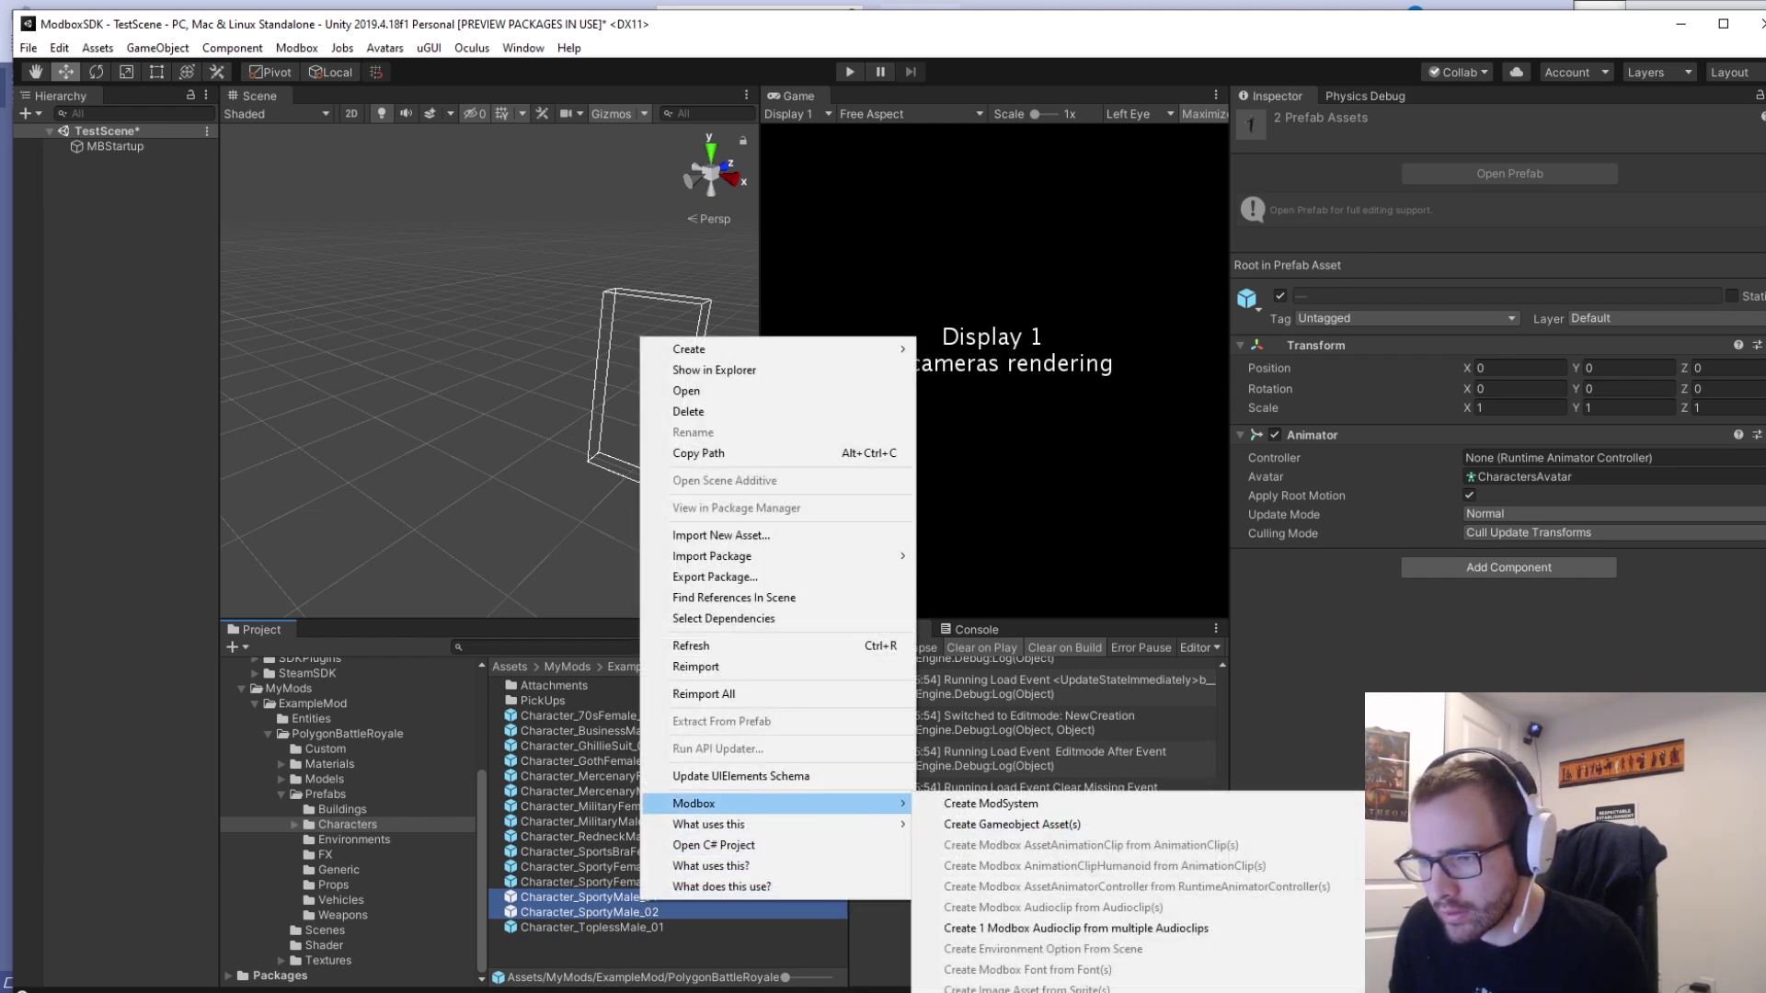
left_click(1012, 824)
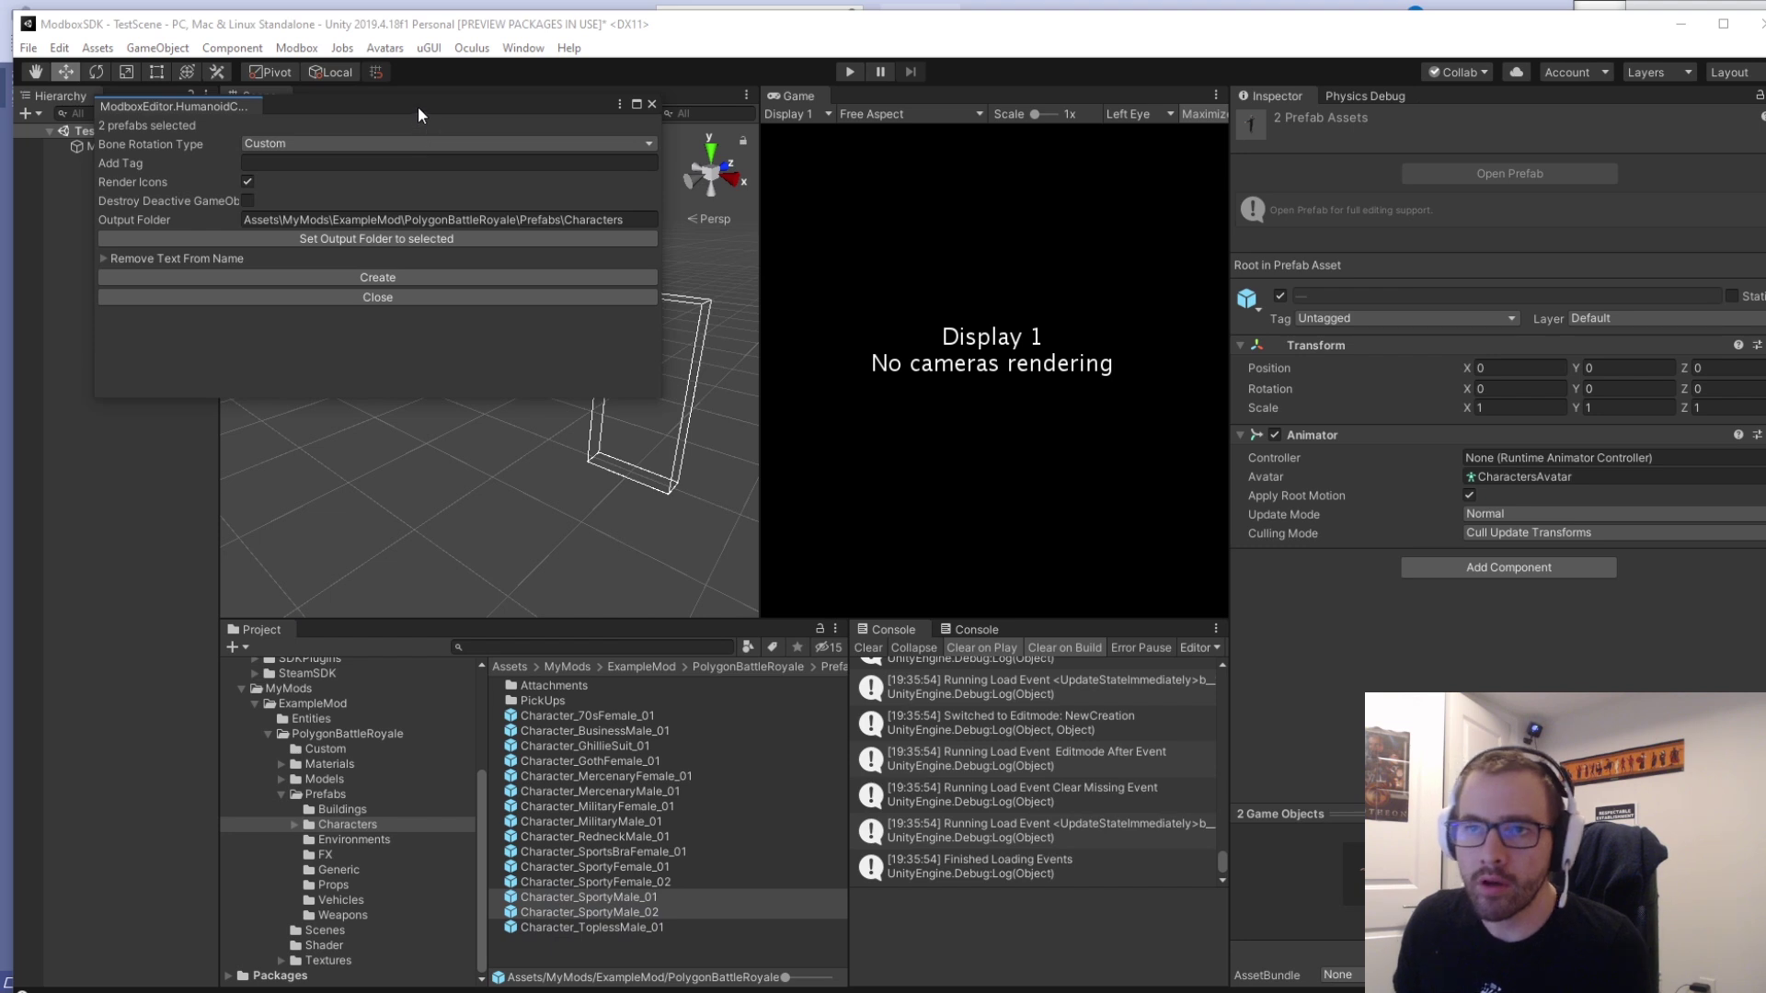
left_click_drag(419, 109, 898, 144)
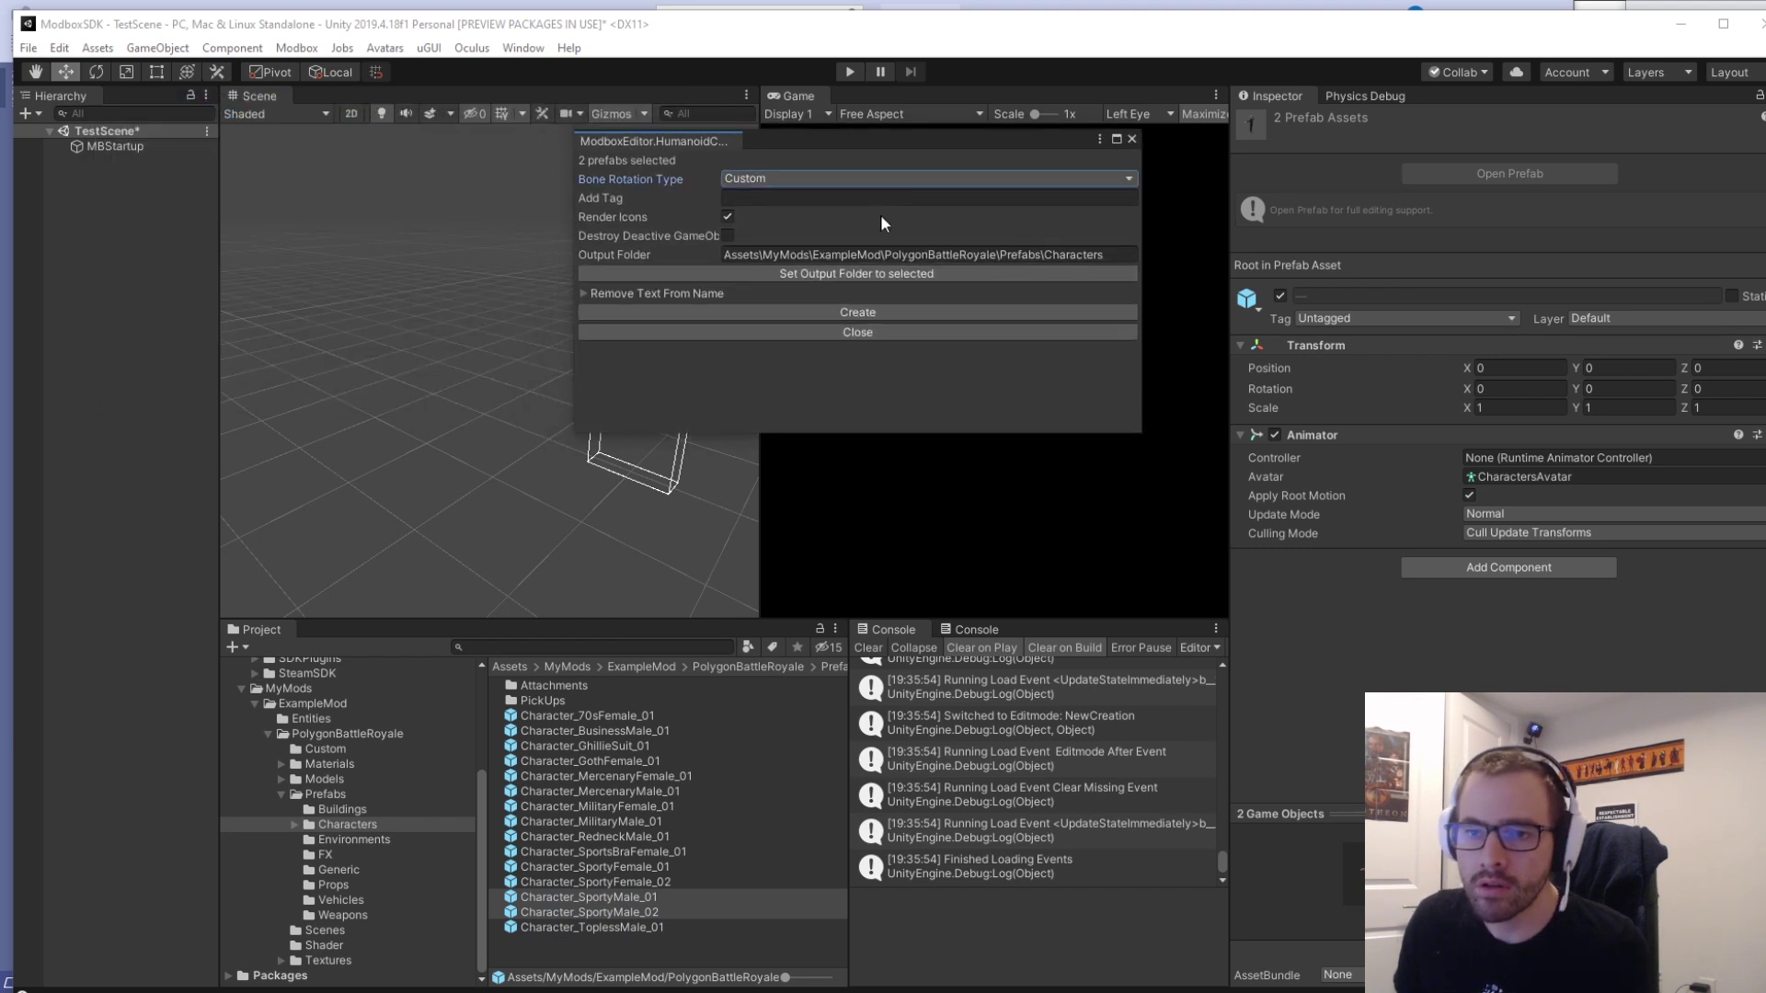
Create a folder named Humanoids inside the ExampleMod folder.
right_click(322, 704)
mouse_move(486, 718)
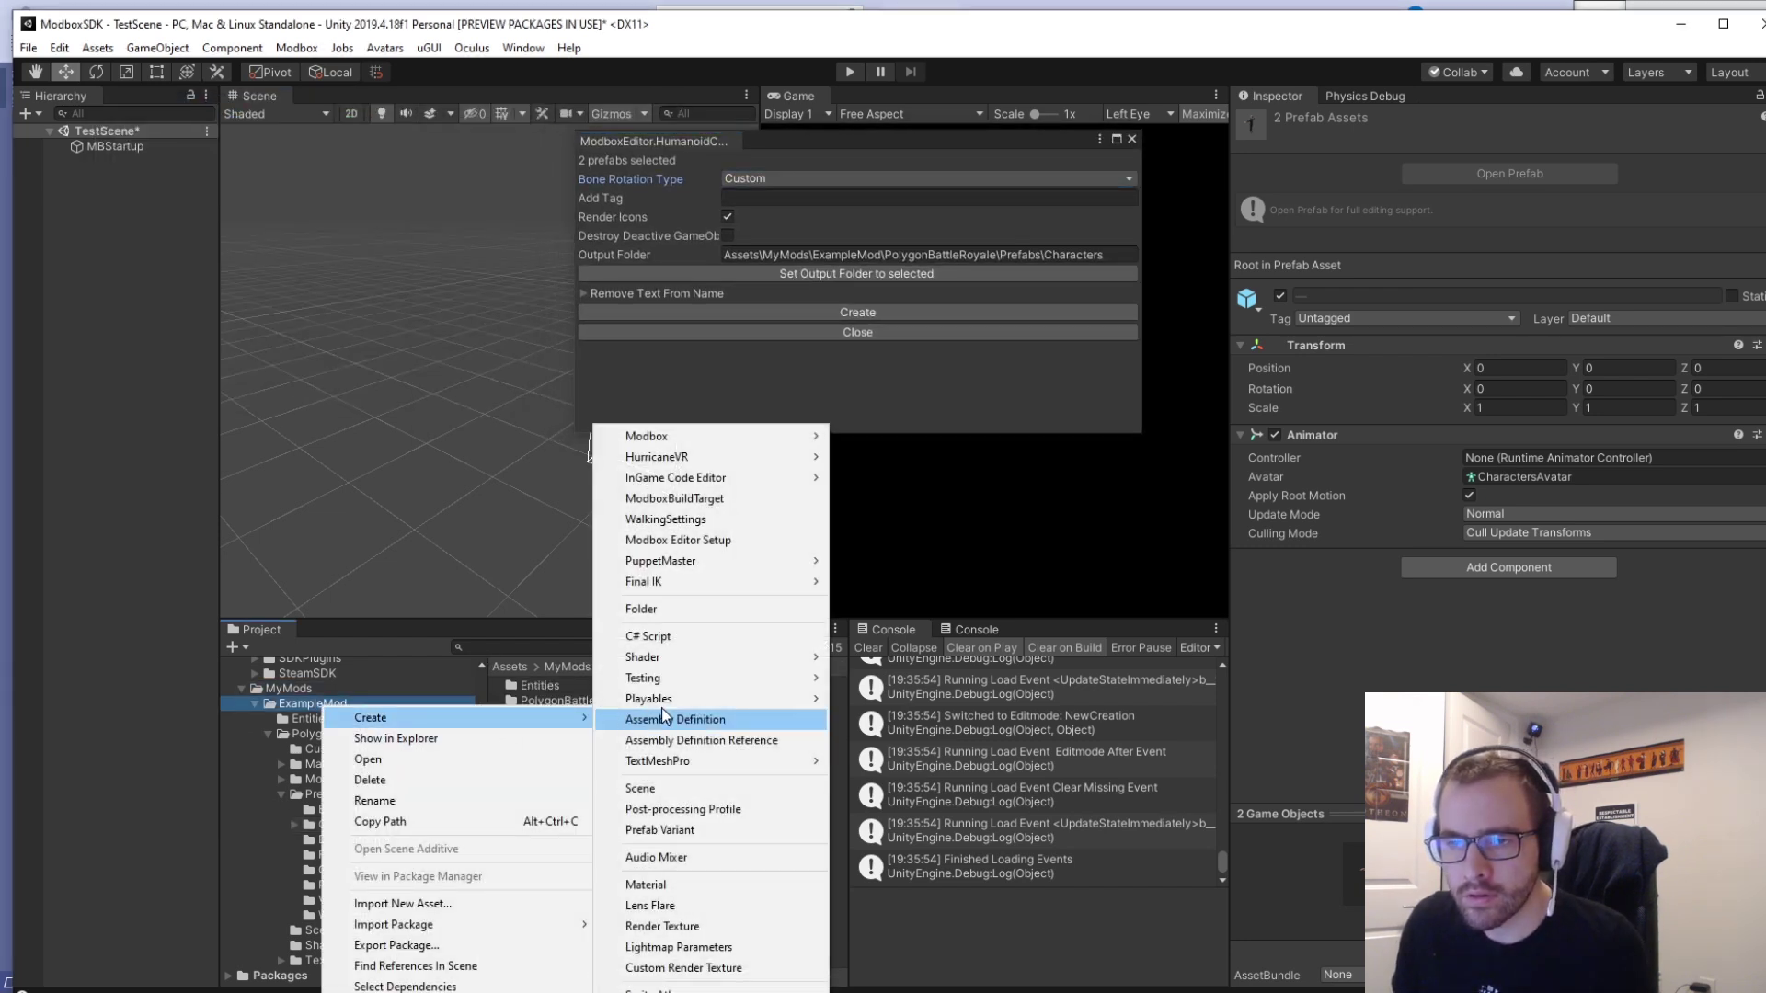
left_click(722, 612)
type("Humanoids")
key("Return")
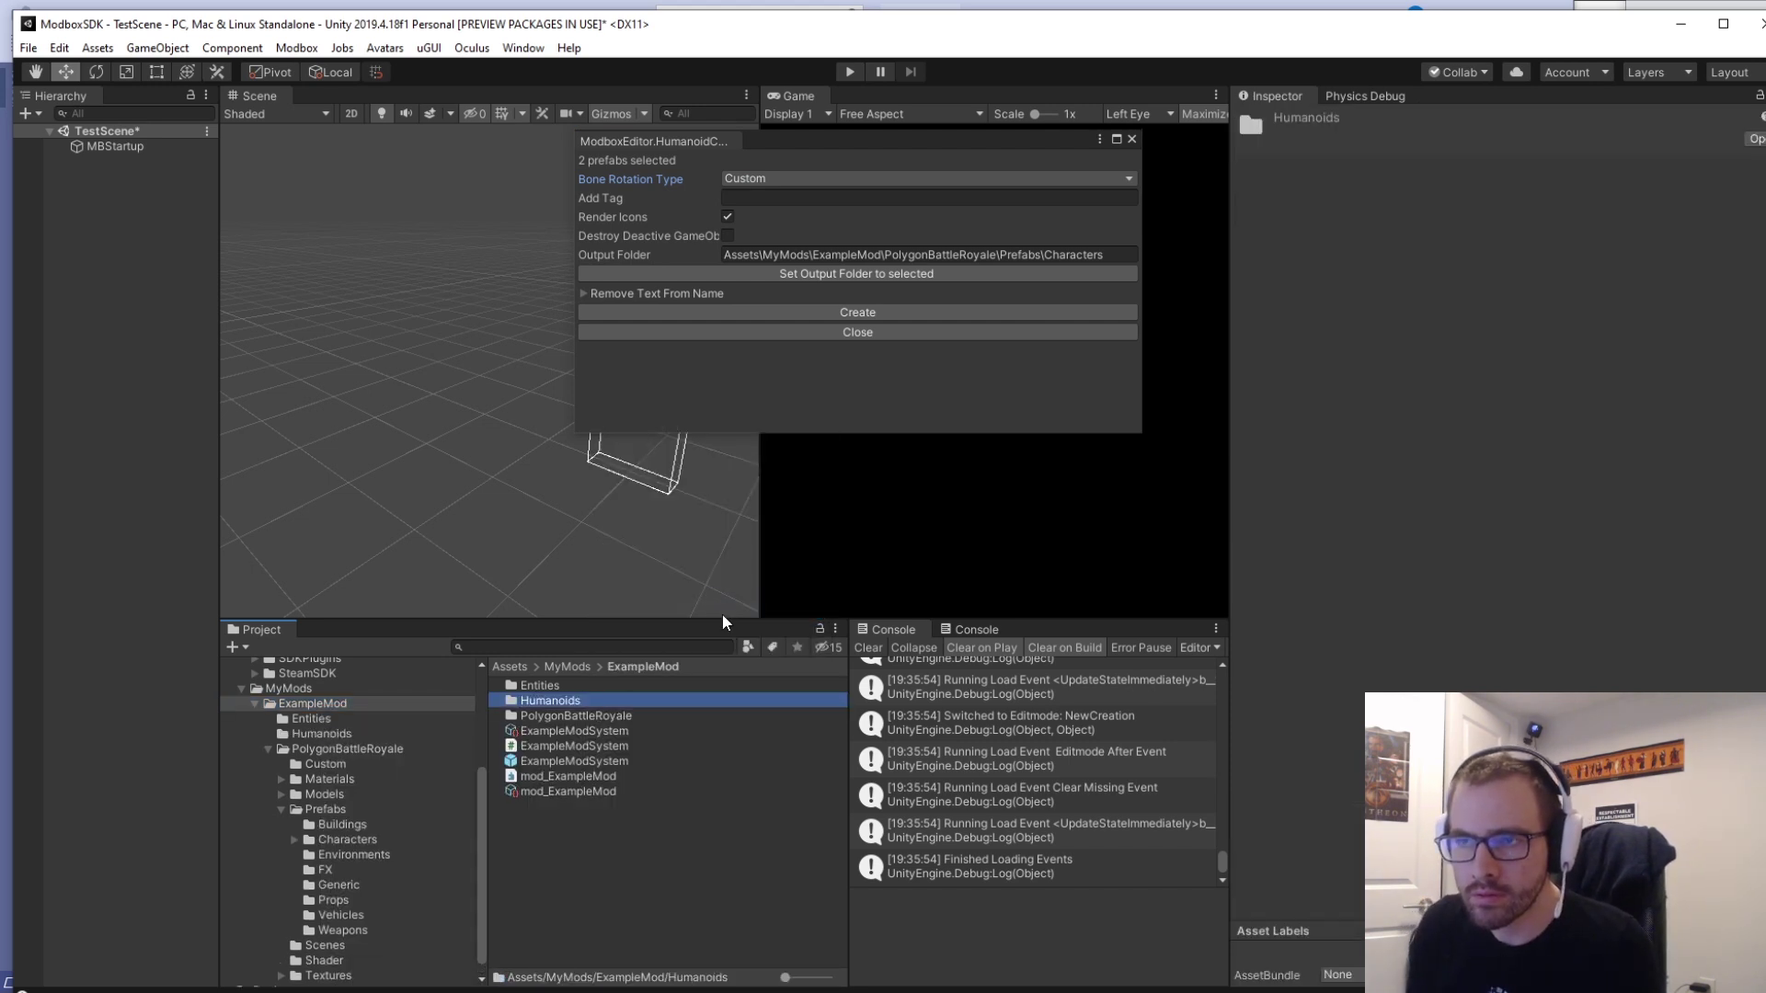
Set the humanoid output folder to Assets/MyMods/ExampleMod/Humanoids and try to create the two humanoid assets.
left_click(327, 731)
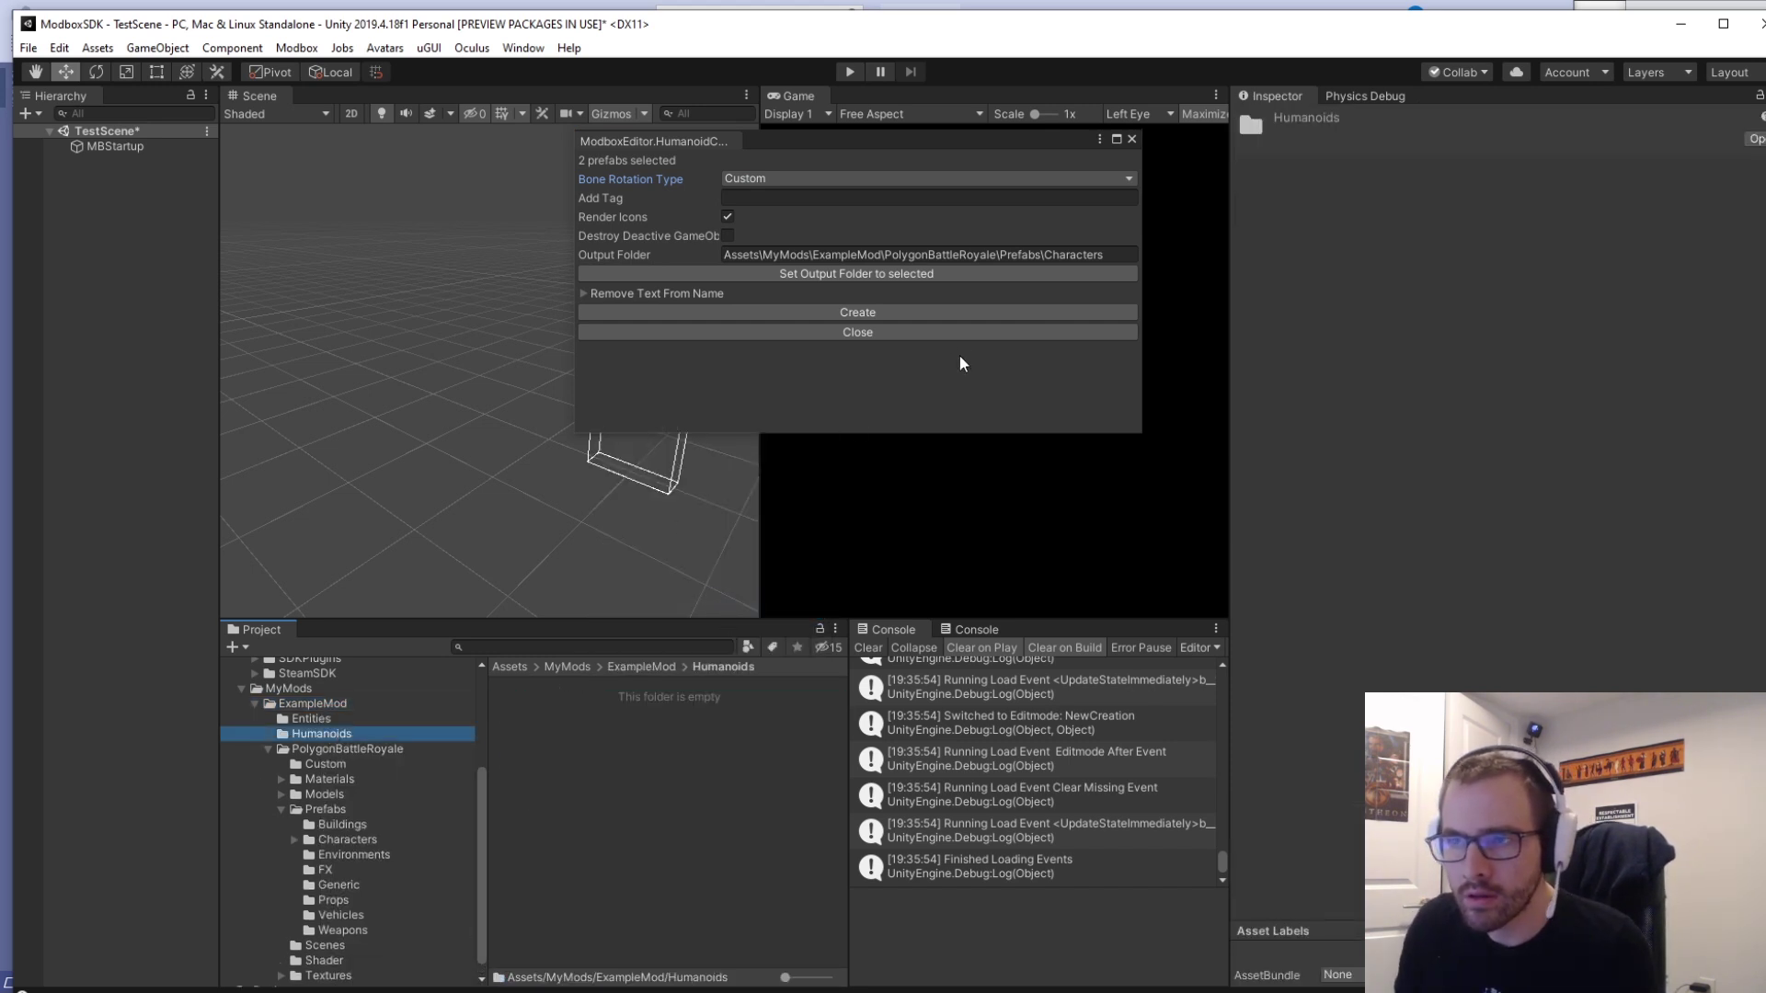
left_click(896, 272)
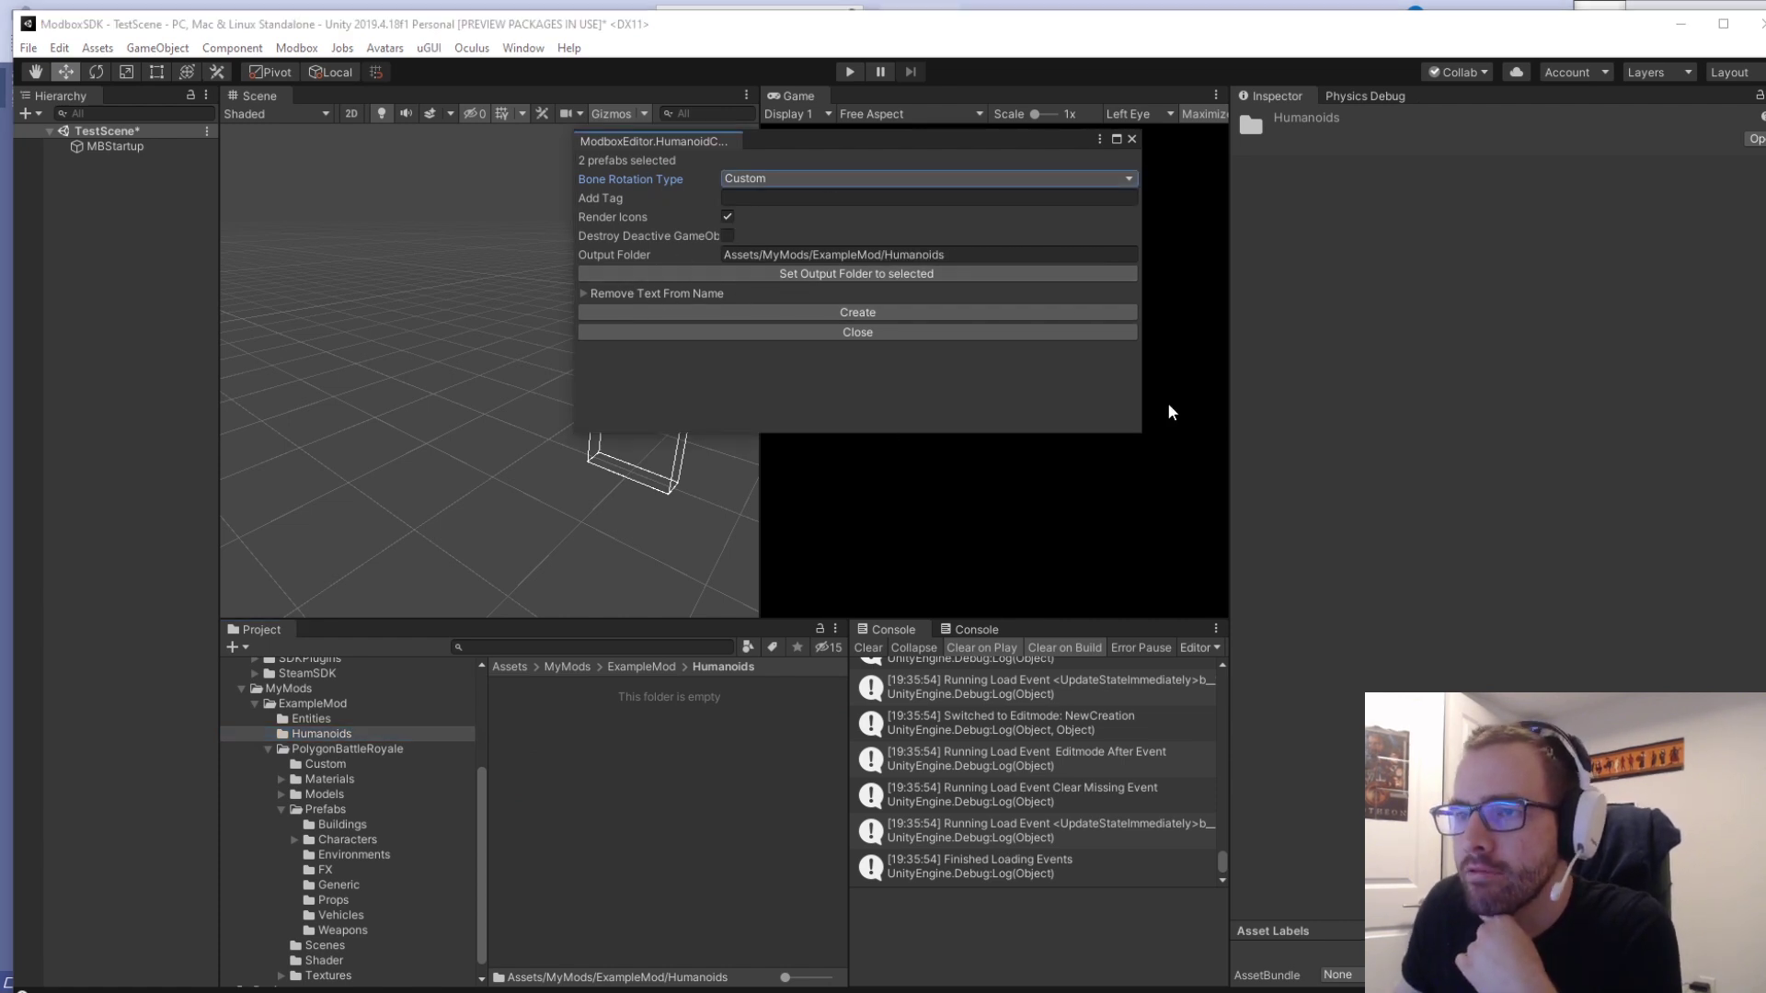
left_click(794, 312)
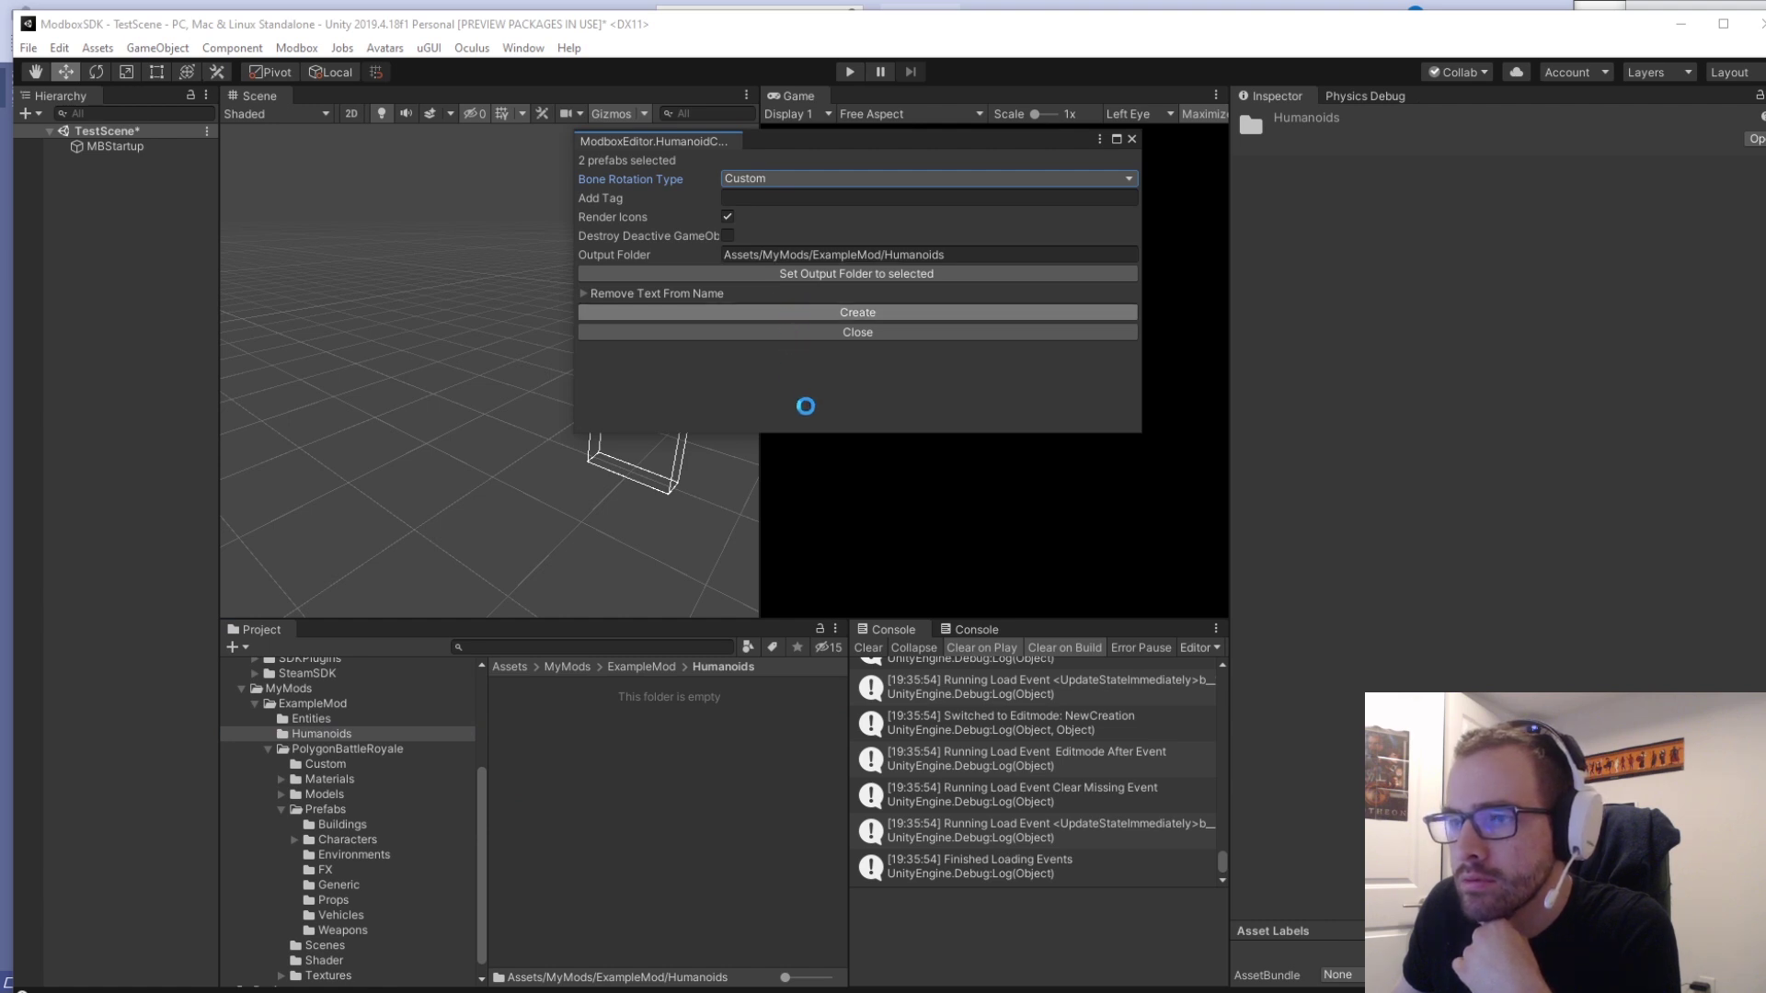
left_click(818, 414)
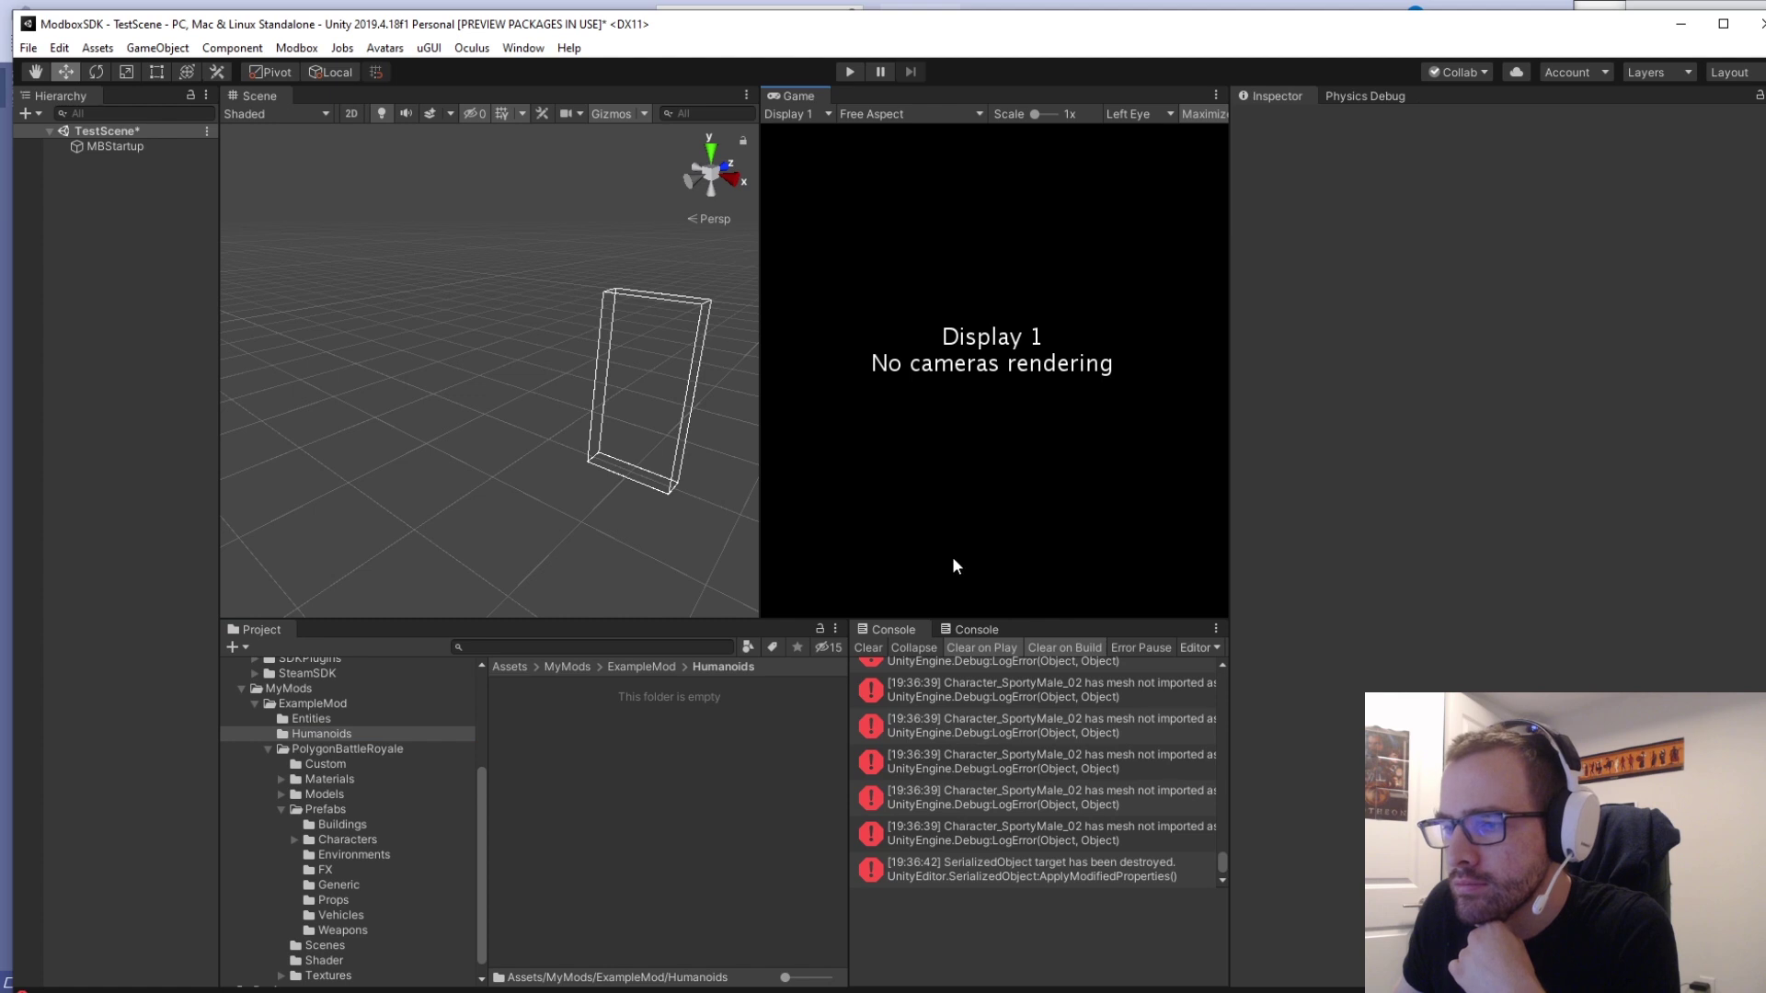
Trace the mesh import error to Character_SportyMale_01, open its prefab, and locate the mesh its Skinned Mesh Renderer uses.
left_click_drag(1230, 799, 1521, 799)
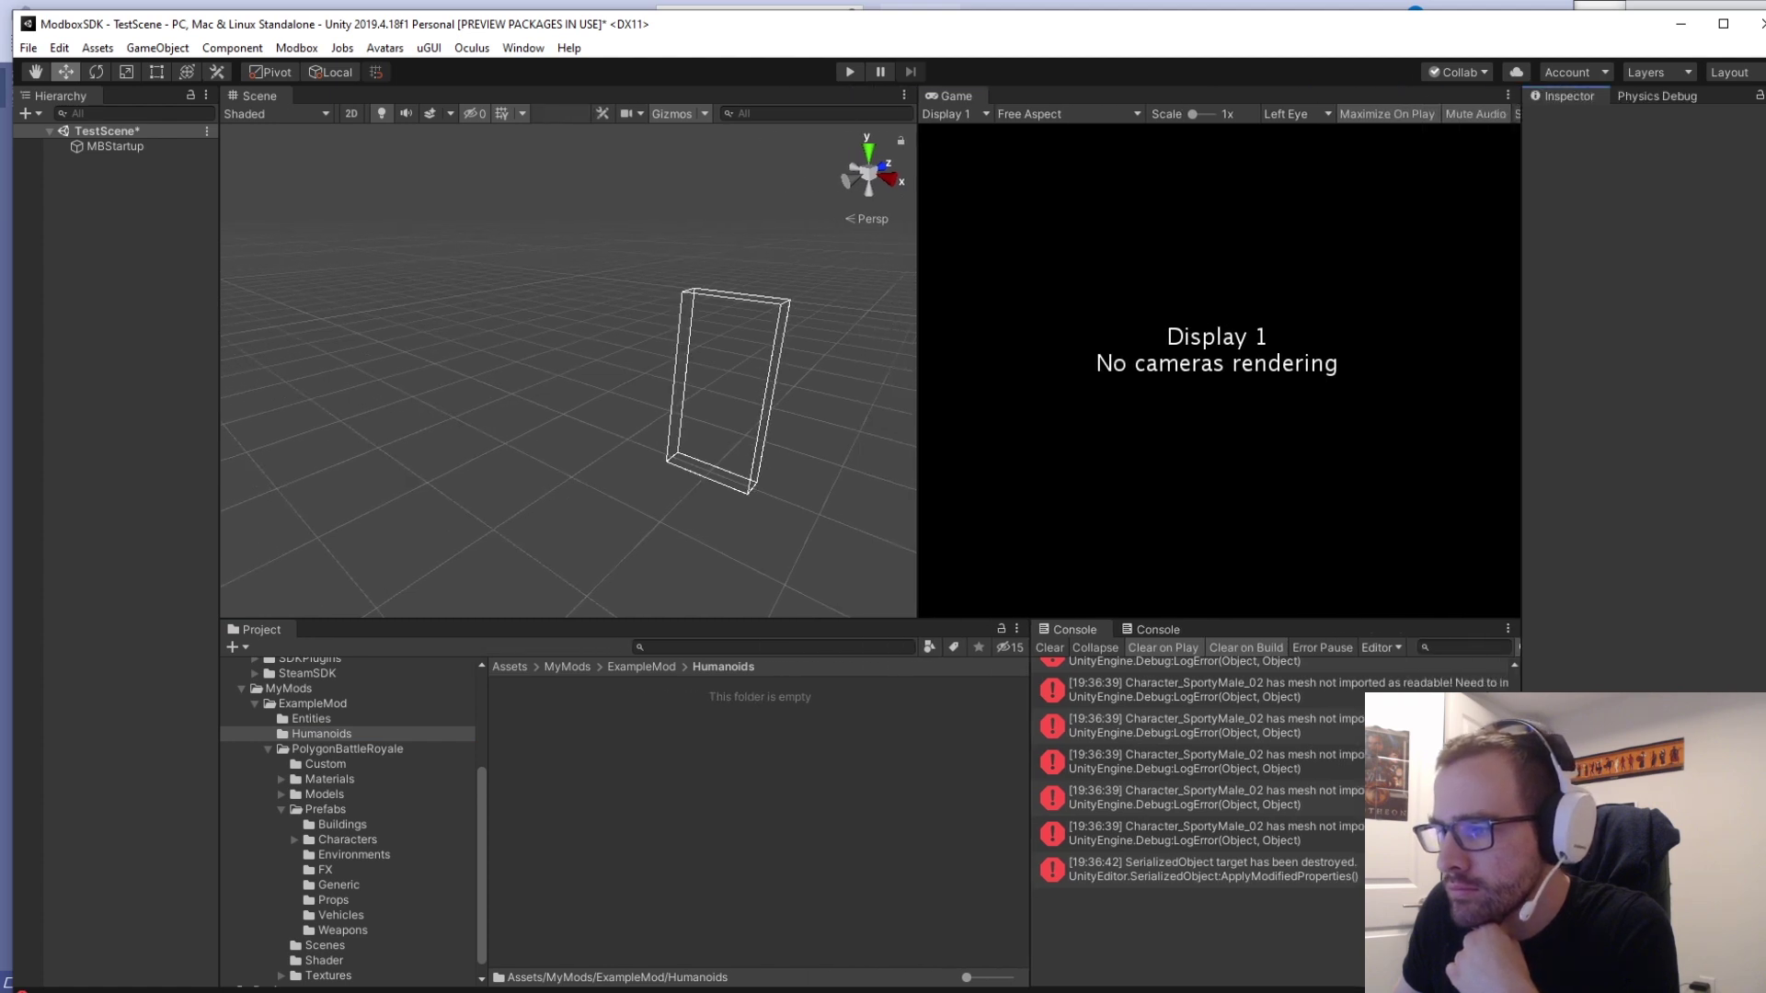
left_click(1214, 714)
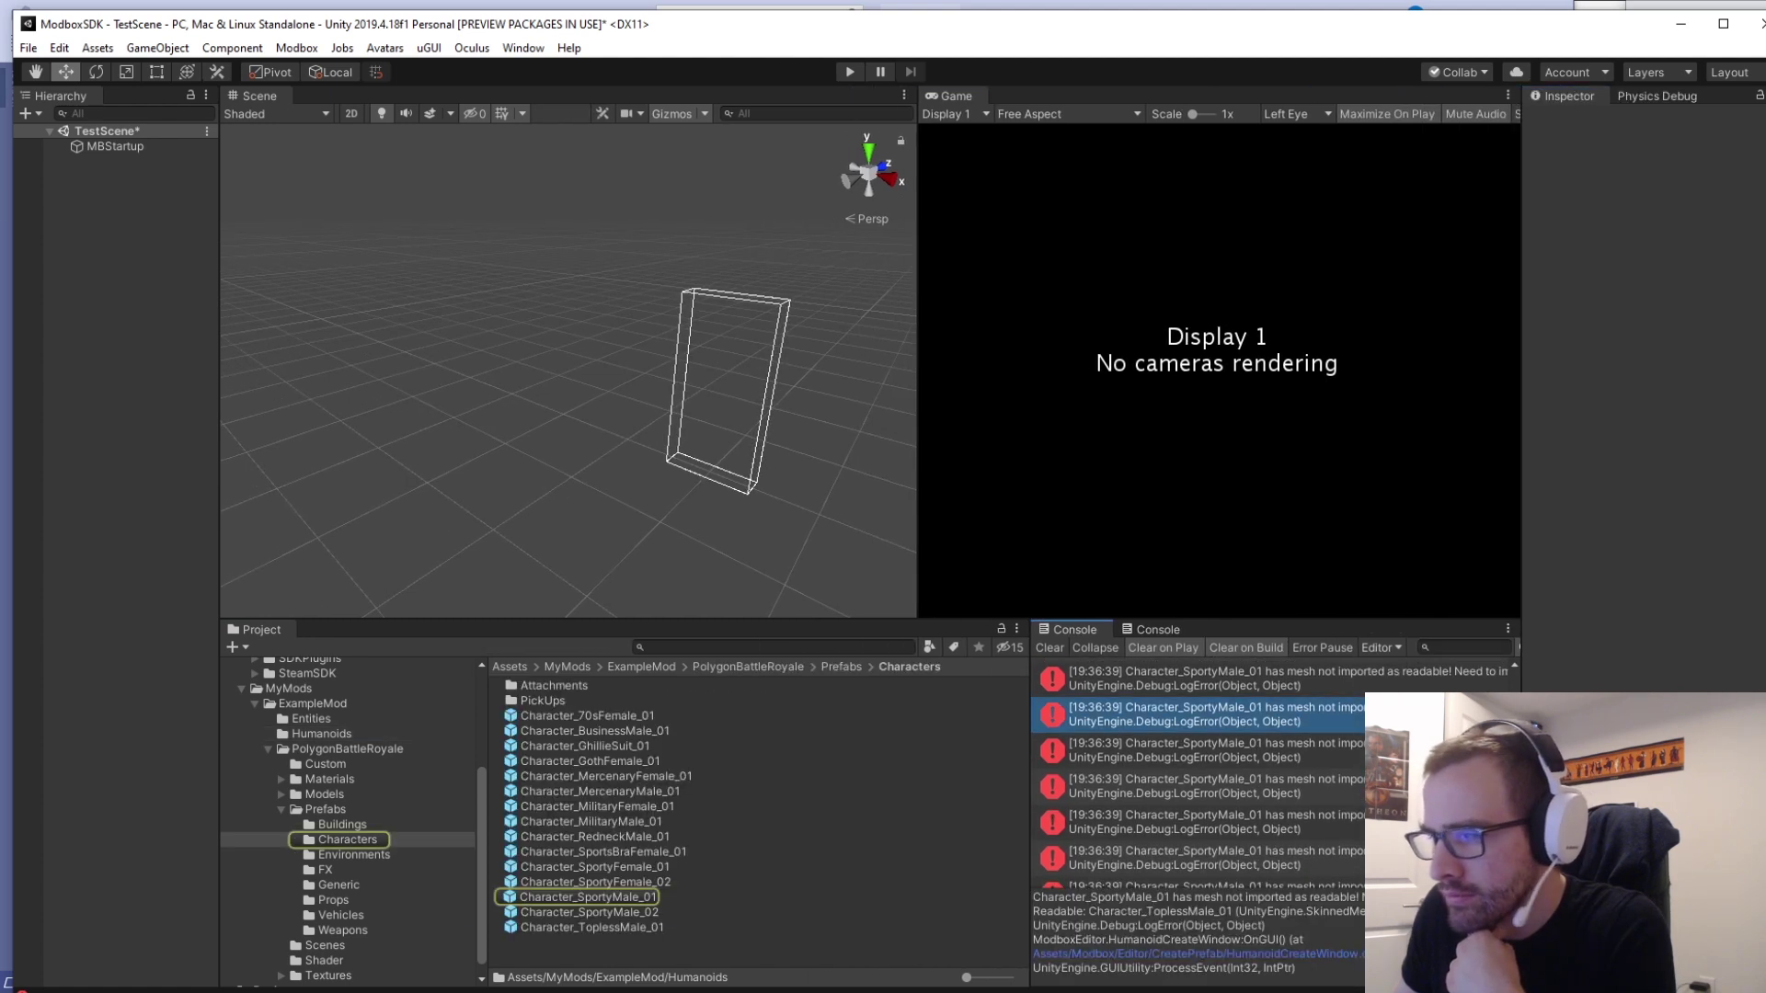
left_click(640, 897)
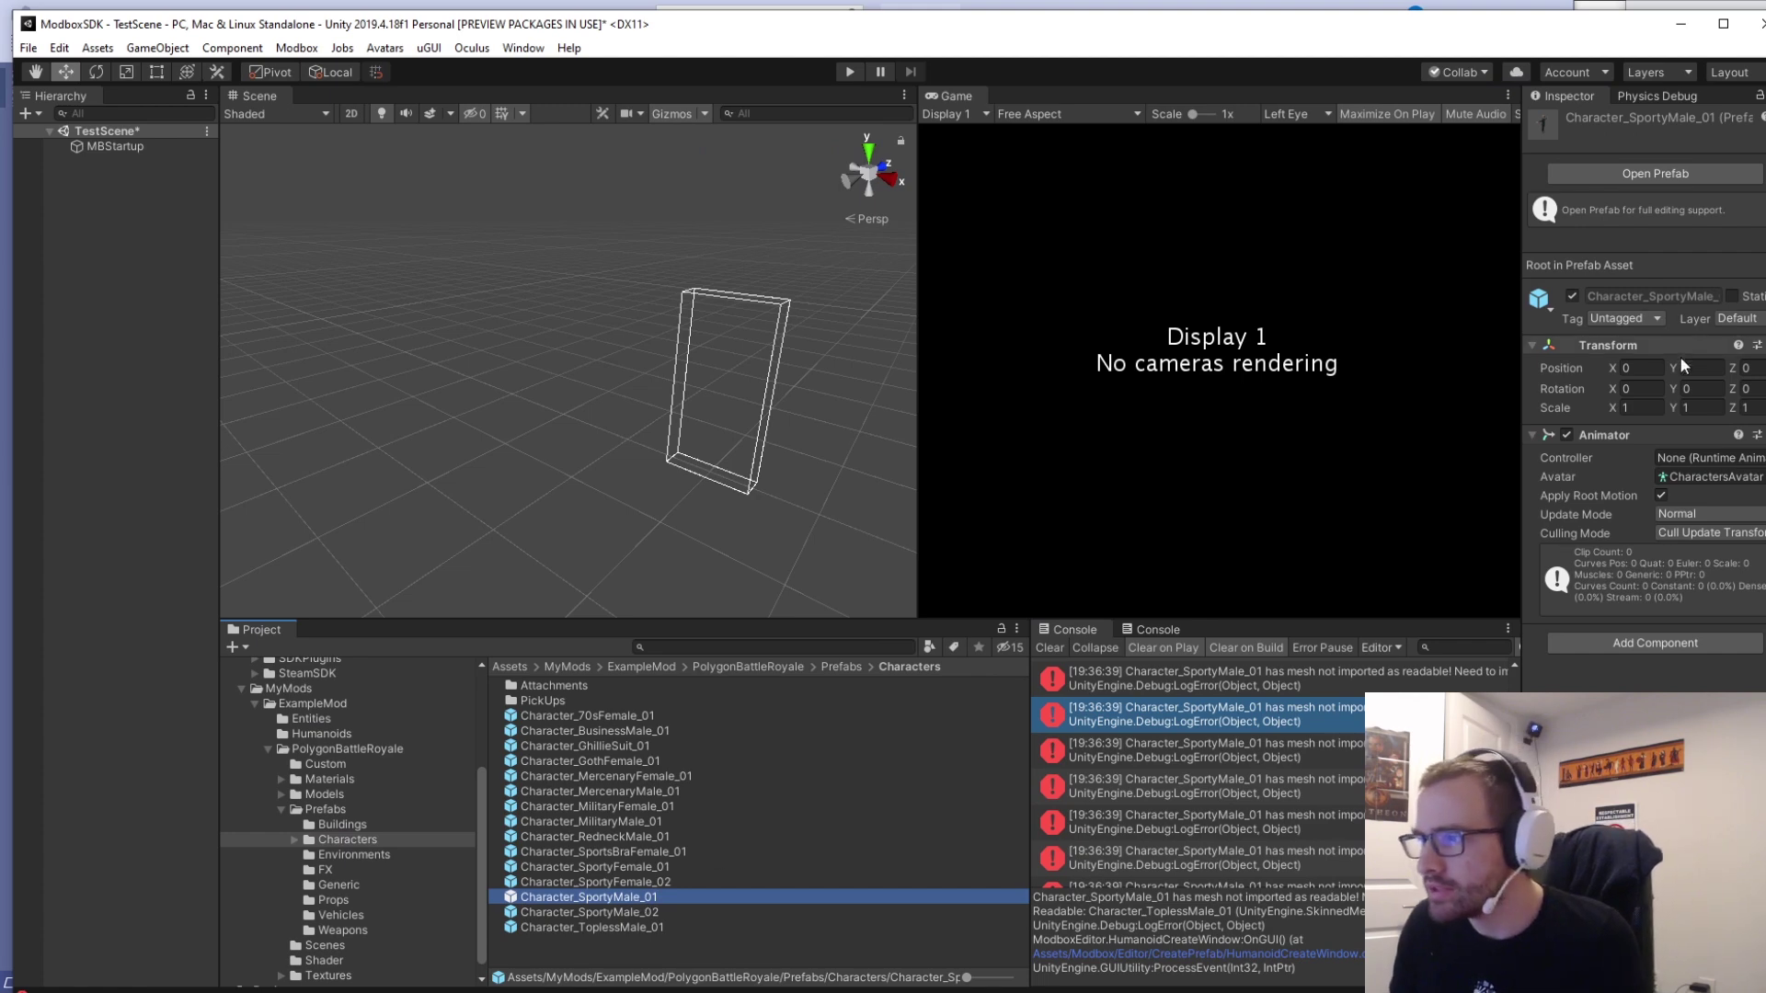
double_click(614, 897)
left_click_drag(217, 363, 342, 363)
left_click(156, 352)
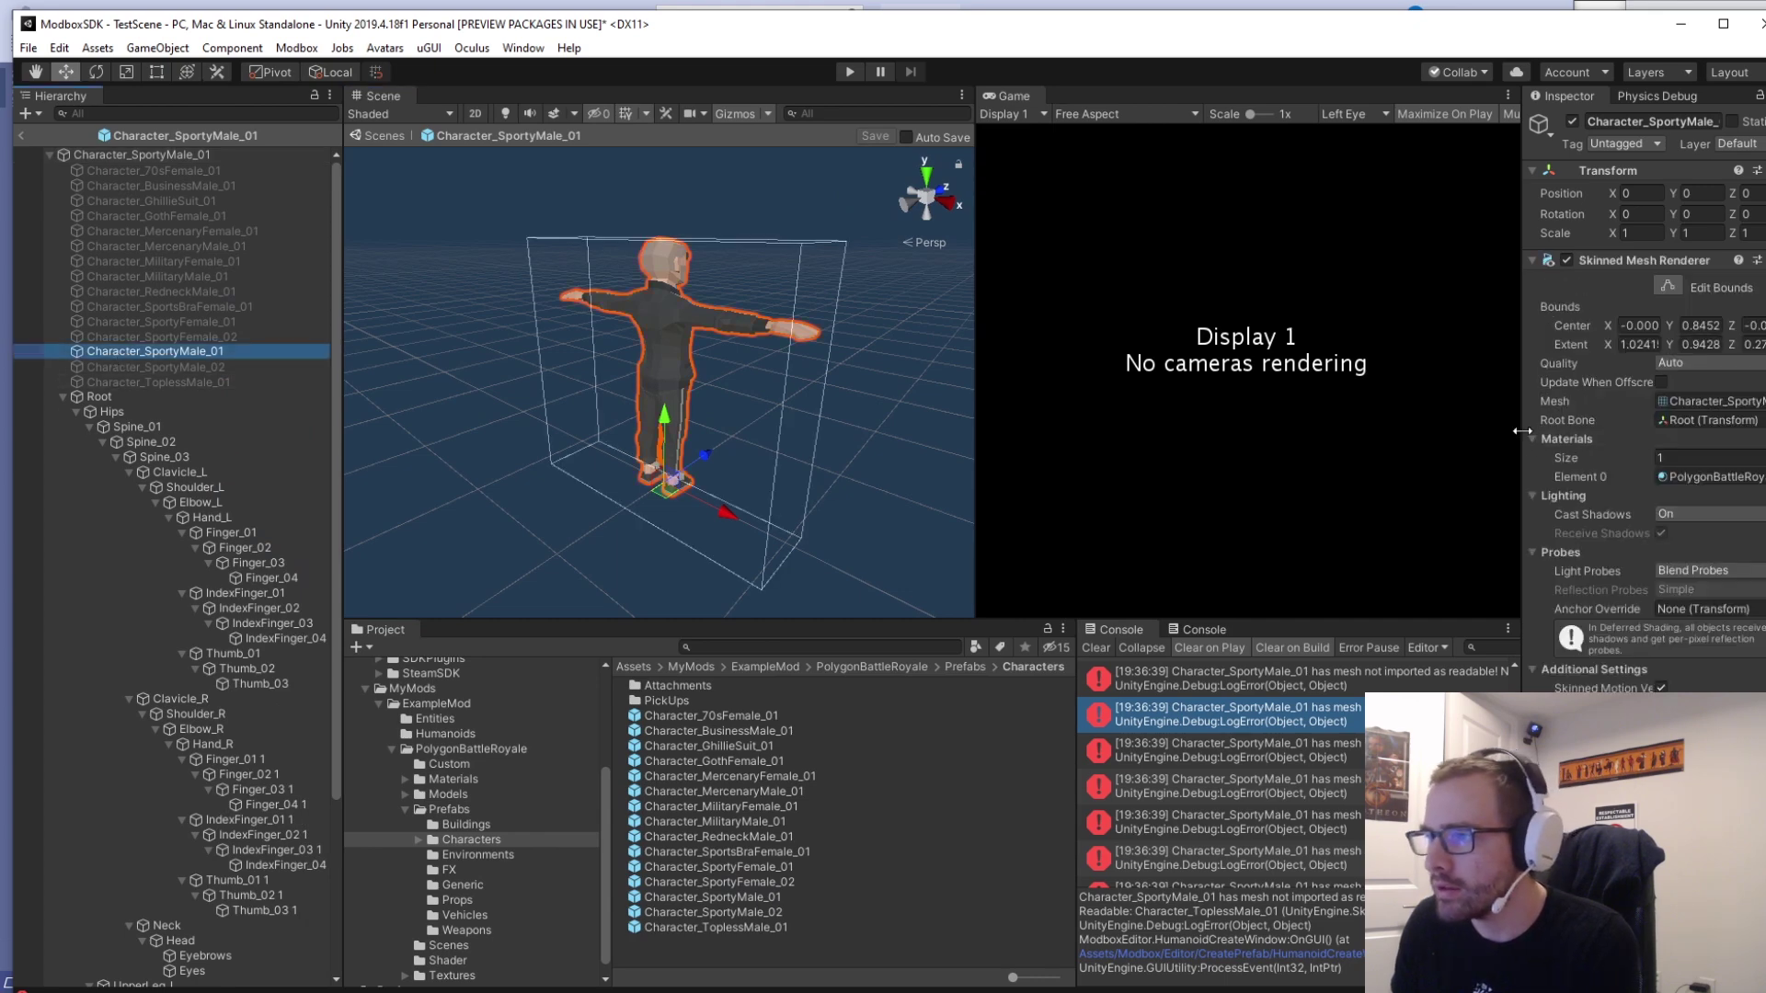
left_click_drag(1526, 434, 1272, 432)
left_click(1672, 402)
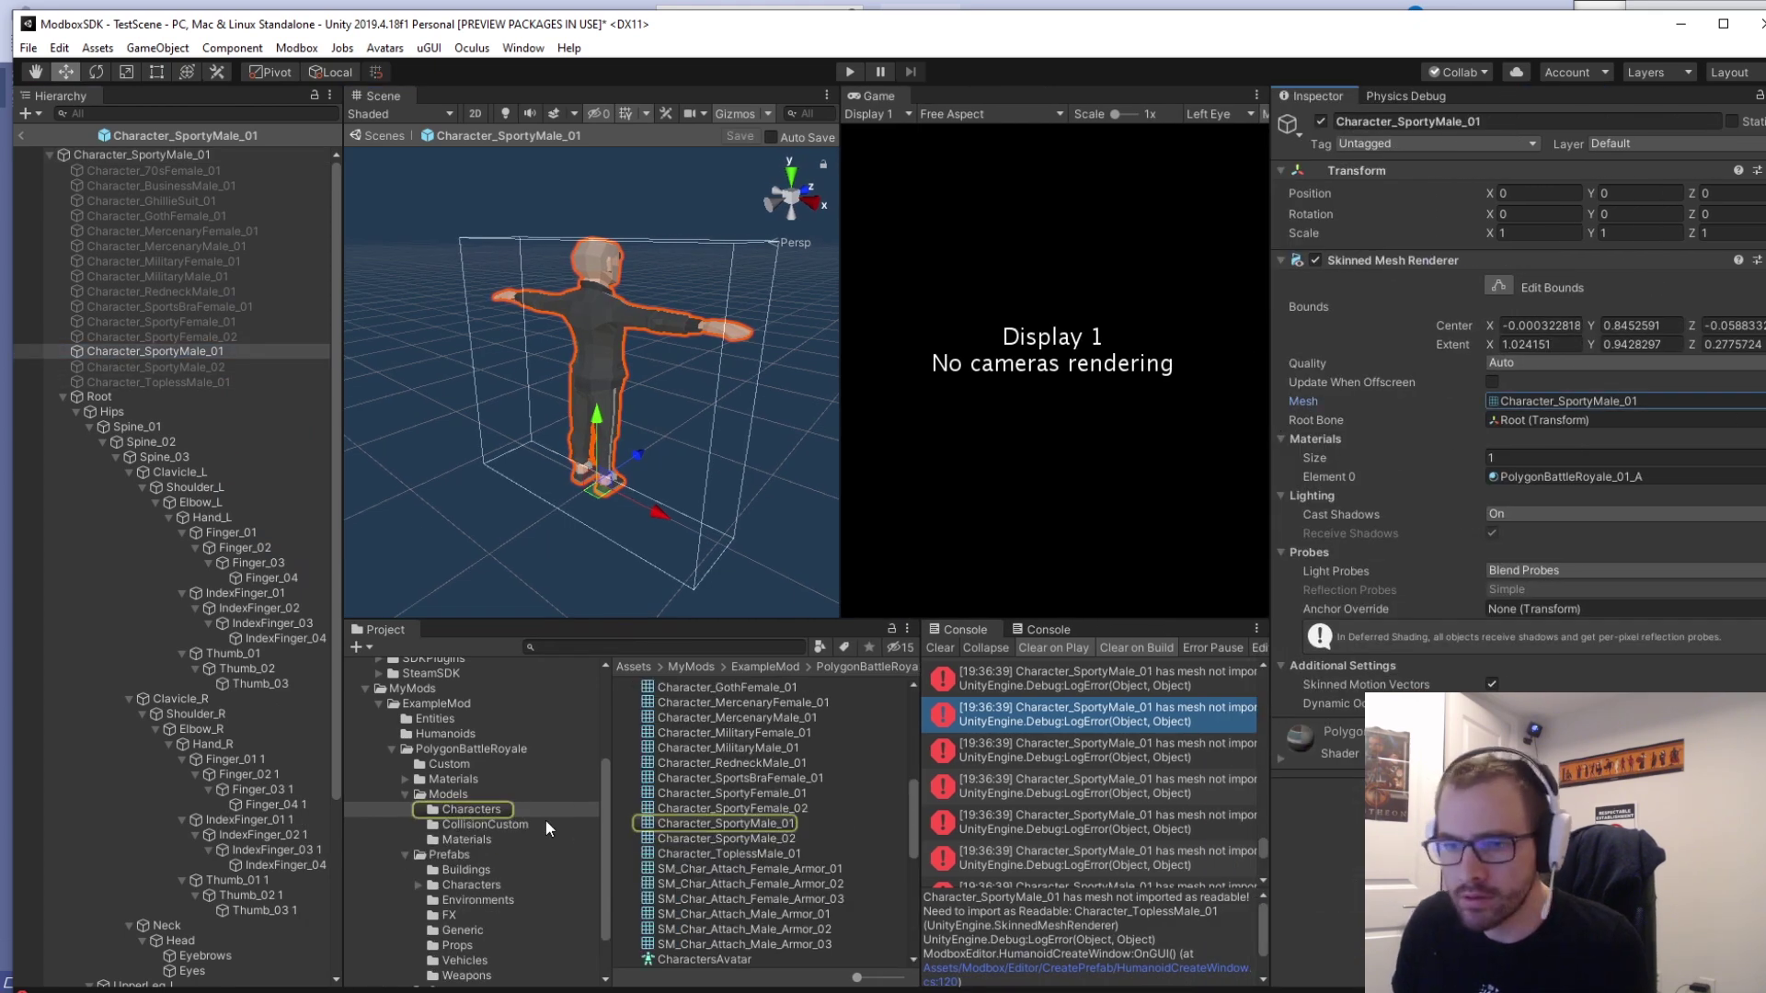
Inspect the Character_SportyMale_01 and Character_SportyMale_02 meshes in the Models Characters folder.
left_click(736, 825)
left_click(791, 840, "shift")
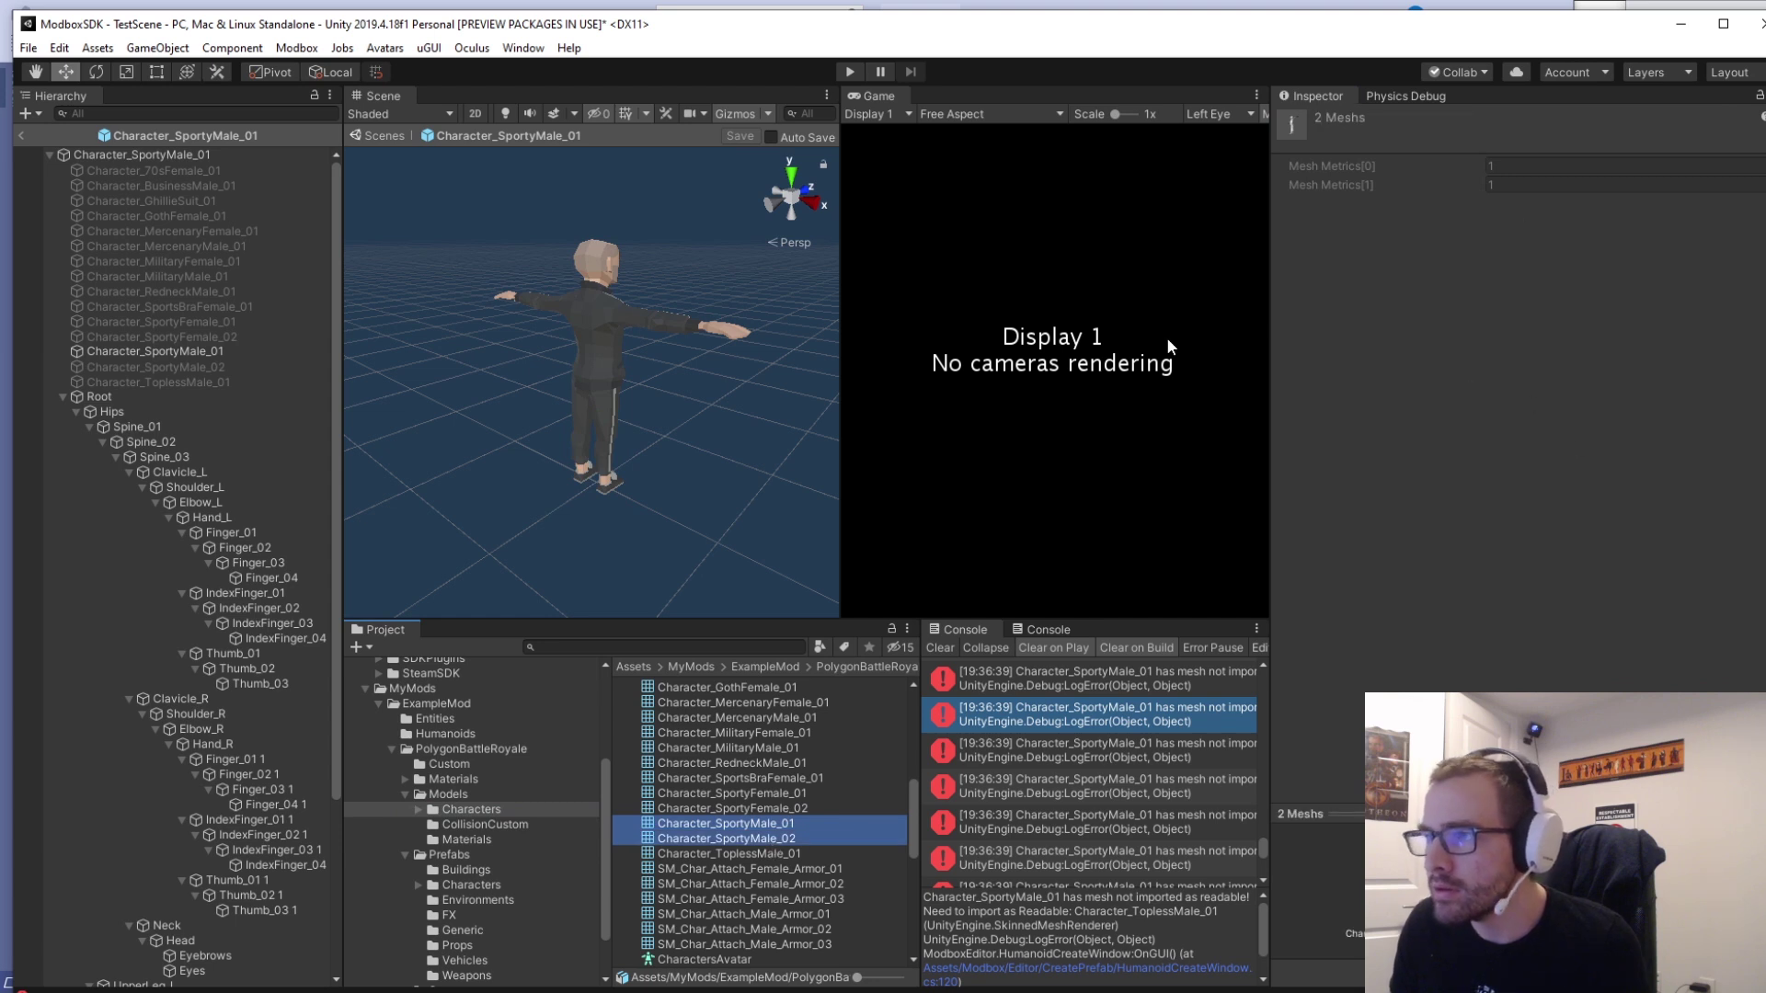
left_click(772, 828)
left_click(1479, 258)
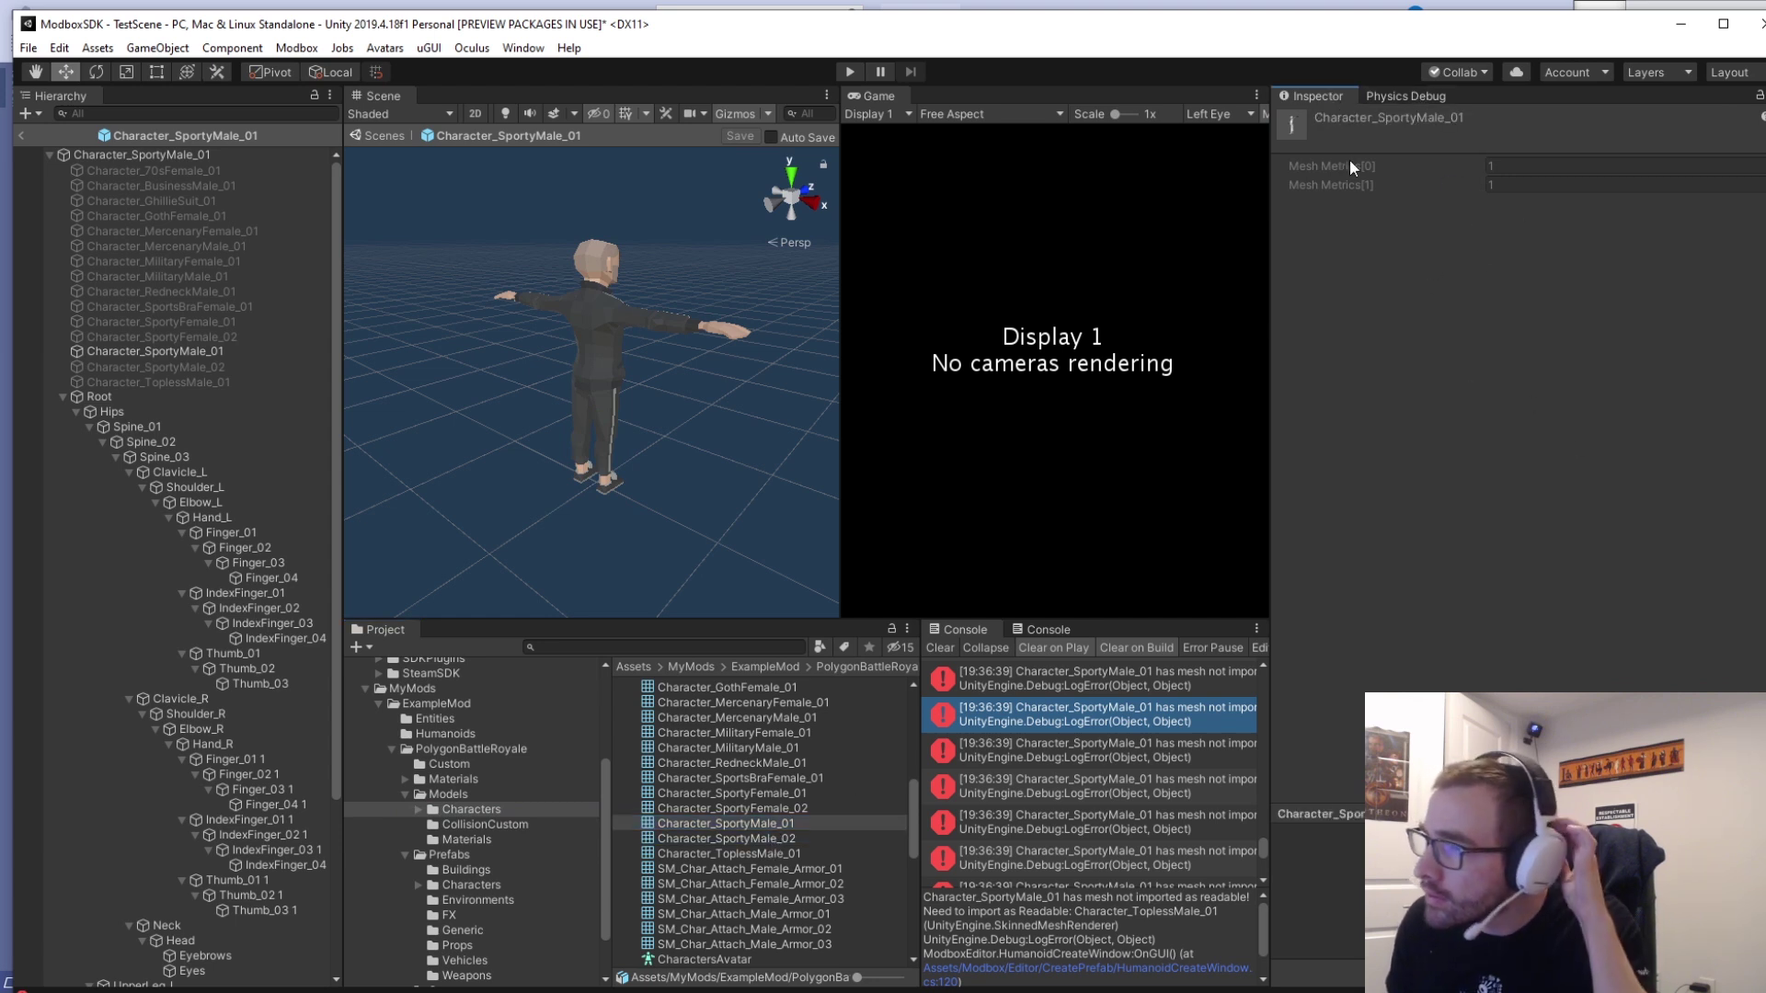
Enable Read/Write in the Characters model's import settings, apply the change, and clear the console.
scroll(831, 749, "up", 5)
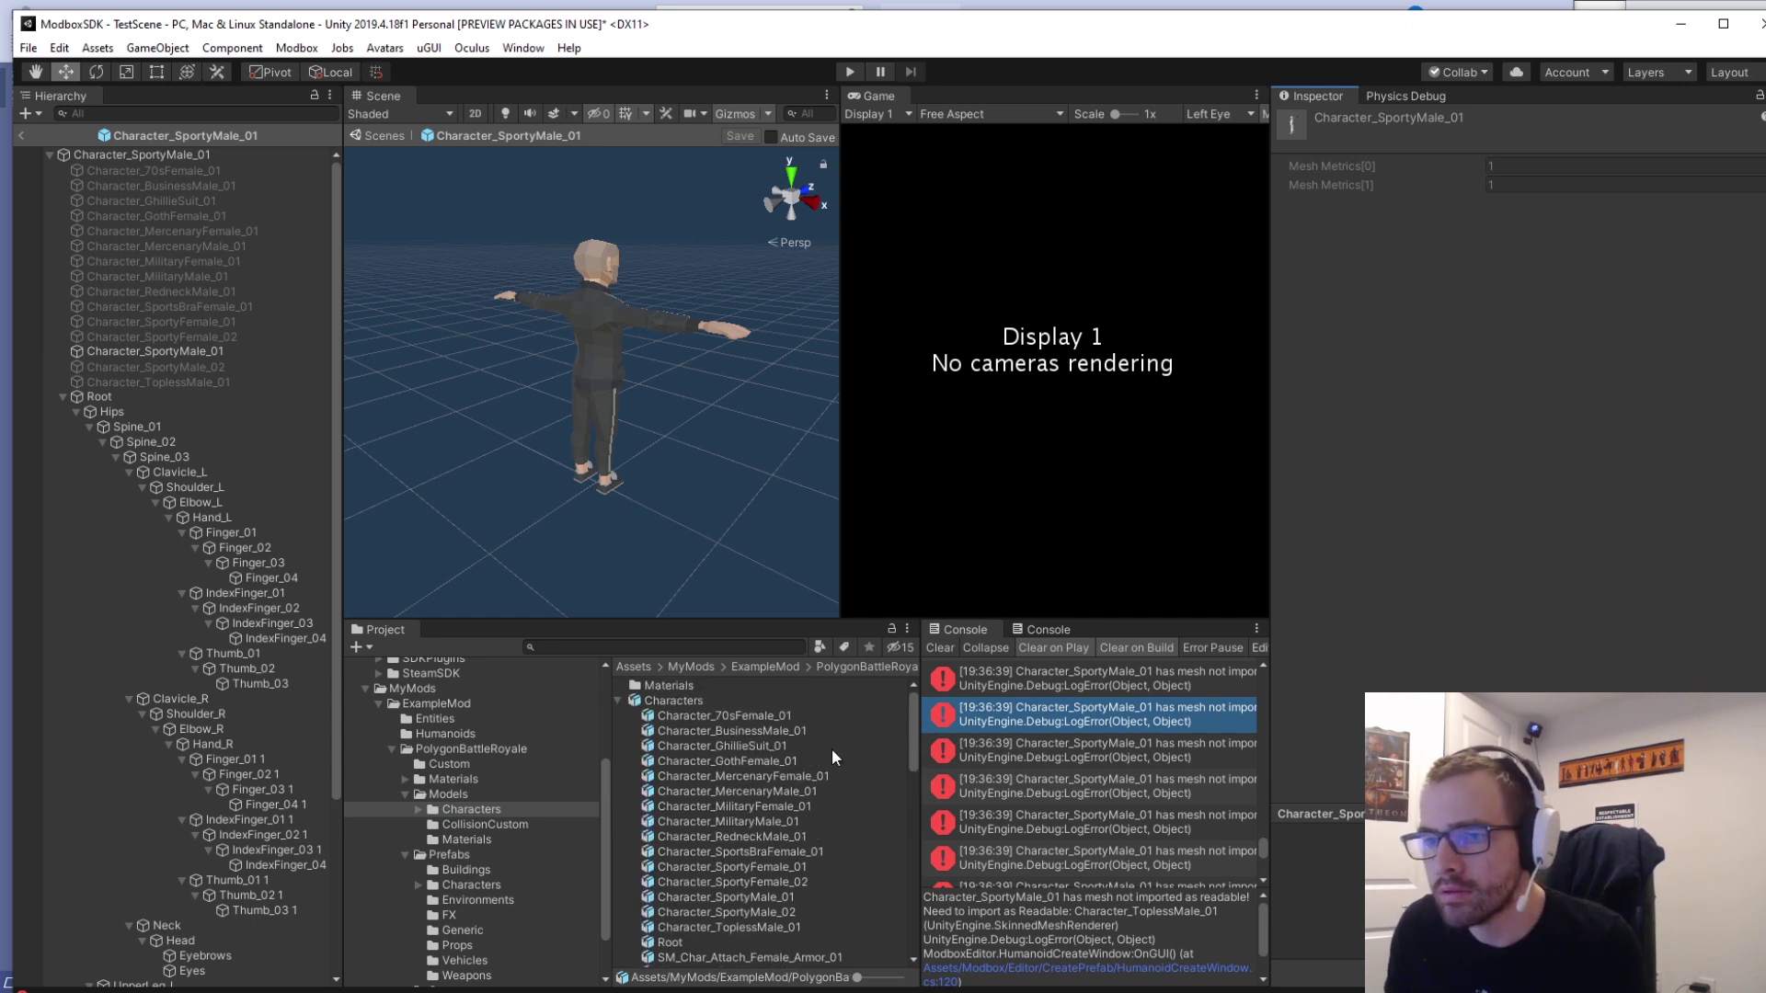
left_click(680, 701)
left_click(1451, 169)
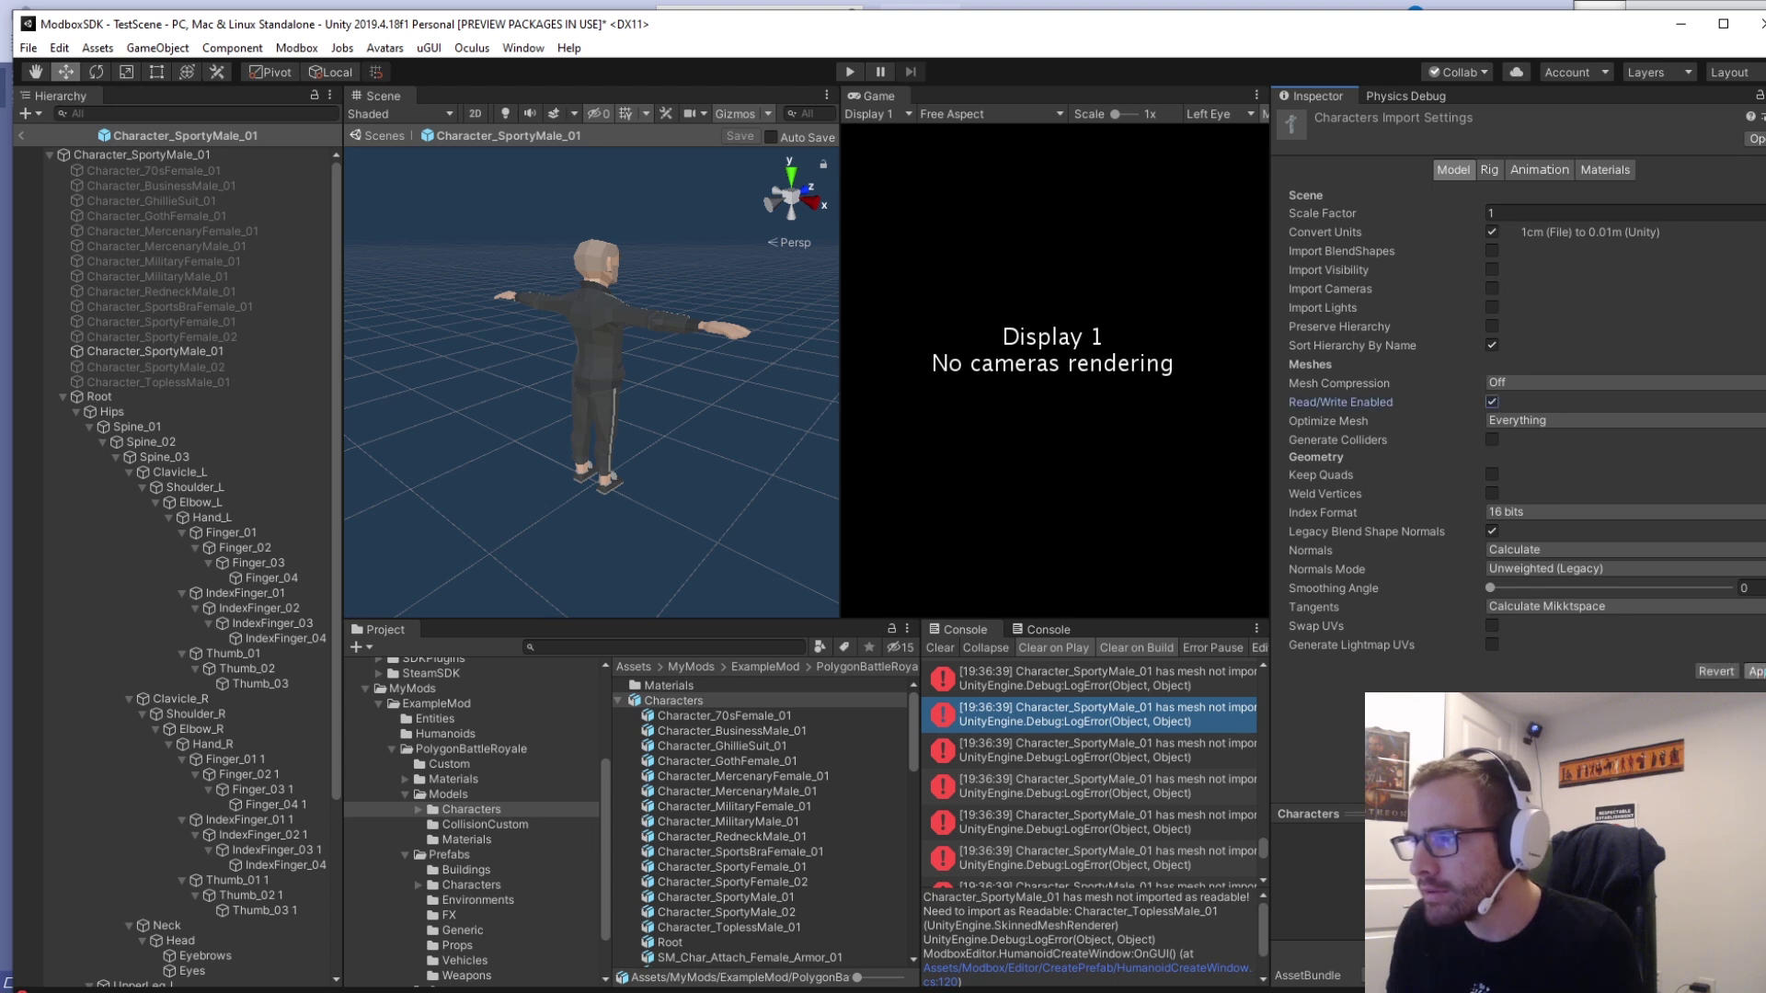
left_click(1756, 672)
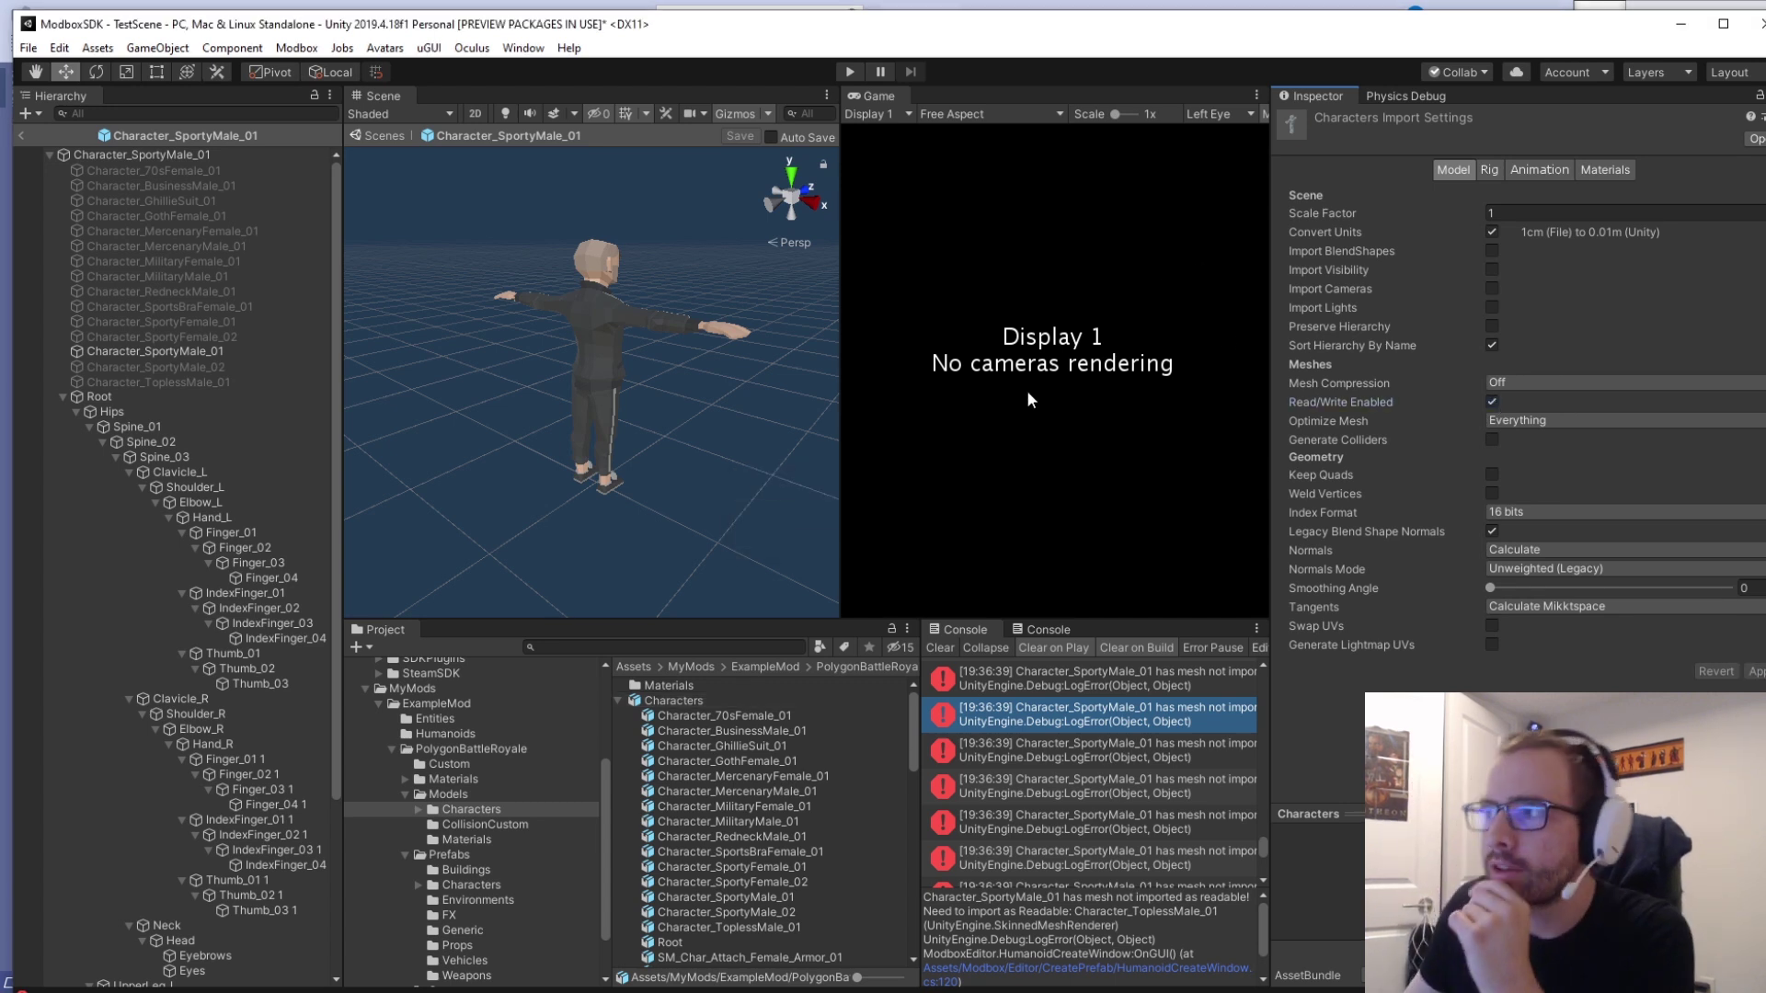
left_click(936, 648)
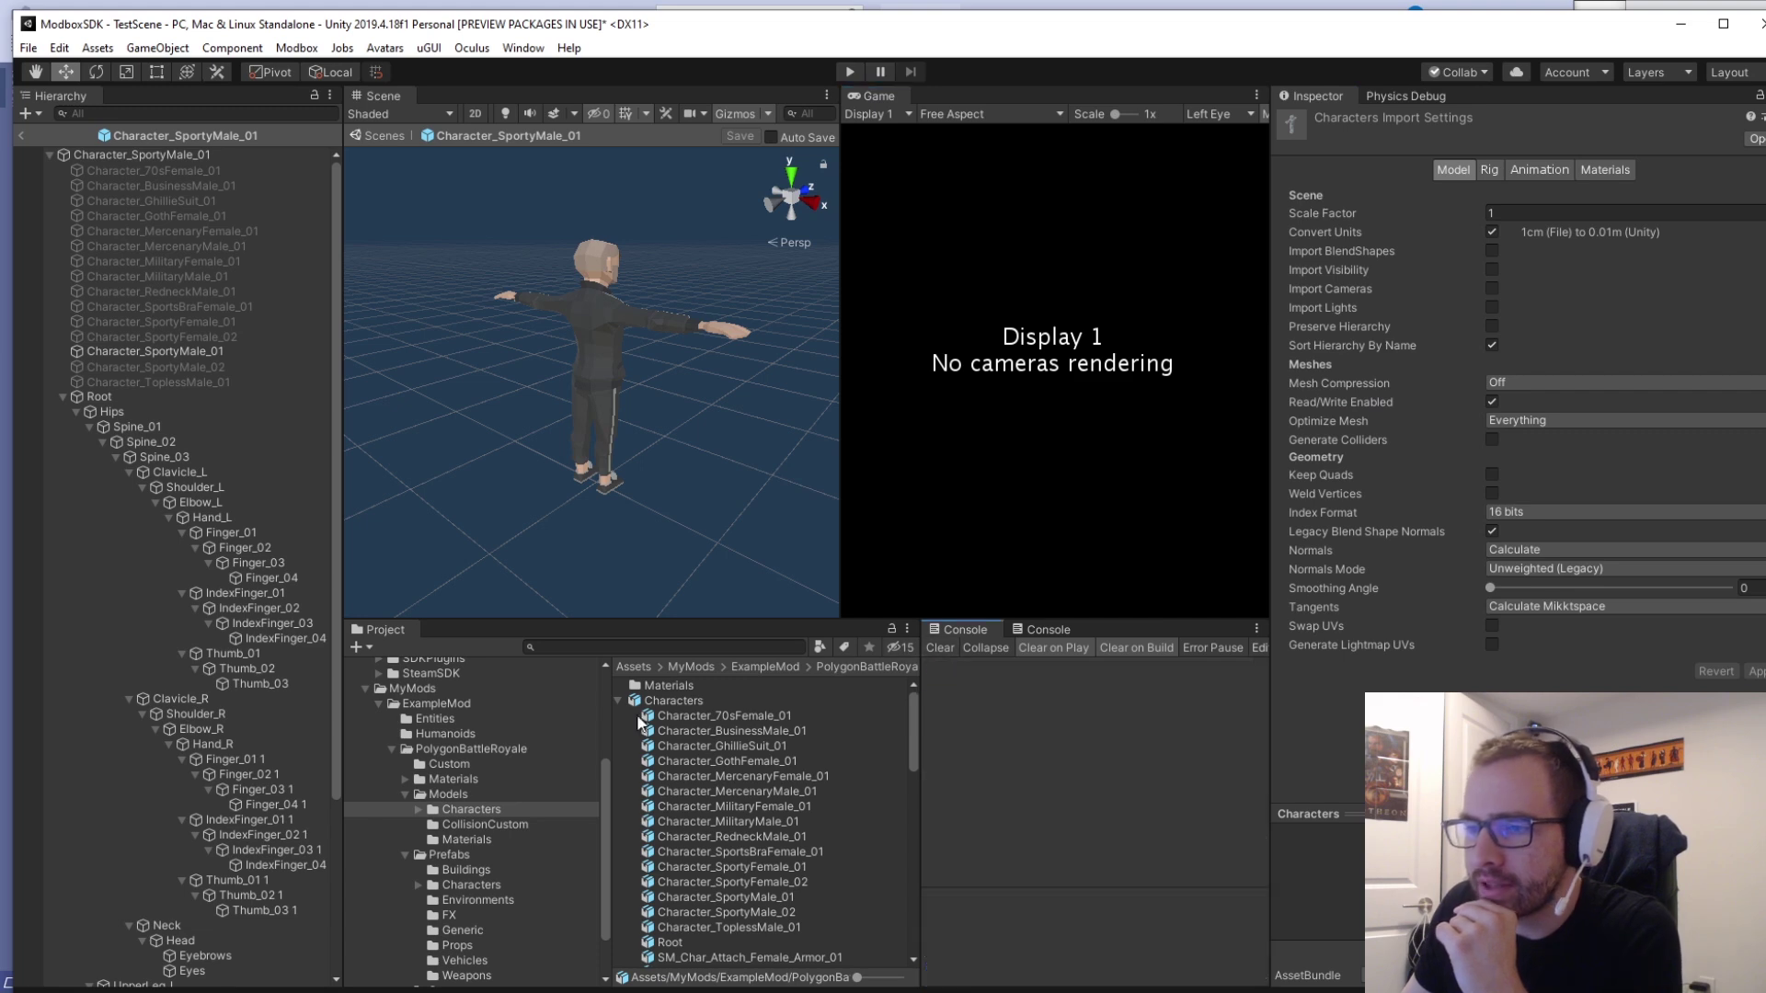
scroll(657, 754, "up", 3)
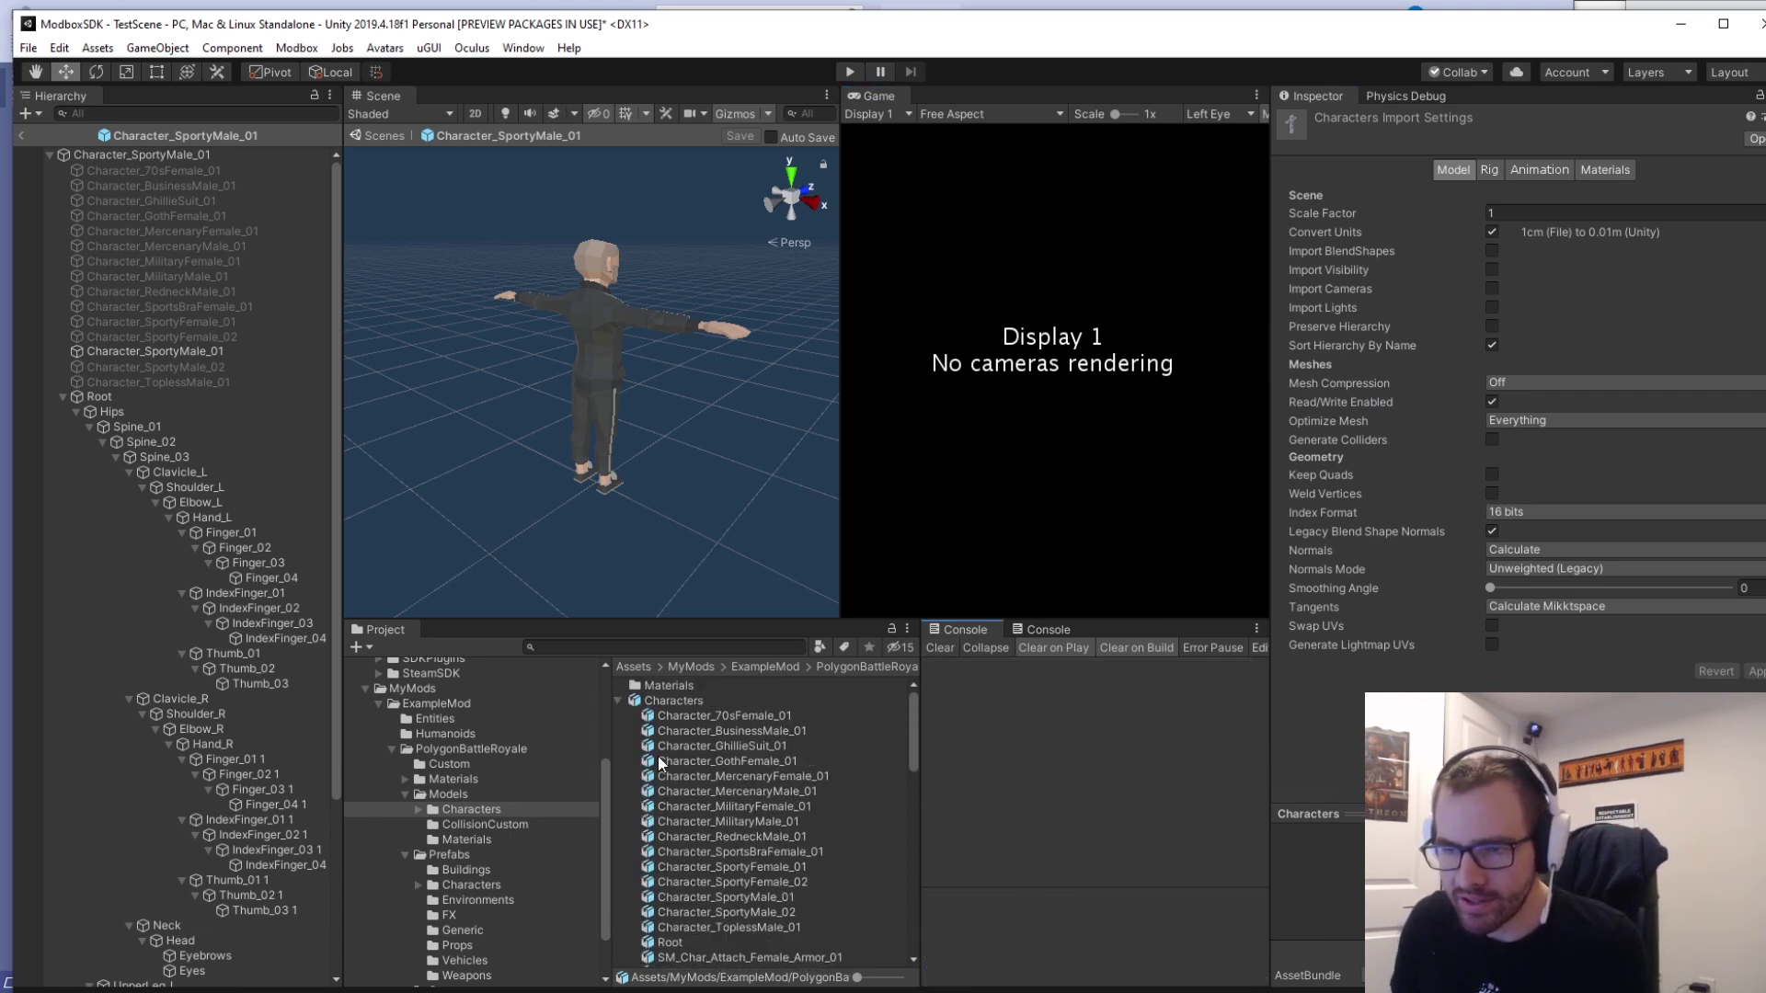
Close the Character_SportyMale_01 prefab, return to TestScene, and show the contents of ExampleMod's Humanoids folder.
left_click(619, 701)
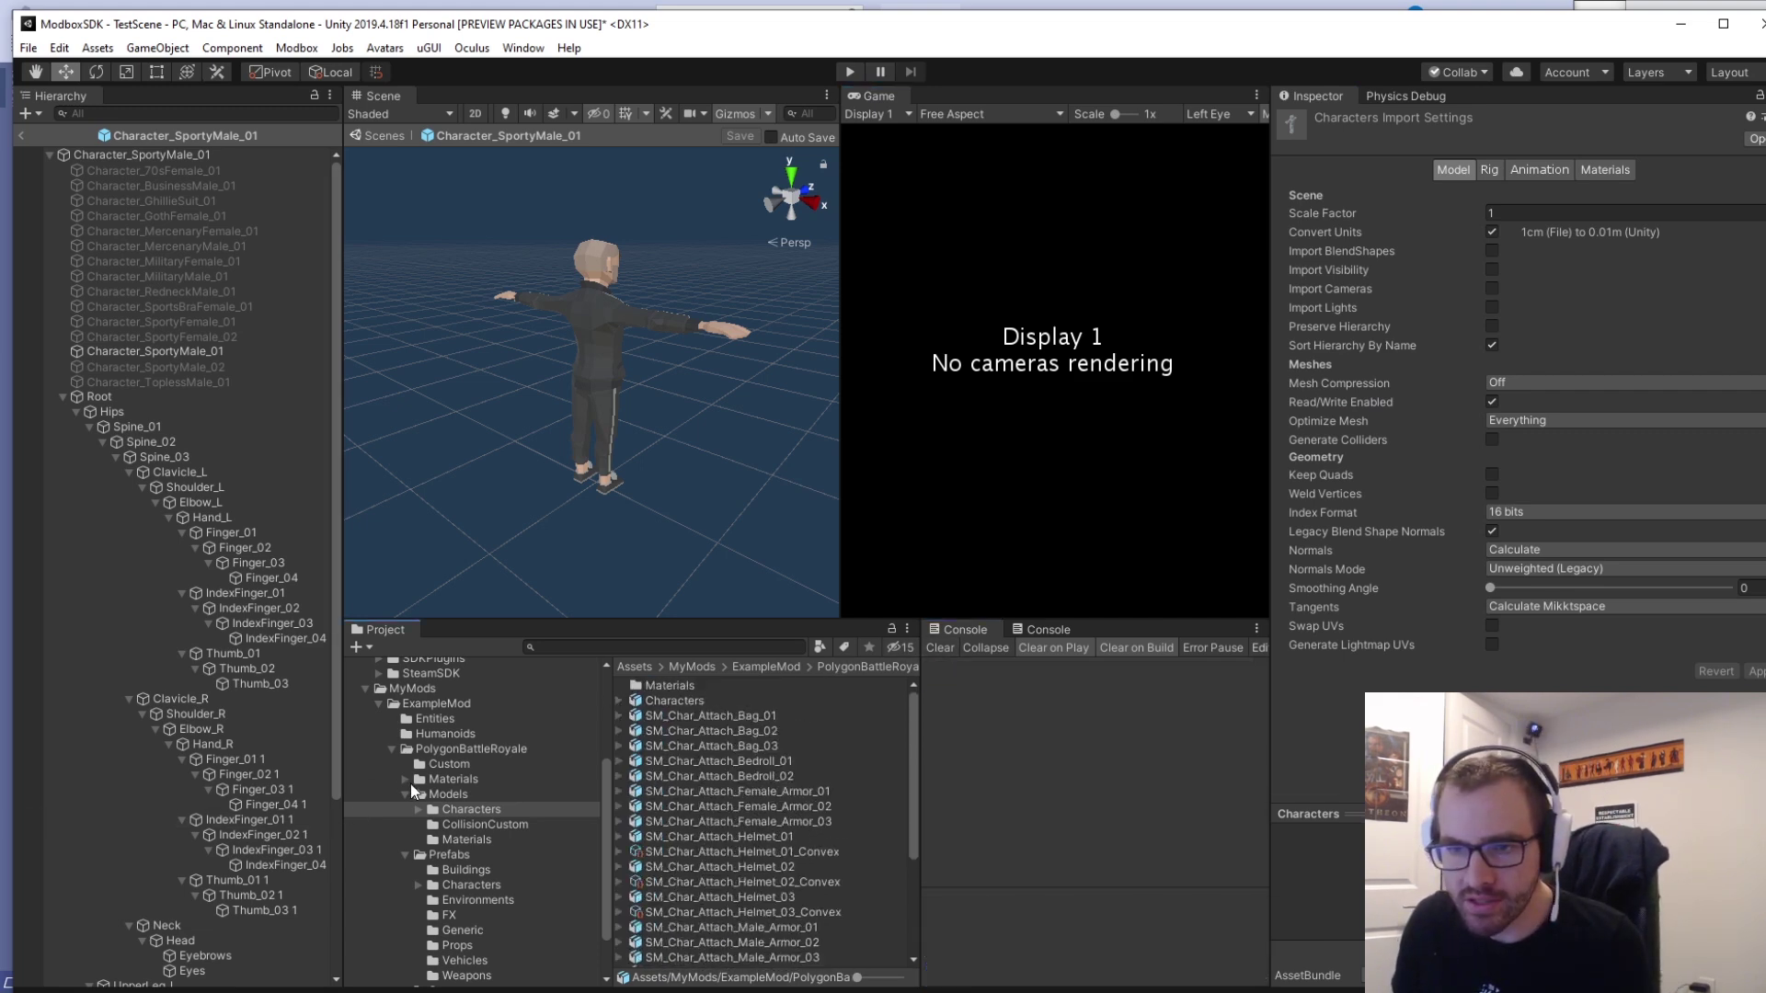
scroll(479, 791, "up", 3)
left_click(21, 138)
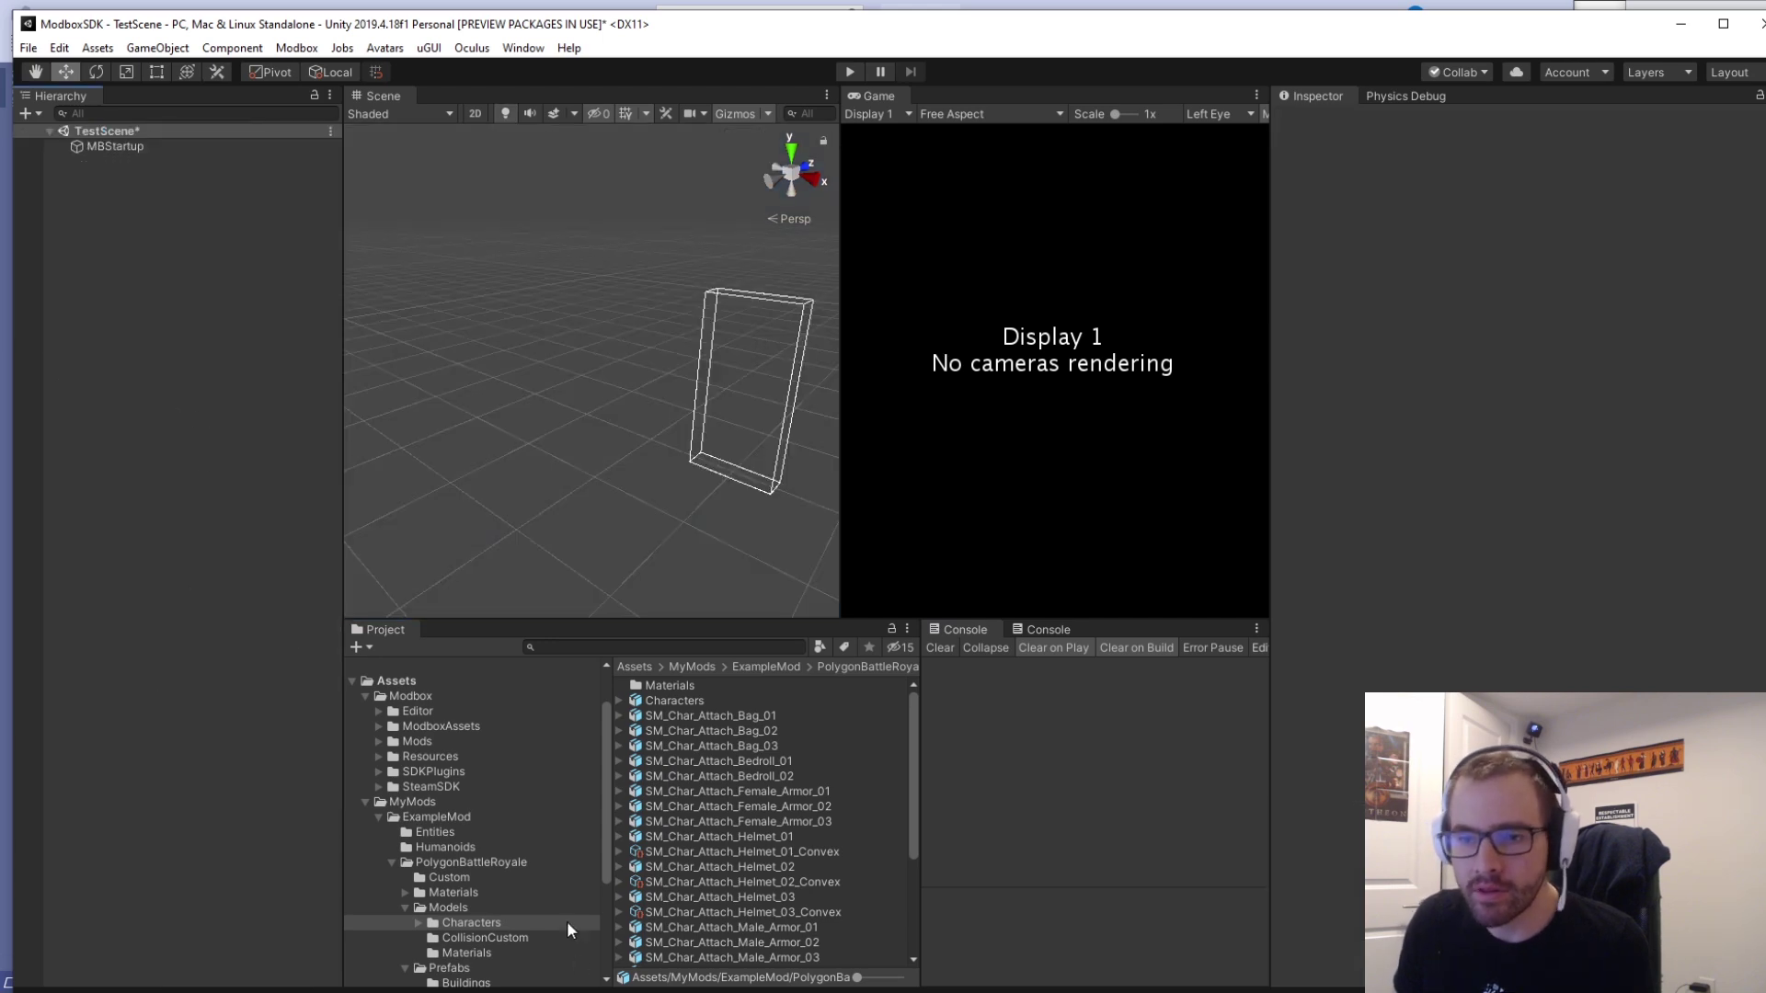
left_click(478, 847)
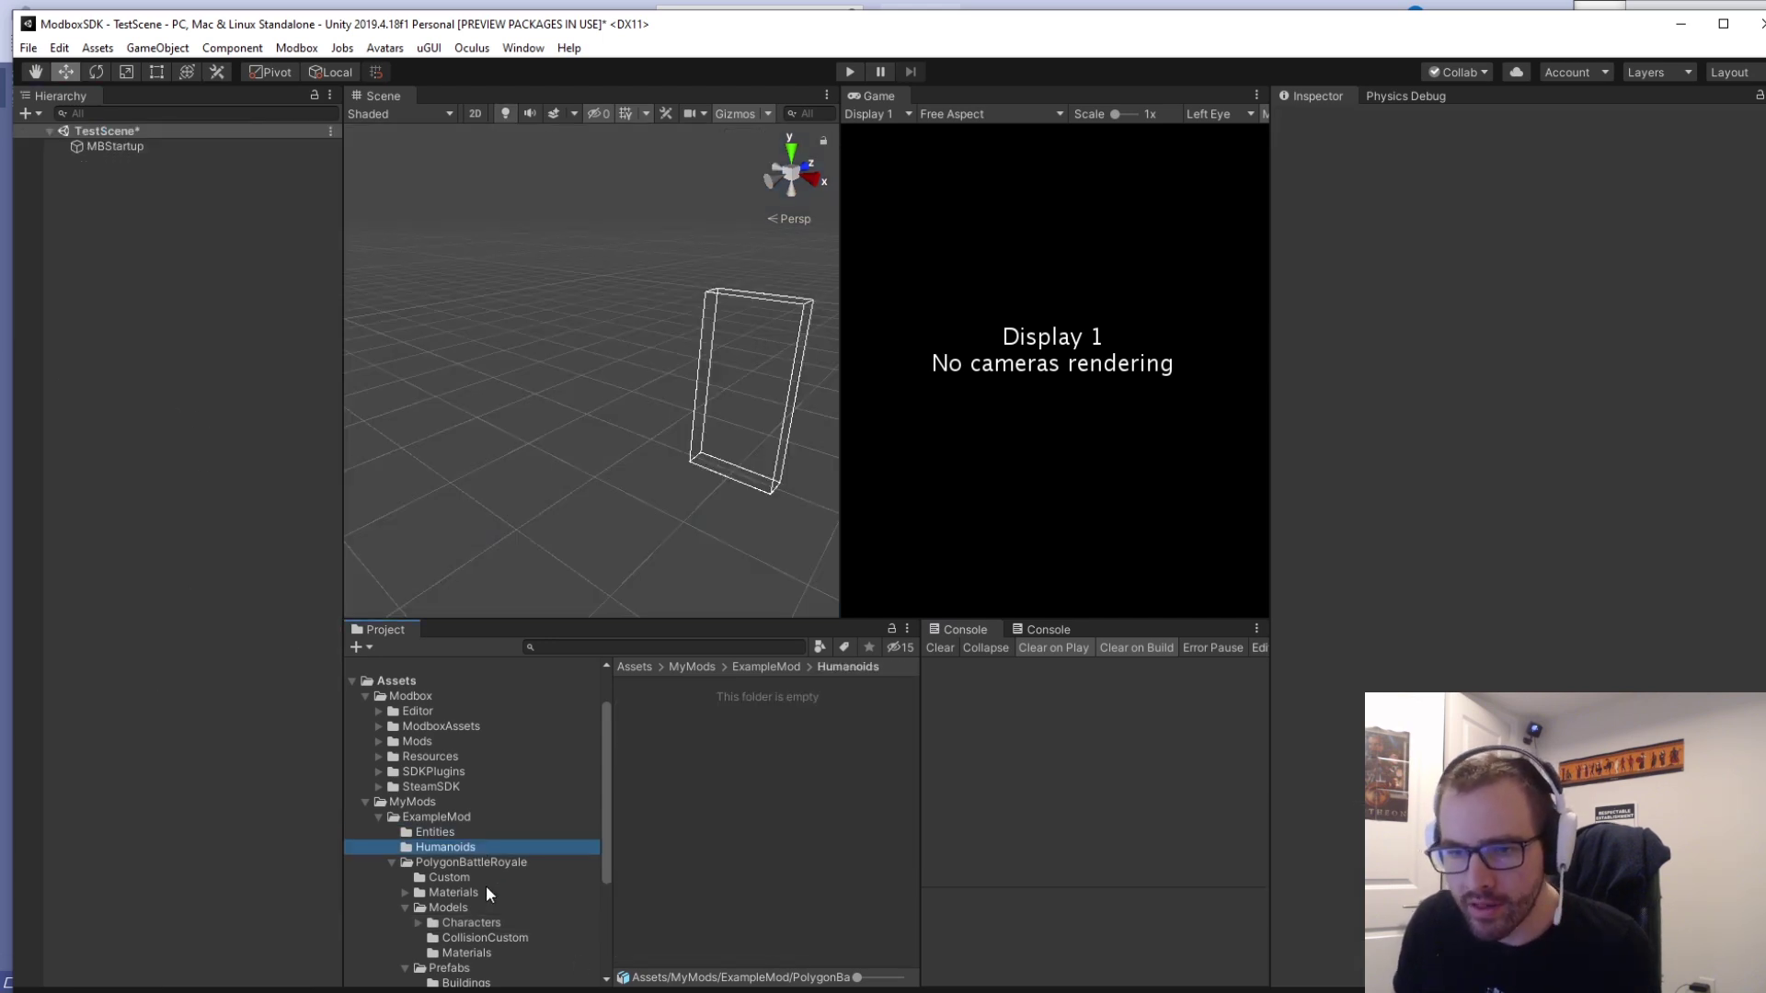
Select the Character_SportyMale_01 and Character_SportyMale_02 prefabs in Prefabs/Characters and bring up the Modbox humanoid creator for them.
scroll(488, 874, "down", 3)
left_click(471, 829)
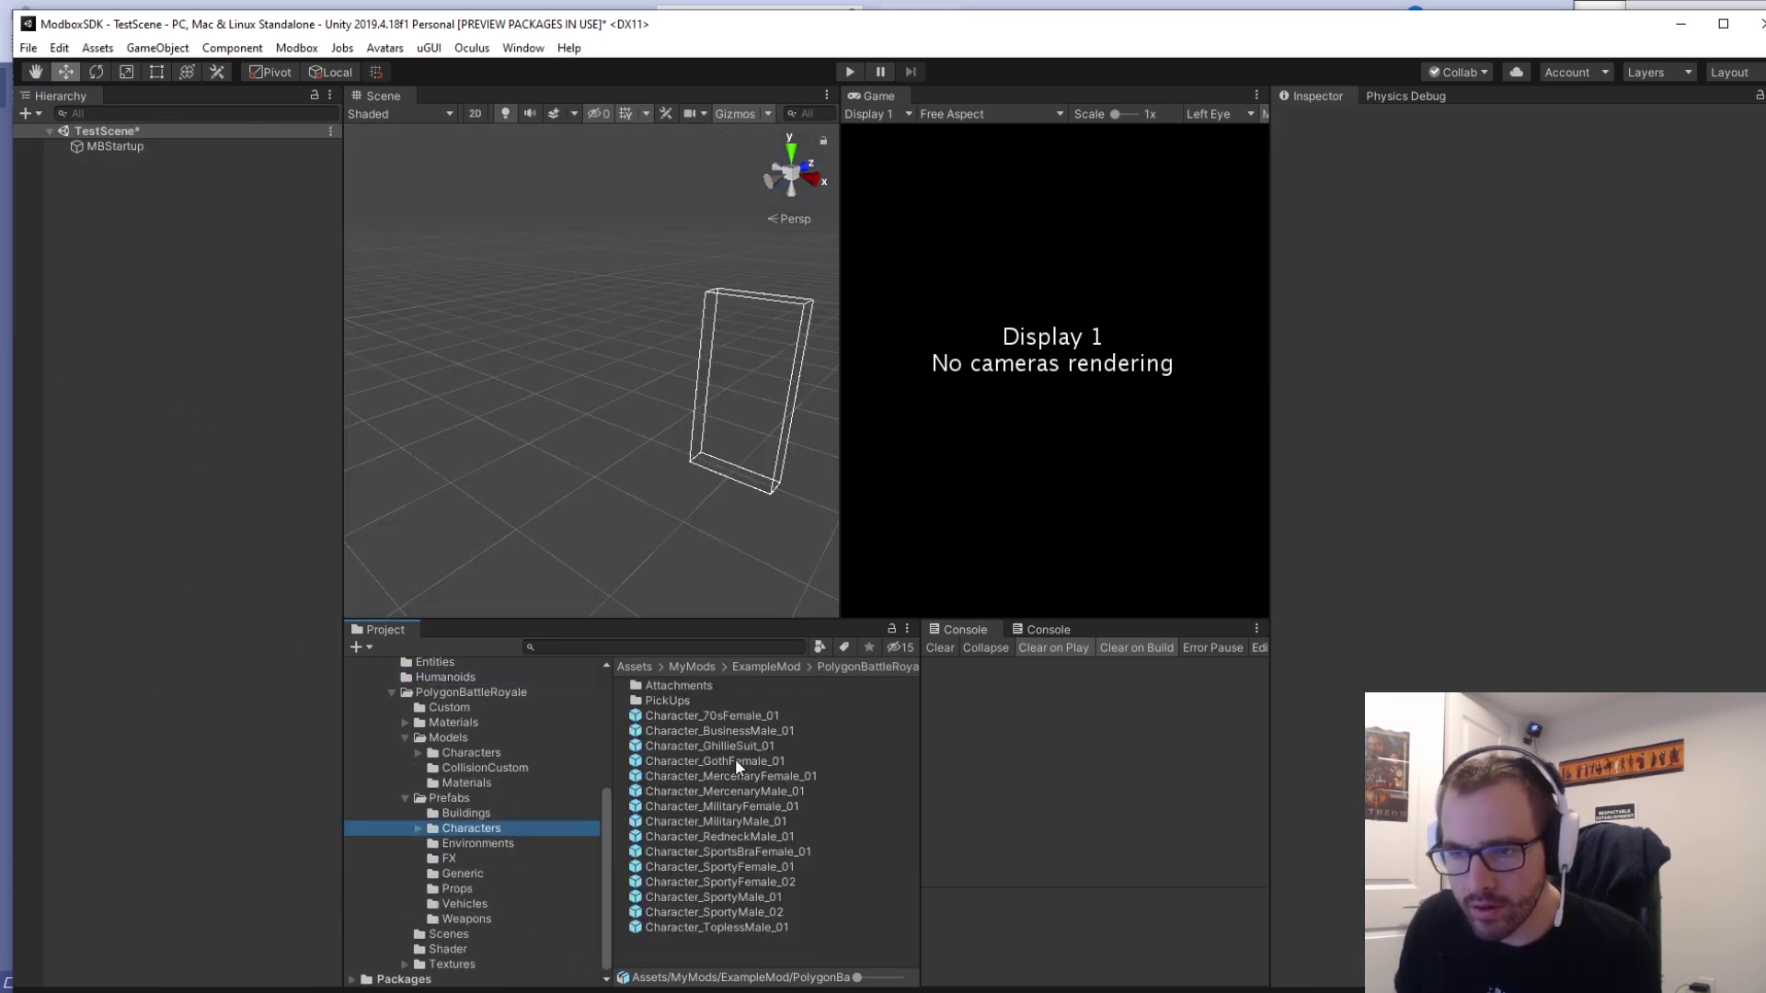
left_click(749, 898)
left_click(763, 912, "shift")
right_click(757, 907)
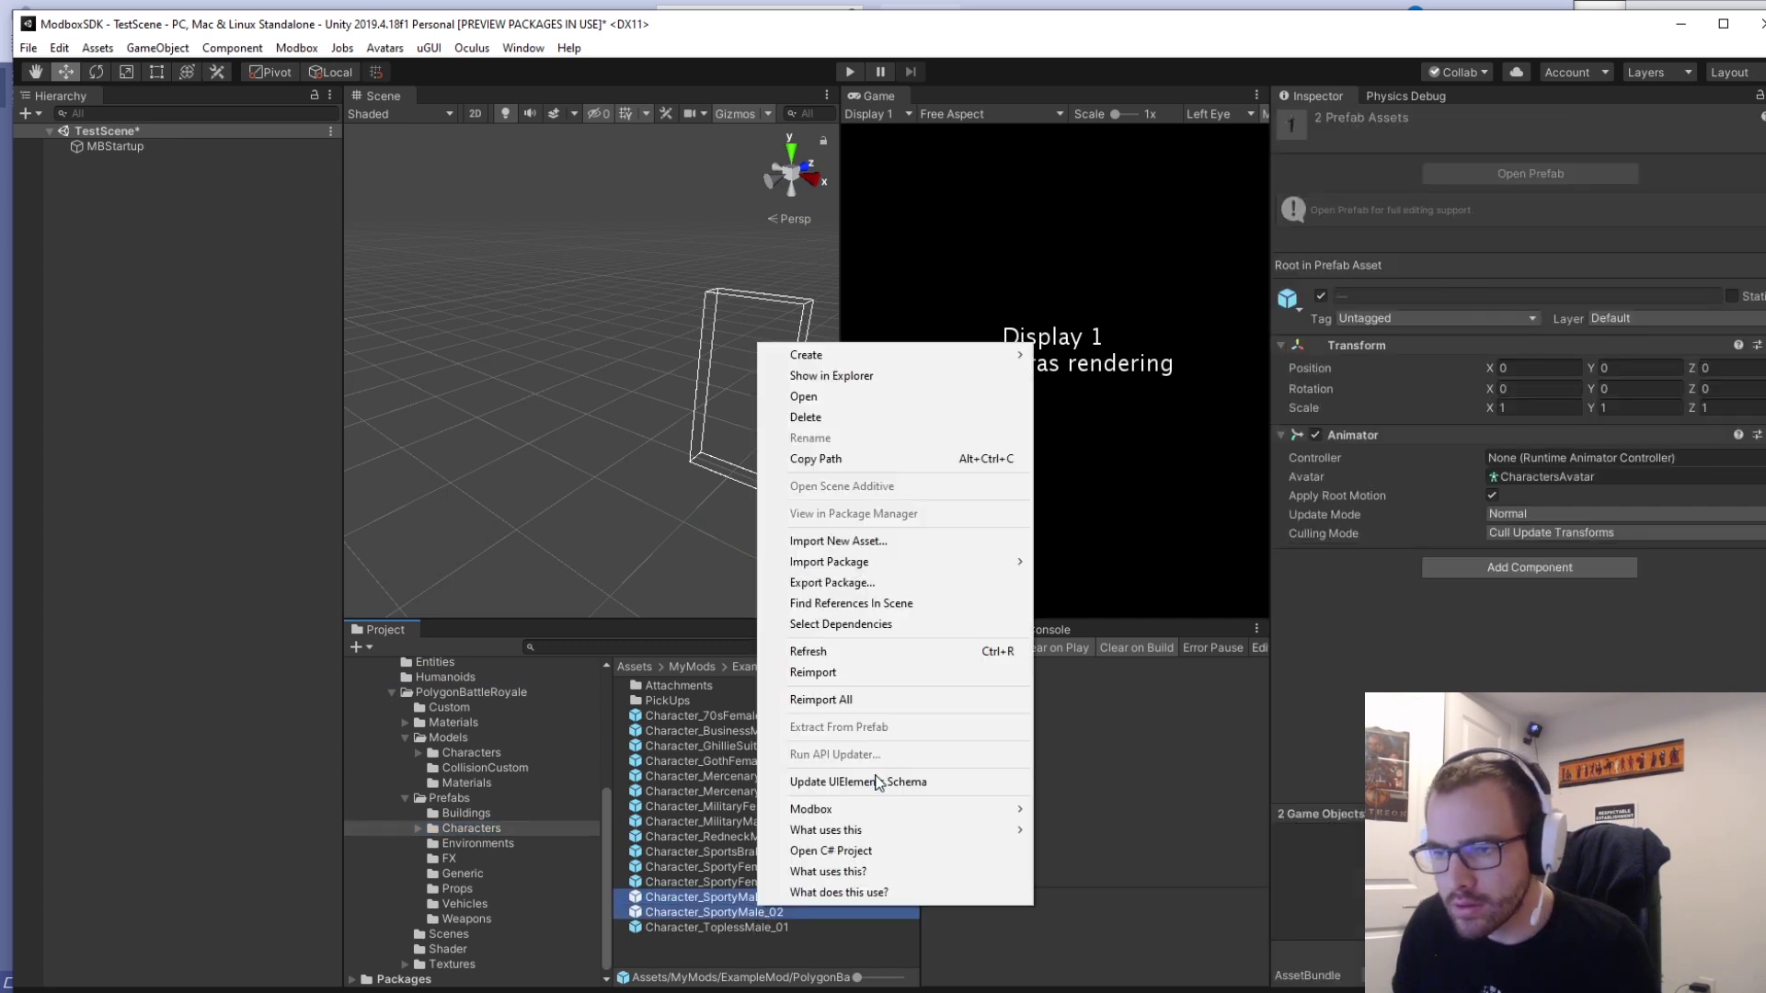
mouse_move(902, 804)
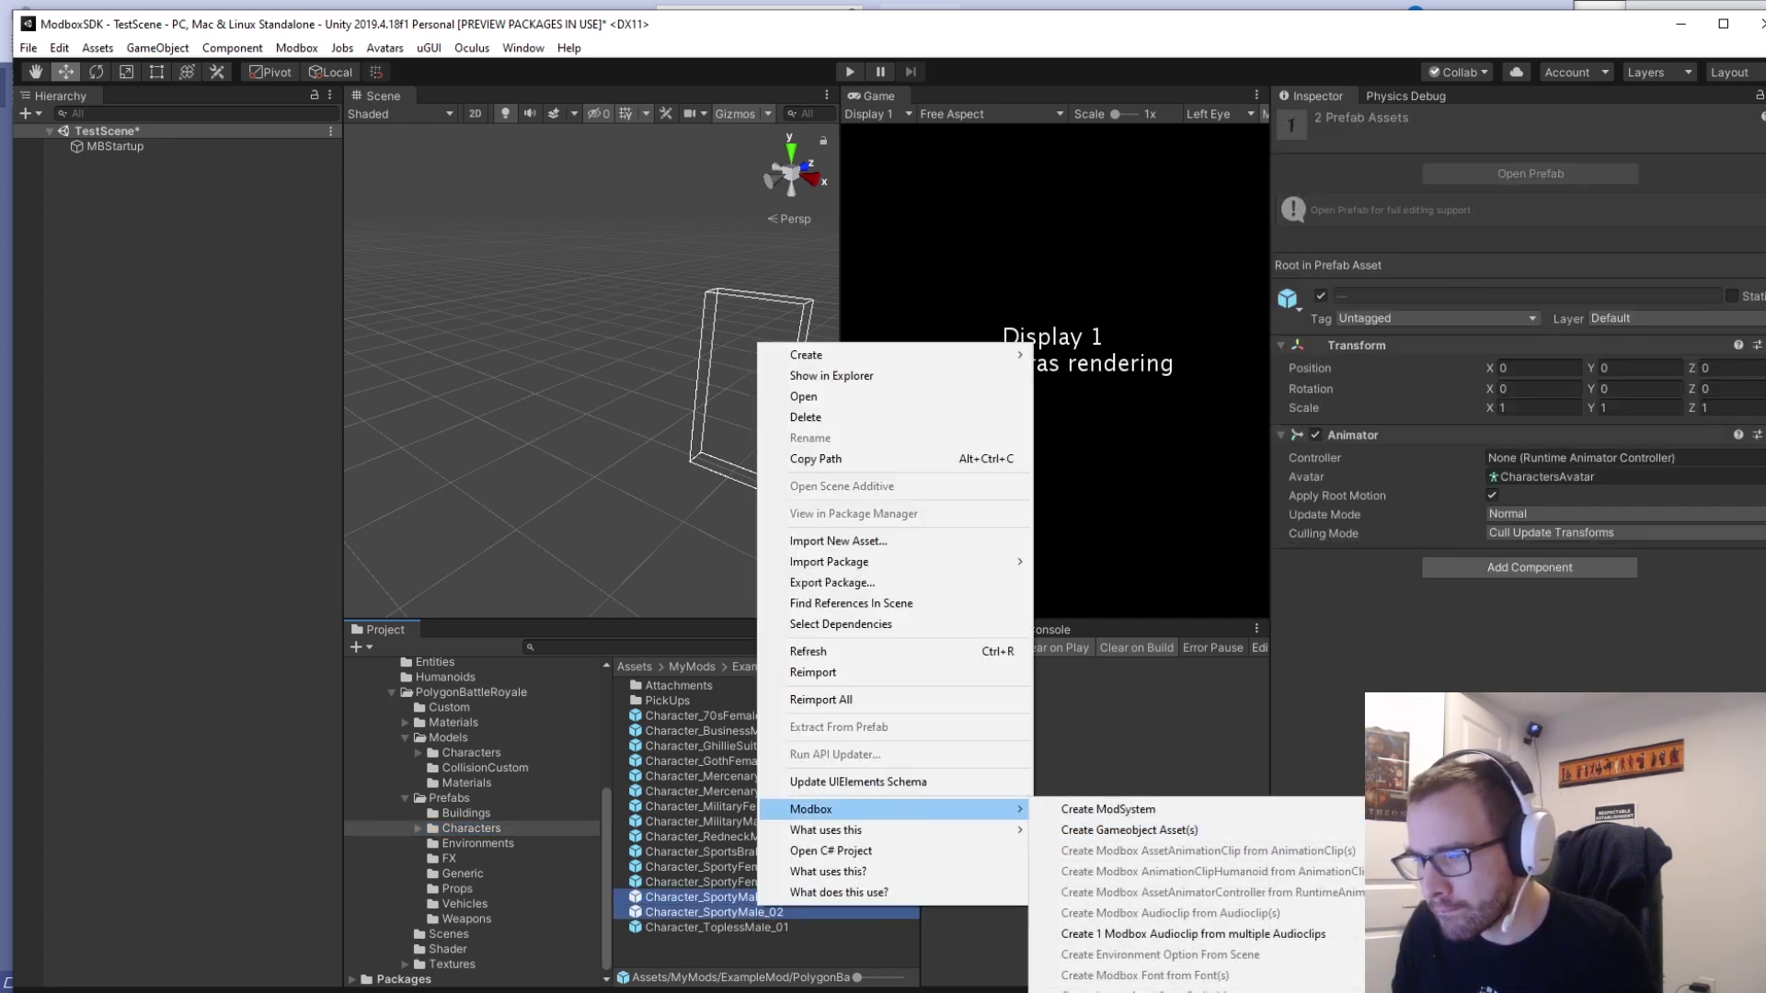
left_click(1141, 991)
left_click_drag(410, 118, 1101, 234)
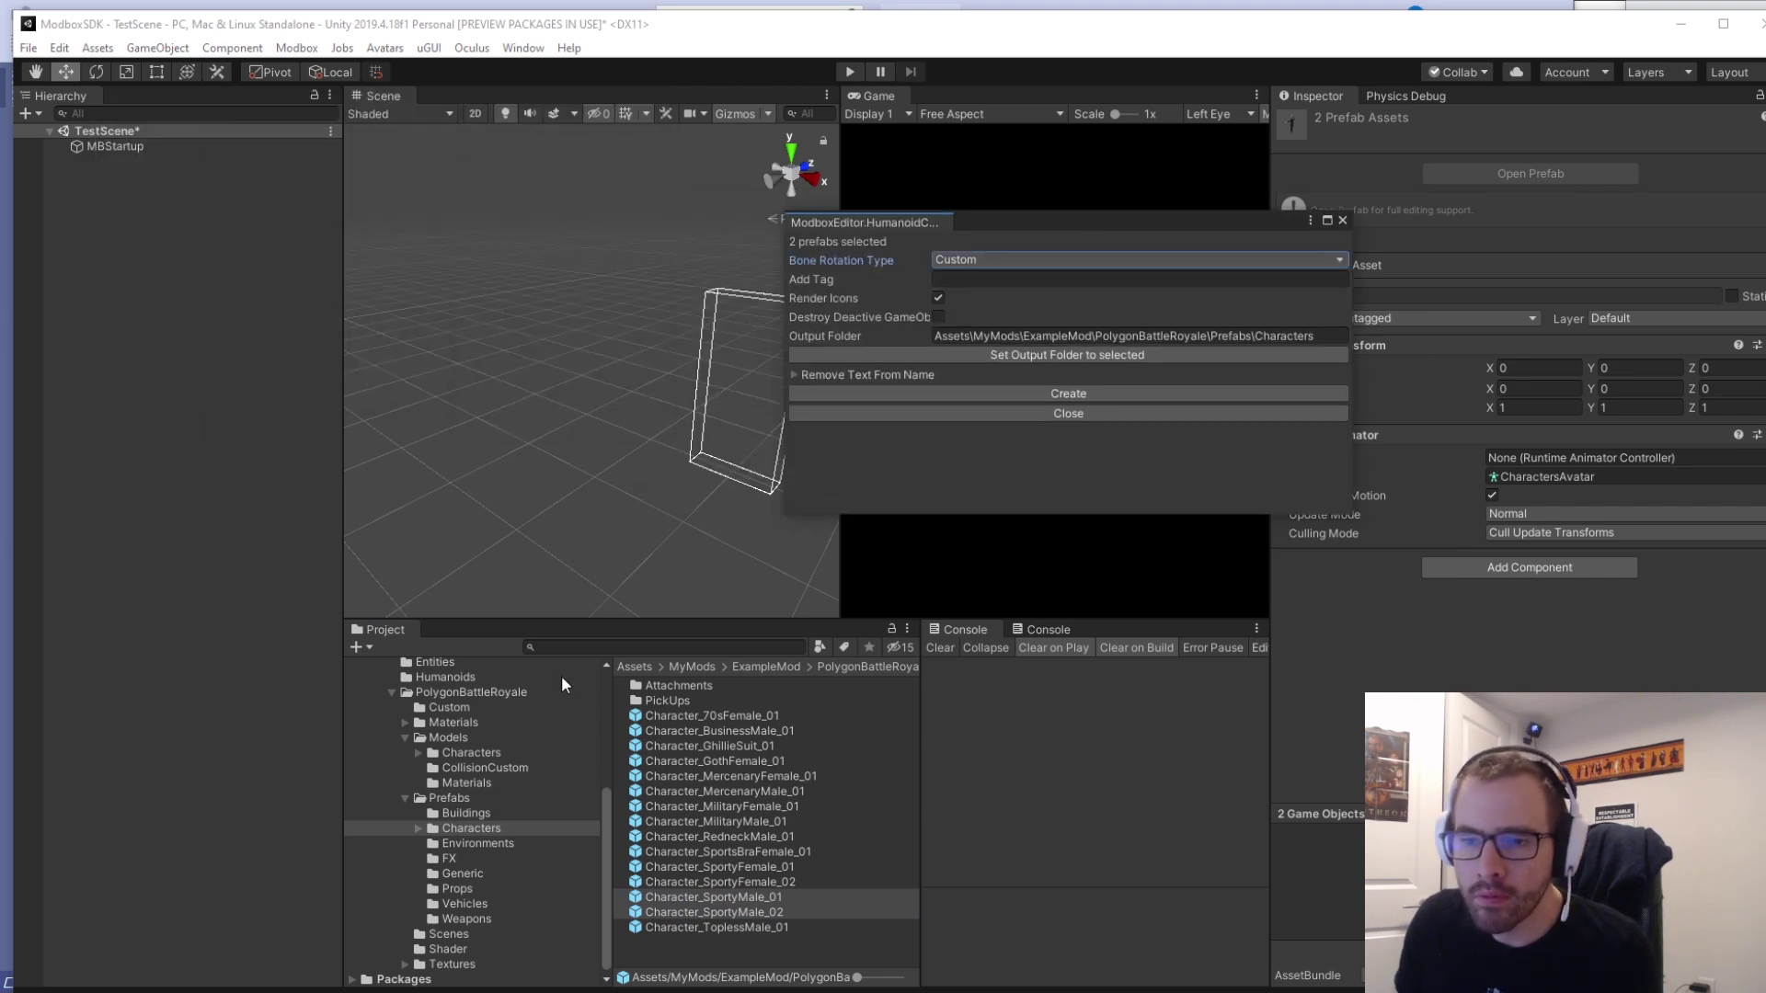
Set the humanoid output folder to ExampleMod's Humanoids folder, create both humanoid assets, and clear the console.
left_click(476, 709)
scroll(479, 830, "up", 5)
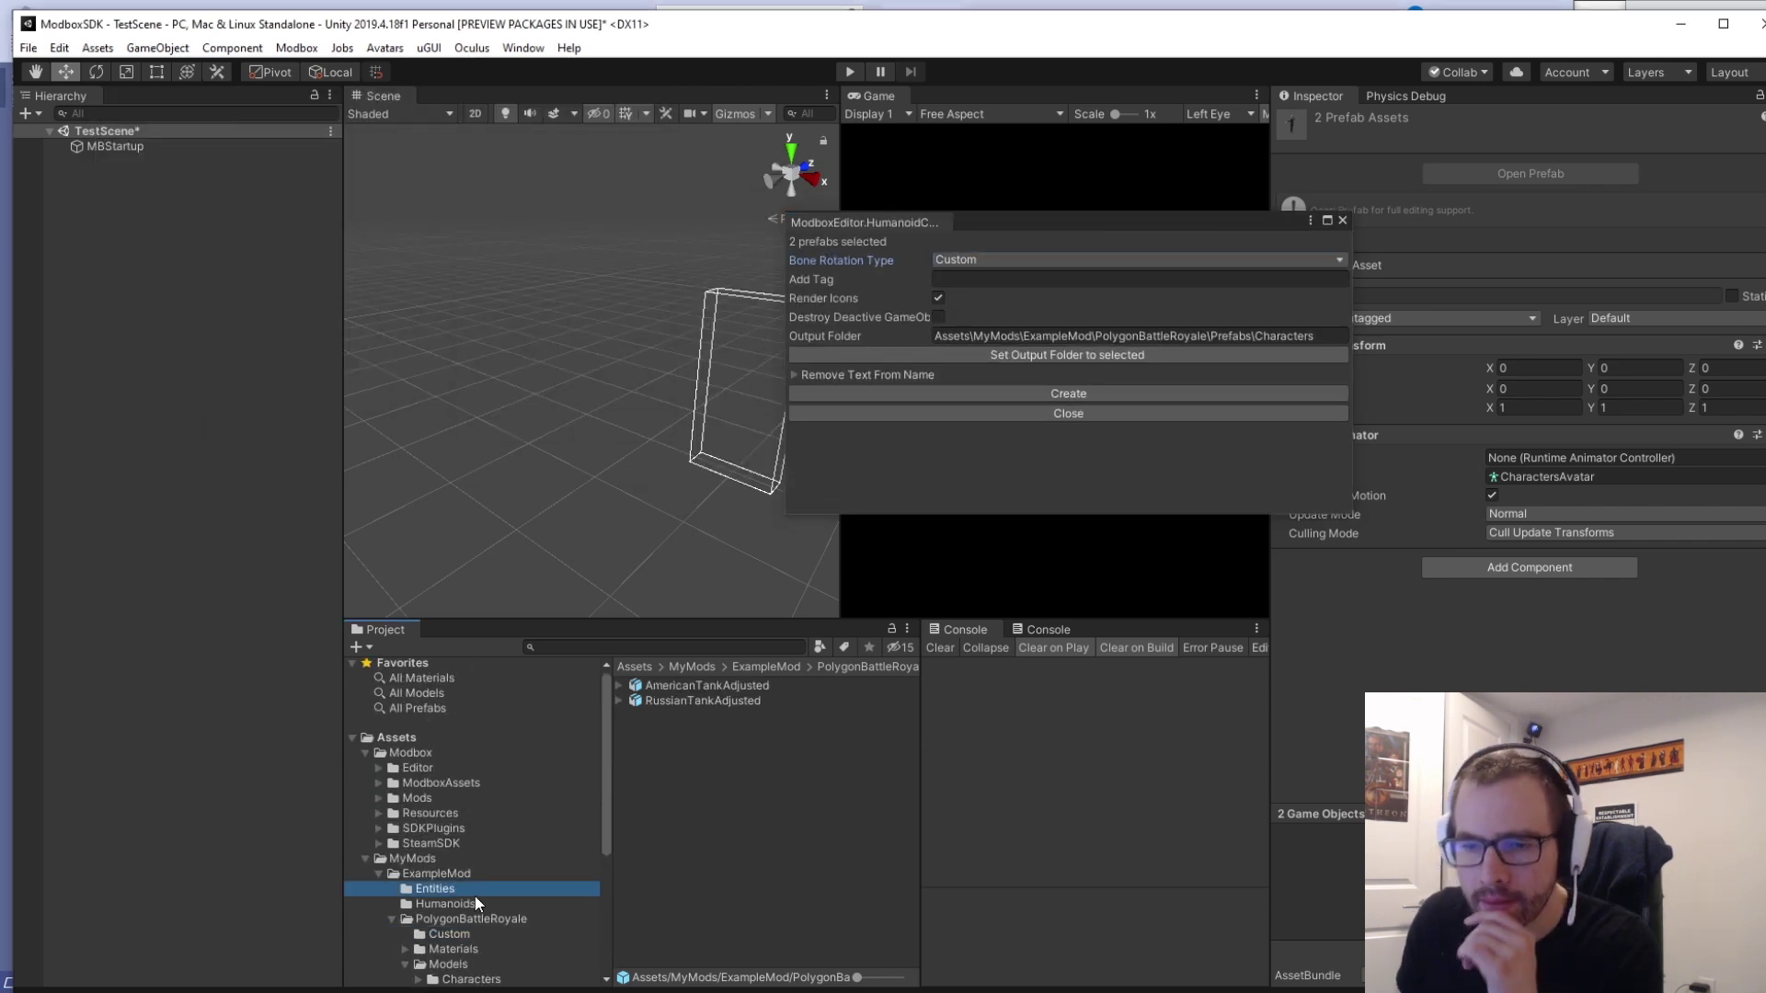
left_click(516, 904)
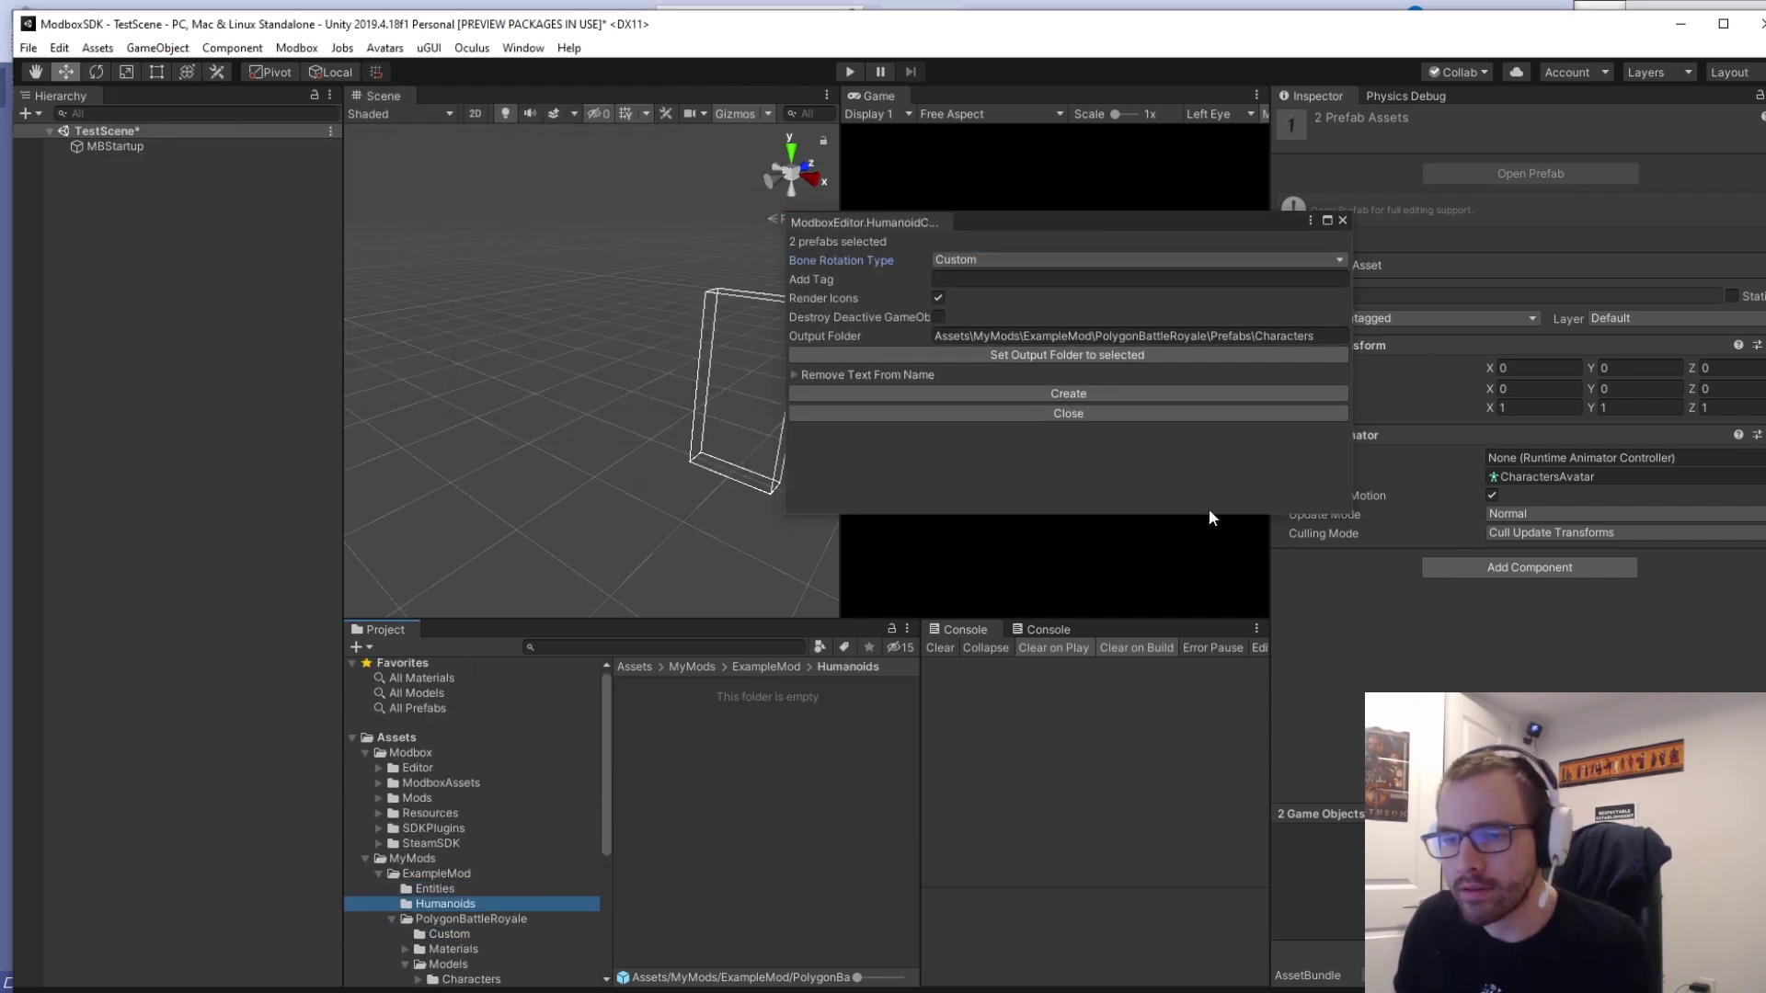
left_click(1097, 354)
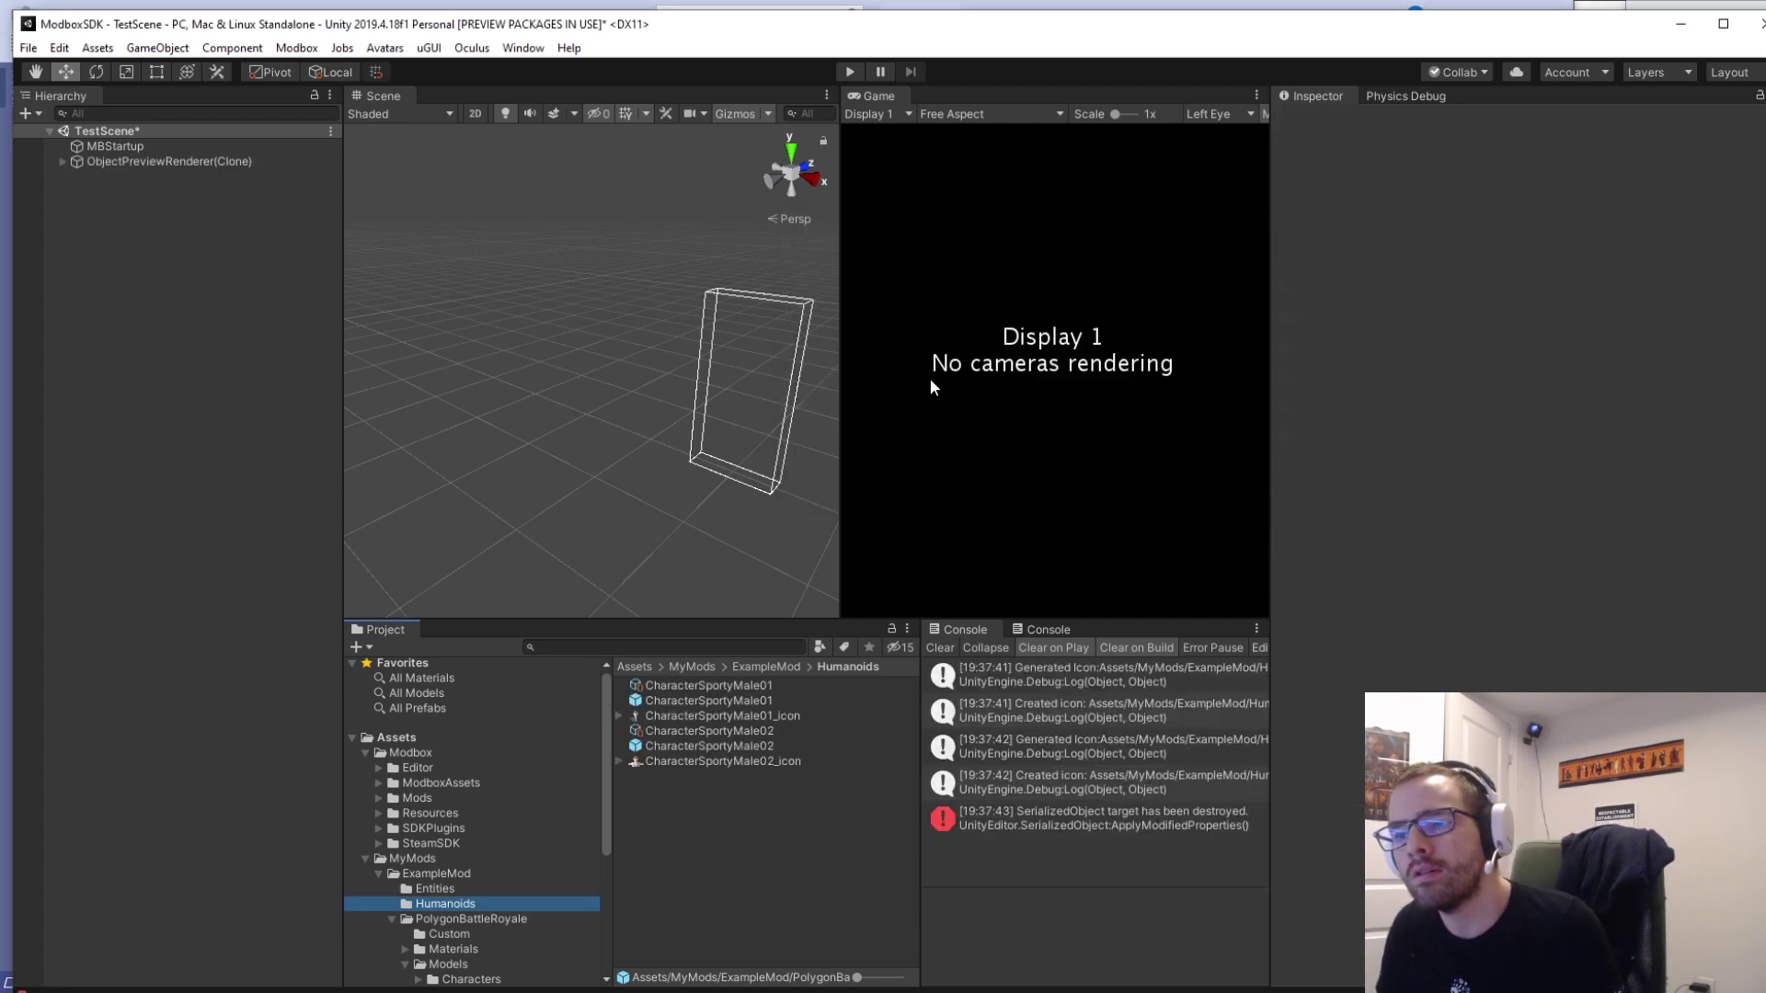
left_click(940, 648)
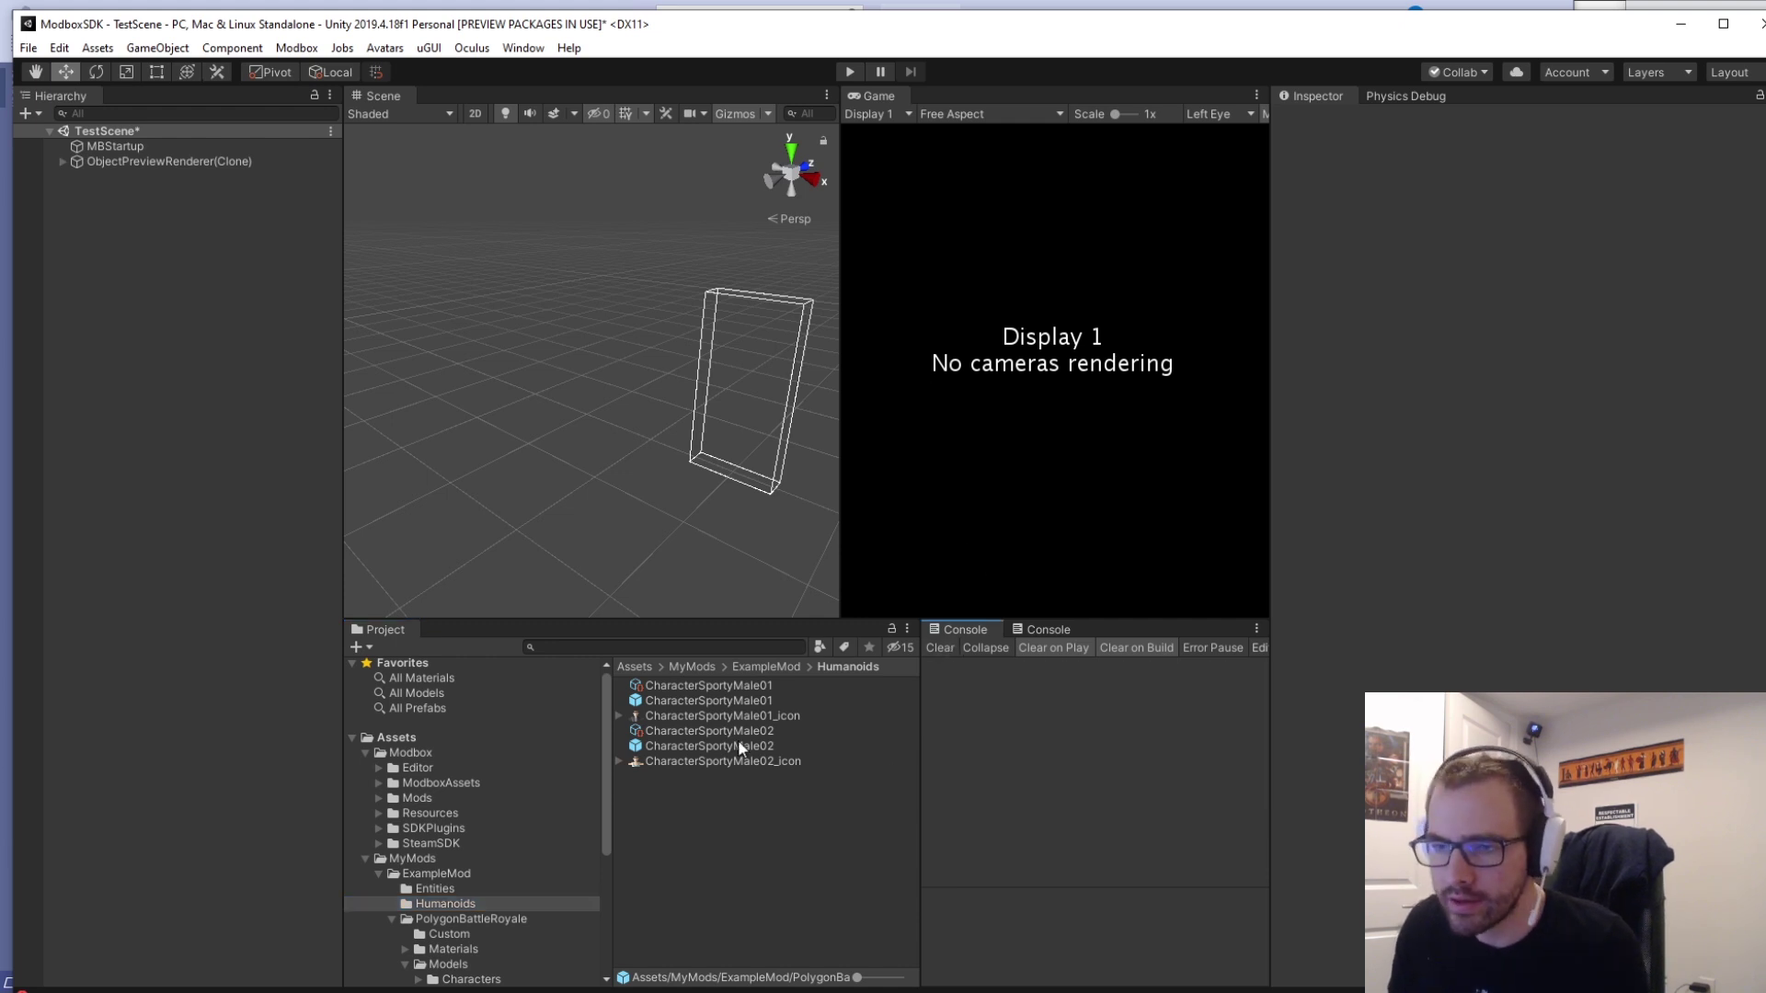
Open the generated CharacterSportyMale01 prefab, examine its model and Prefab Humanoid Model settings, and return to TestScene with a cleared console.
left_click(764, 701)
double_click(713, 700)
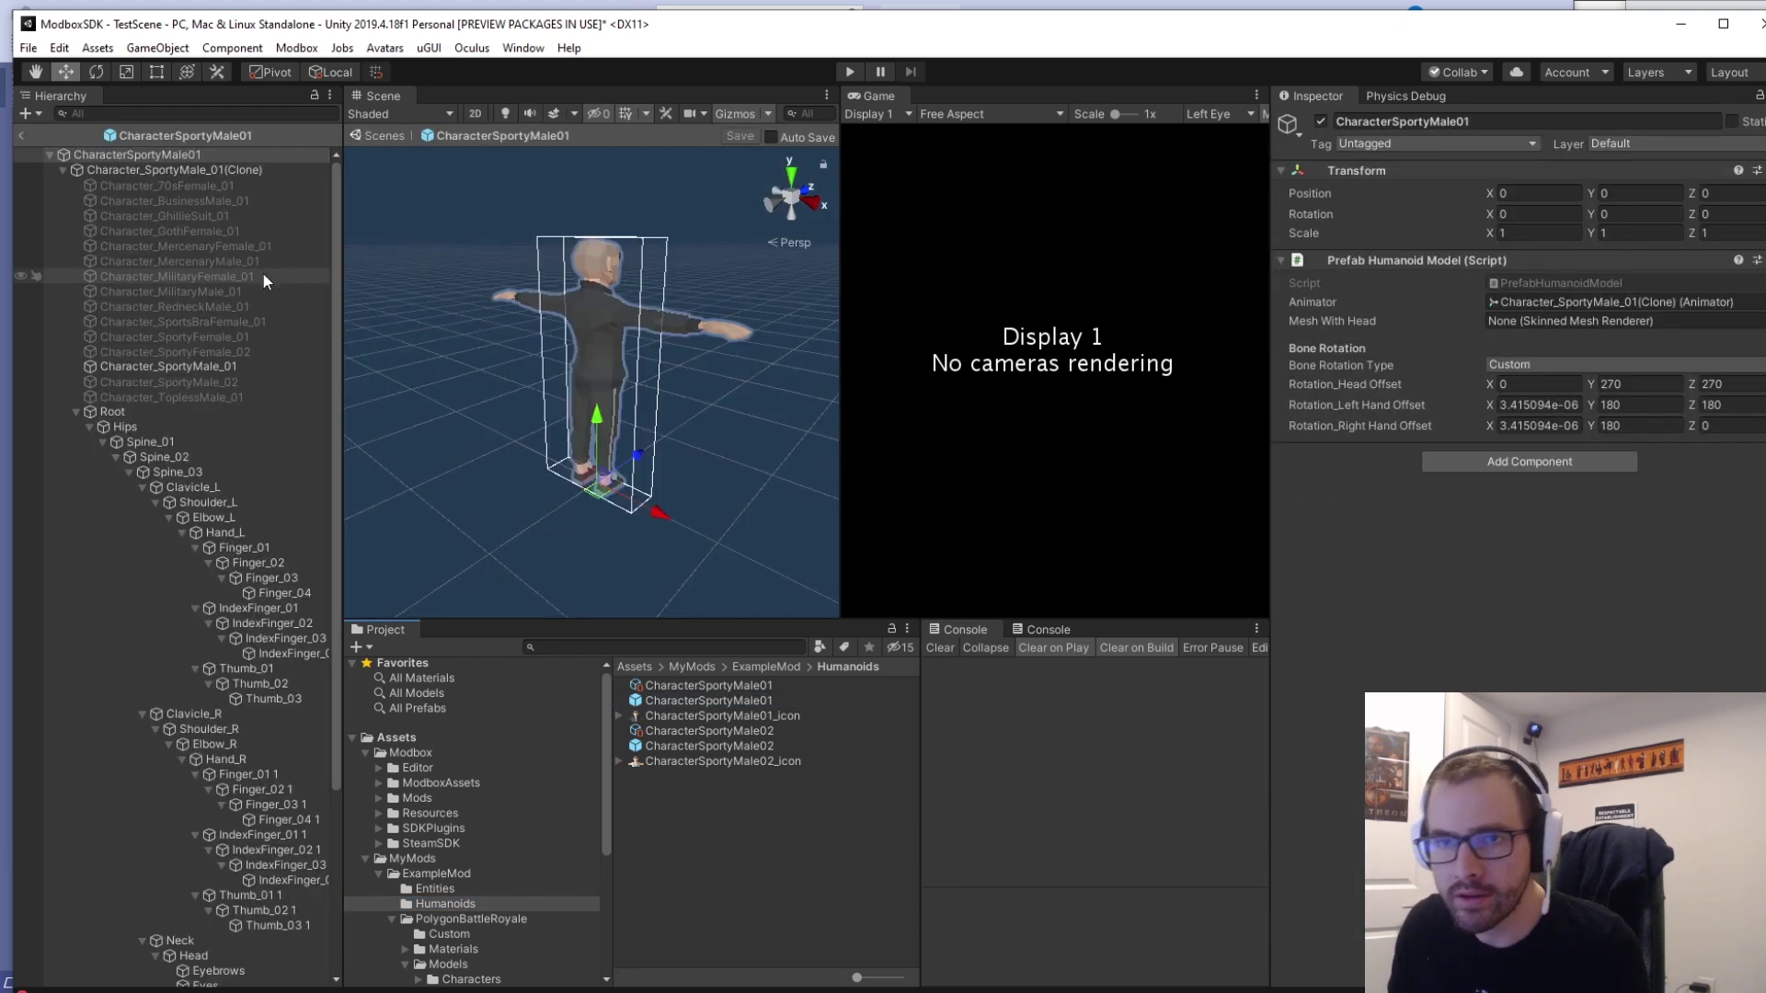
right_click_drag(666, 292, 170, 294)
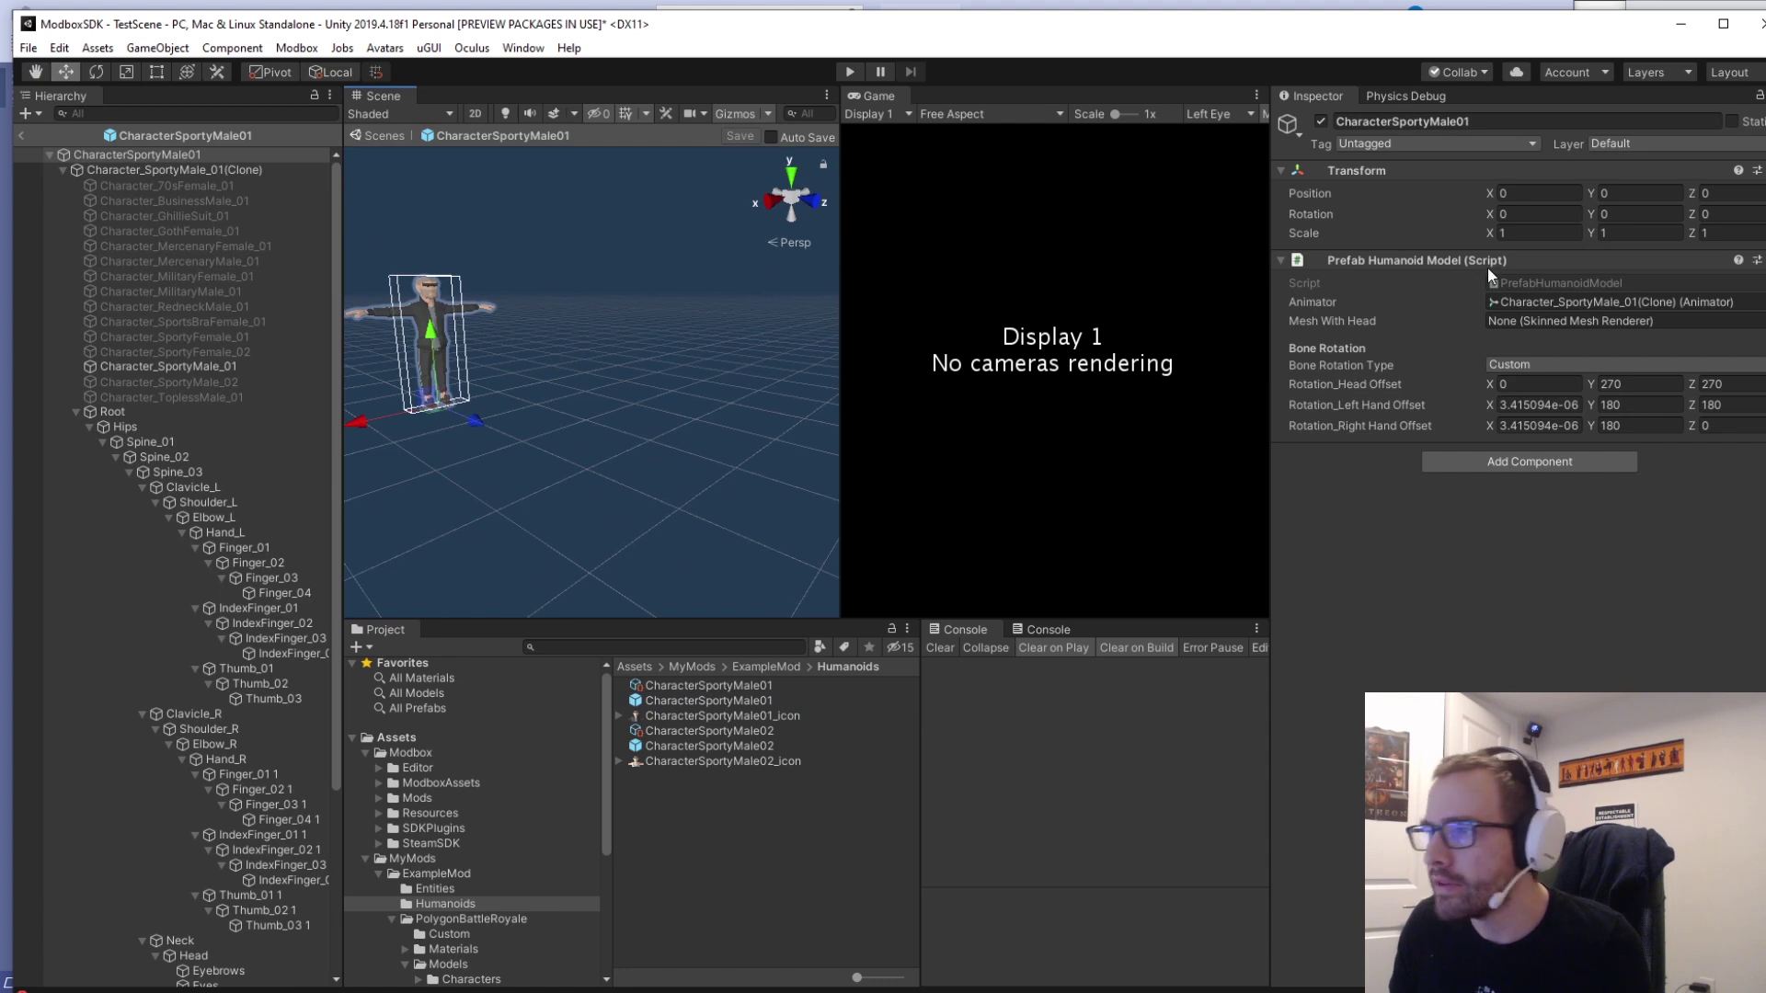
left_click_drag(1274, 511, 1323, 488)
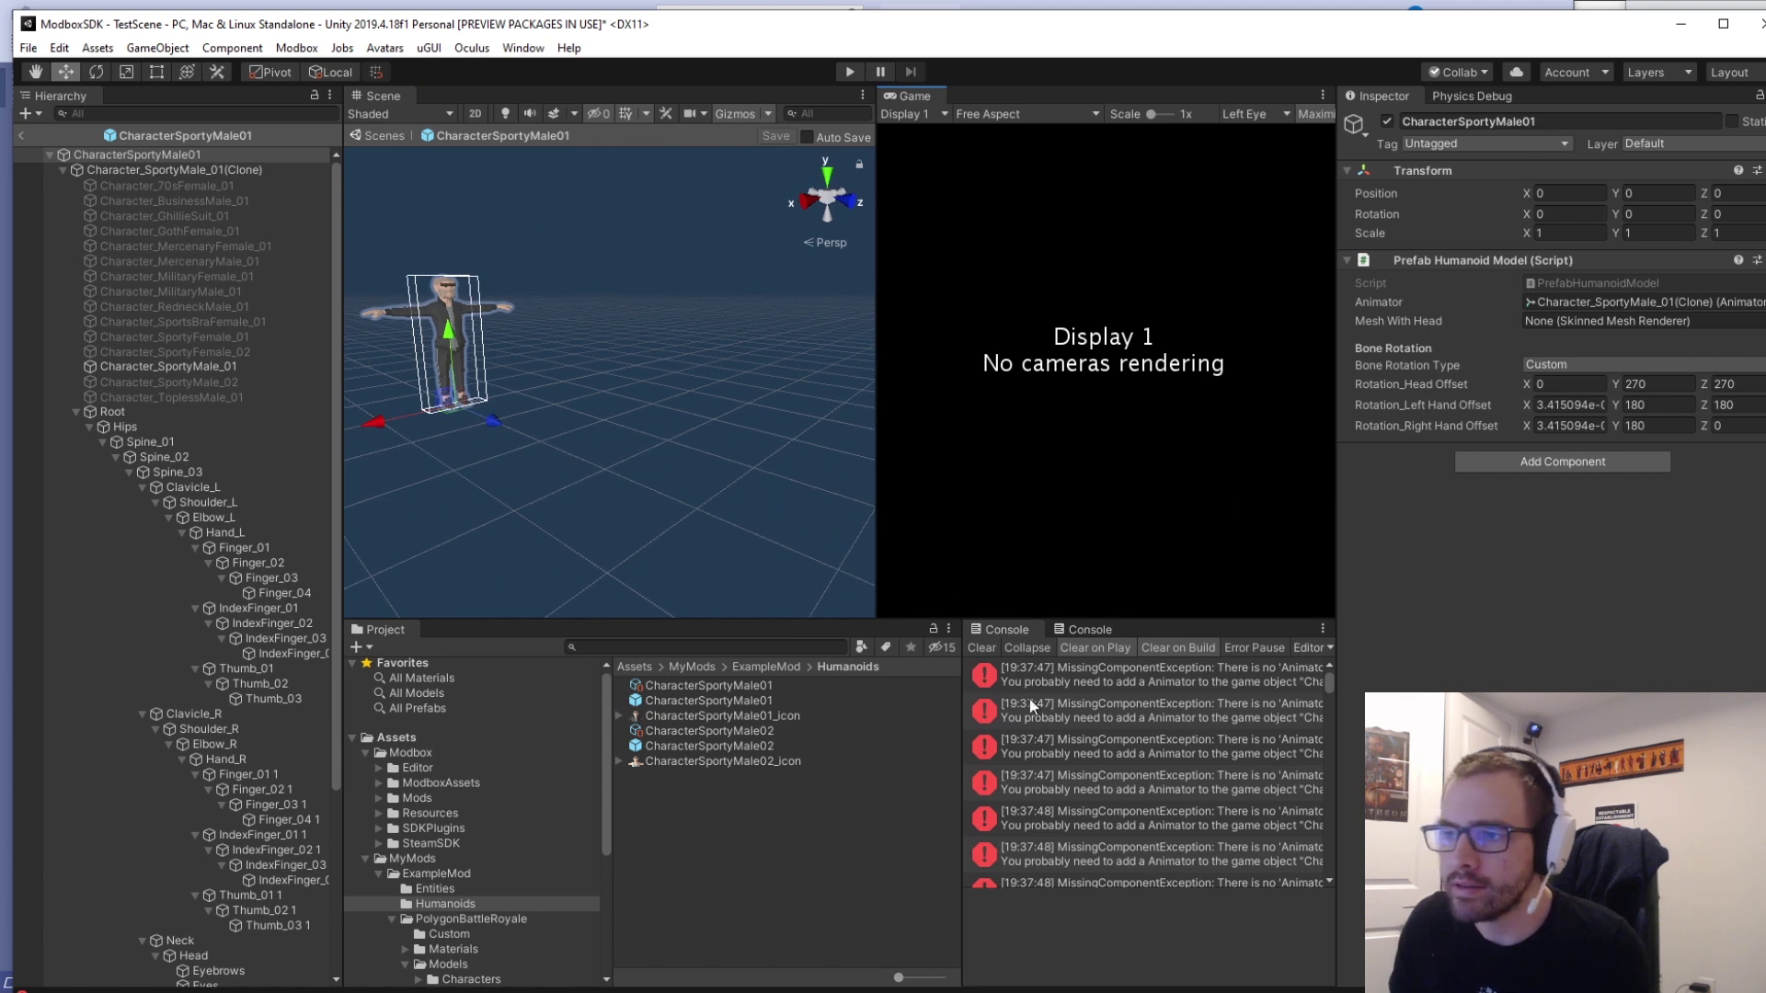
left_click(86, 165)
left_click(64, 170)
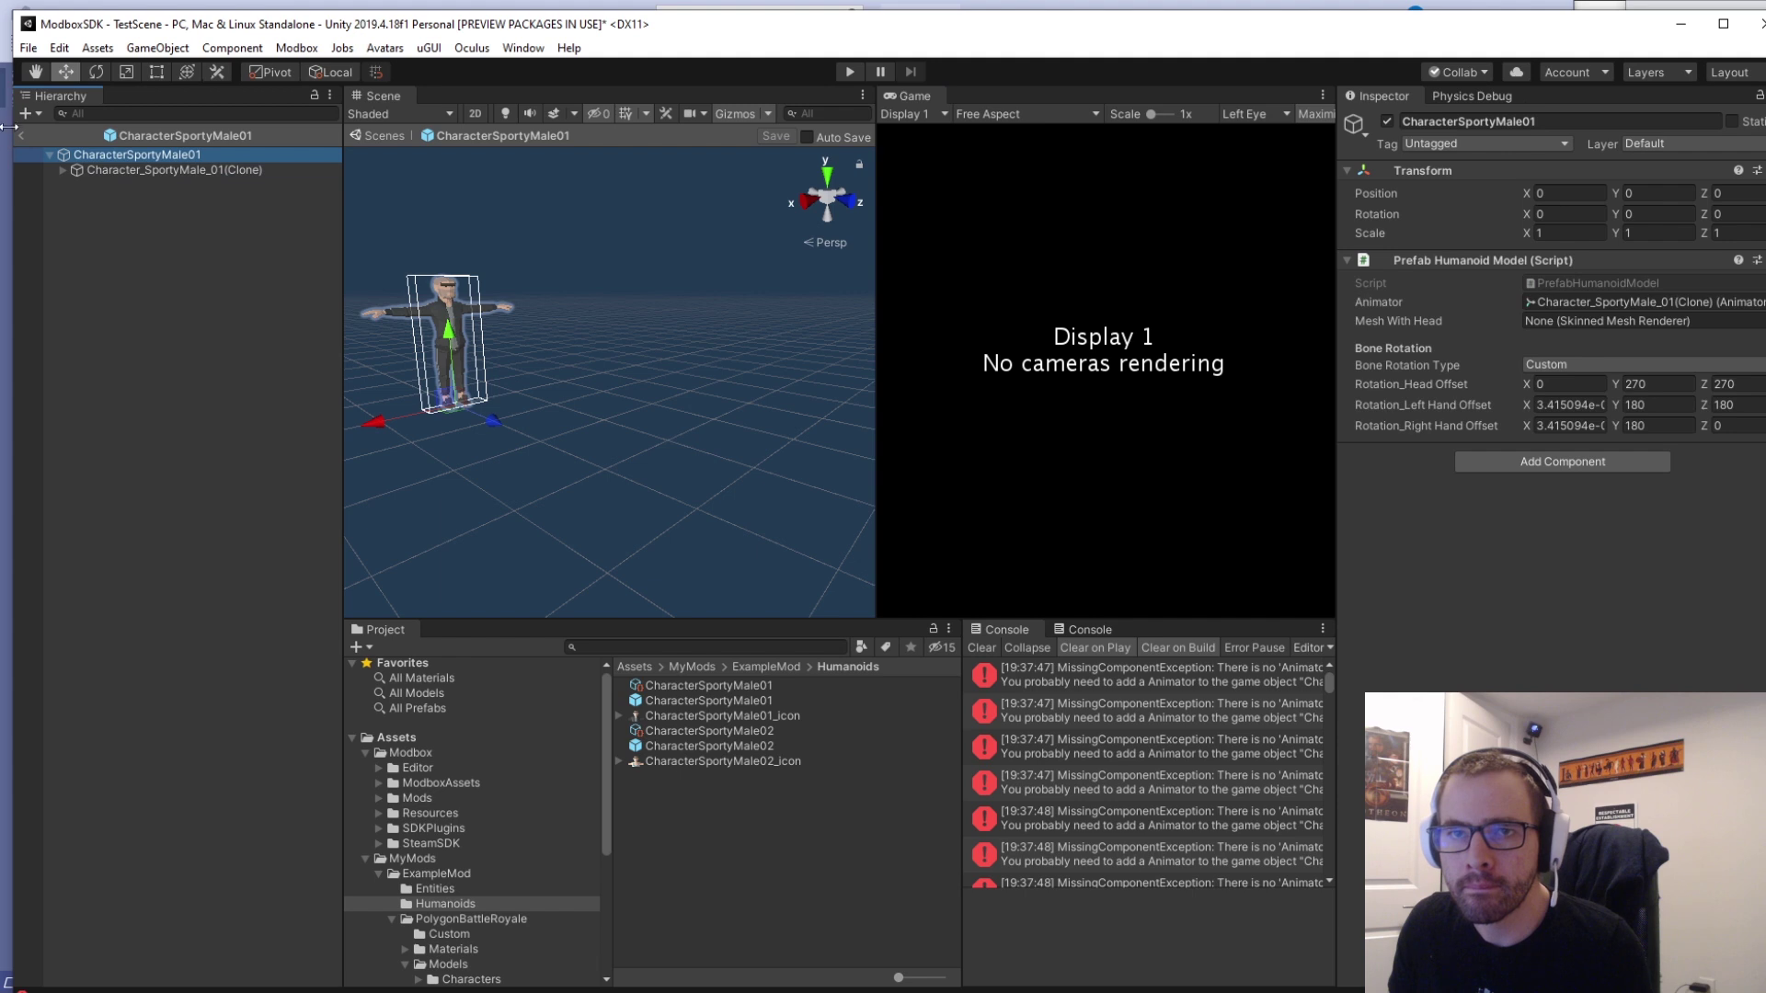
left_click(21, 135)
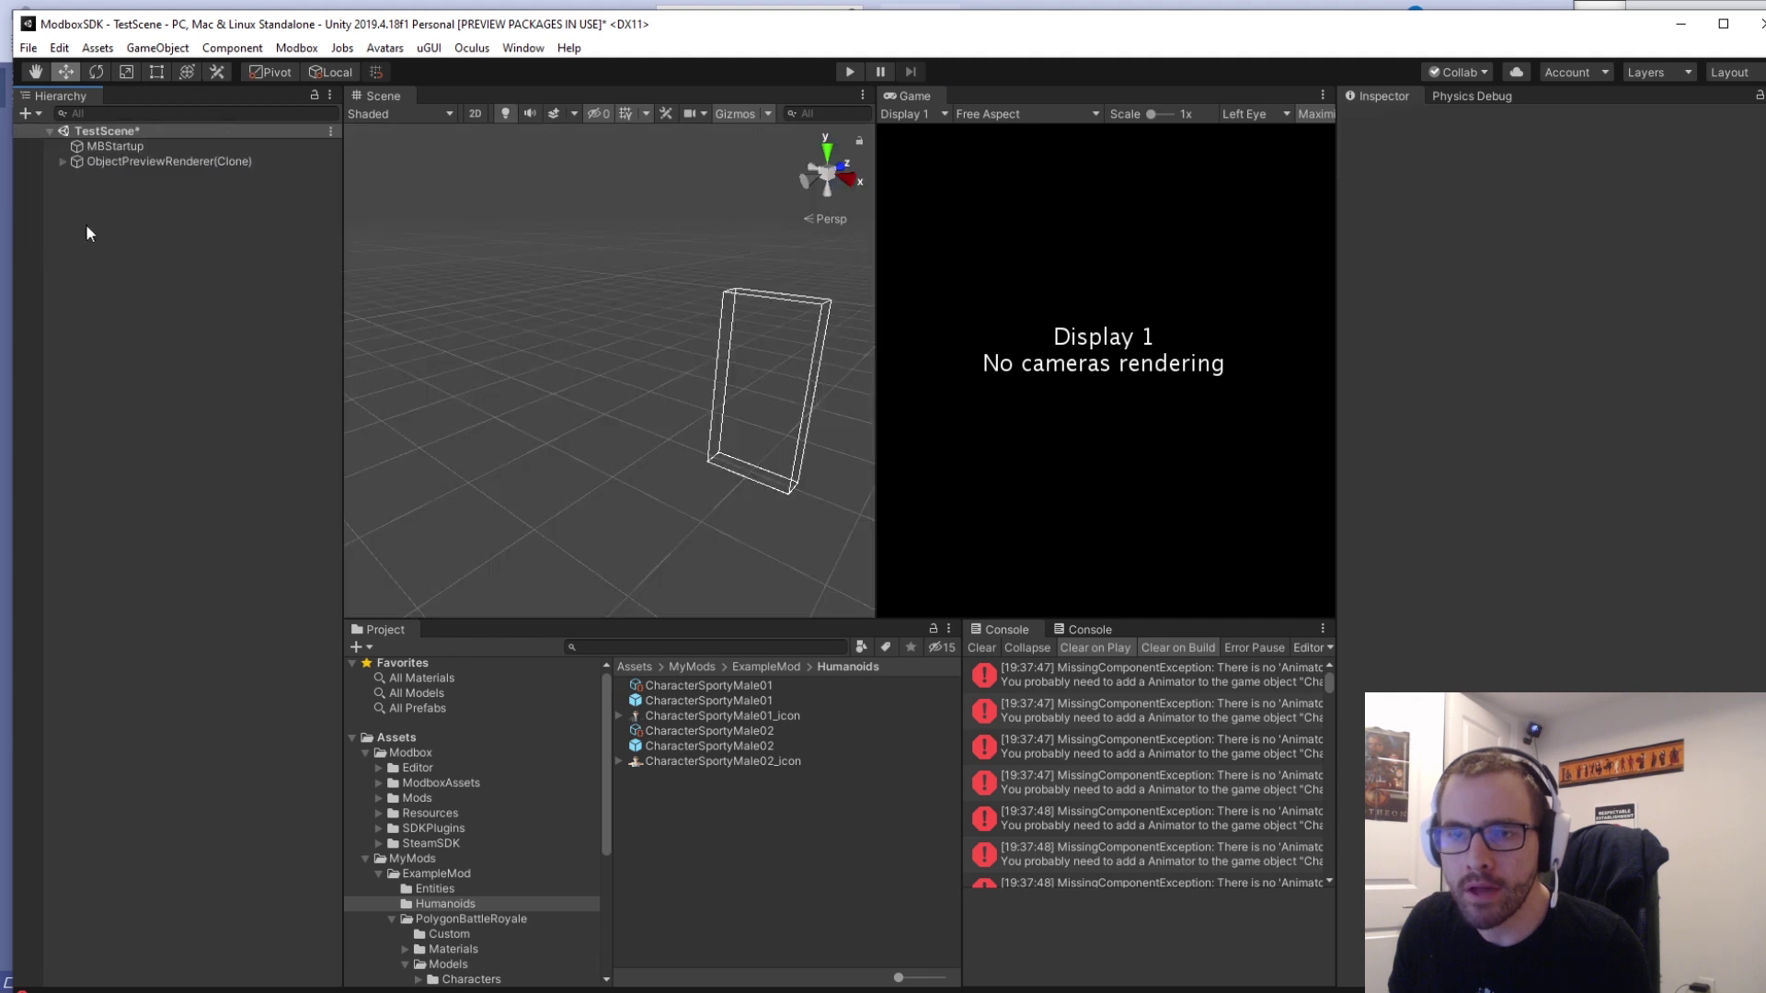
left_click(981, 648)
Inspect the CharacterSportyMale02 prefab and its icon in the Humanoids folder.
left_click(732, 746)
left_click(756, 762)
left_click(816, 870)
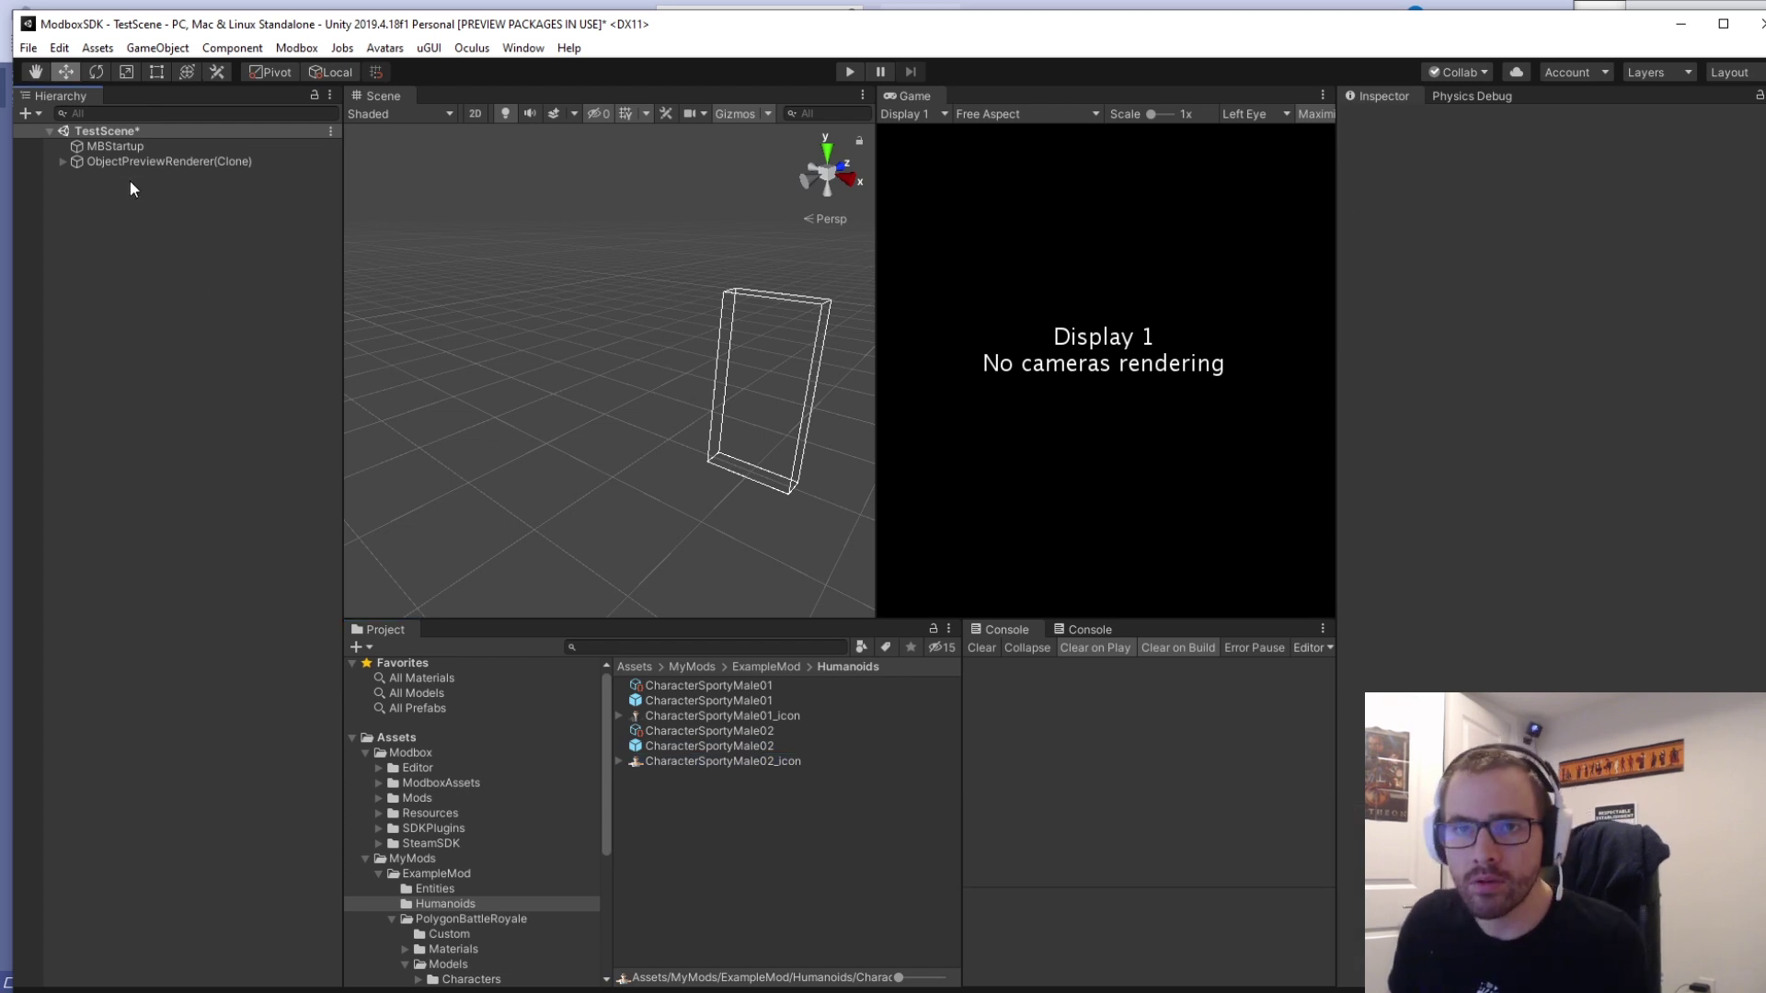
Run the scene in play mode and enable ExampleMod (Sim) among the creation's installed mods.
left_click(136, 148)
left_click(849, 71)
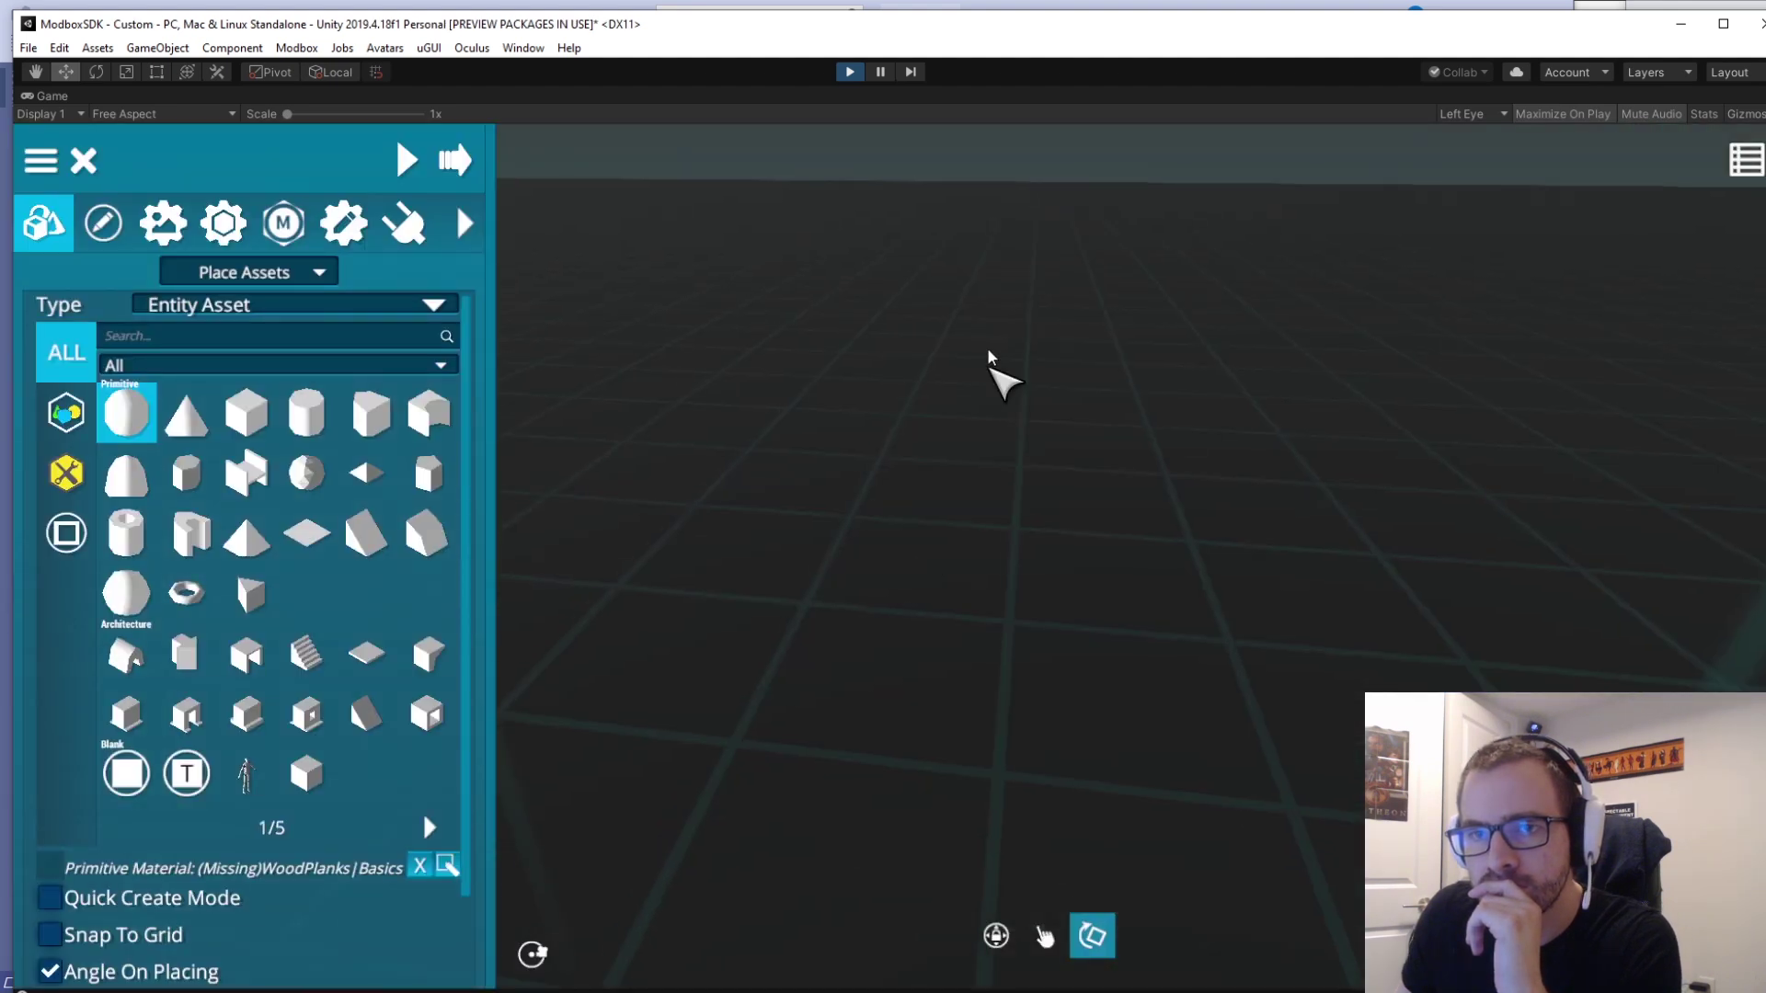
left_click(224, 222)
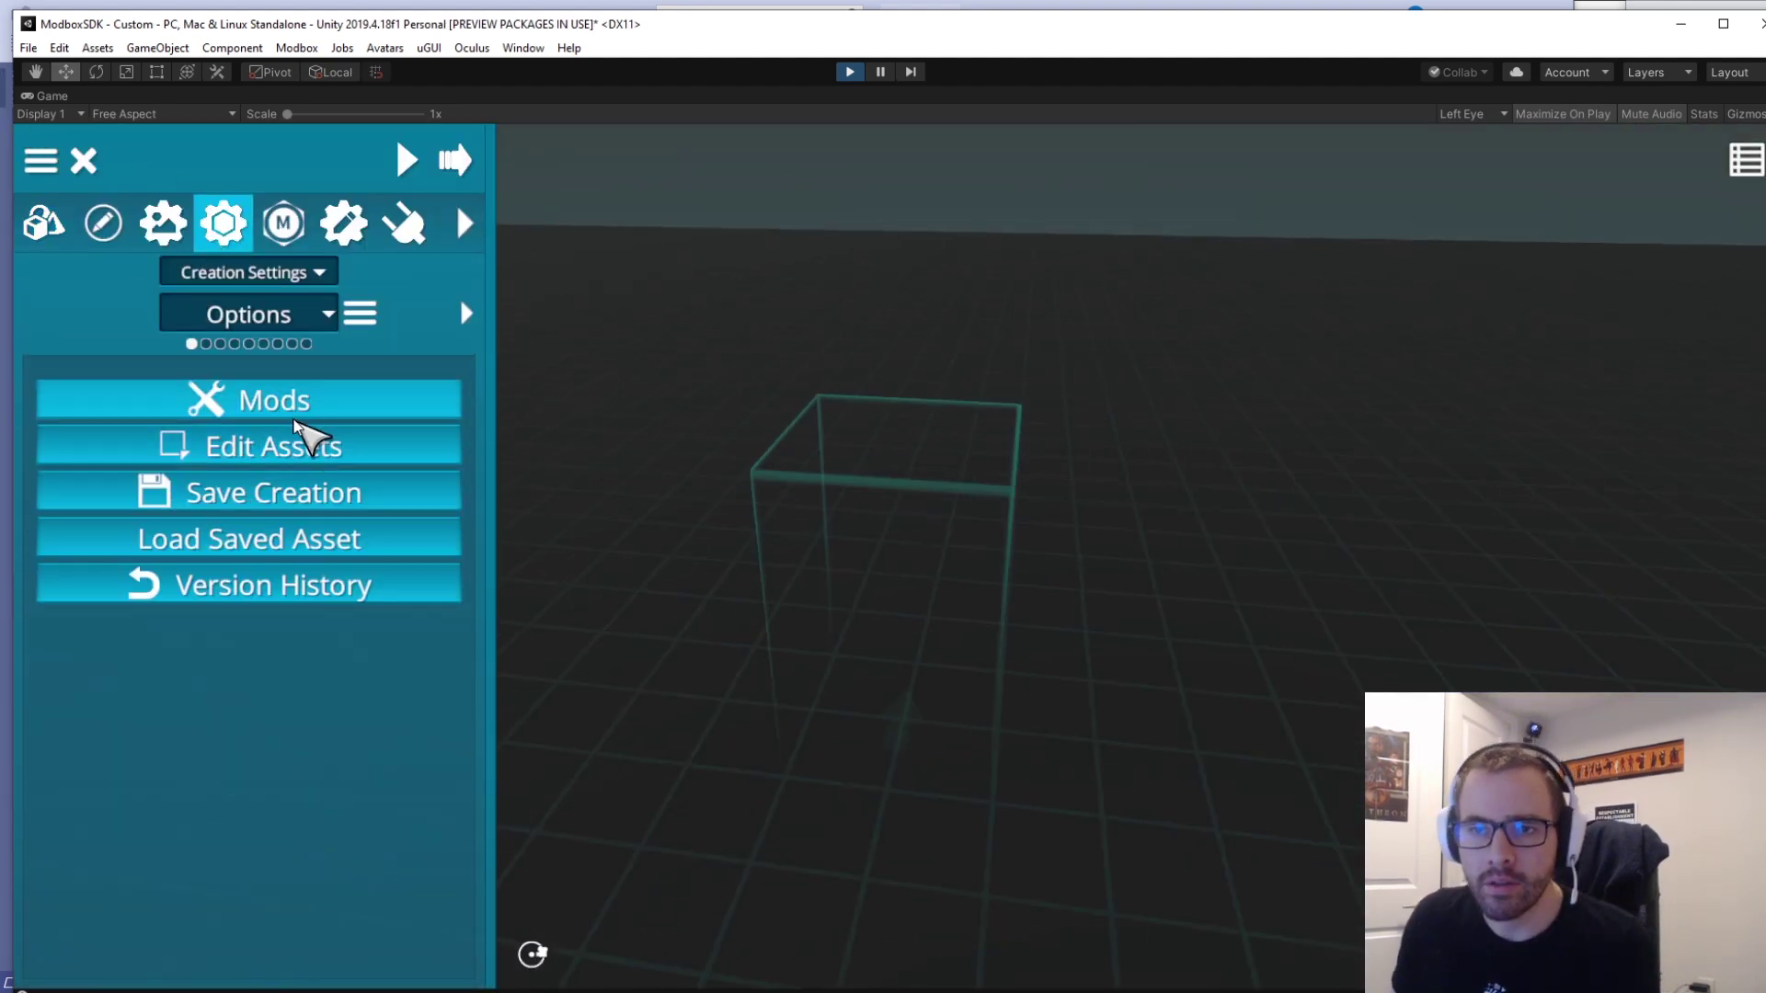
left_click(303, 405)
left_click_drag(1015, 414, 1018, 483)
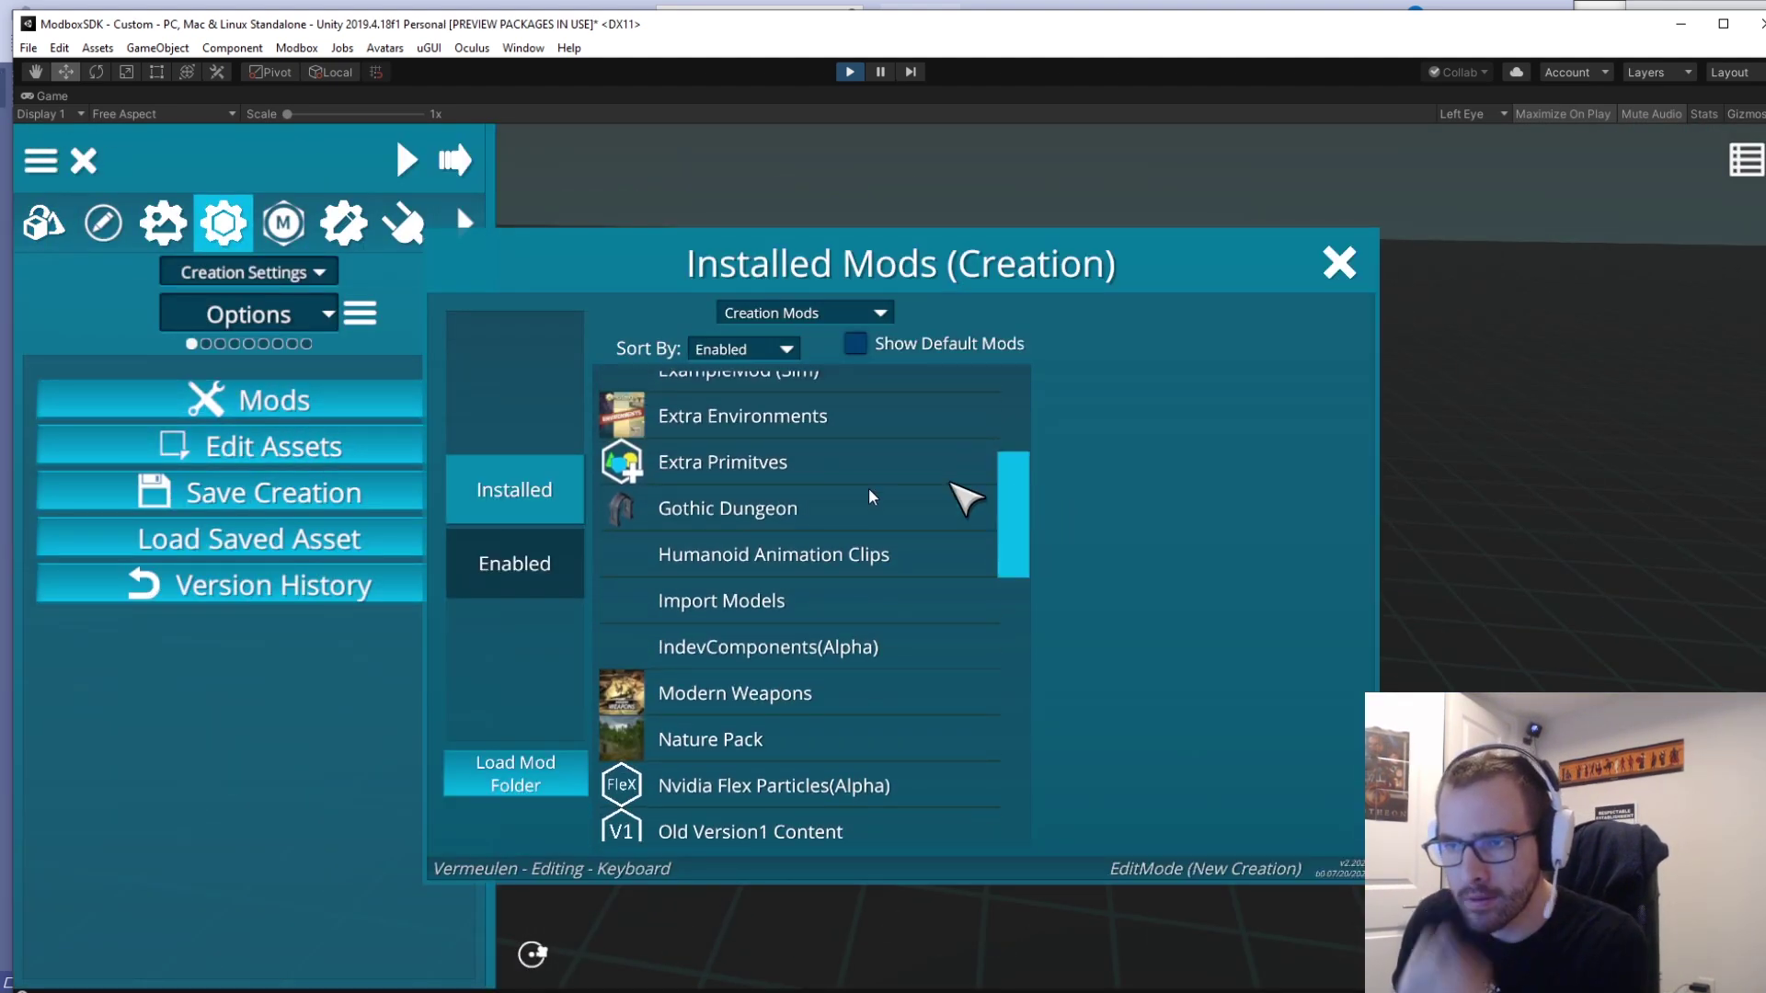
scroll(837, 455, "up", 2)
left_click(759, 437)
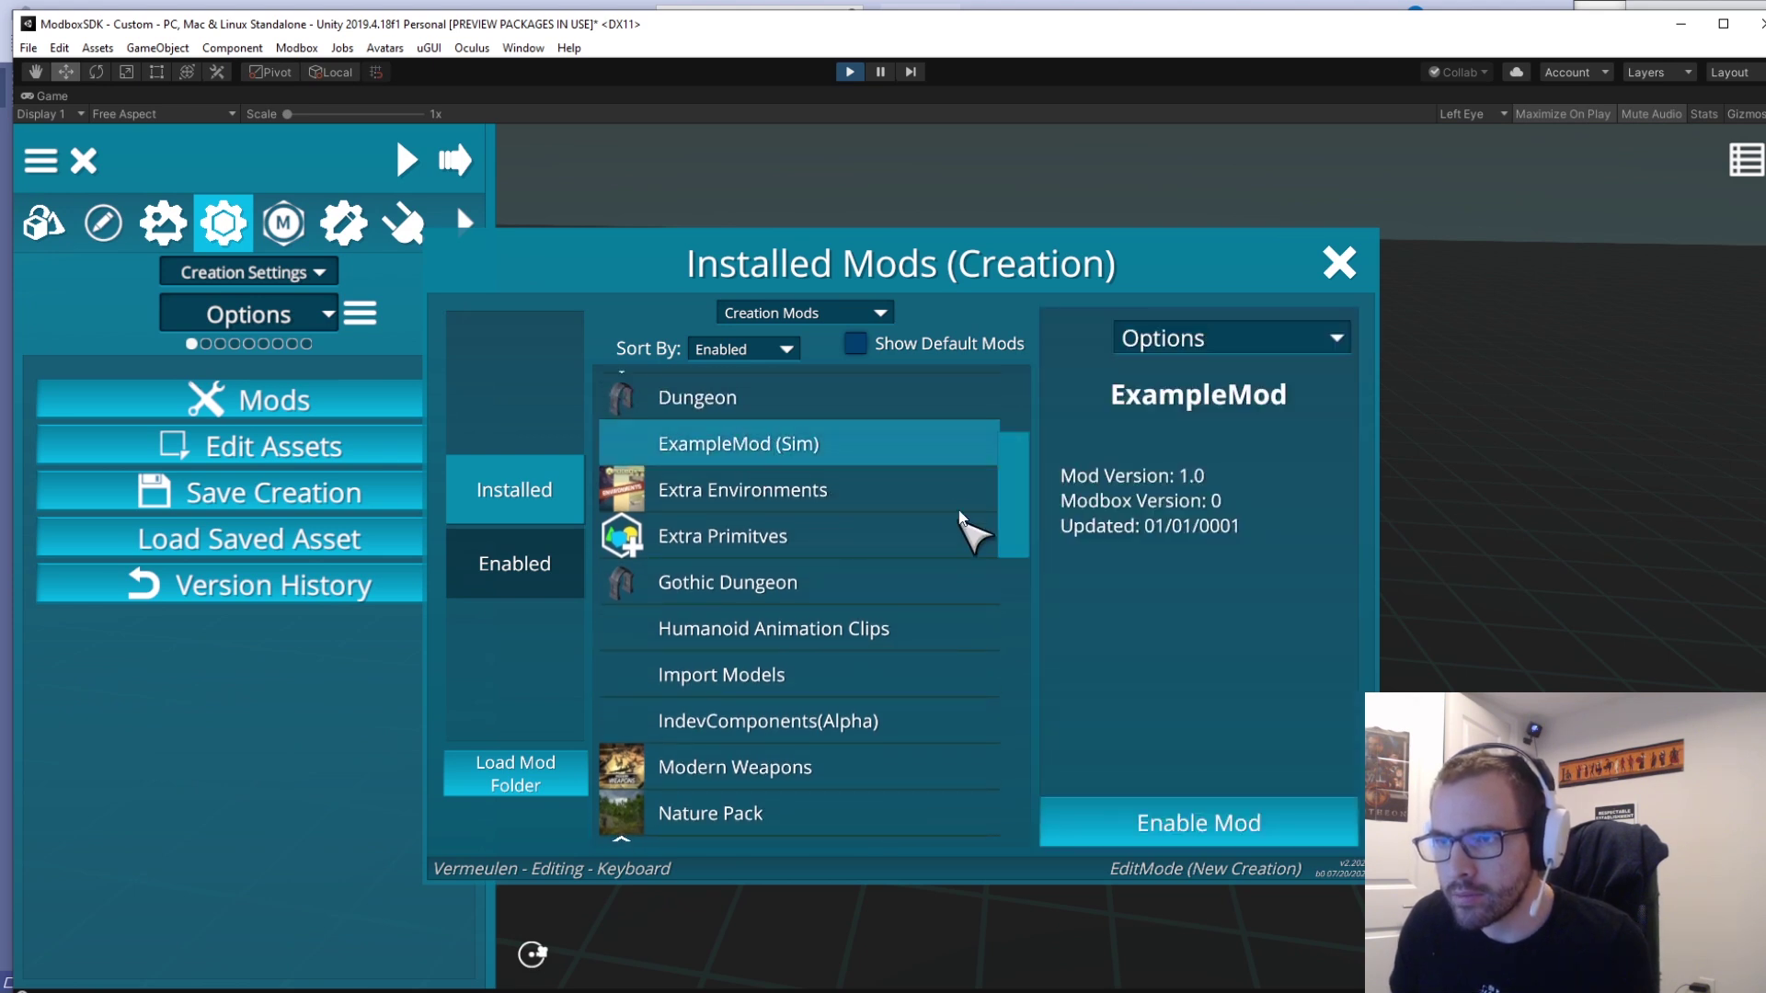
left_click(1261, 822)
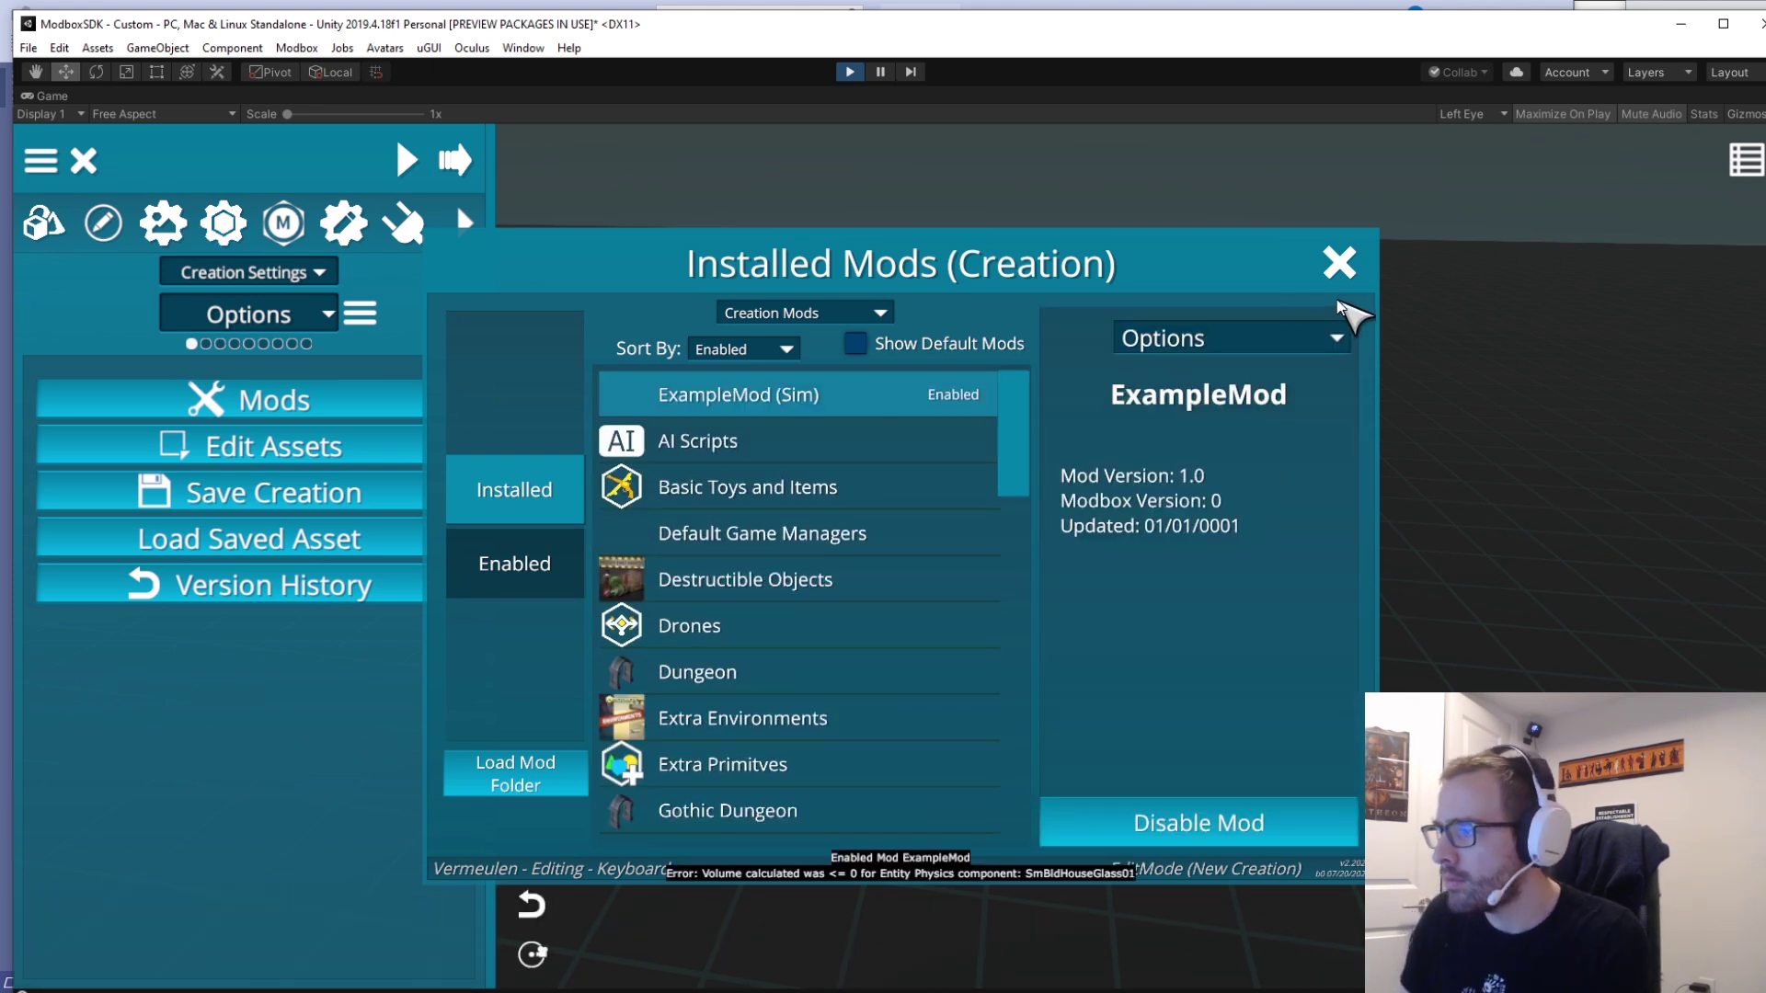
left_click(1339, 263)
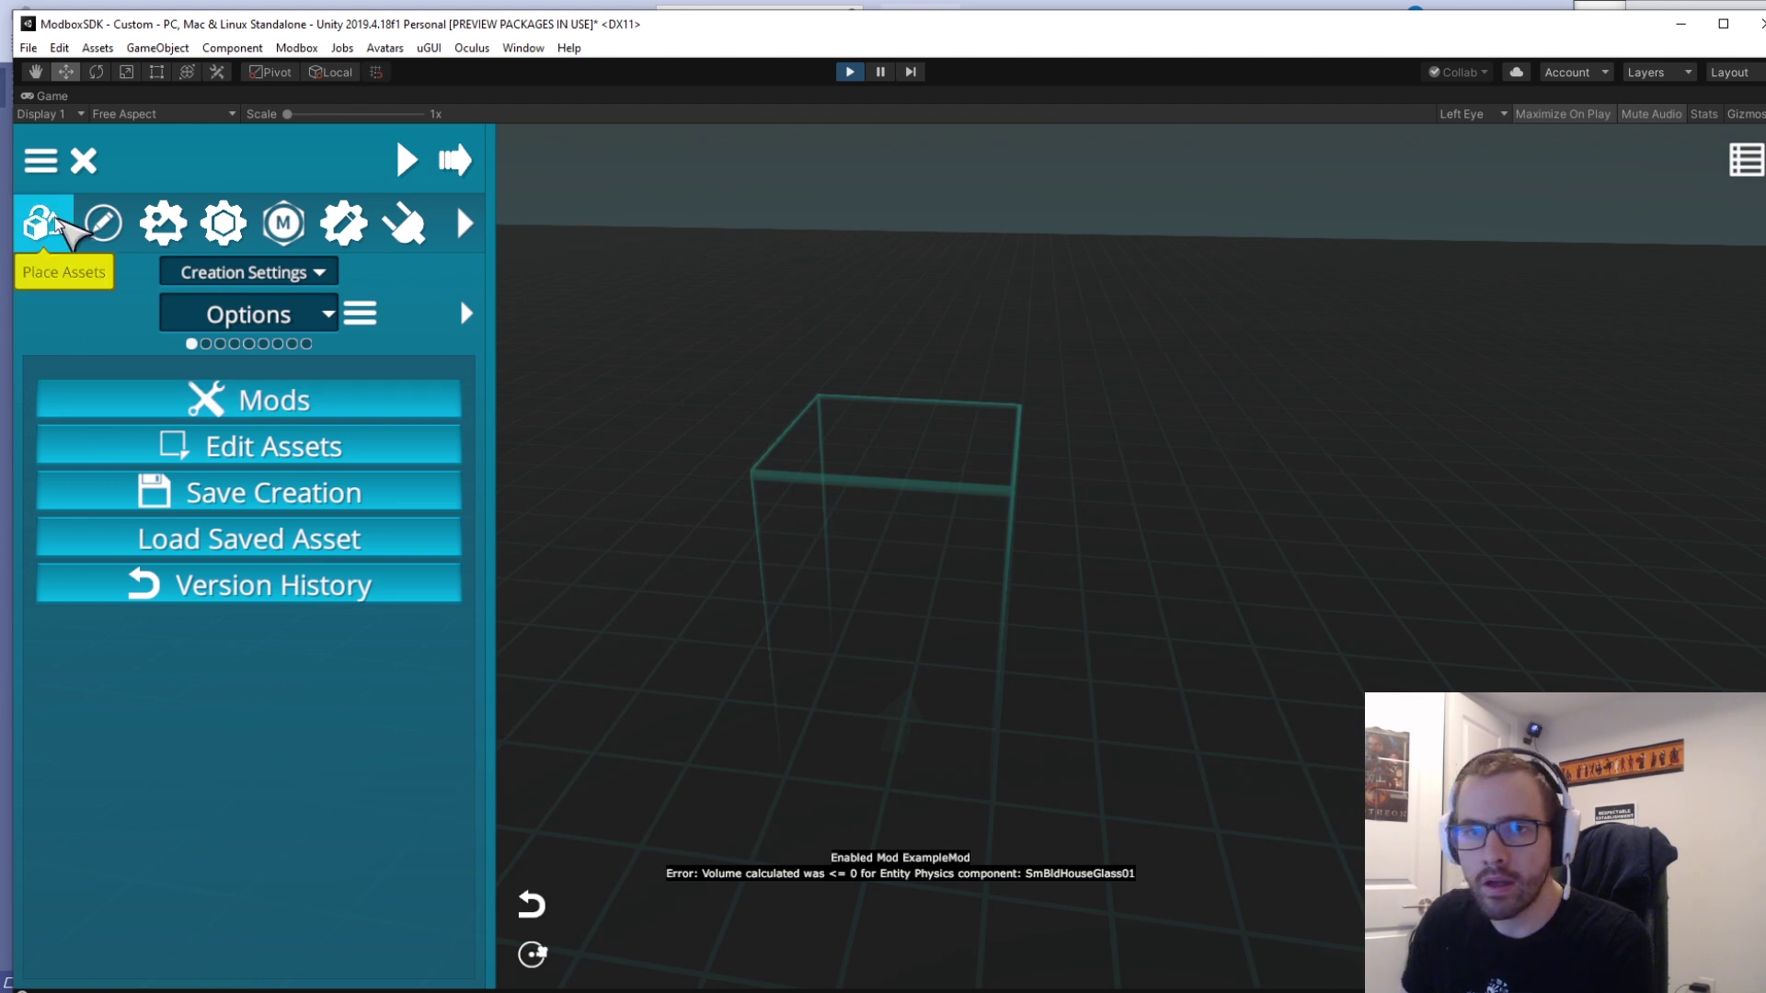
Switch asset placement to the Humanoid Model type and show only the ExampleMod humanoids.
left_click(44, 224)
left_click(258, 278)
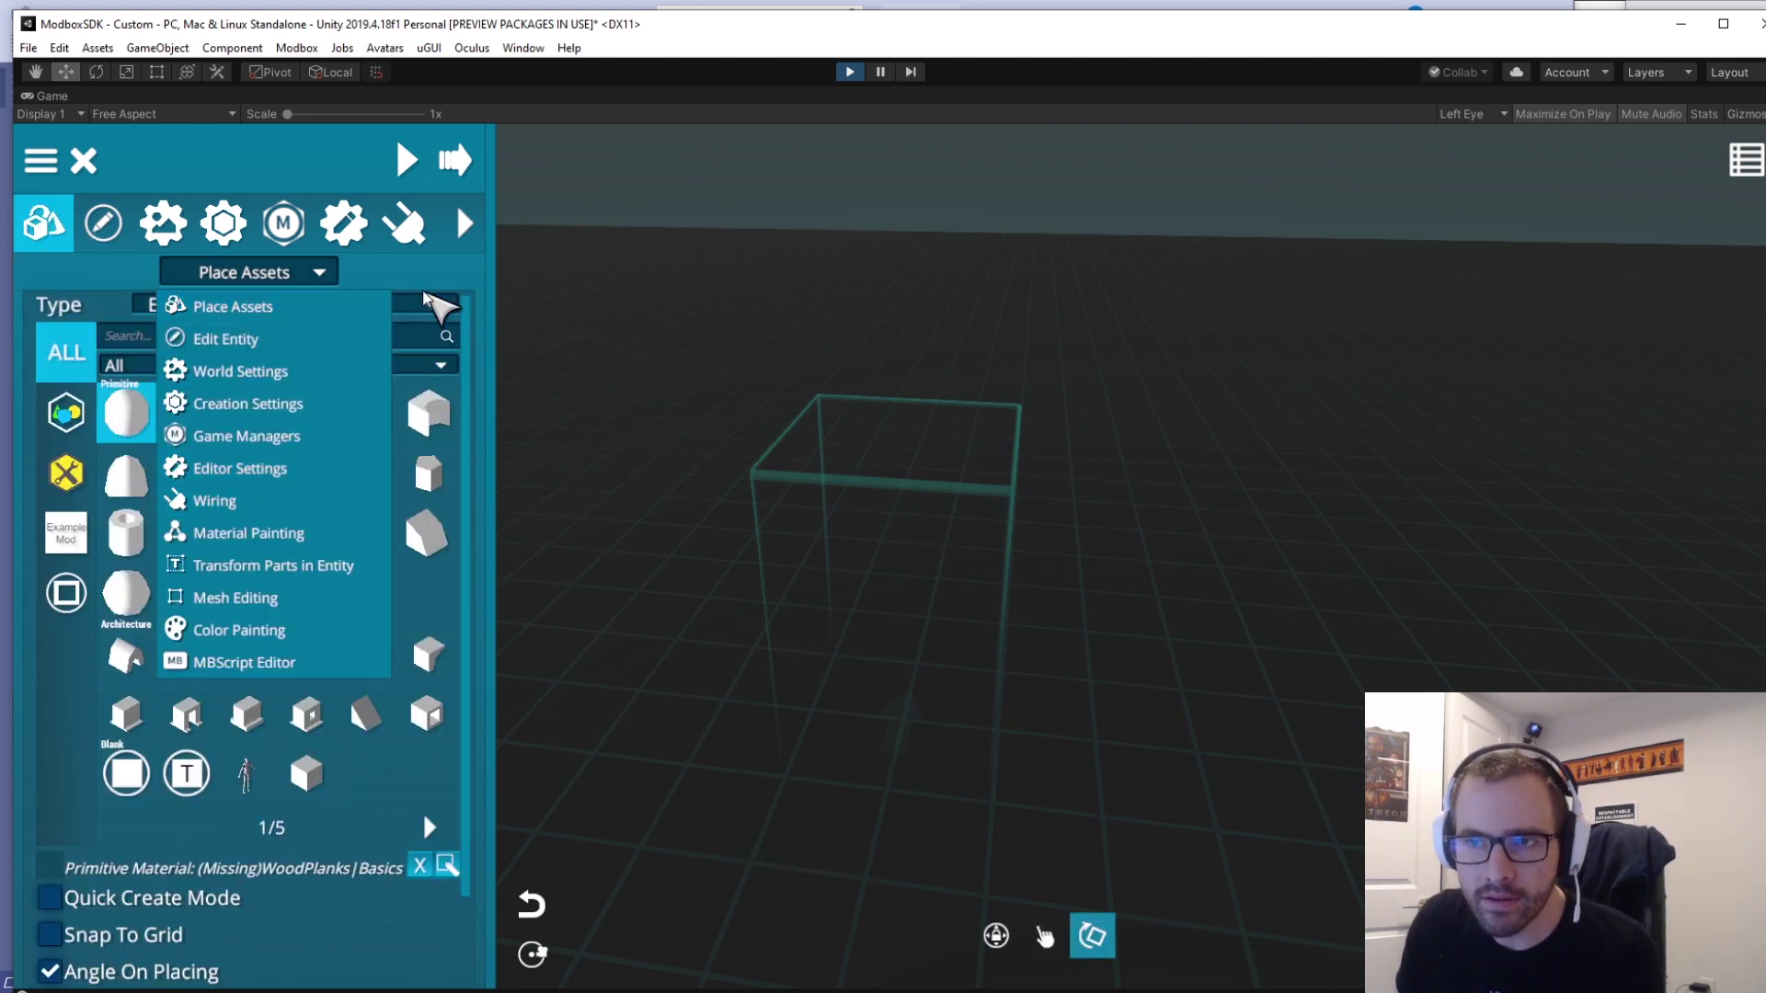
left_click(428, 300)
left_click(357, 308)
left_click(238, 434)
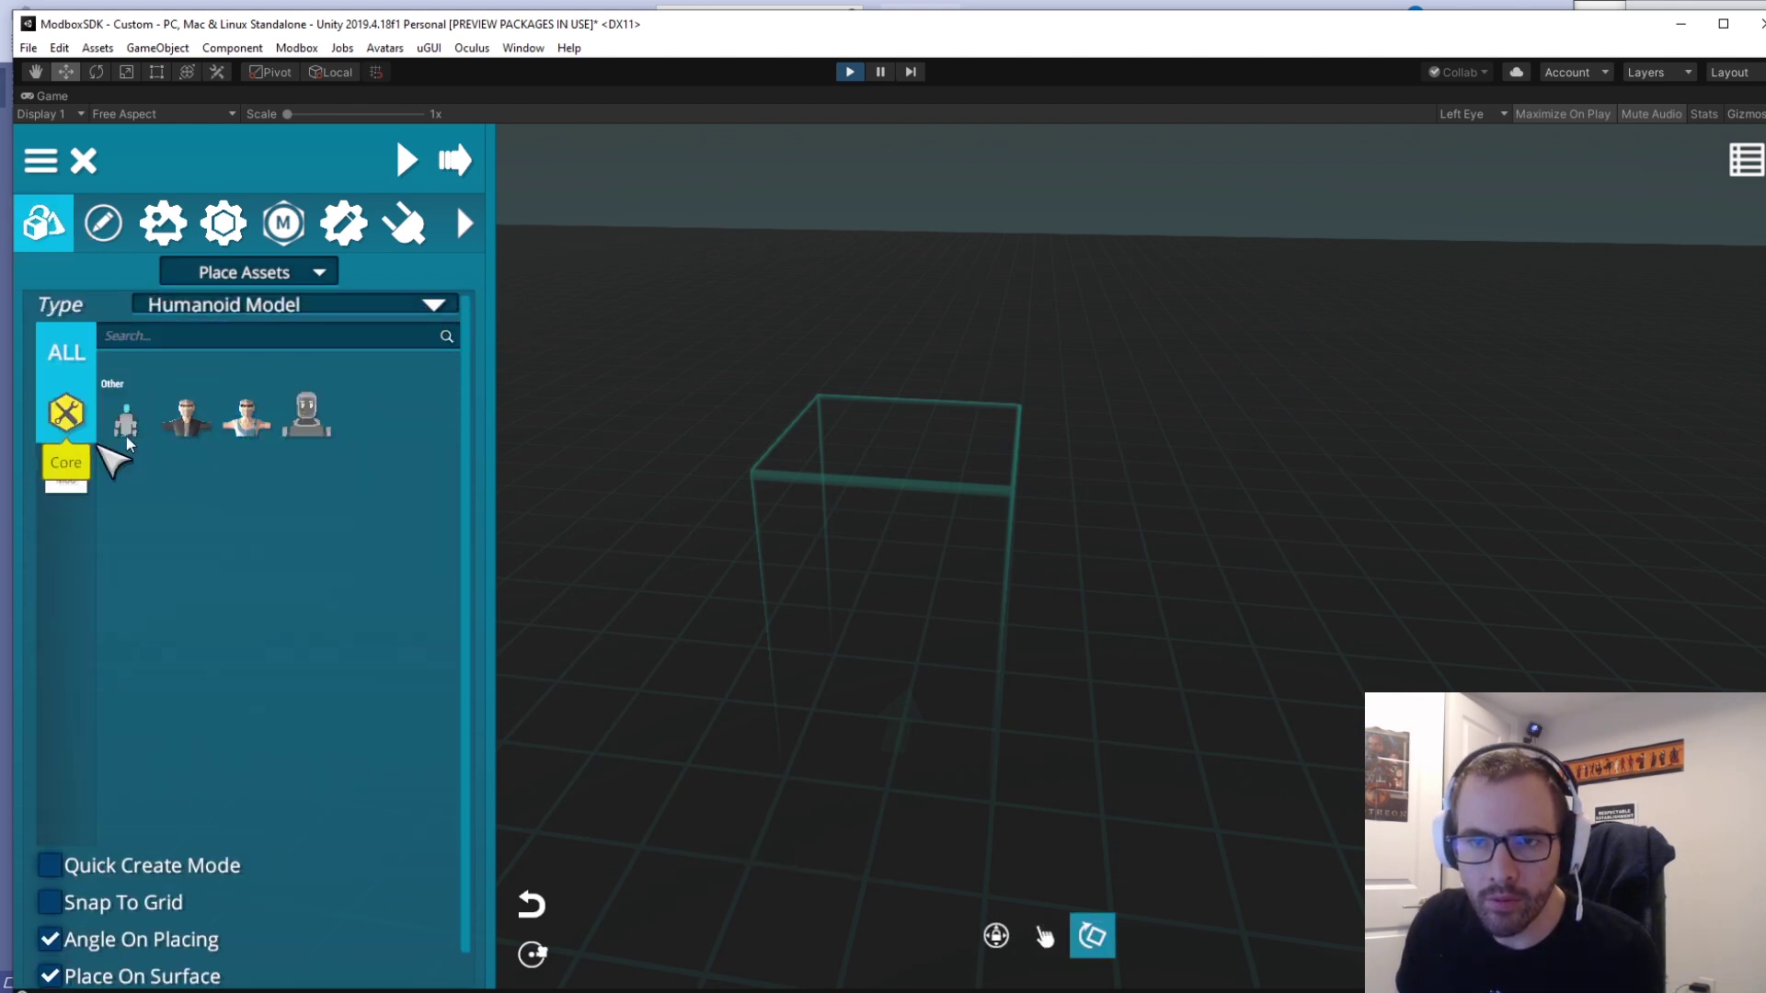
left_click(68, 472)
Place the second ExampleMod humanoid, CharacterSportyMale02, on the ground and position it in the world.
left_click(187, 415)
left_click(1233, 625)
right_click_drag(1407, 651, 1411, 601)
key("w")
key("s")
left_click(1023, 579)
left_click_drag(1021, 582, 951, 366)
left_click(752, 418)
Test the placed humanoid in Modbox's play mode, return to editing, and stop Unity's play mode.
left_click(457, 158)
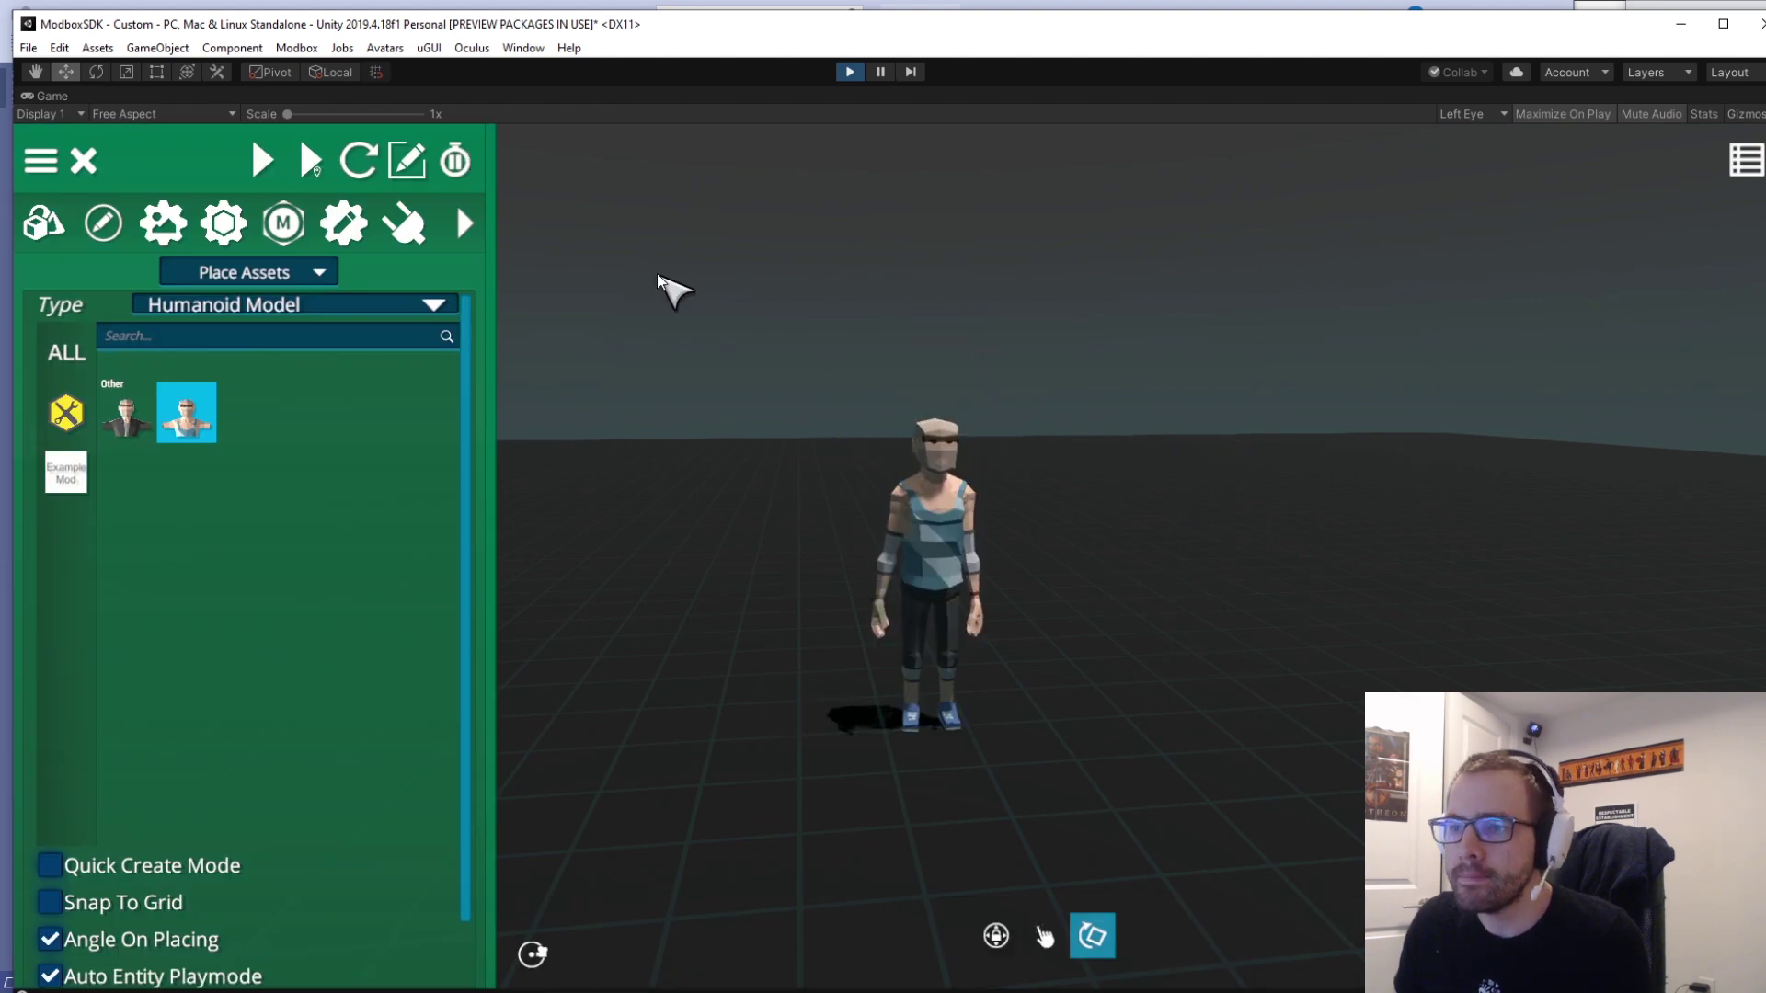
left_click(405, 152)
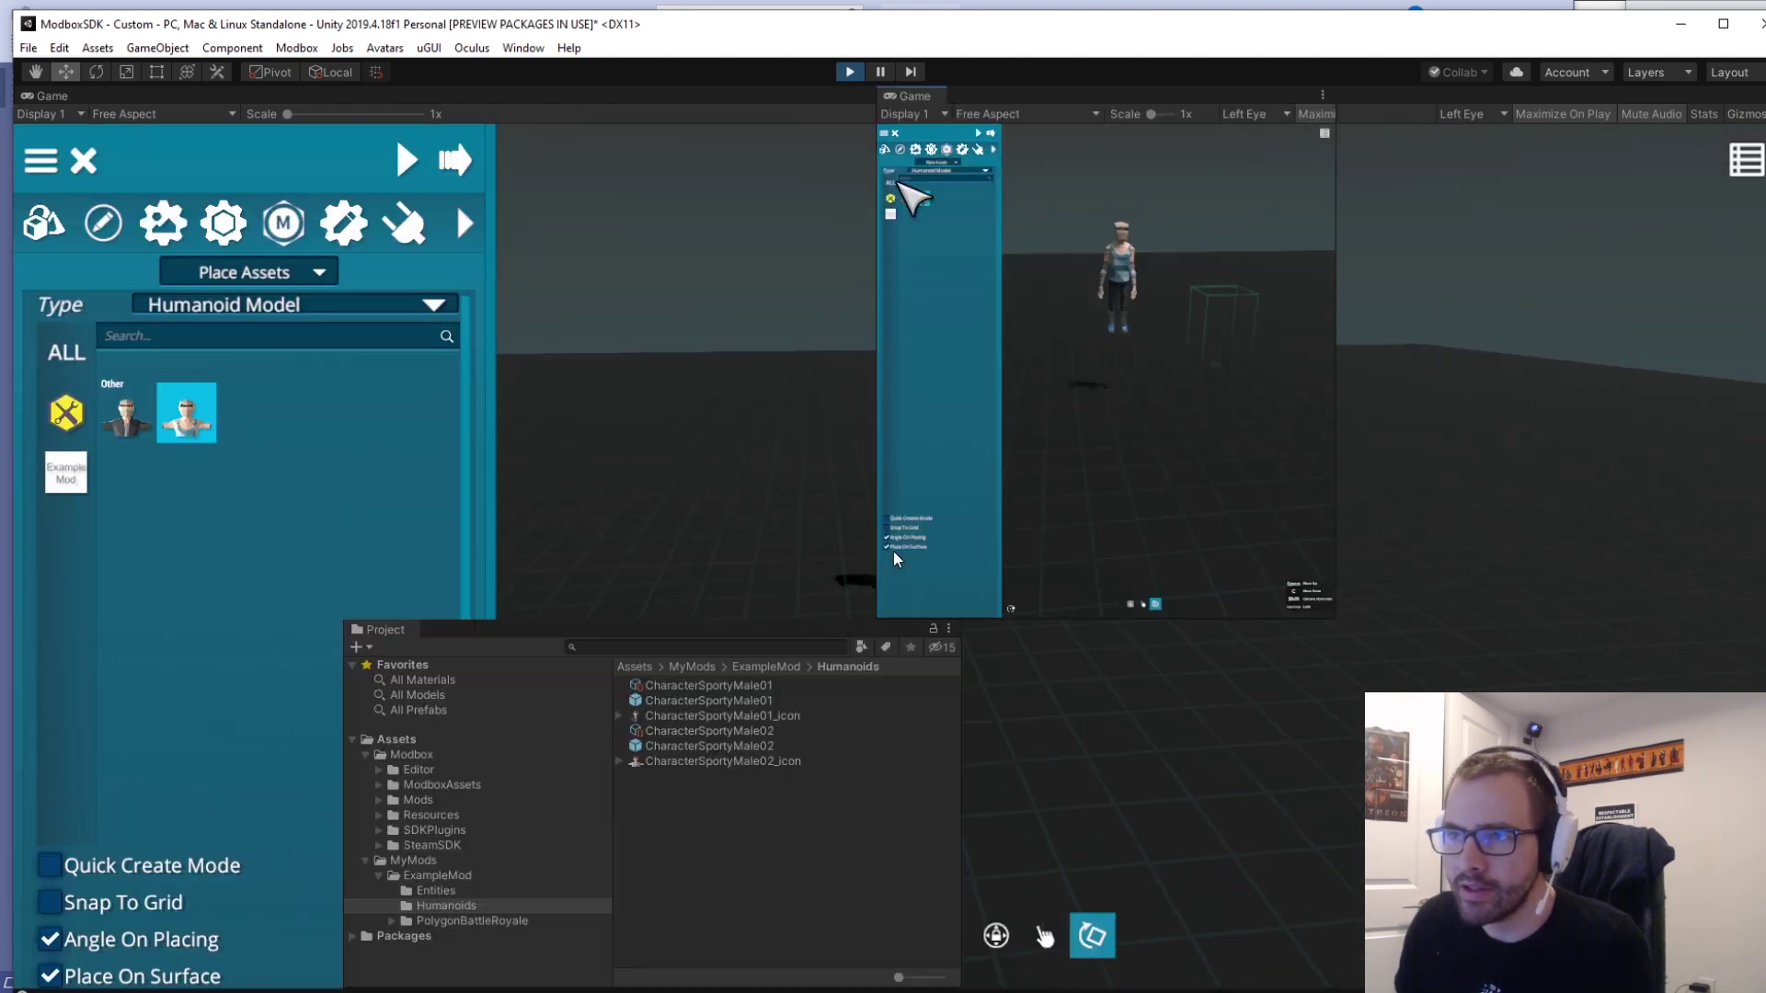
key("shift+space")
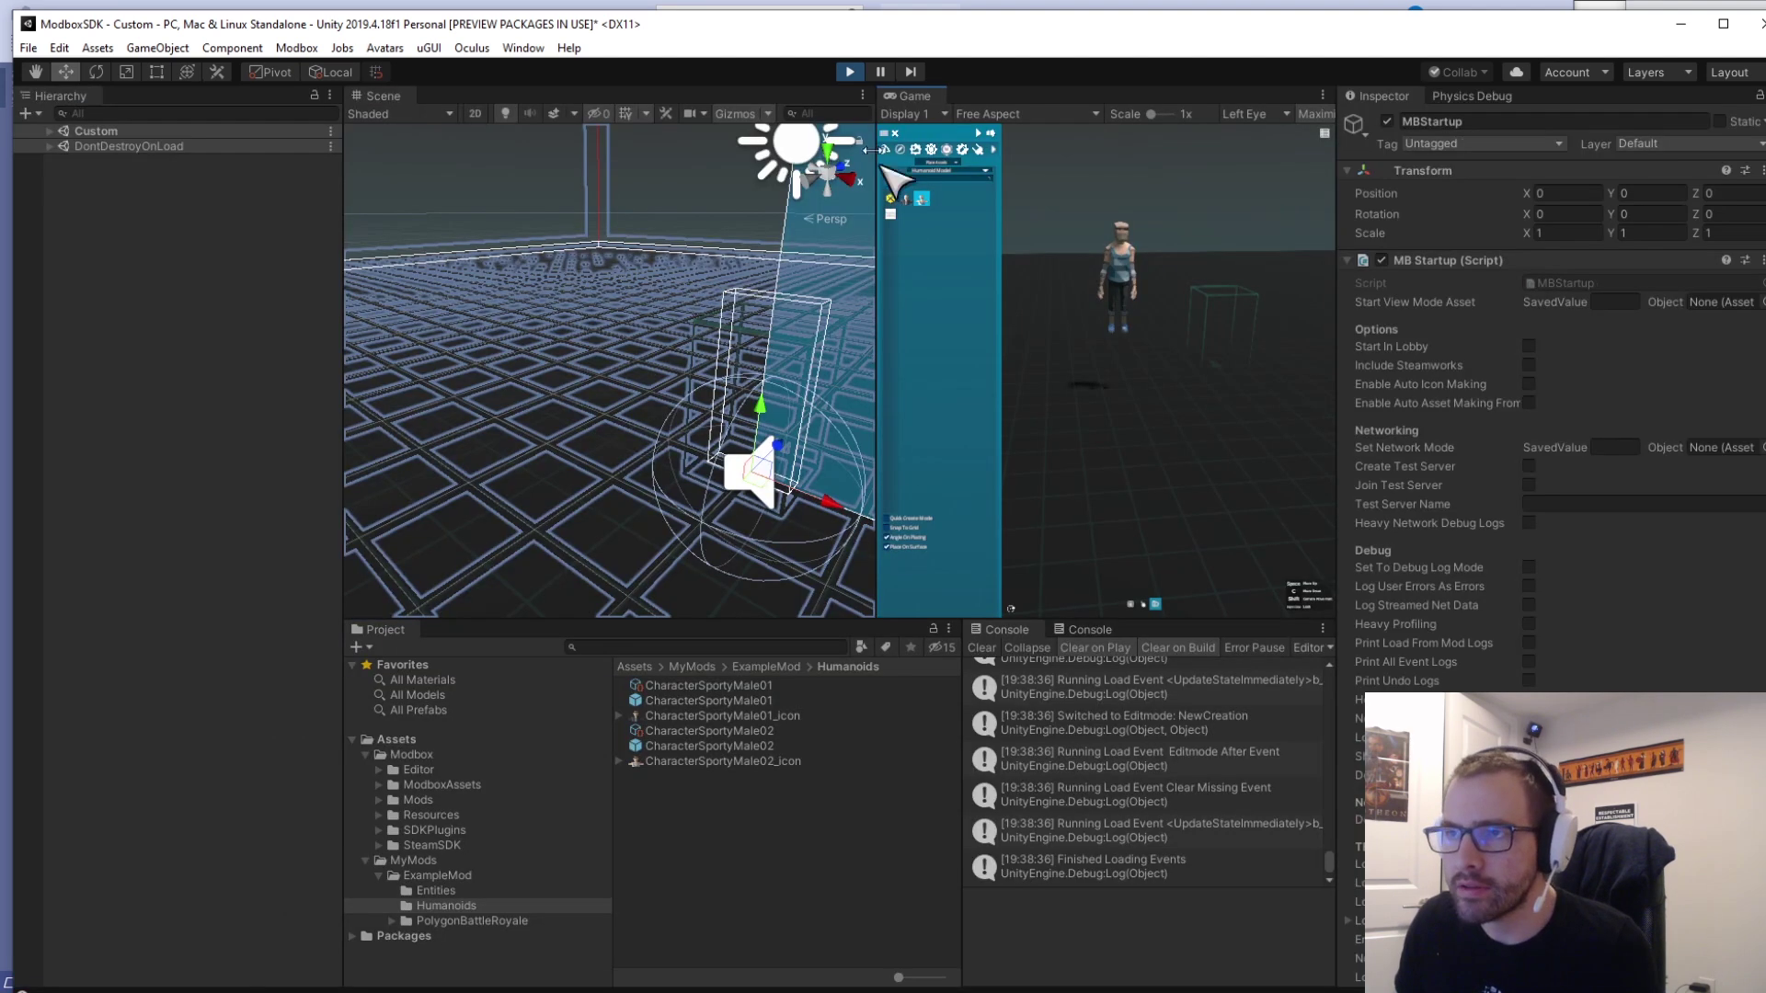
left_click(857, 76)
Show the mod_ExampleMod asset's settings from the ExampleMod folder and widen the view of its properties.
left_click(464, 874)
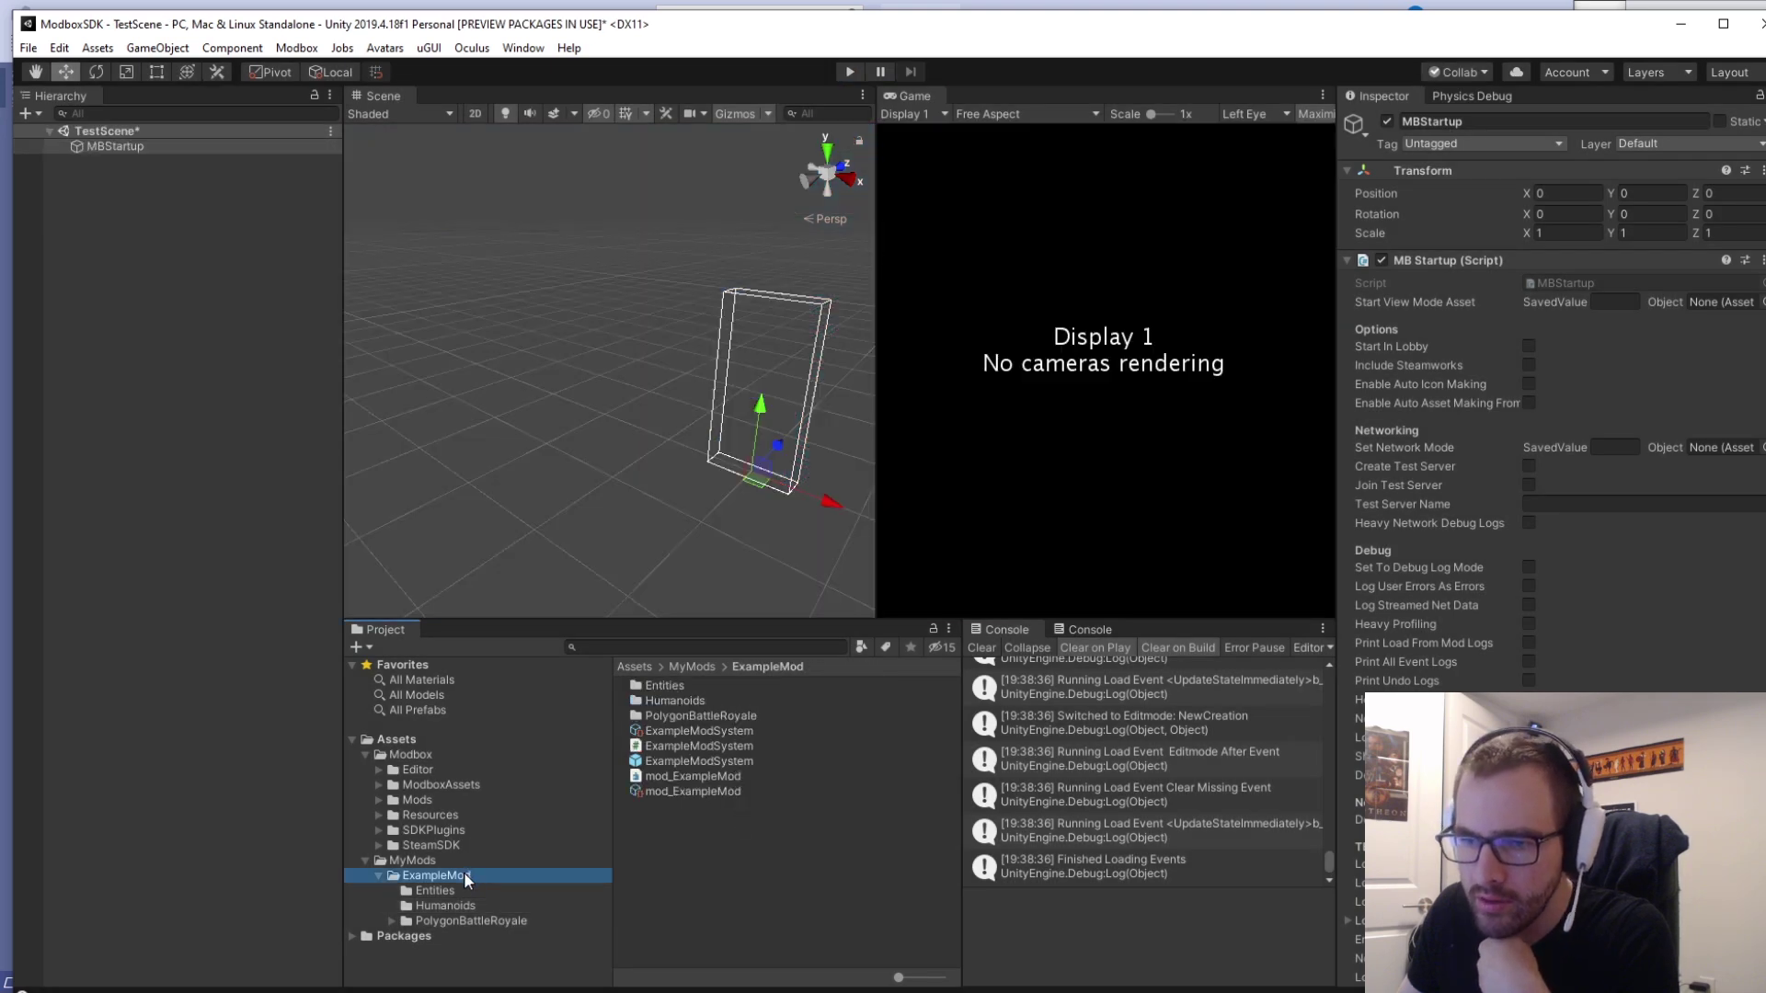
left_click(703, 793)
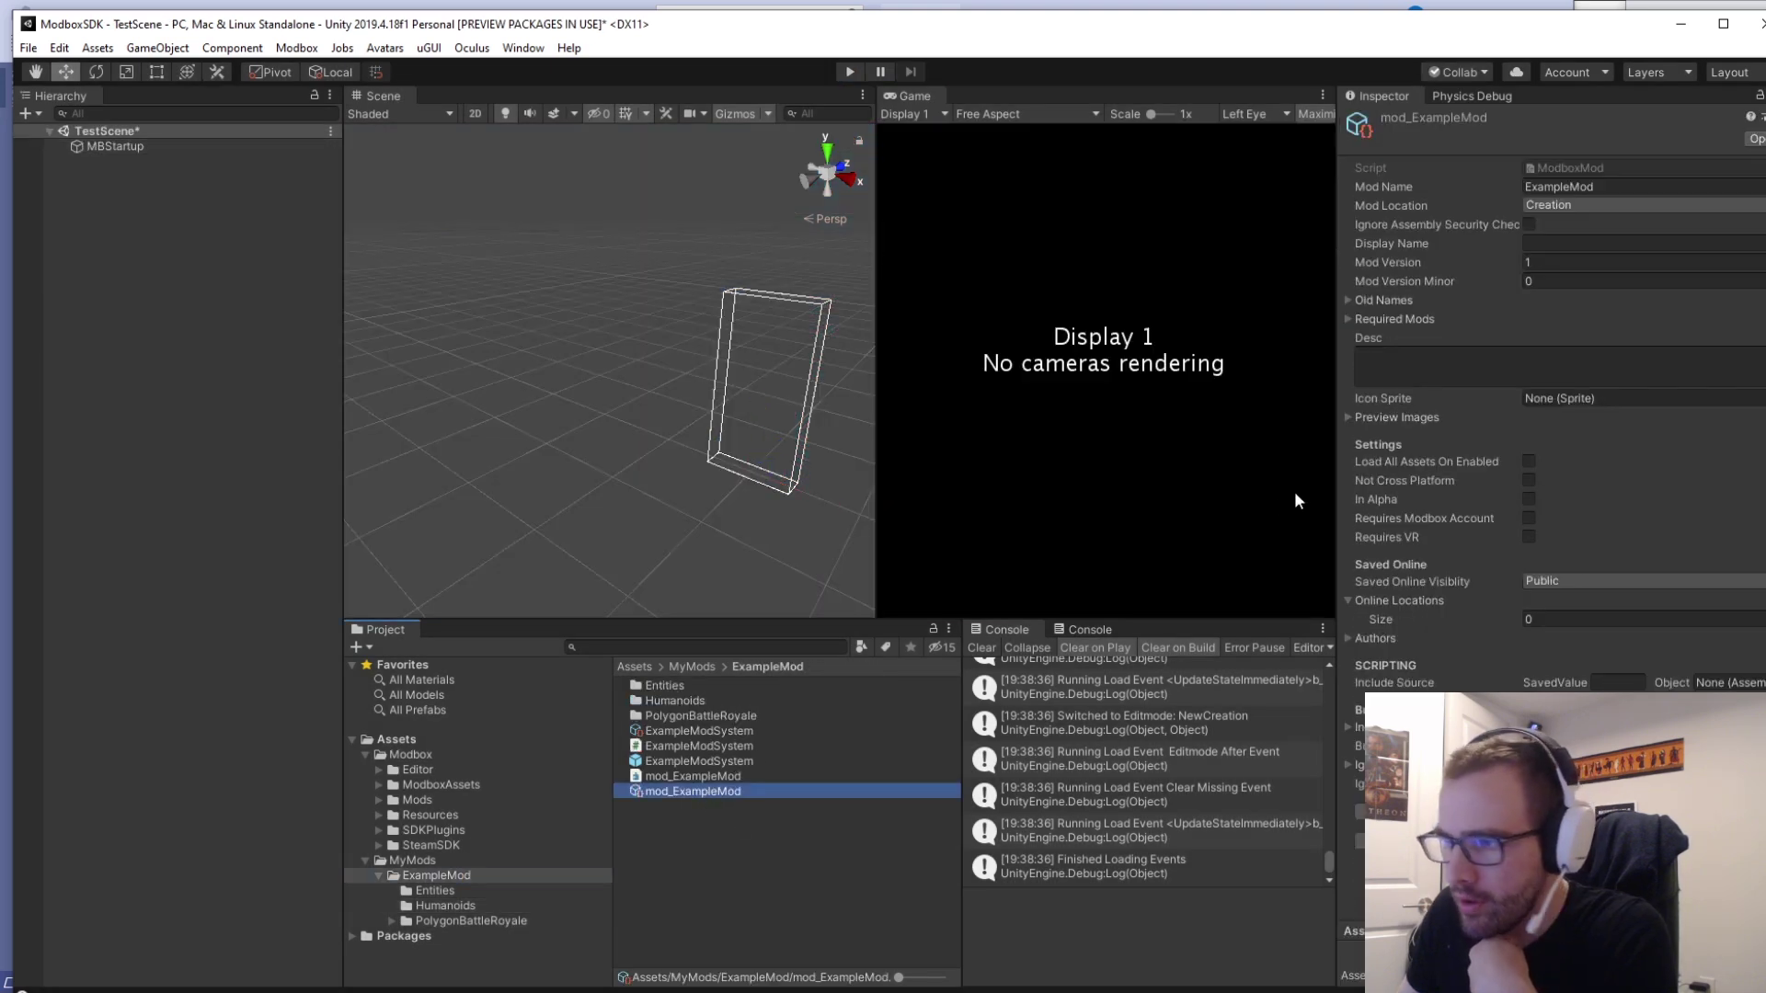
left_click_drag(1331, 434, 1253, 434)
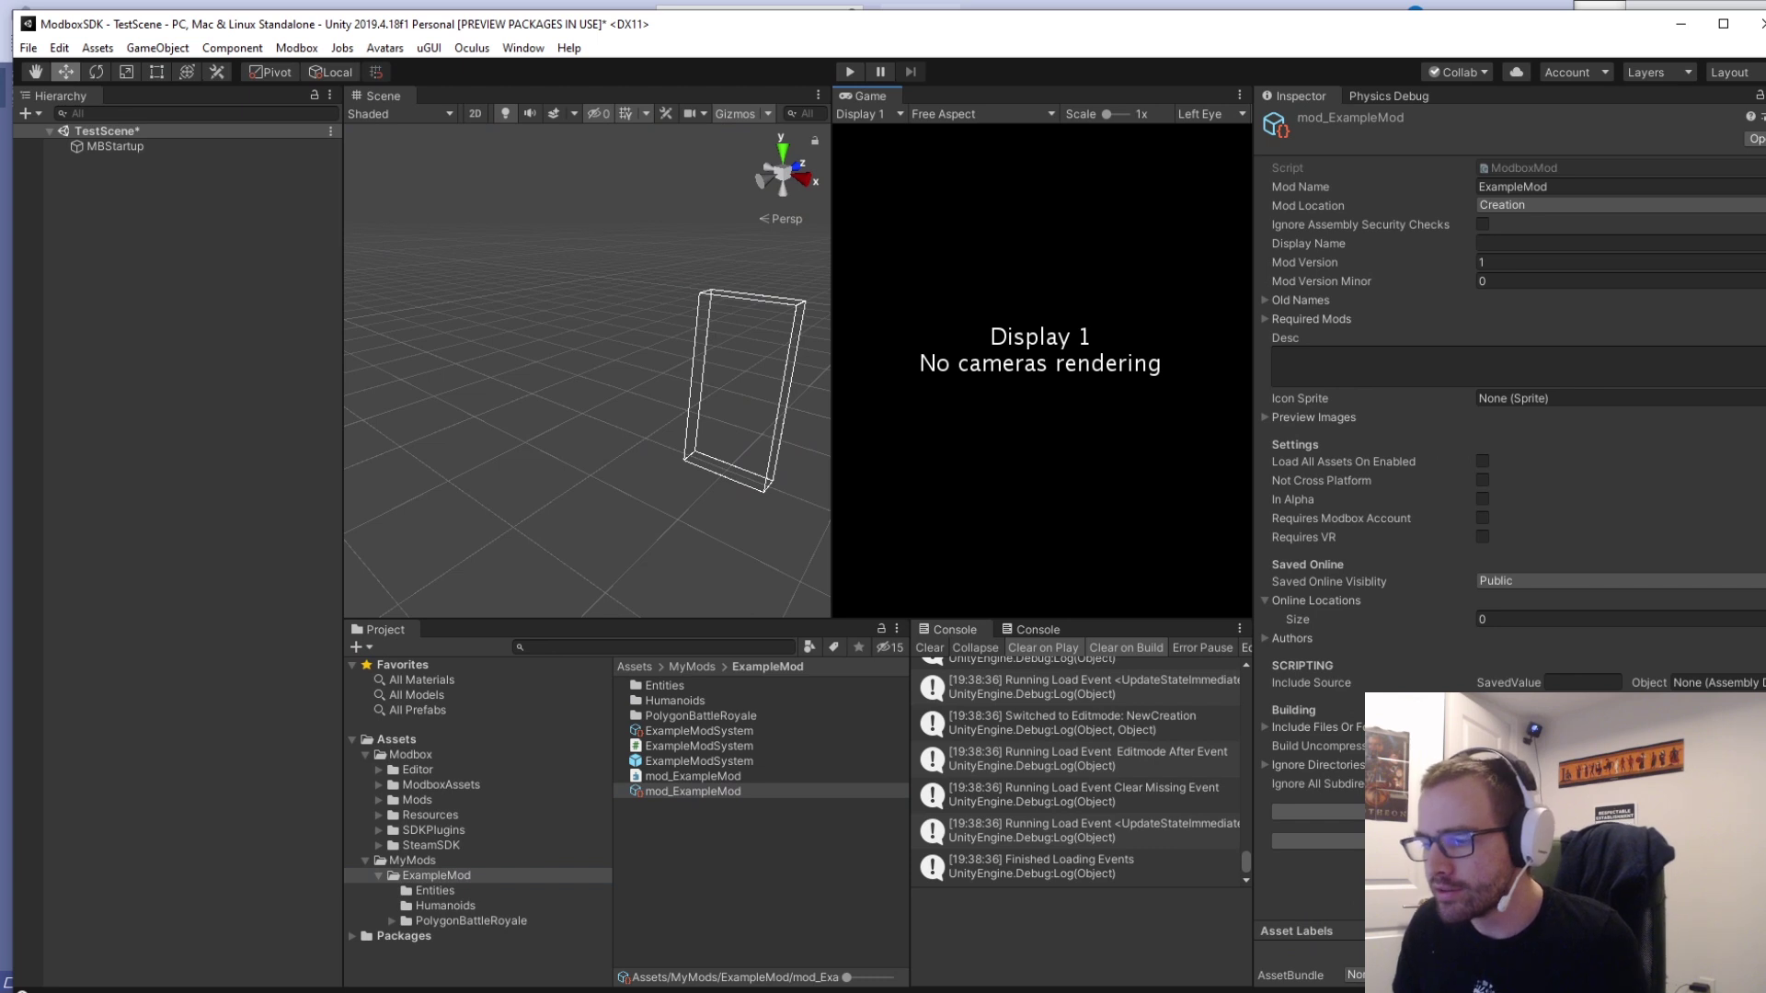
Switch to the C# Editing page of the Modbox docs in the browser, return to Unity, and clear the console.
key("alt+Tab")
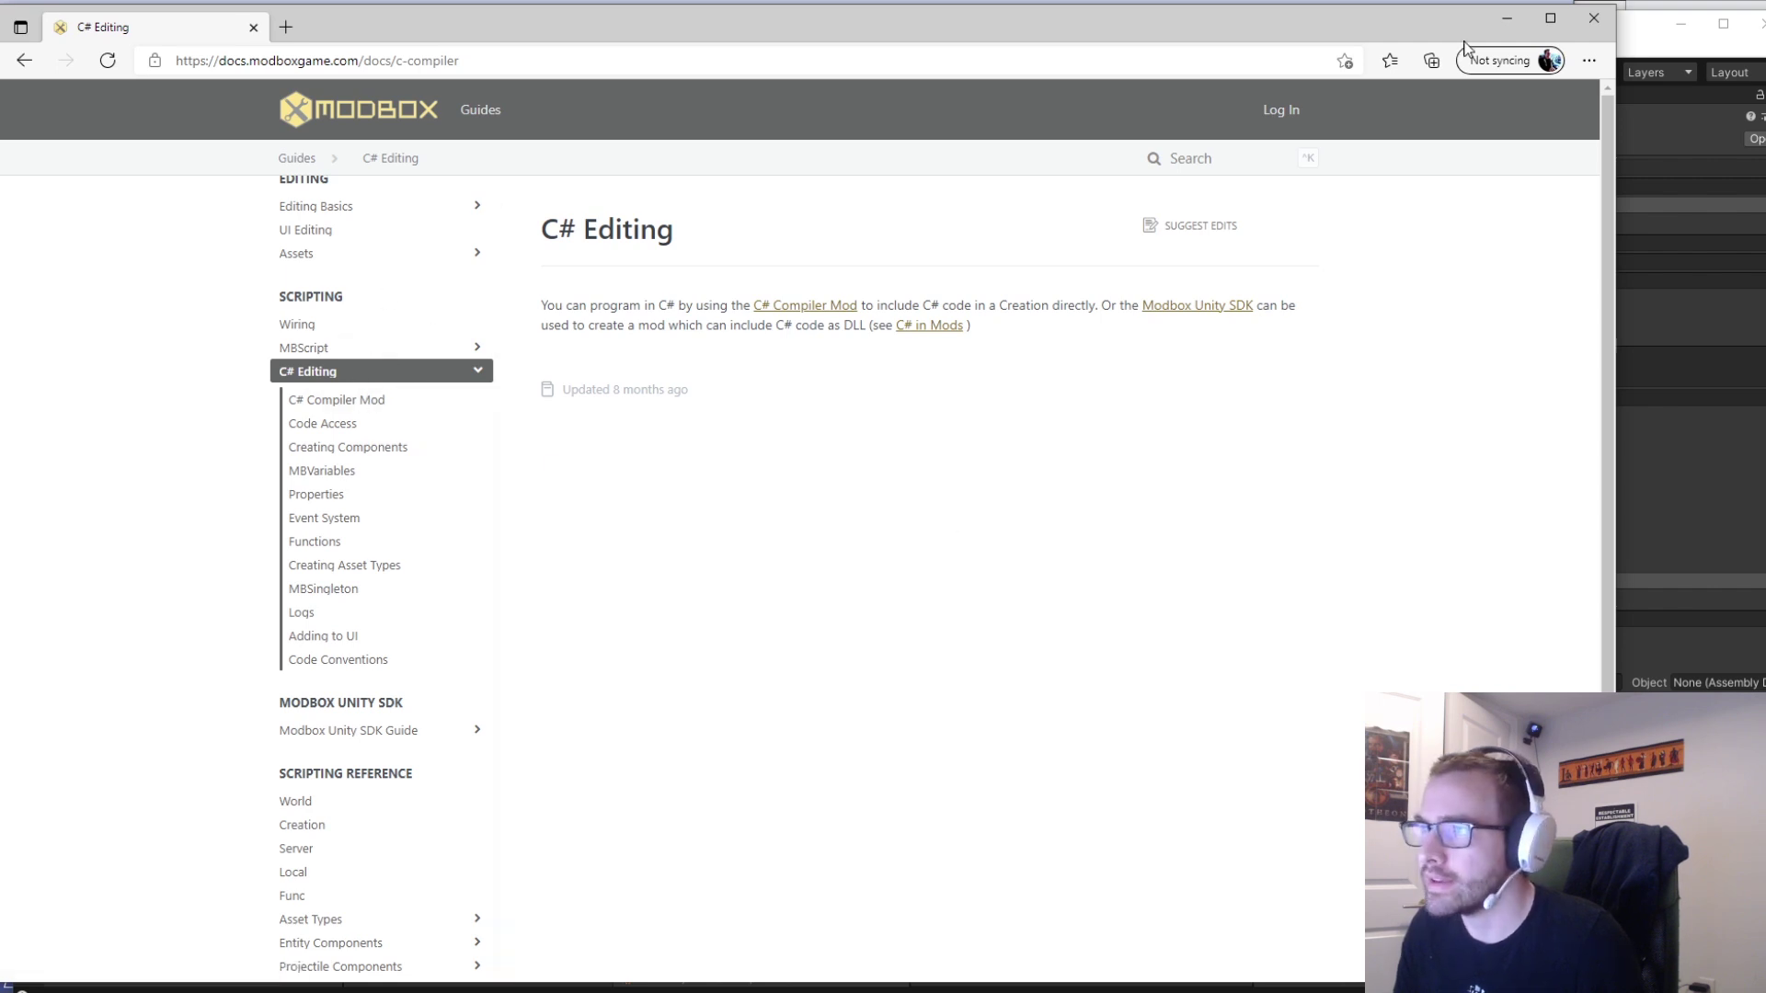
left_click(1509, 20)
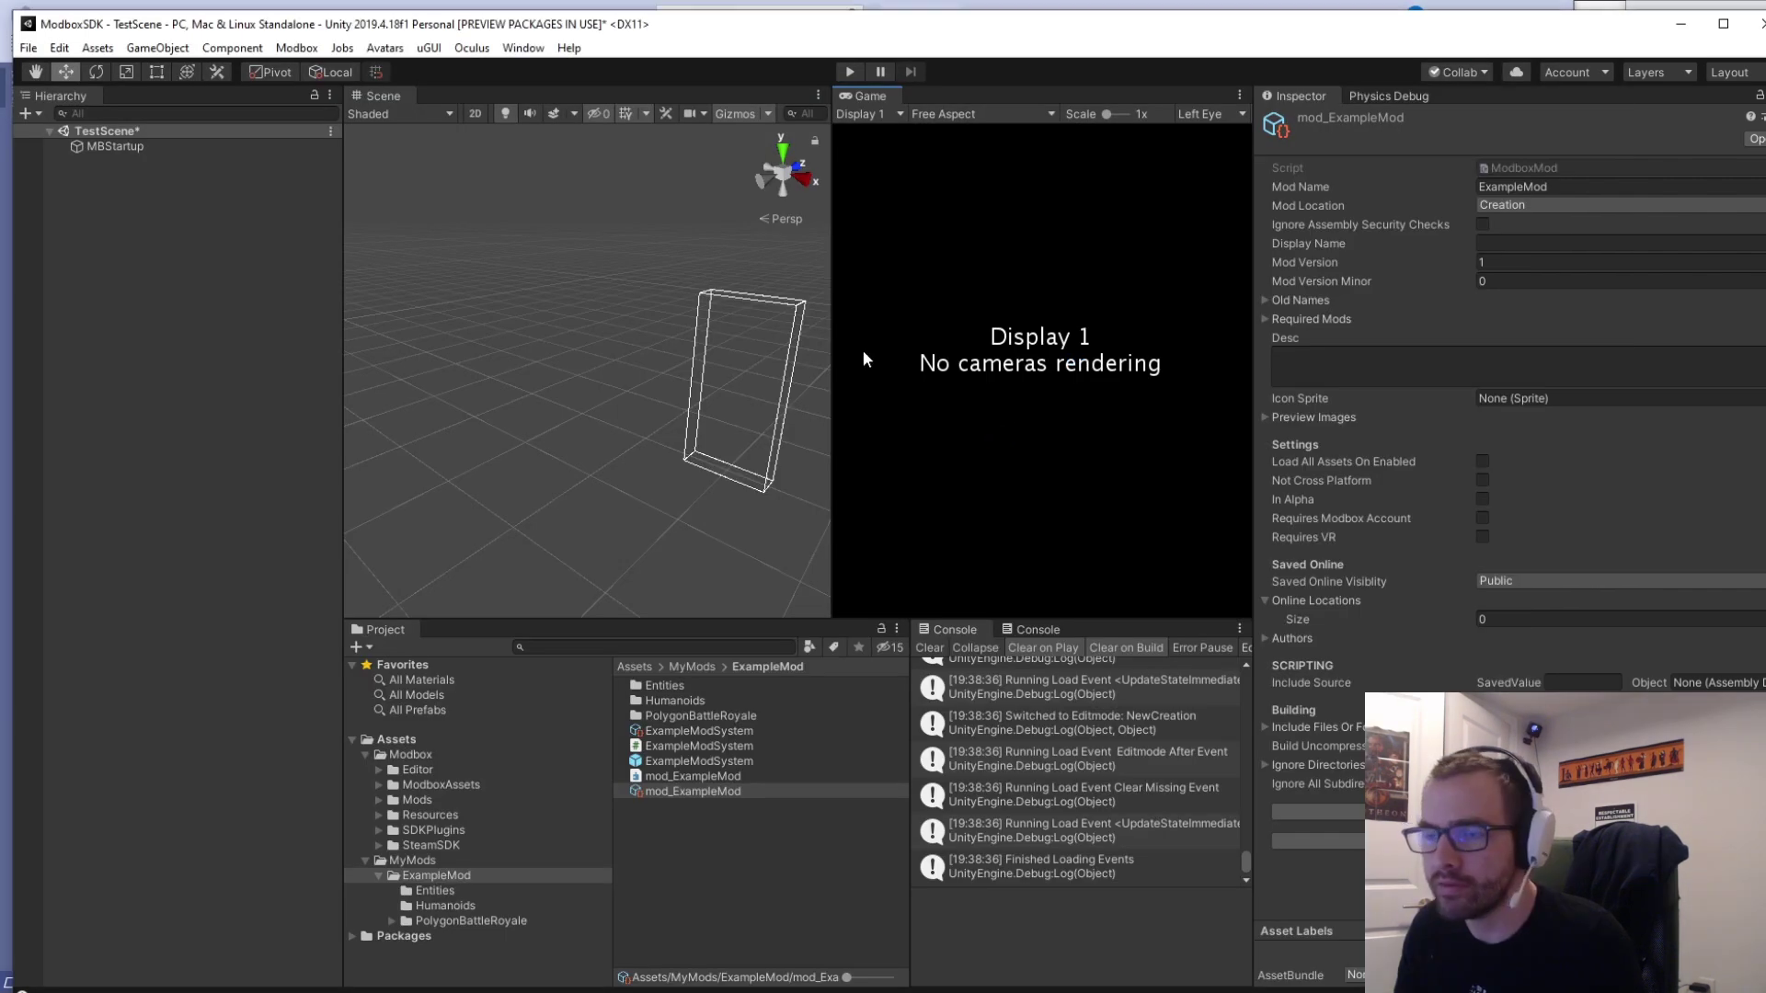
left_click(931, 648)
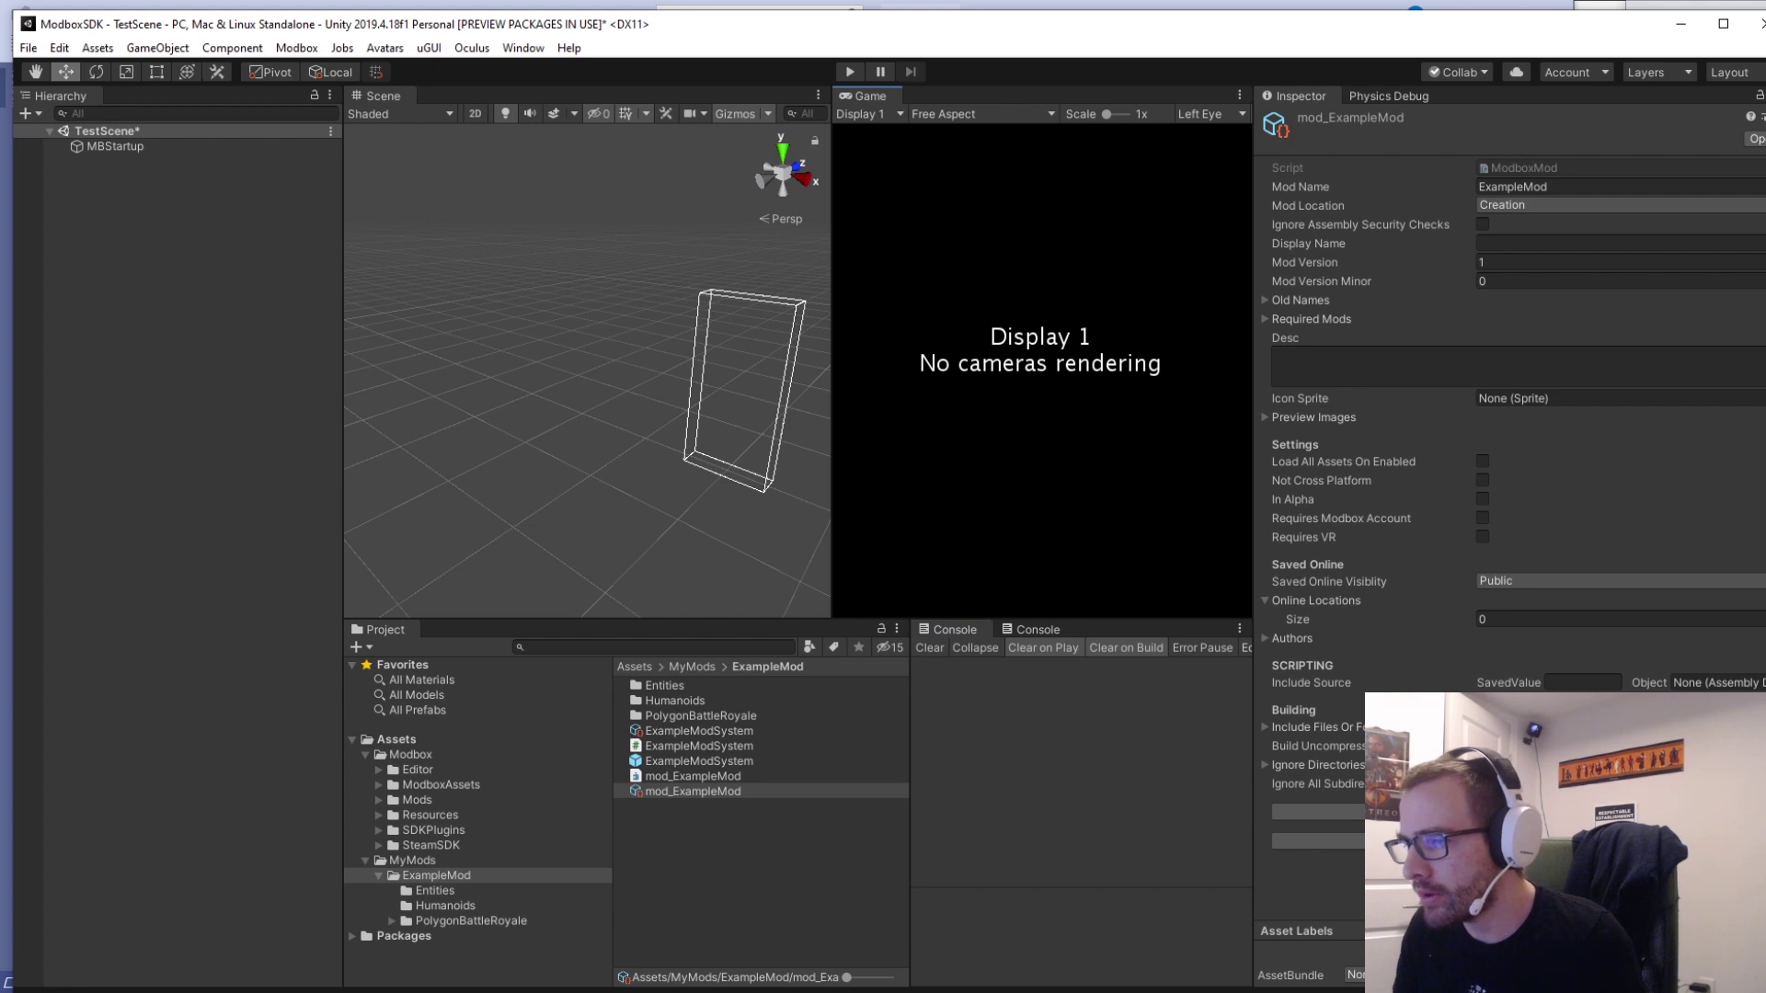